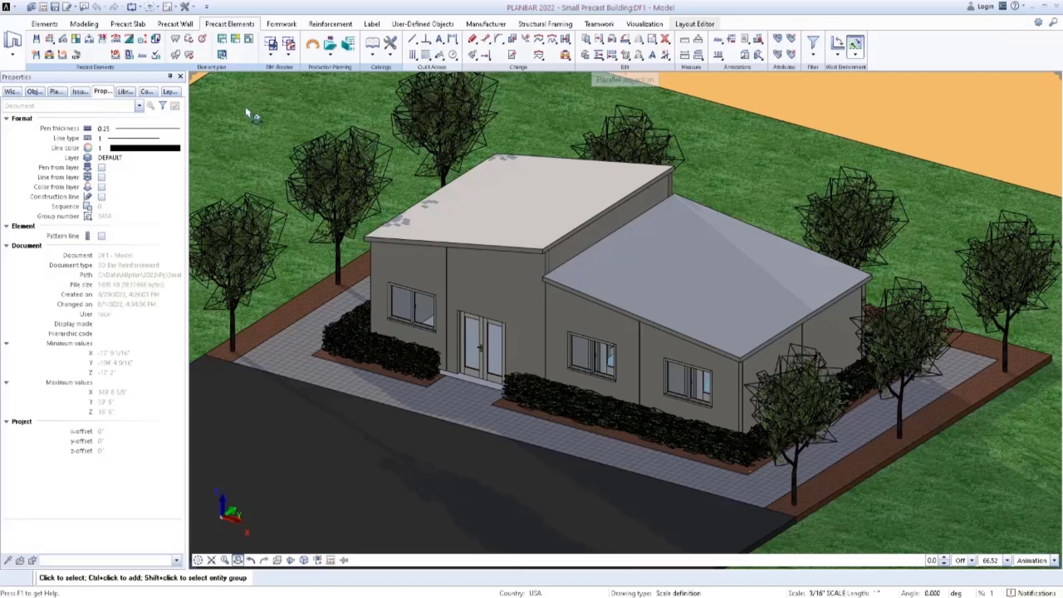
Open drawing file 6, PDF Import, and import Precast Small Building.pdf into the plan view with scale 1.00 and all pages.
key(F2)
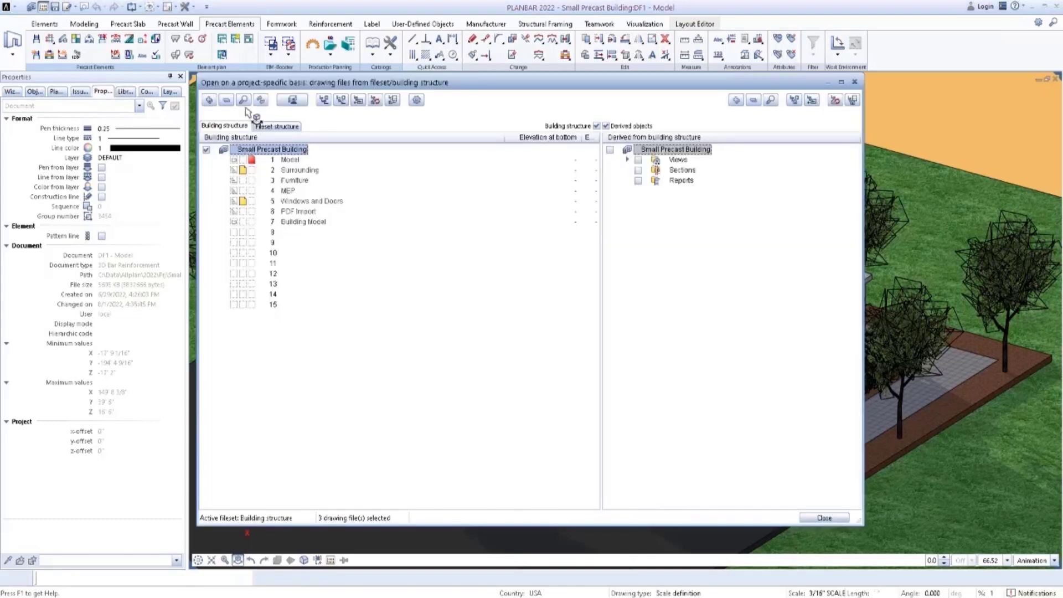
double_click(286, 211)
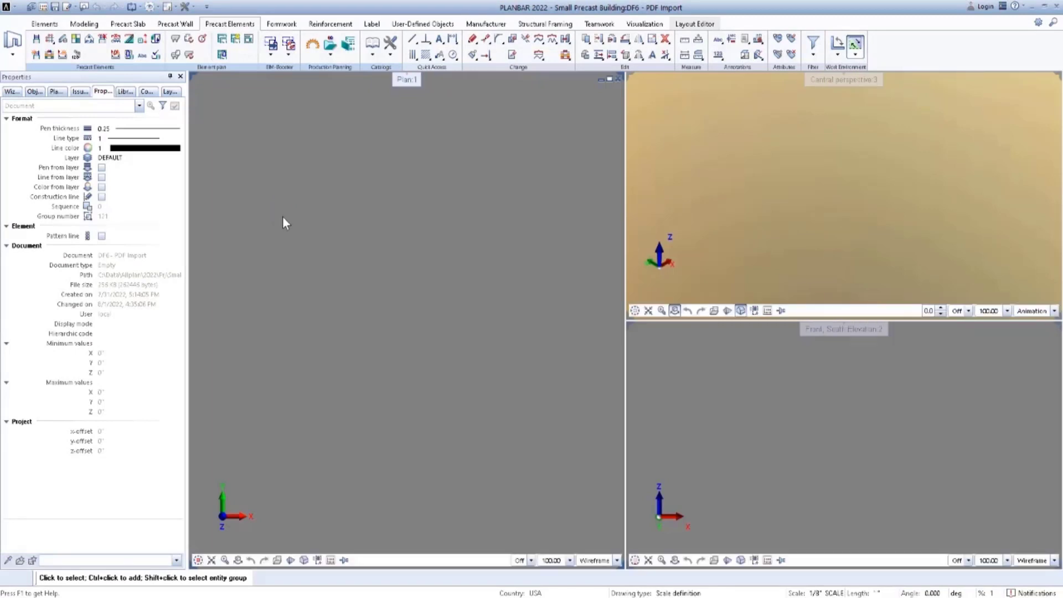
click(331, 597)
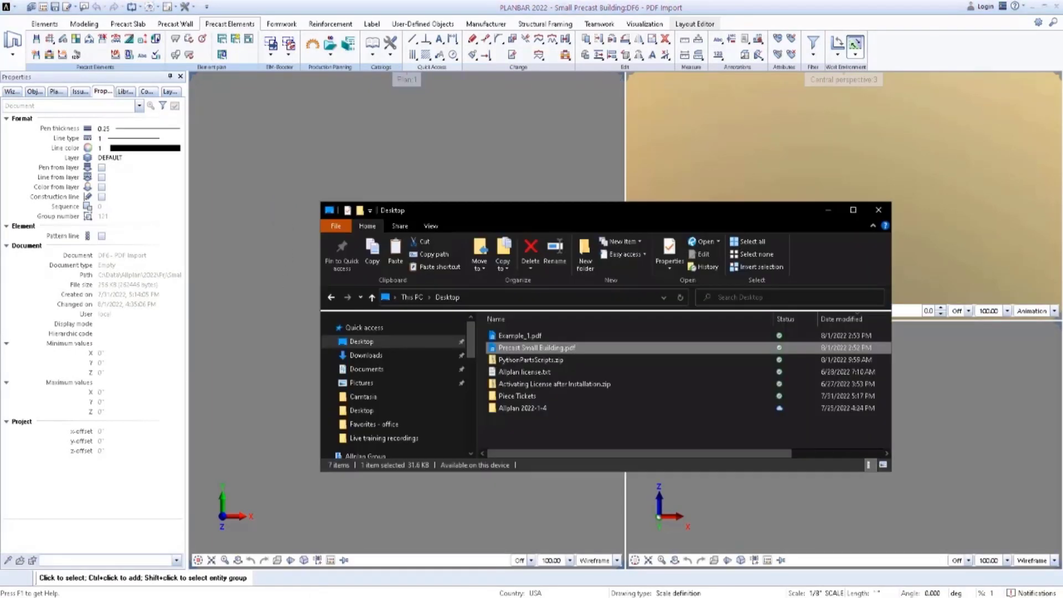
drag(545, 347, 268, 277)
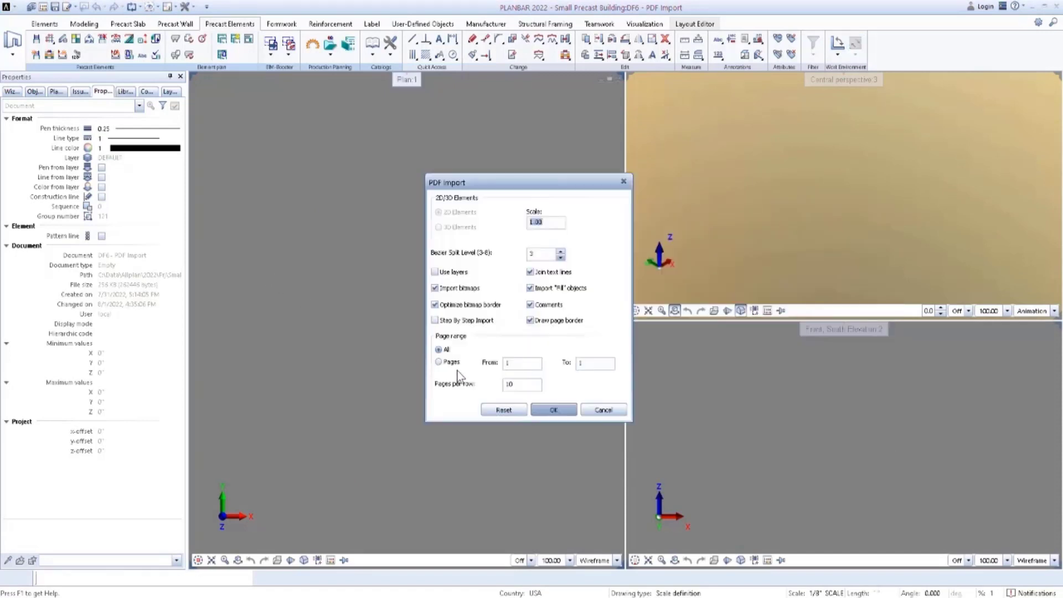
click(556, 410)
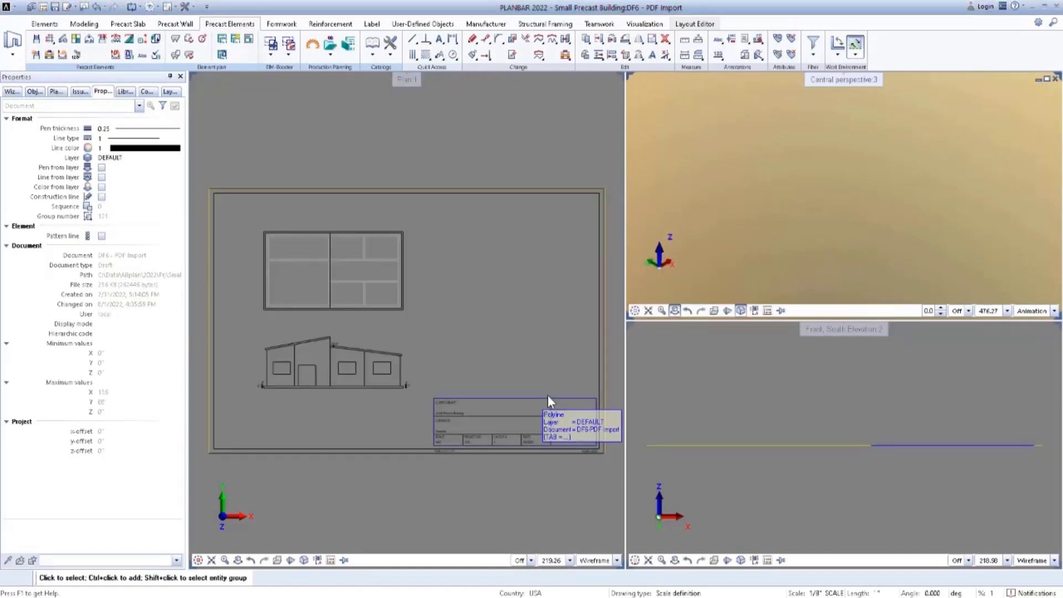
Delete the imported elevation, title block and page border, keeping only the floor plan.
drag(608, 466, 202, 325)
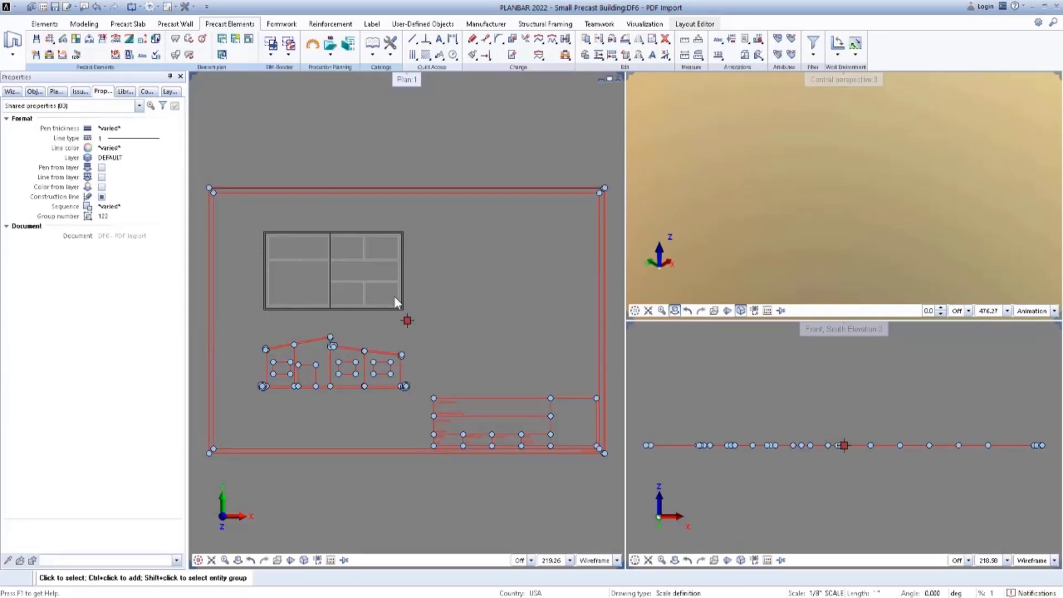
key(Delete)
drag(497, 161, 497, 162)
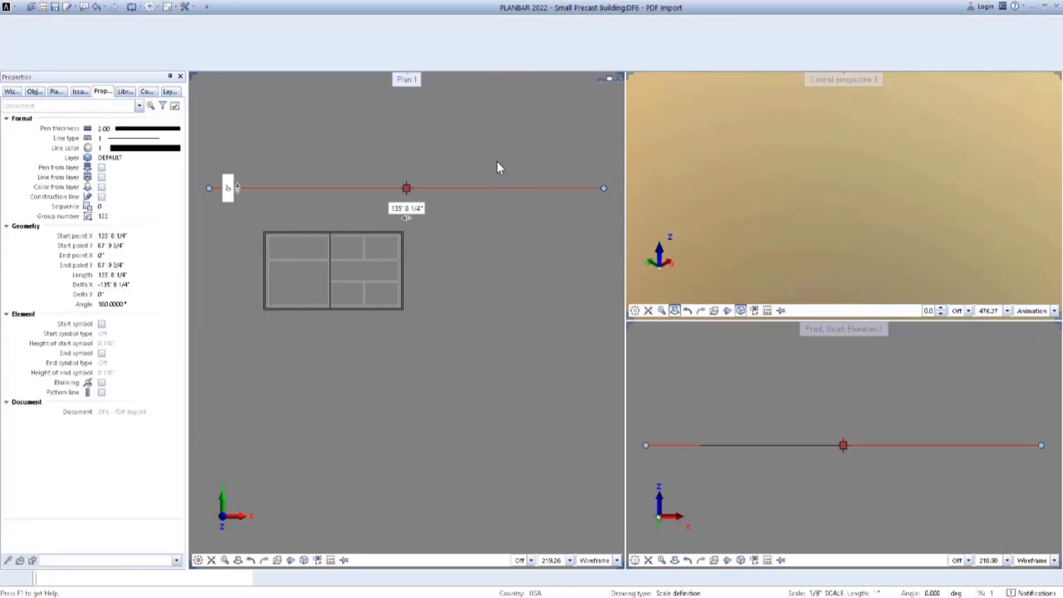
key(Delete)
Move the whole floor plan from its lower-left outer corner to the global point 0, 0, 0 and deselect it.
drag(236, 209, 452, 339)
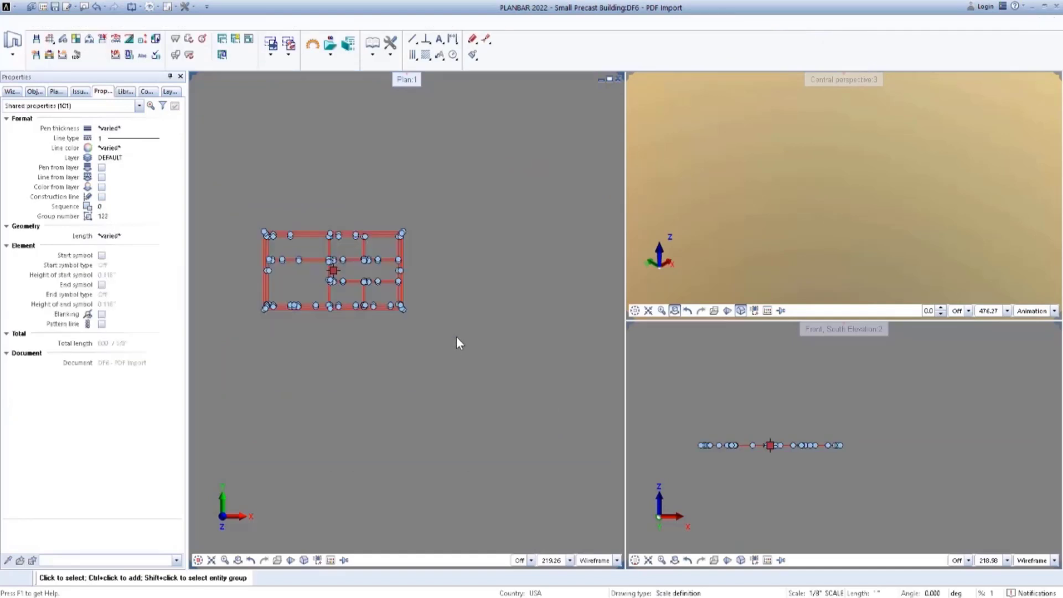
right_click(462, 311)
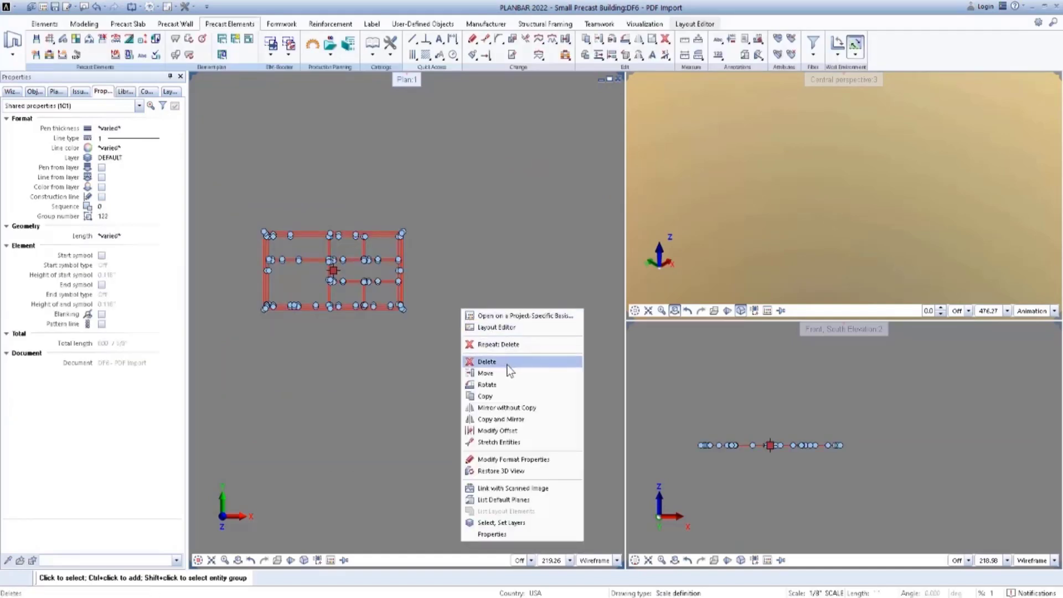
click(488, 373)
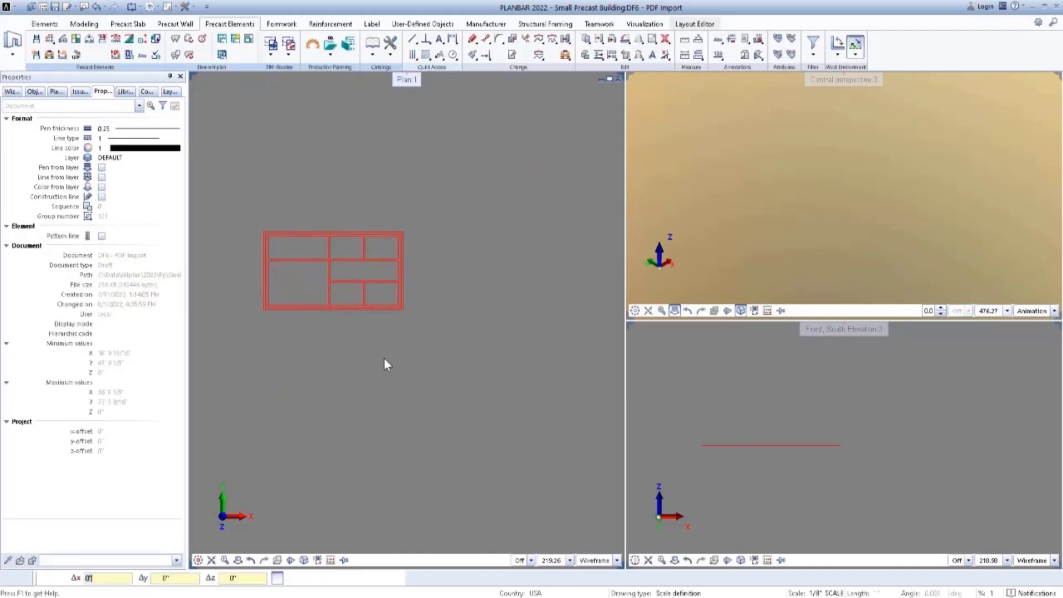
scroll(259, 309, up, 4)
click(260, 309)
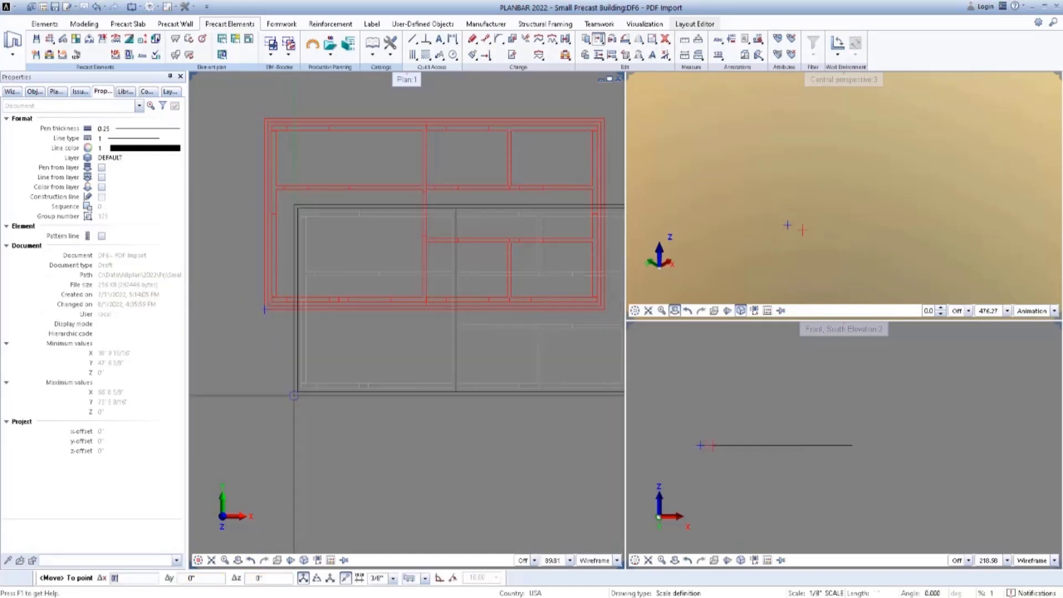
click(329, 578)
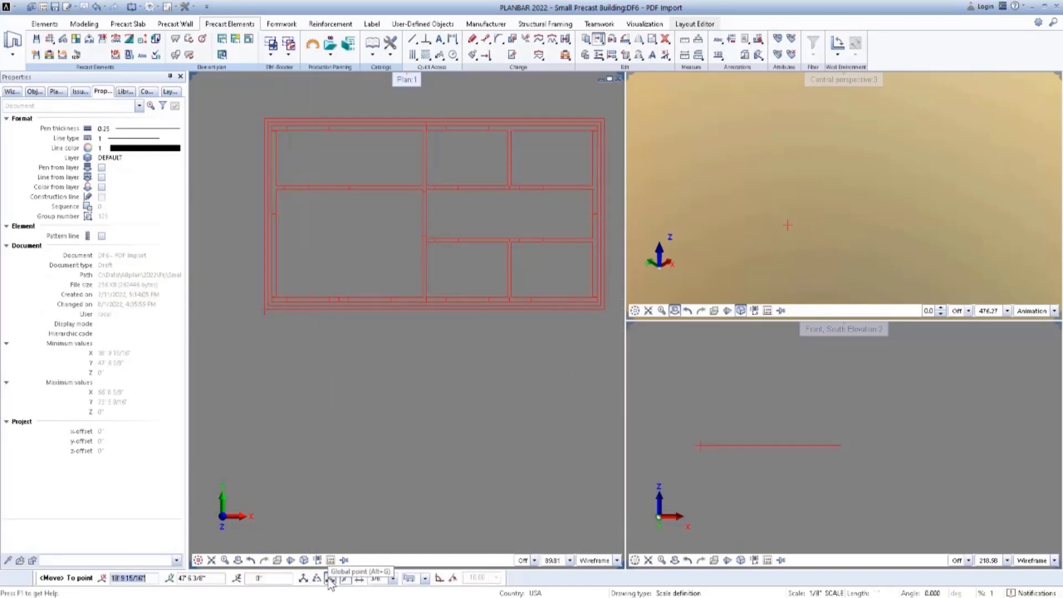
text(0)
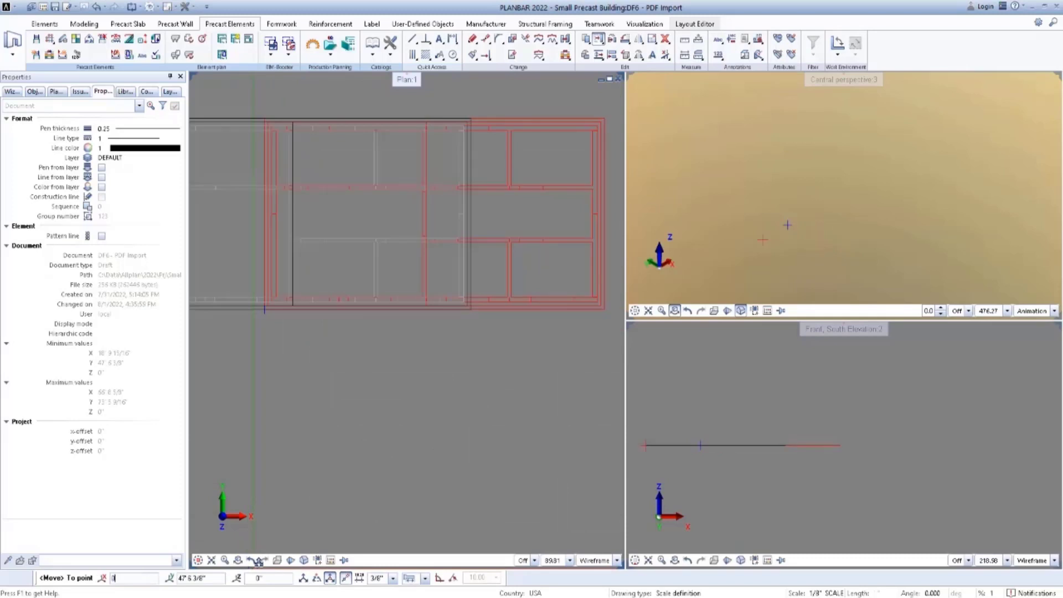
key(Tab)
text(0)
key(Tab)
key(Return)
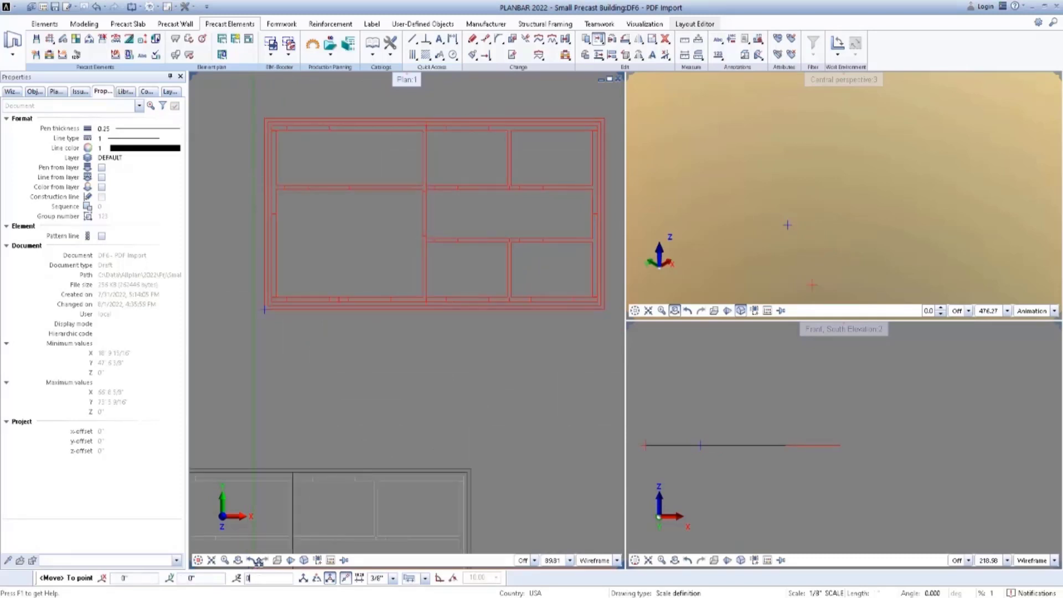
scroll(348, 417, down, 4)
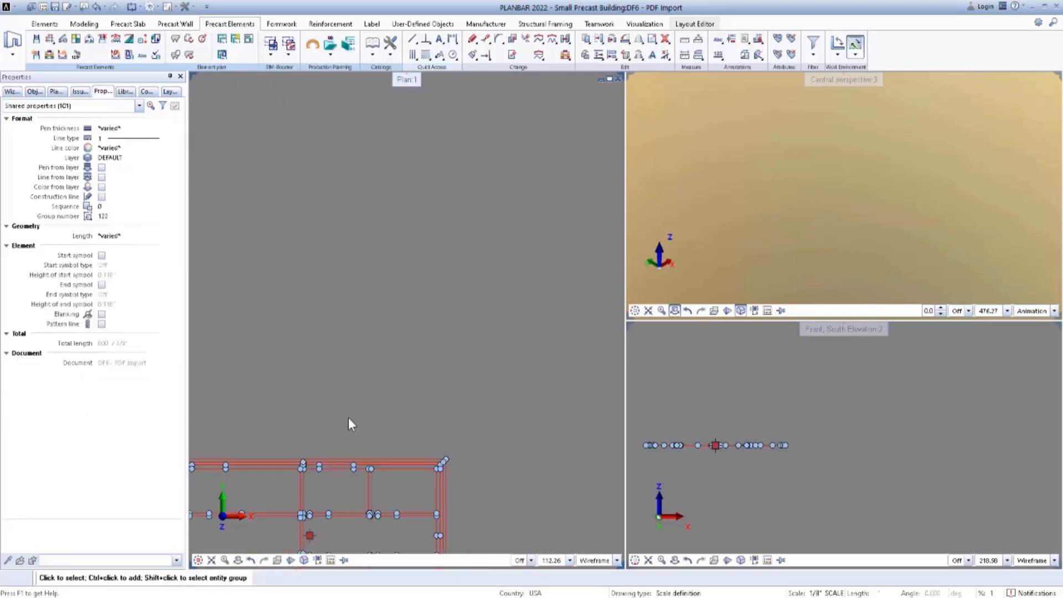
middle_drag(326, 480, 349, 312)
scroll(349, 312, up, 4)
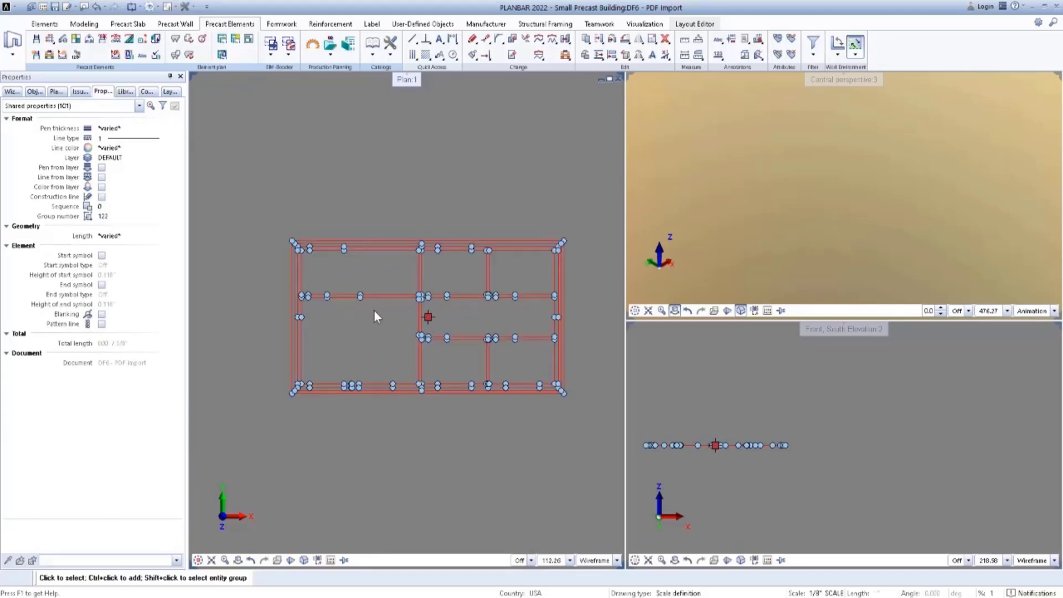
key(Escape)
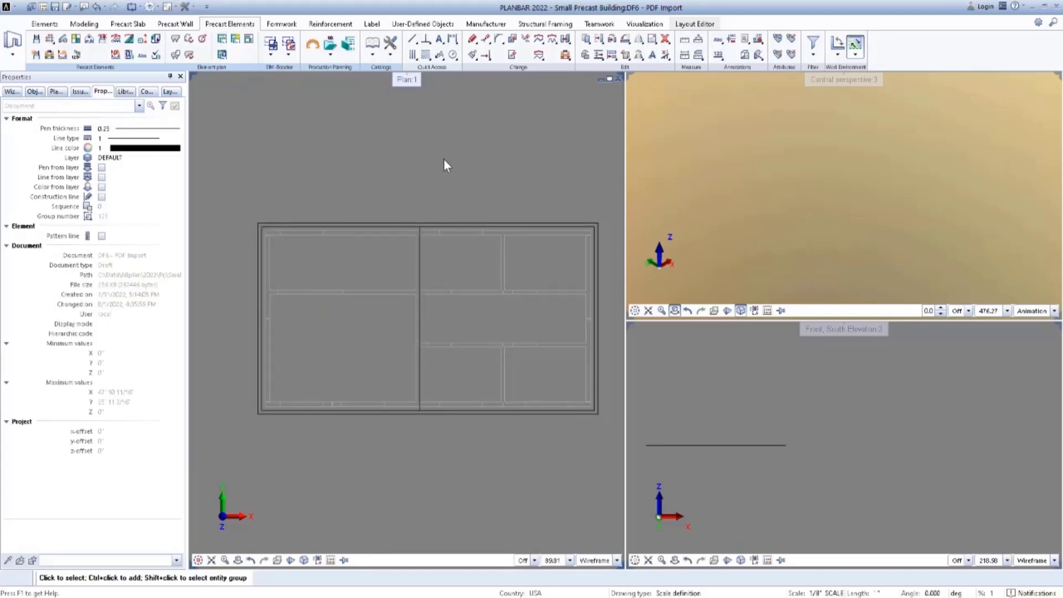
Make drawing file 7, Building Model, current and keep drawing file 6, PDF Import, visible as a passive reference.
key(F2)
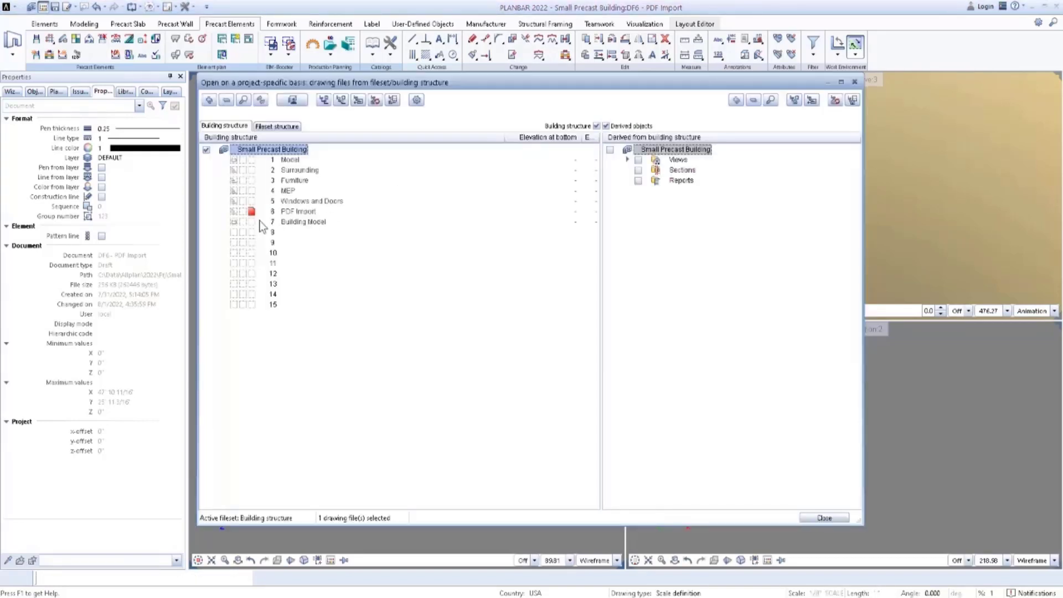
click(235, 213)
click(253, 224)
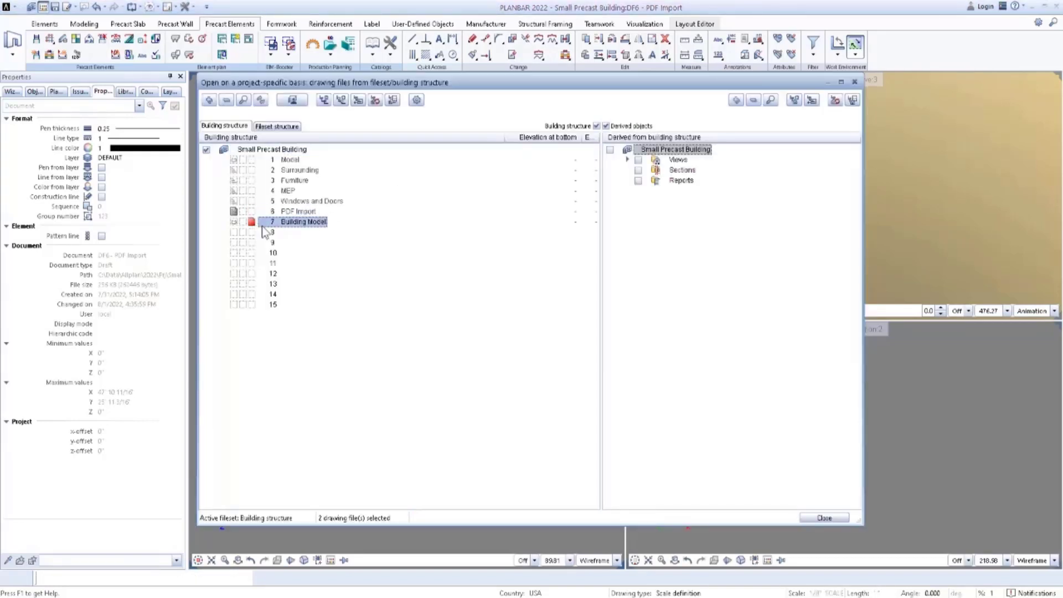
click(823, 518)
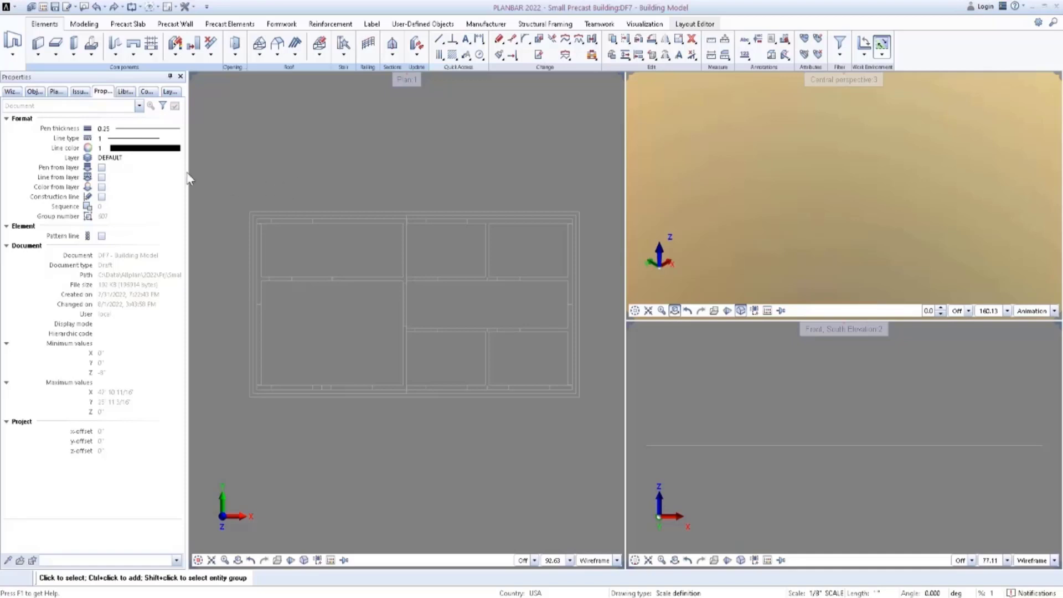
Create a rectangular slab with the Precast Building Slab favorite, spanning the floor plan's outer outline from lower-left to upper-right corner.
click(52, 57)
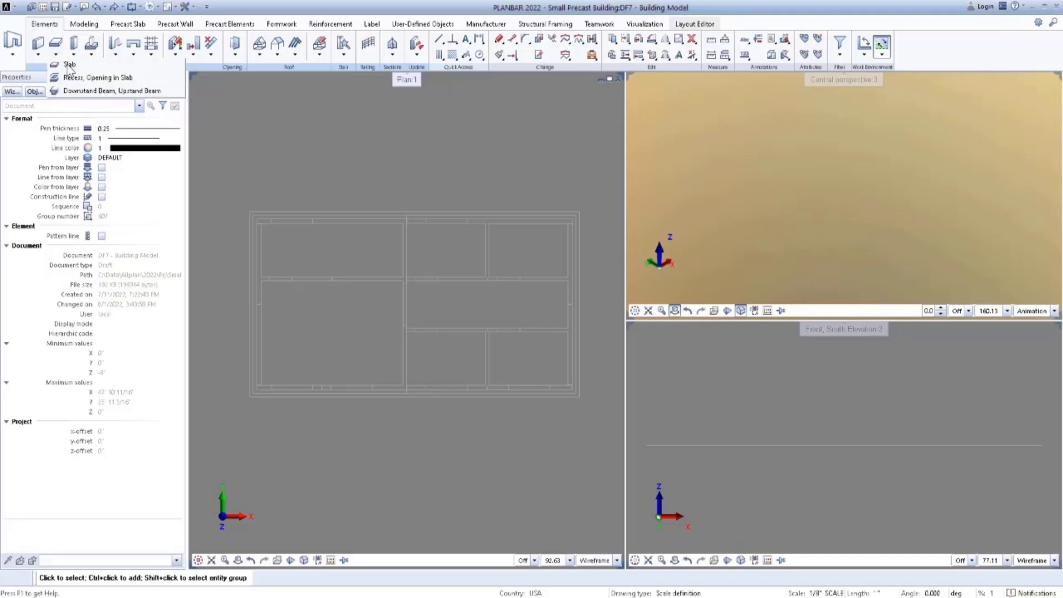
click(69, 66)
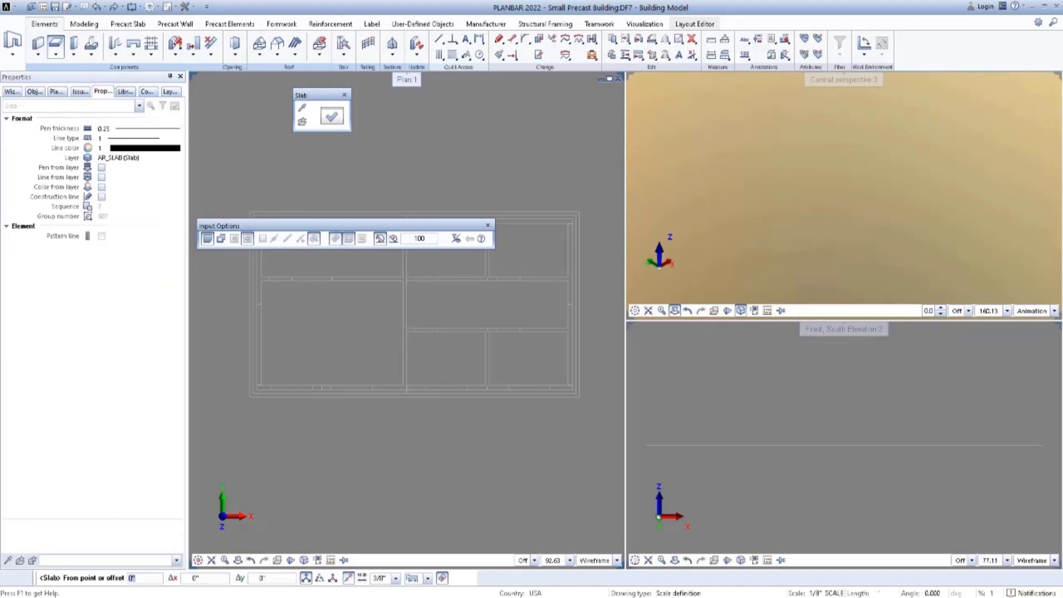
click(302, 122)
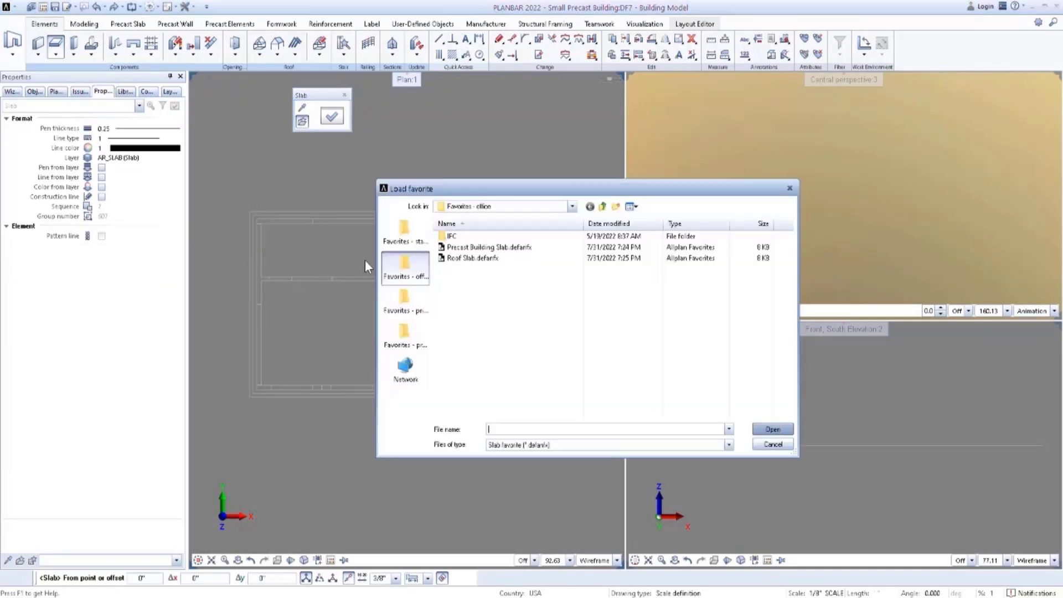
click(489, 247)
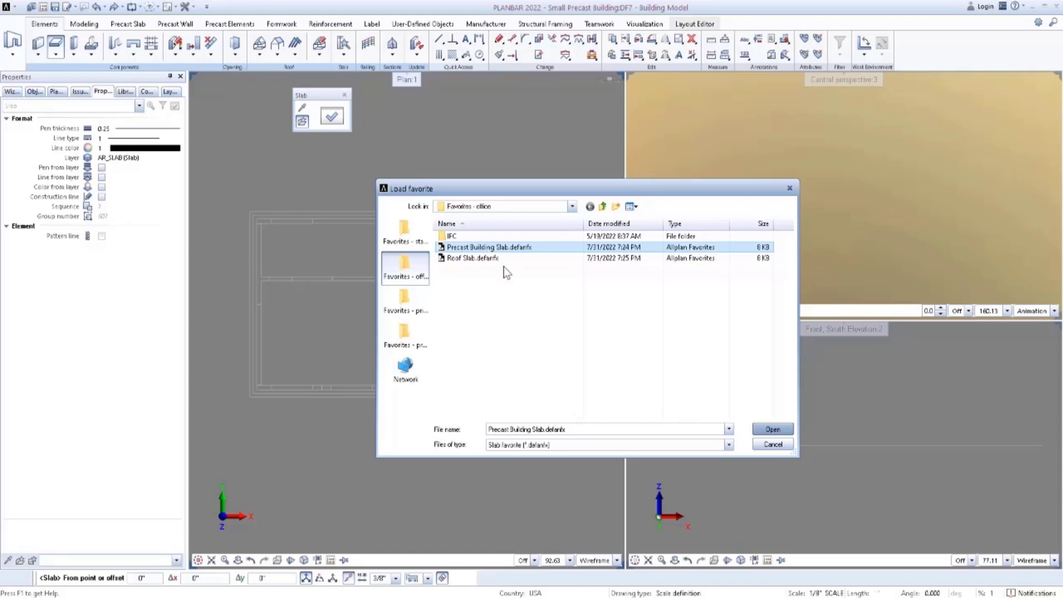
click(774, 431)
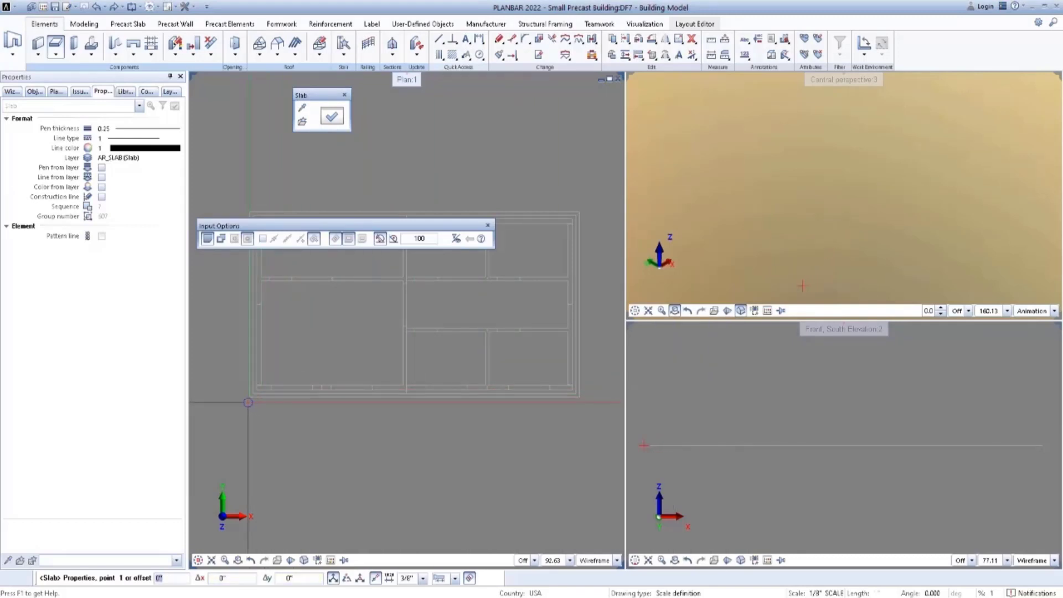
click(250, 397)
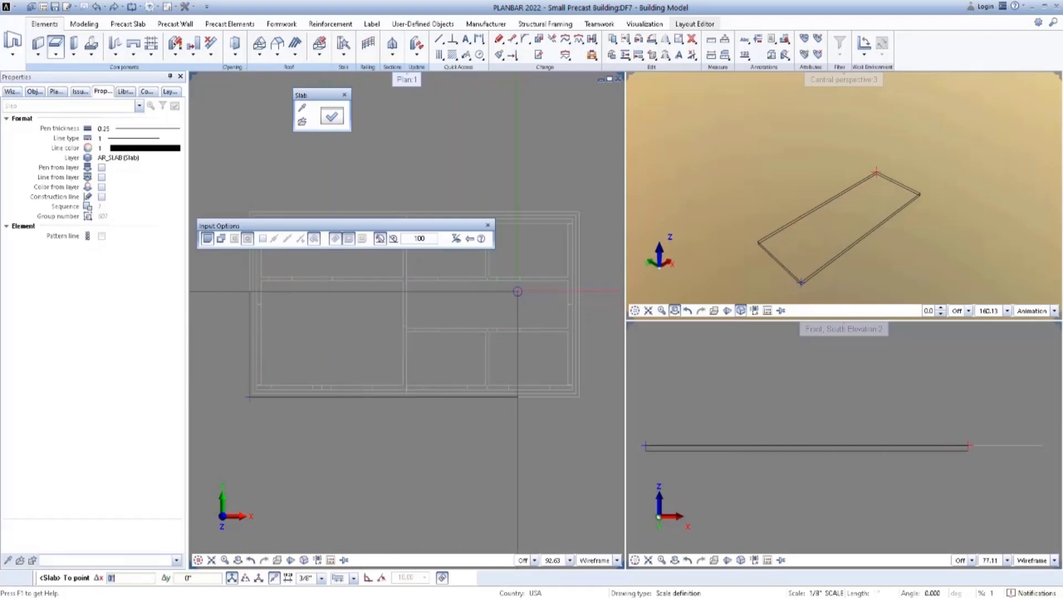
click(579, 213)
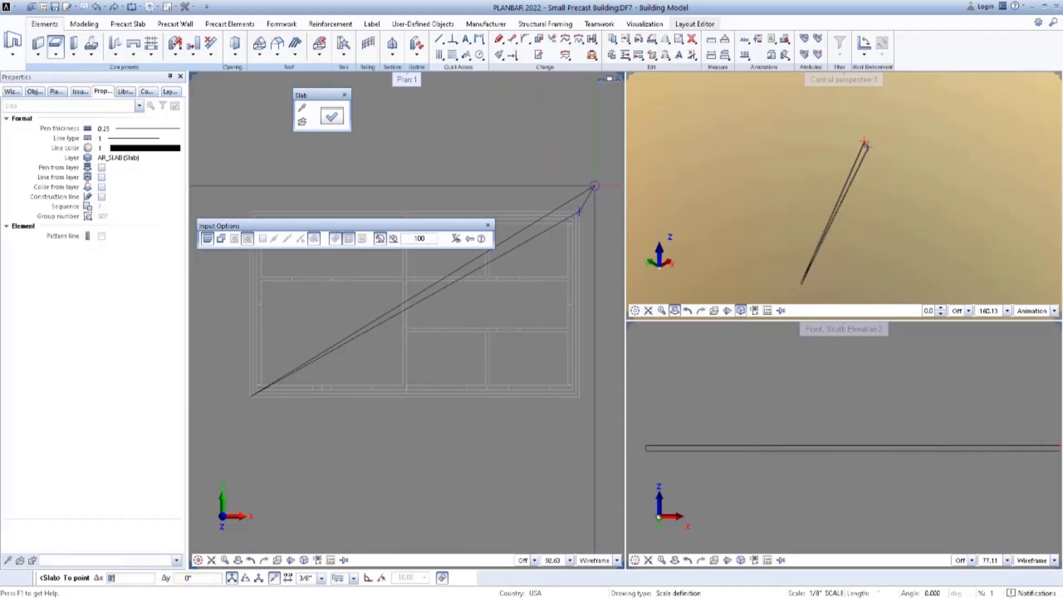
key(Escape)
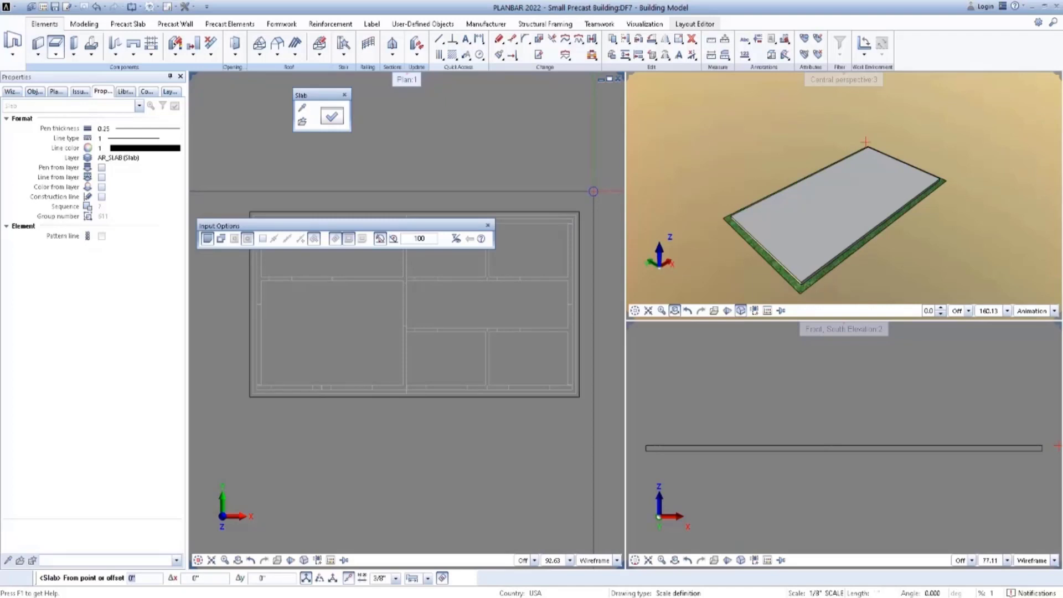
key(Escape)
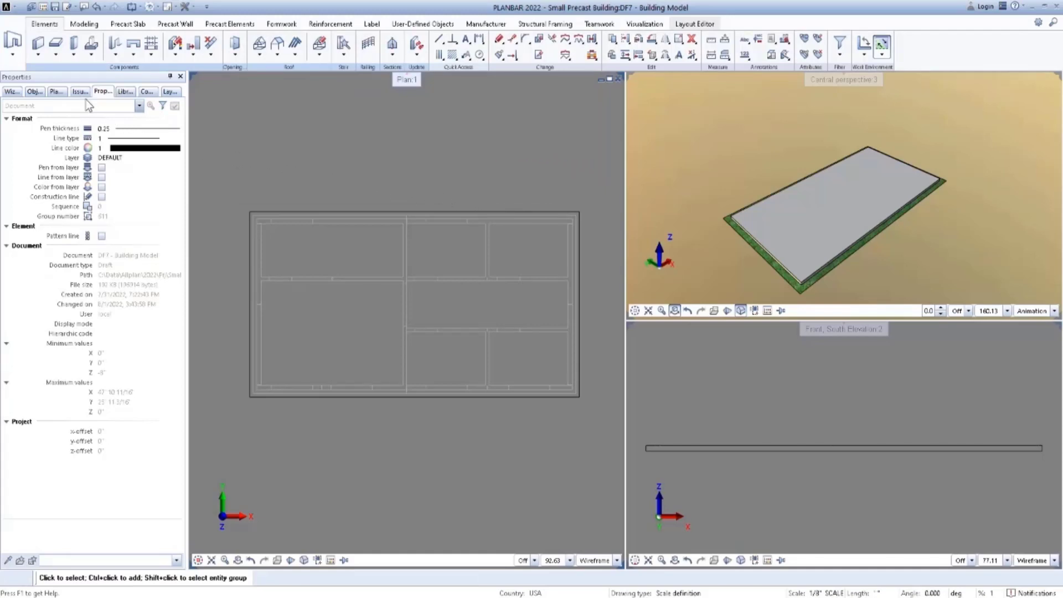
Start the Wall command and apply the 8in Precast Wall favorite to its properties.
click(38, 53)
click(54, 65)
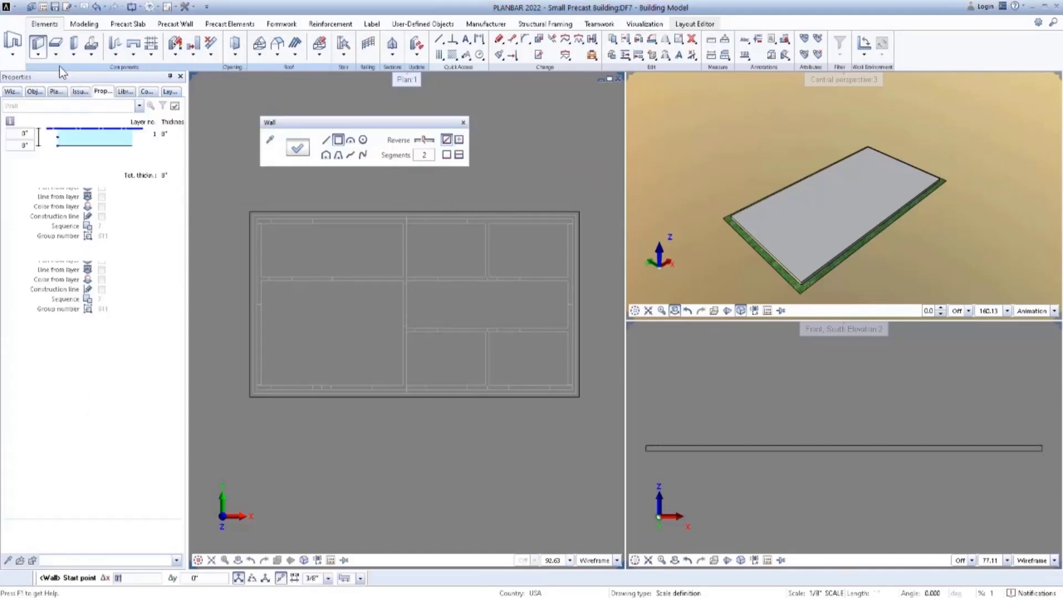
click(298, 147)
click(436, 409)
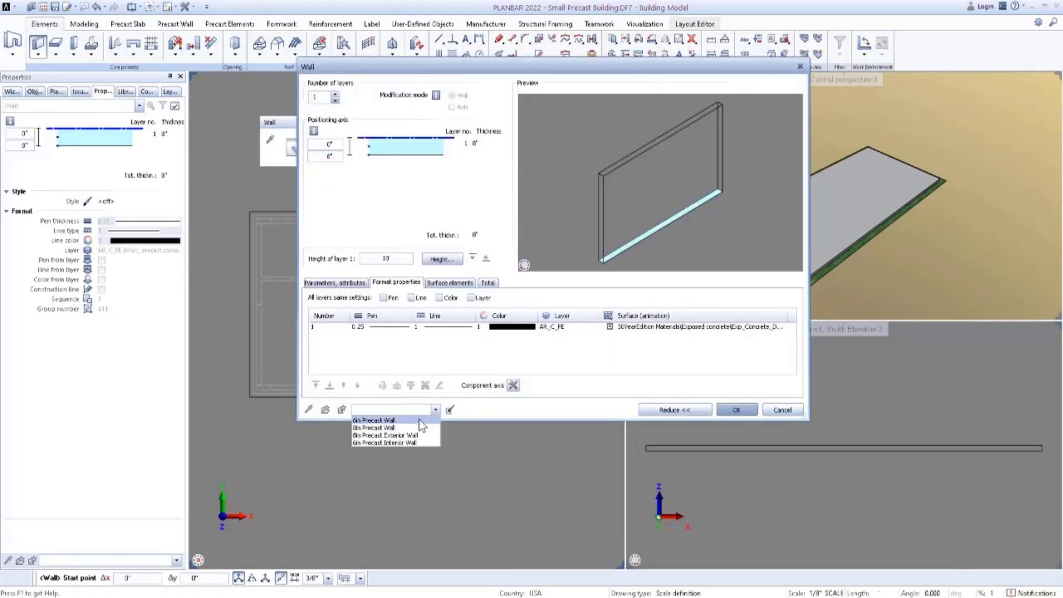
click(382, 426)
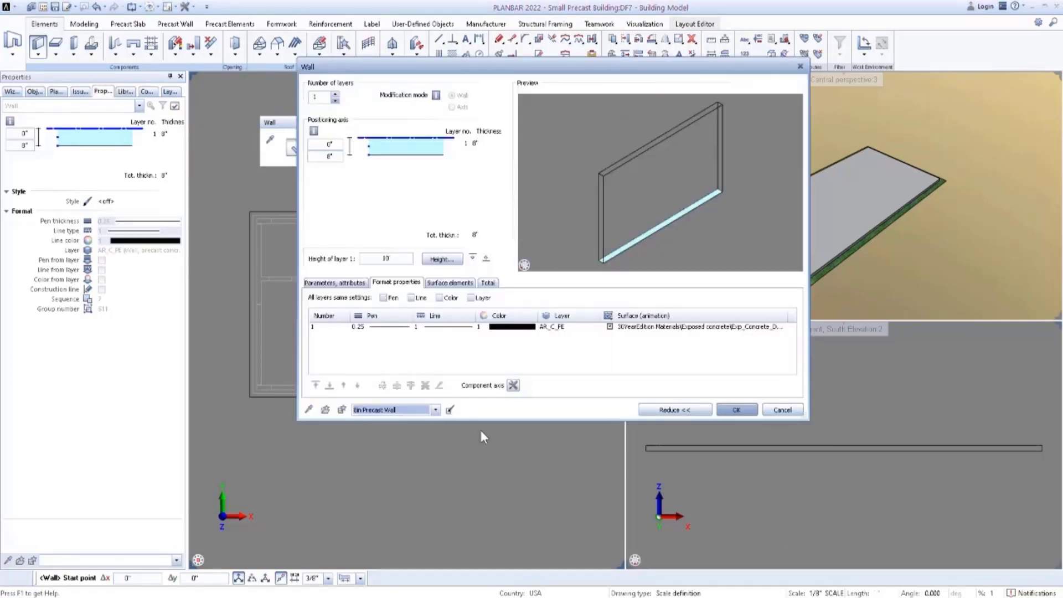
click(737, 410)
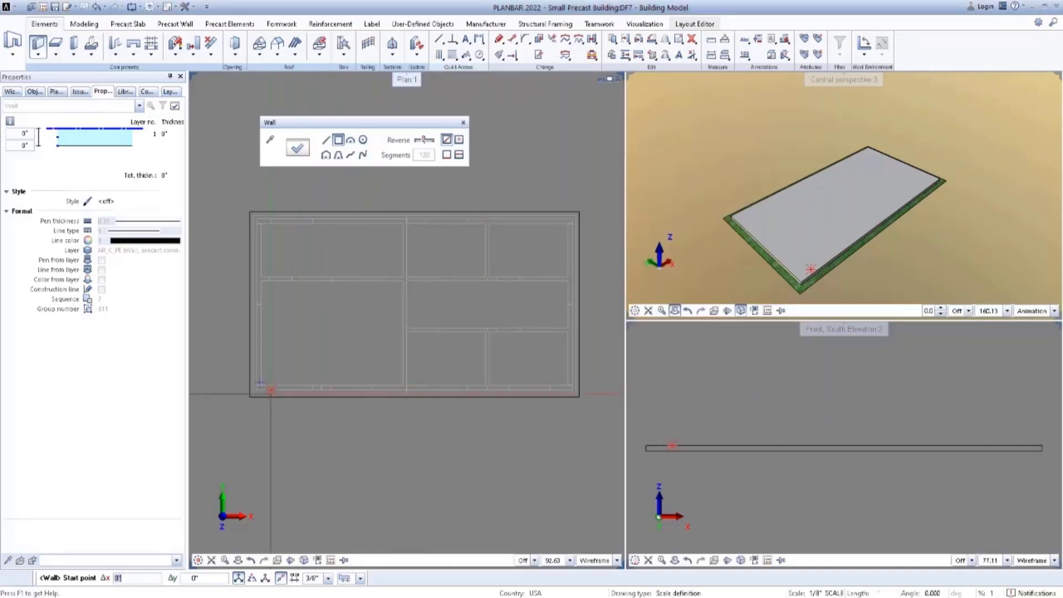
Create the rectangular 8-inch exterior precast walls from the plan's lower-left outer wall corner to its upper-right outer wall corner.
scroll(250, 394, up, 2)
scroll(252, 393, up, 3)
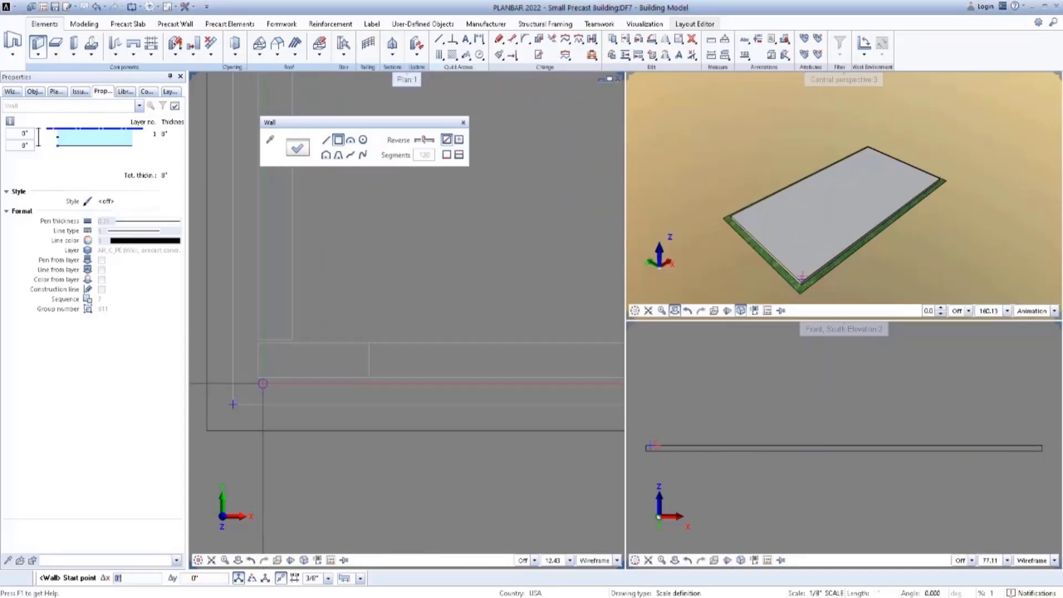
click(258, 379)
scroll(277, 380, down, 5)
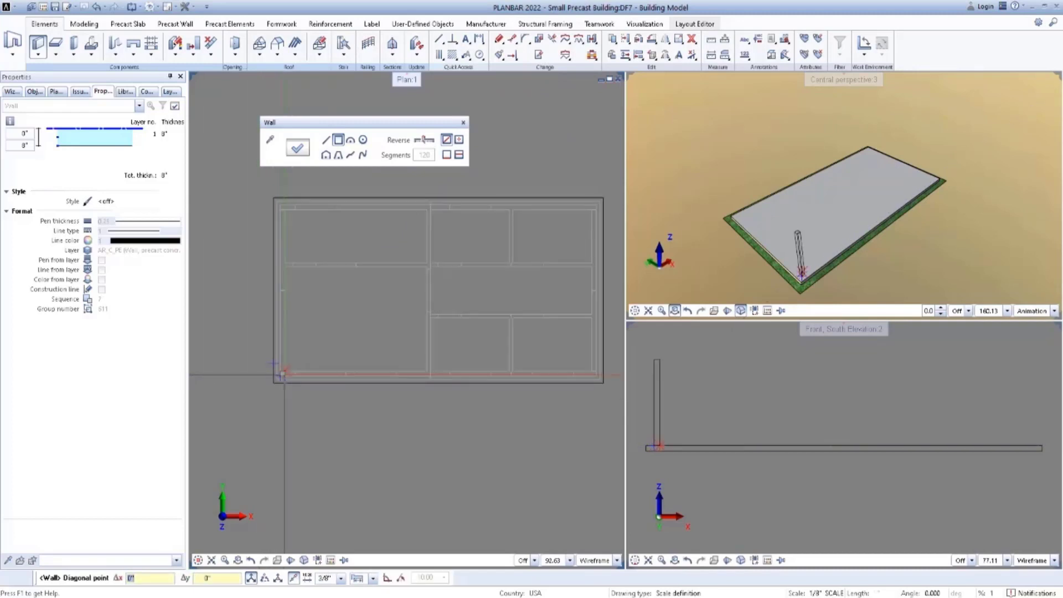
scroll(490, 261, up, 2)
scroll(490, 261, up, 2)
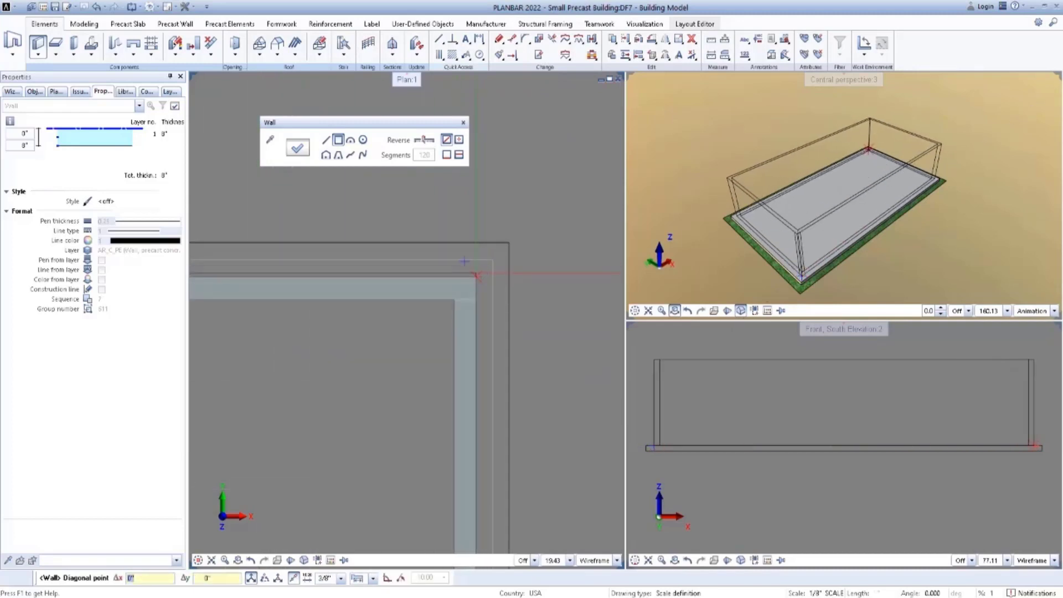
click(477, 275)
scroll(499, 268, down, 3)
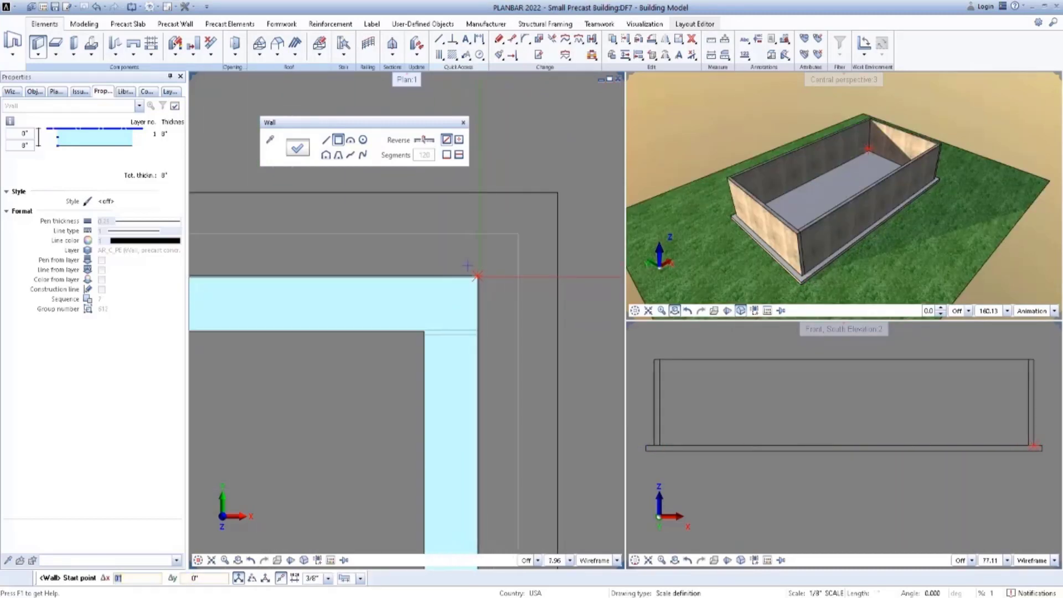
scroll(521, 274, down, 2)
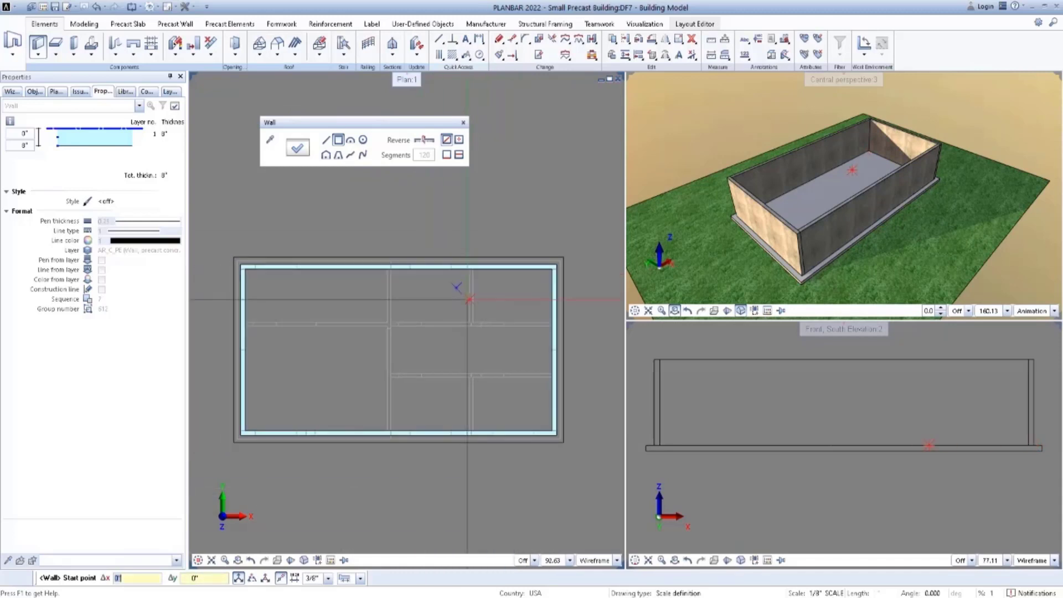
Apply the 6in Precast Wall favorite to the wall properties.
click(297, 147)
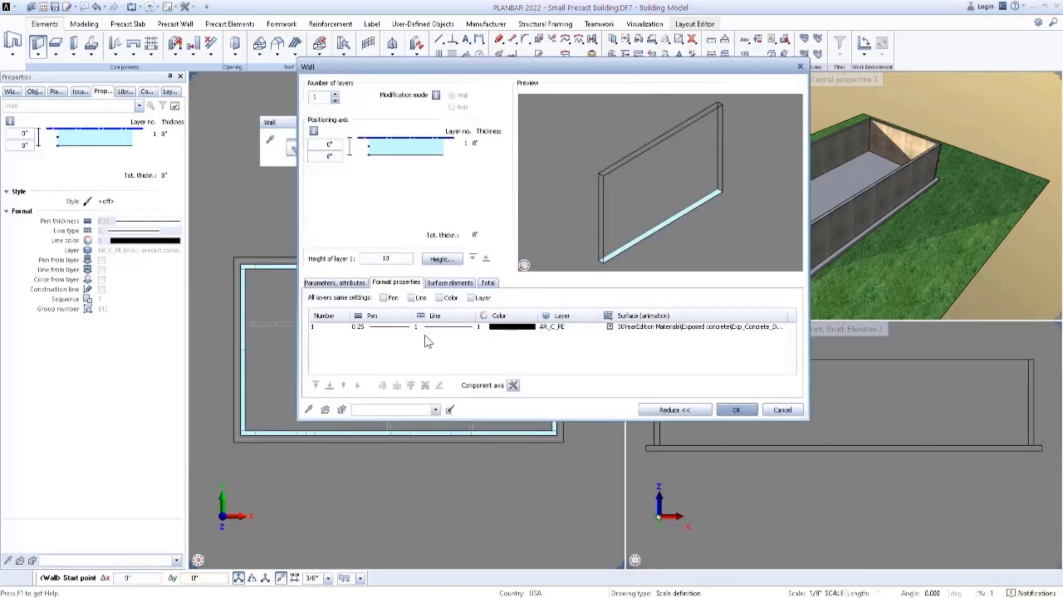
click(436, 410)
click(388, 428)
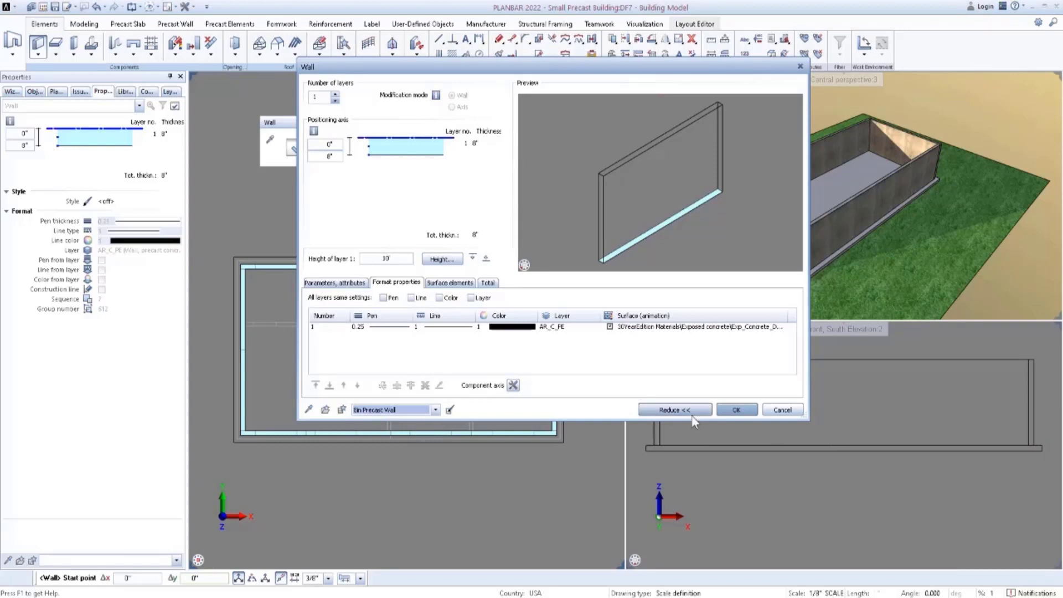
click(436, 410)
click(406, 423)
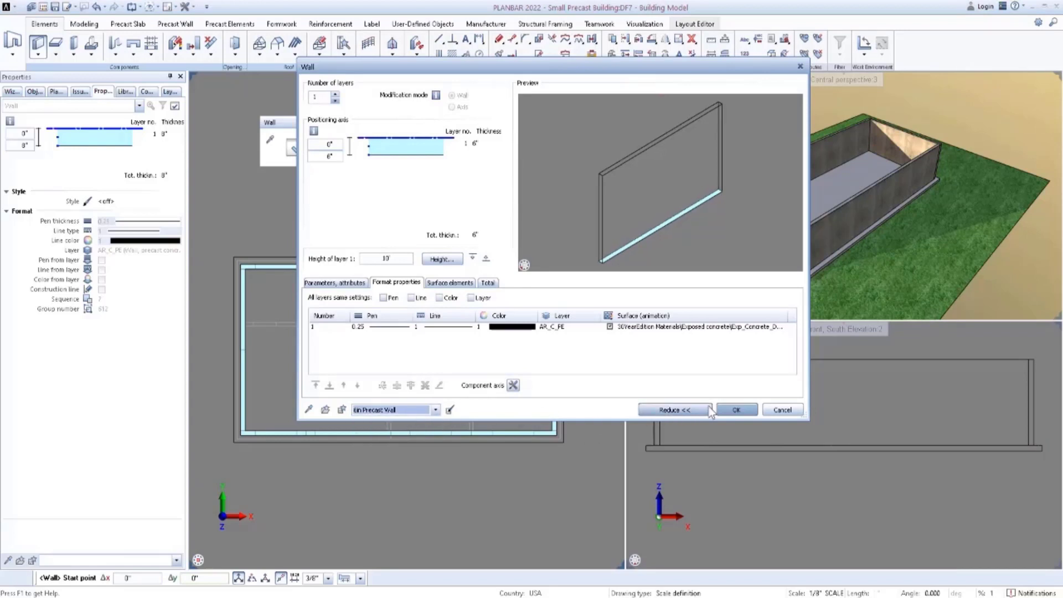
click(736, 410)
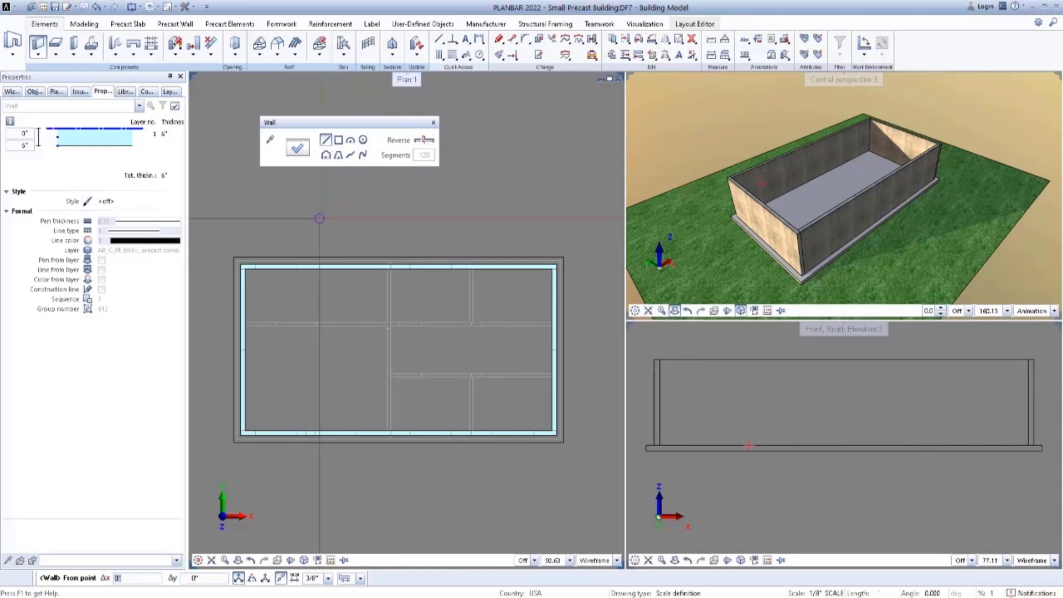
Draw a straight 6-inch interior wall along the upper horizontal plan line, spanning between the west and east exterior walls.
scroll(245, 327, up, 3)
click(245, 327)
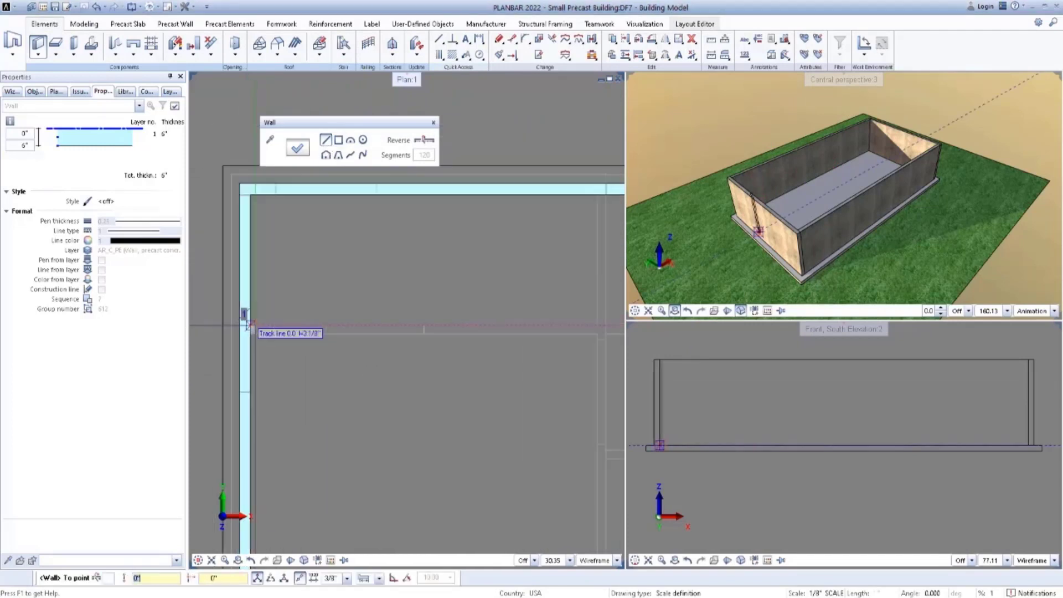
scroll(246, 325, down, 3)
scroll(550, 327, up, 3)
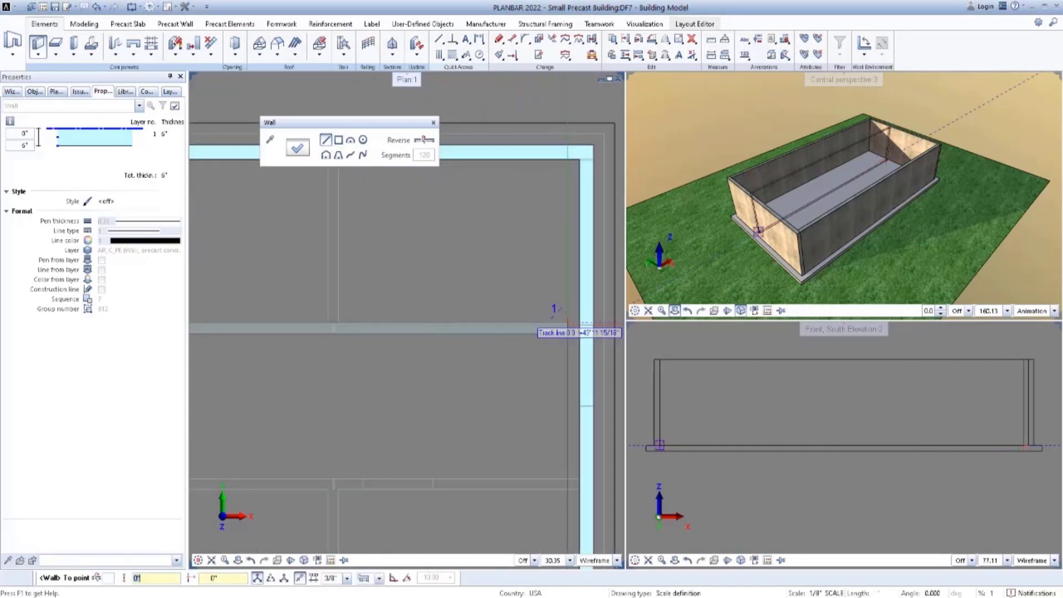
click(581, 323)
scroll(582, 323, down, 2)
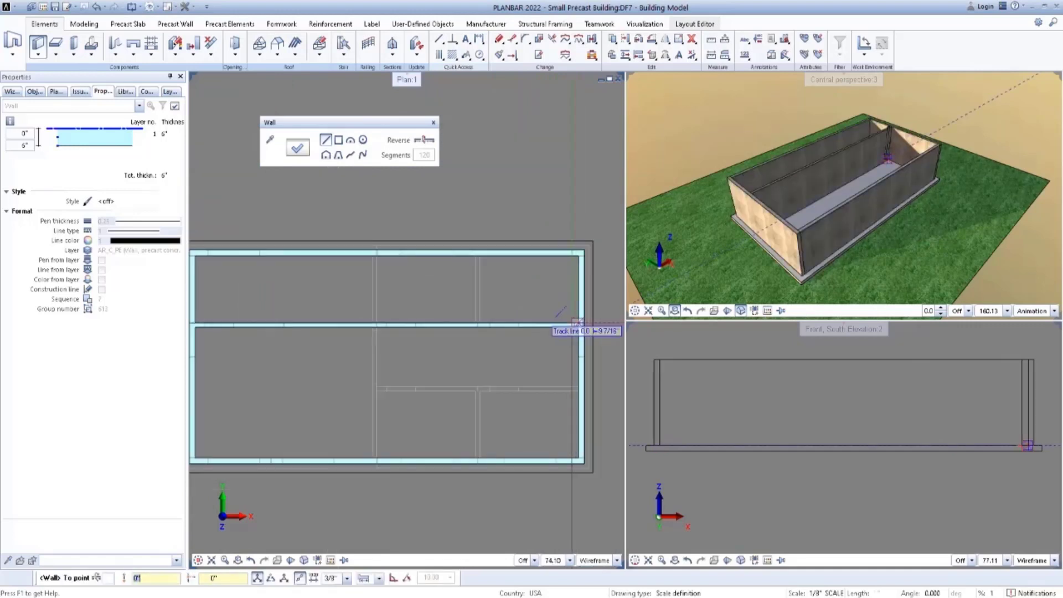
key(Escape)
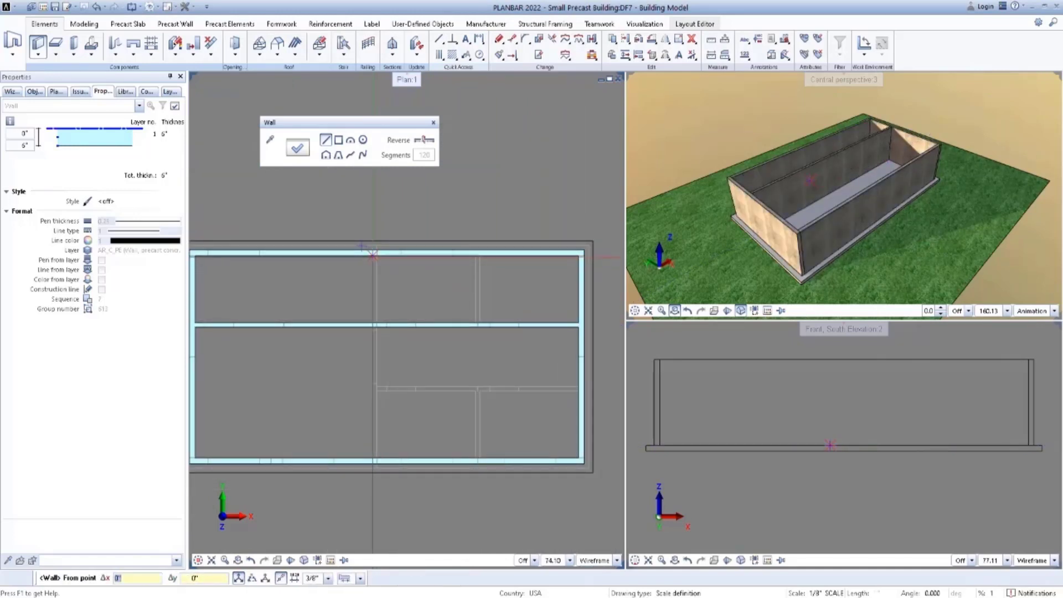
Draw the central 6-inch interior wall from the north exterior wall down to the south exterior wall, following the plan.
click(373, 256)
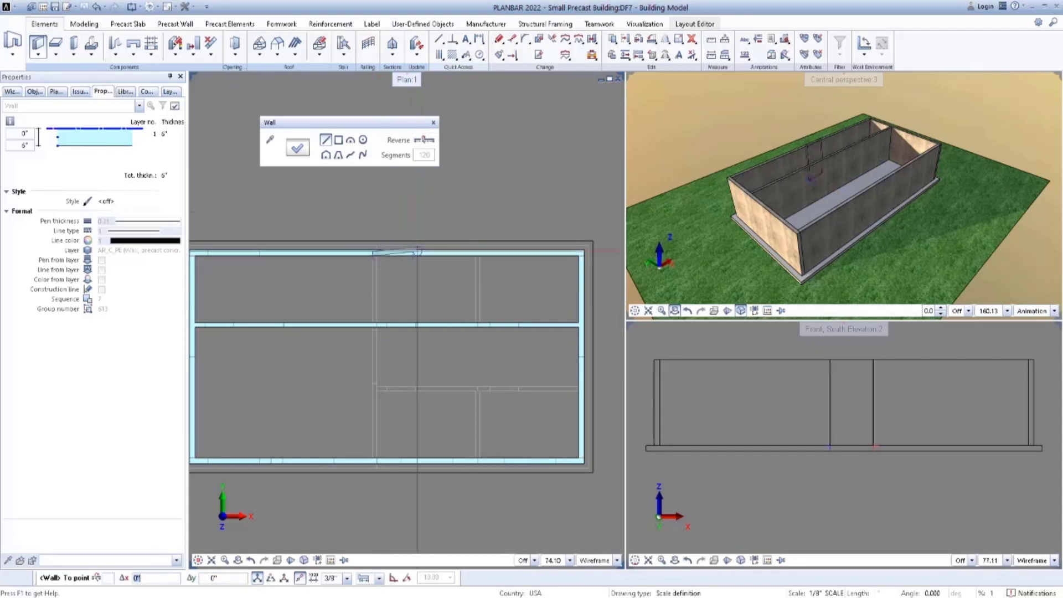
scroll(358, 443, up, 3)
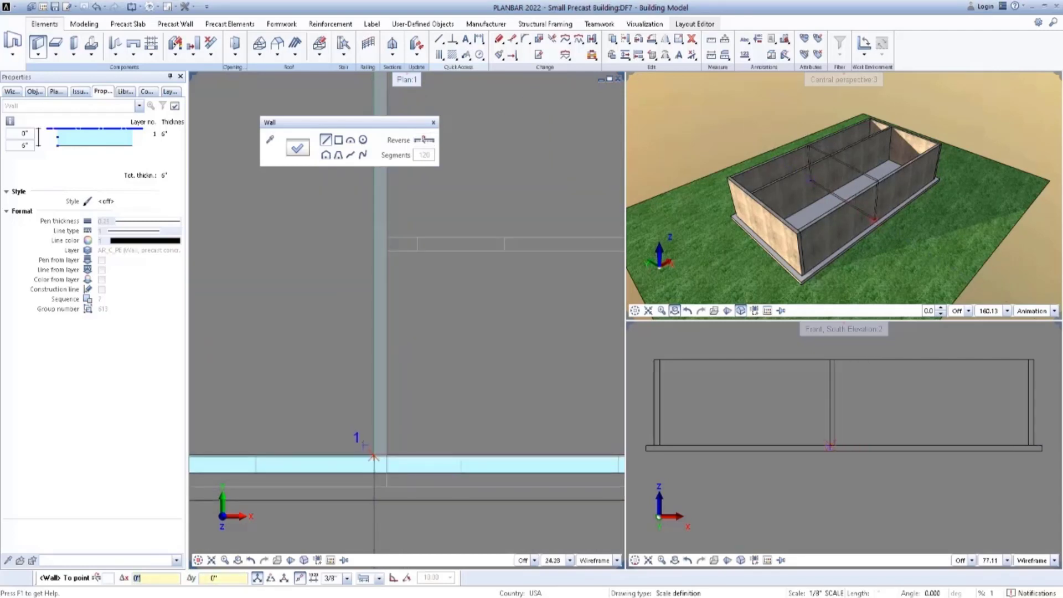
click(380, 465)
scroll(350, 411, down, 3)
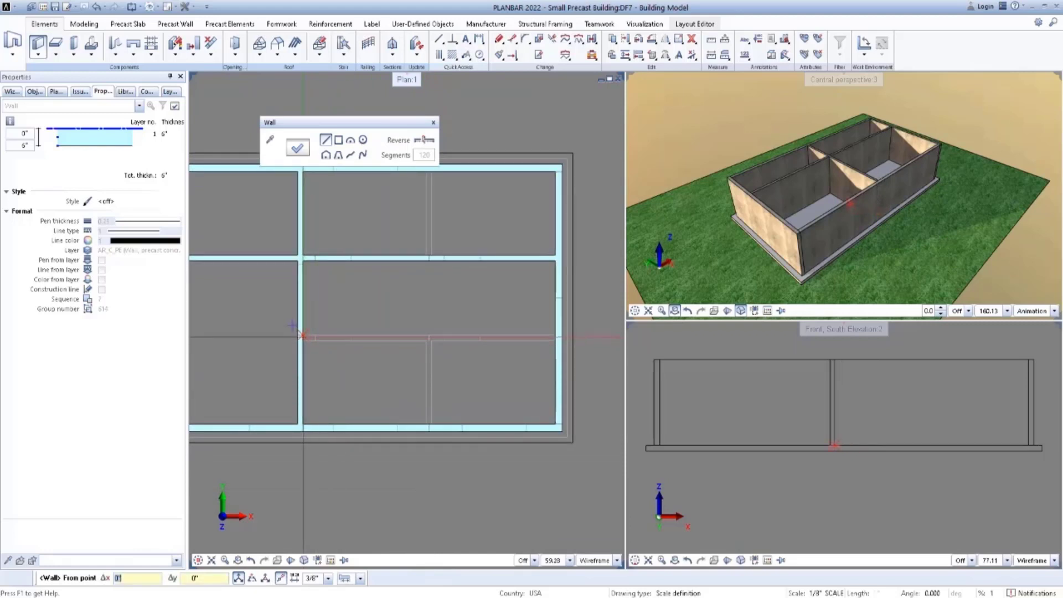
Draw the lower horizontal 6-inch interior wall from the central cross wall to the east exterior wall.
click(302, 332)
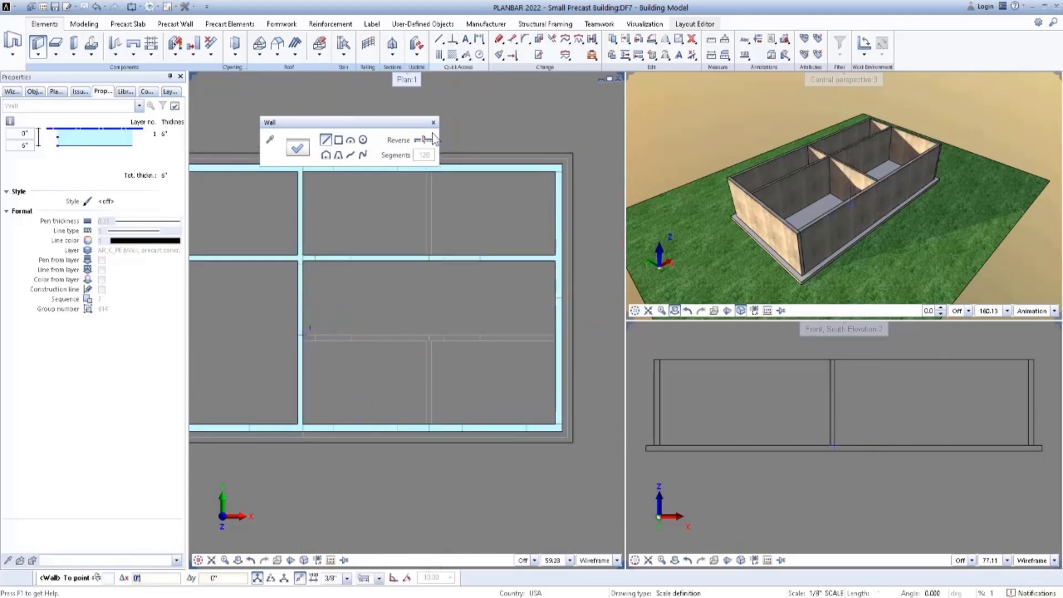
click(556, 340)
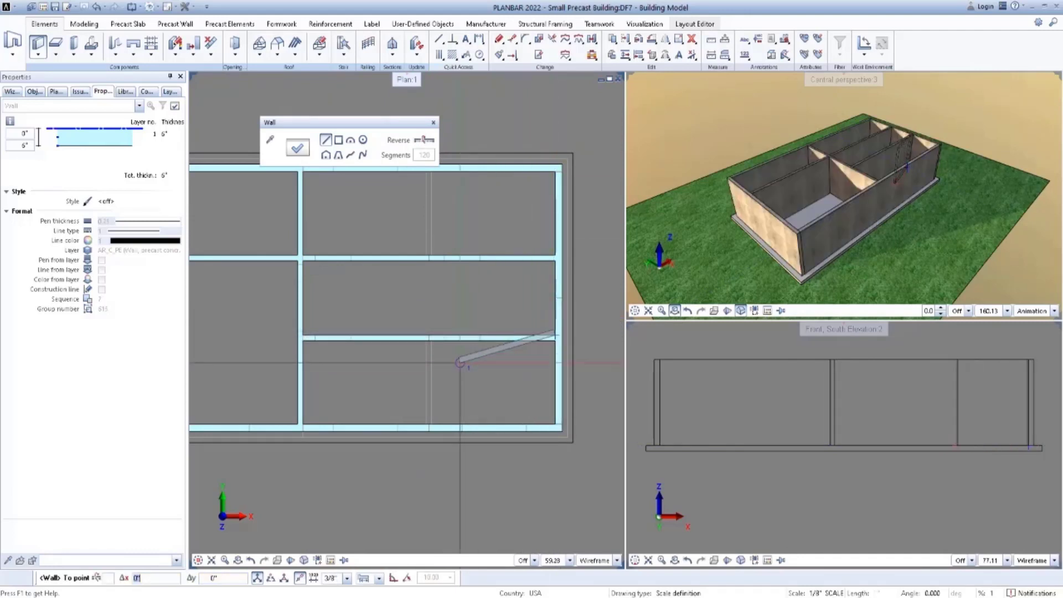
key(Escape)
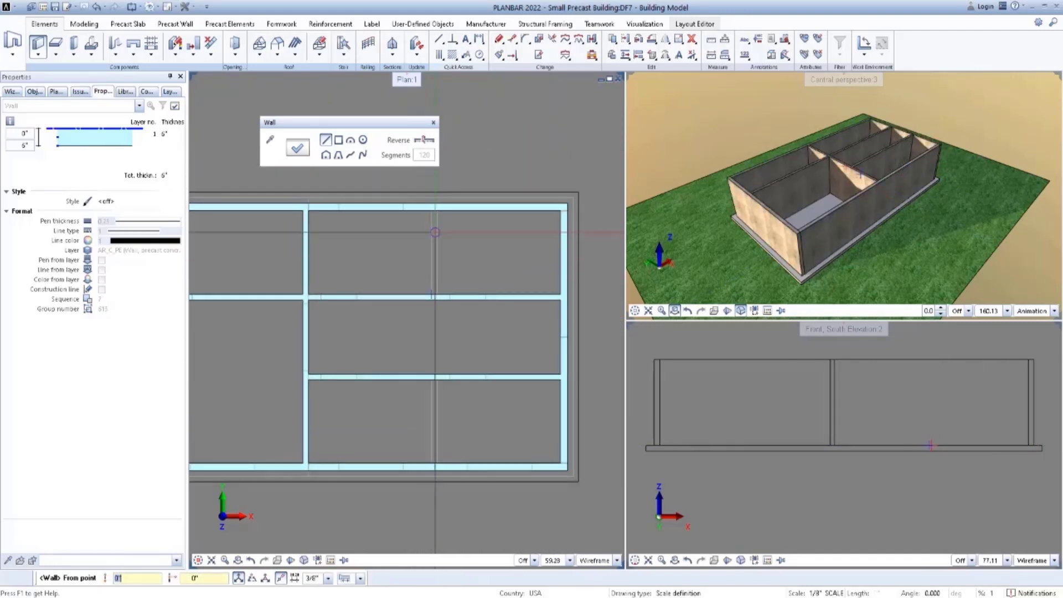
Draw the two short vertical 6-inch partitions dividing the upper and lower rooms on the east side and end the Wall command.
click(432, 209)
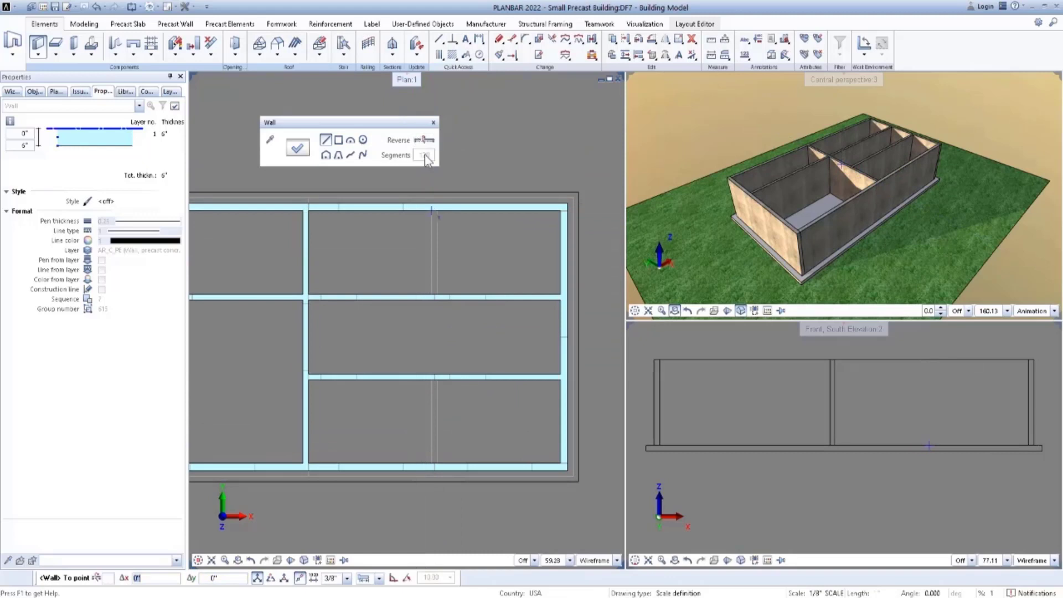
click(432, 296)
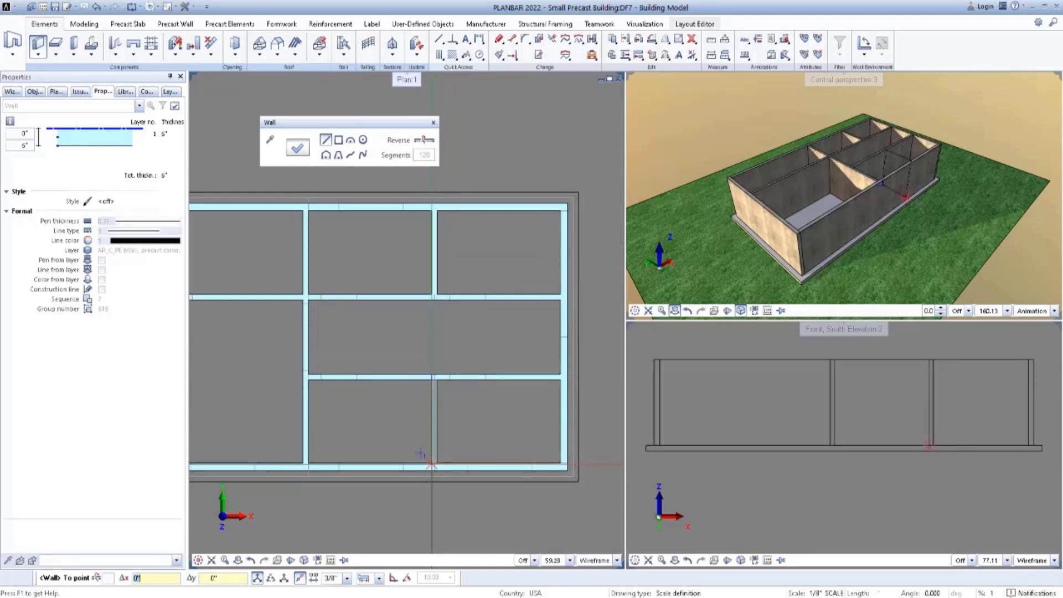
click(433, 466)
scroll(486, 431, down, 1)
middle_drag(486, 431, 542, 391)
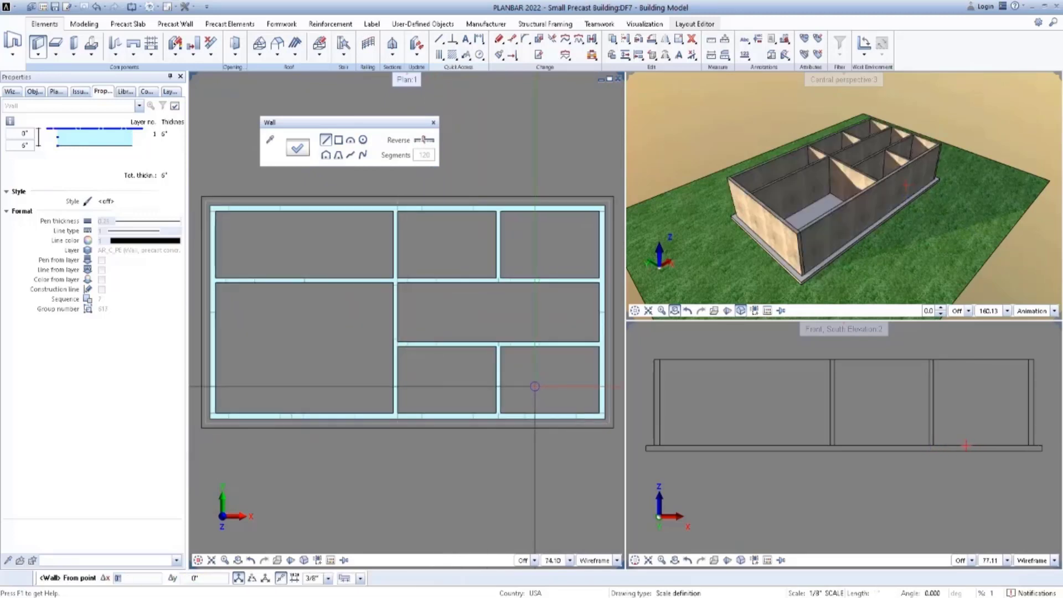
key(Escape)
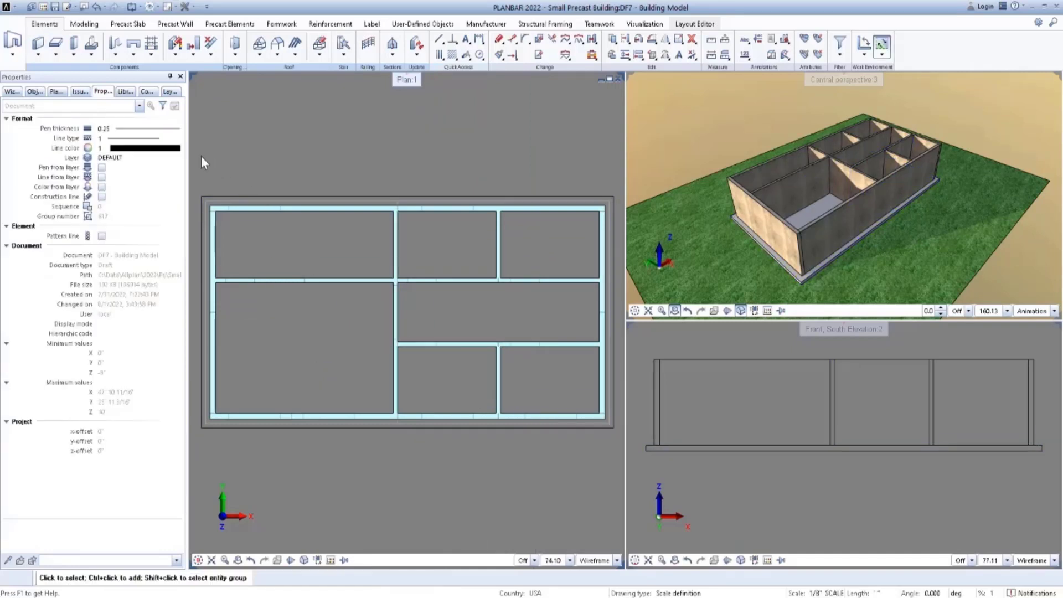
Start the Door command and load the double-leaf glass door favorite with a 6' wide, 7' high opening.
click(115, 58)
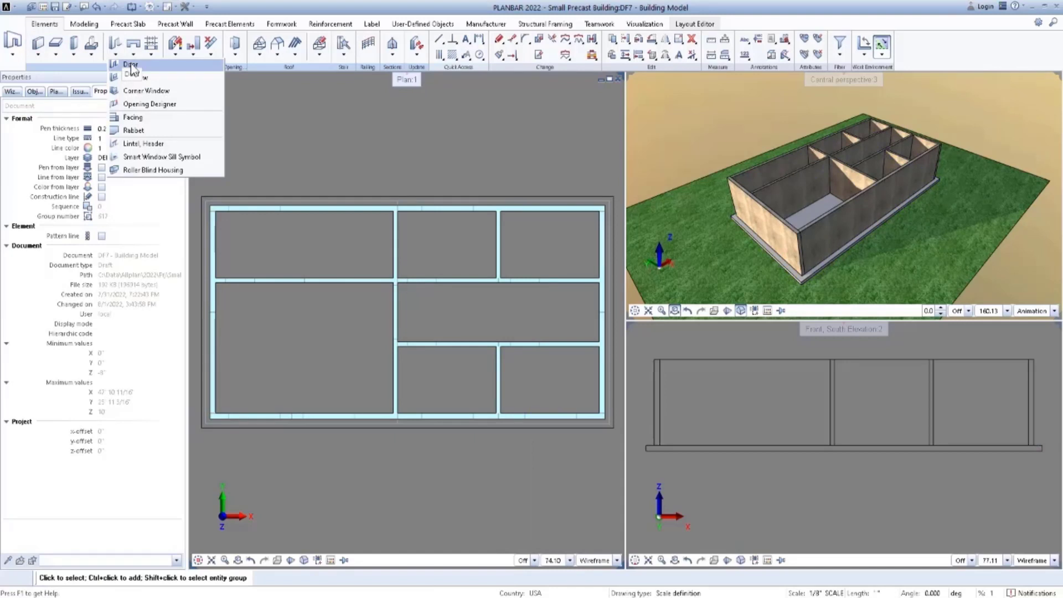
click(145, 66)
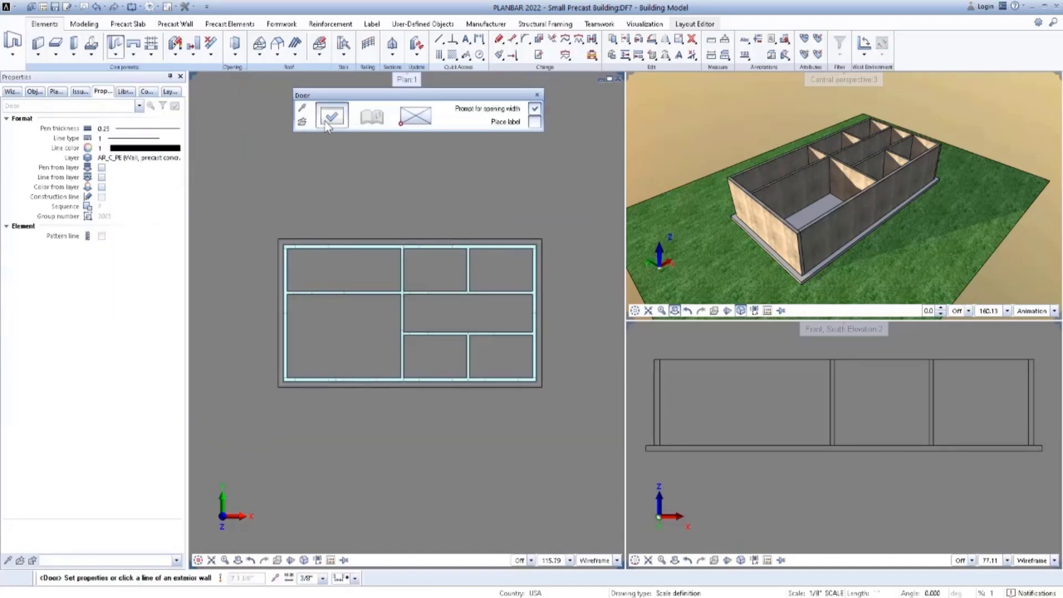
click(332, 116)
click(594, 510)
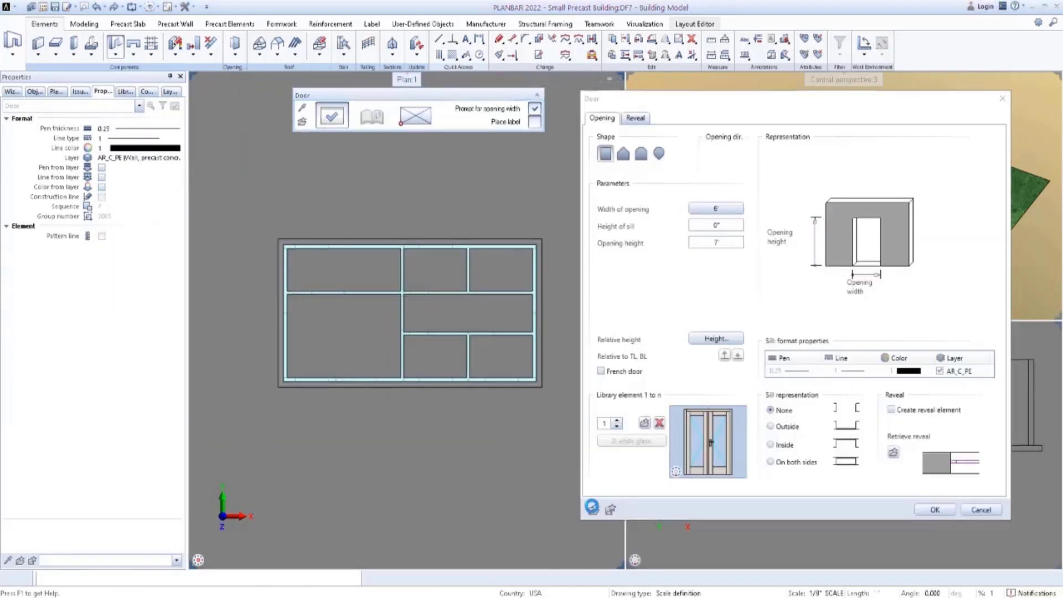
click(792, 264)
click(1038, 437)
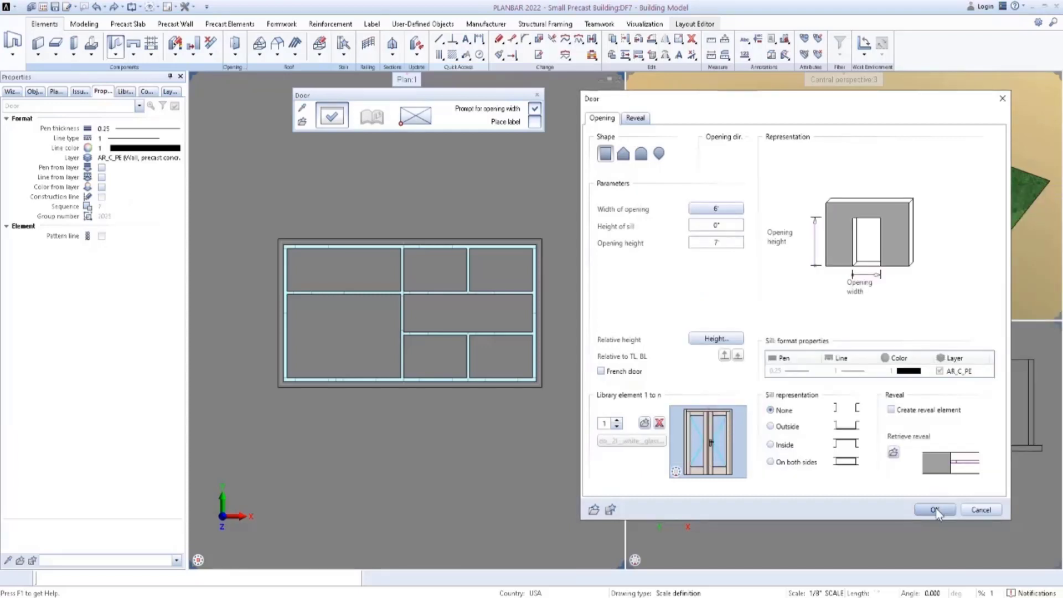
click(935, 510)
Place the 6' double door in the south exterior wall of the large west room, with its leaves swinging outward.
scroll(397, 205, up, 5)
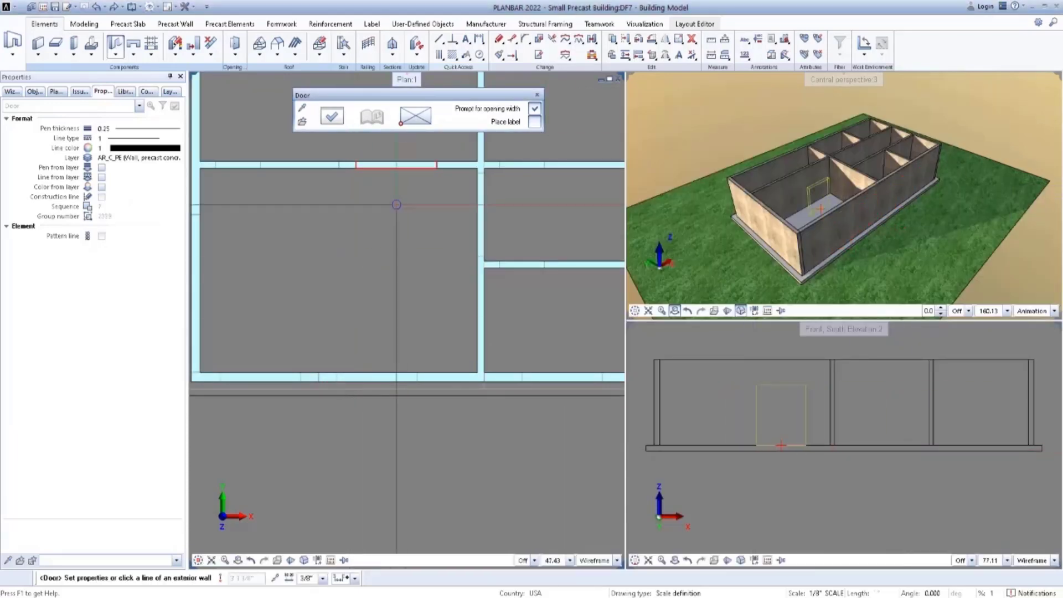
click(406, 360)
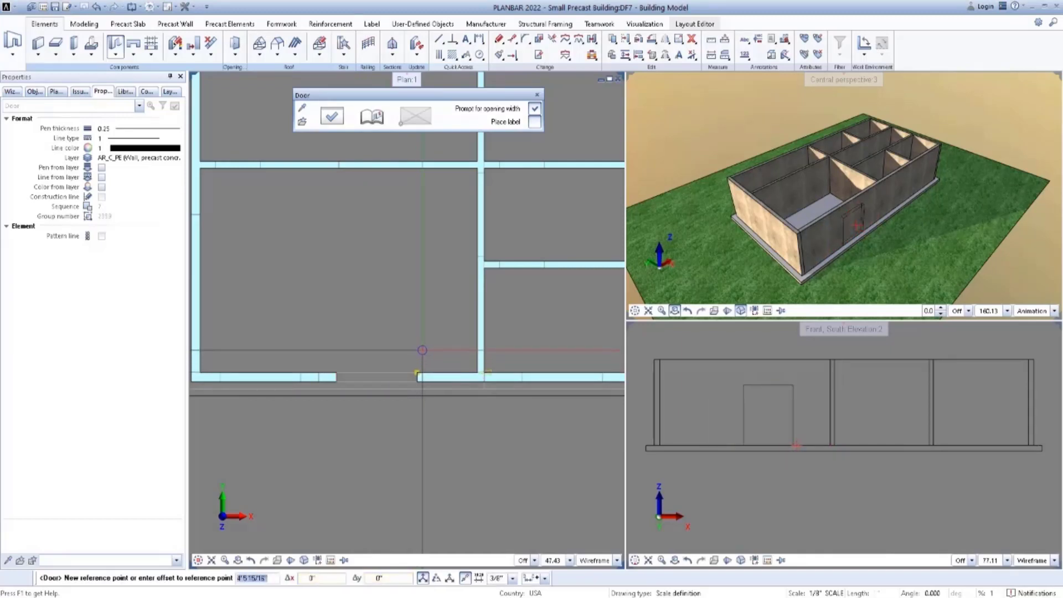
click(422, 349)
scroll(422, 343, down, 2)
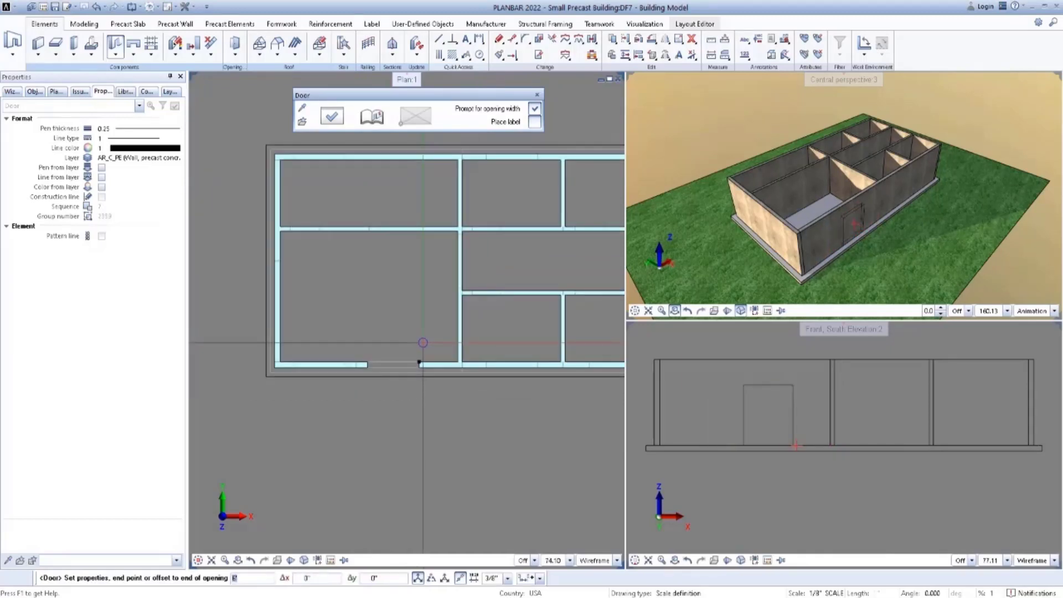
key(Return)
right_click(422, 374)
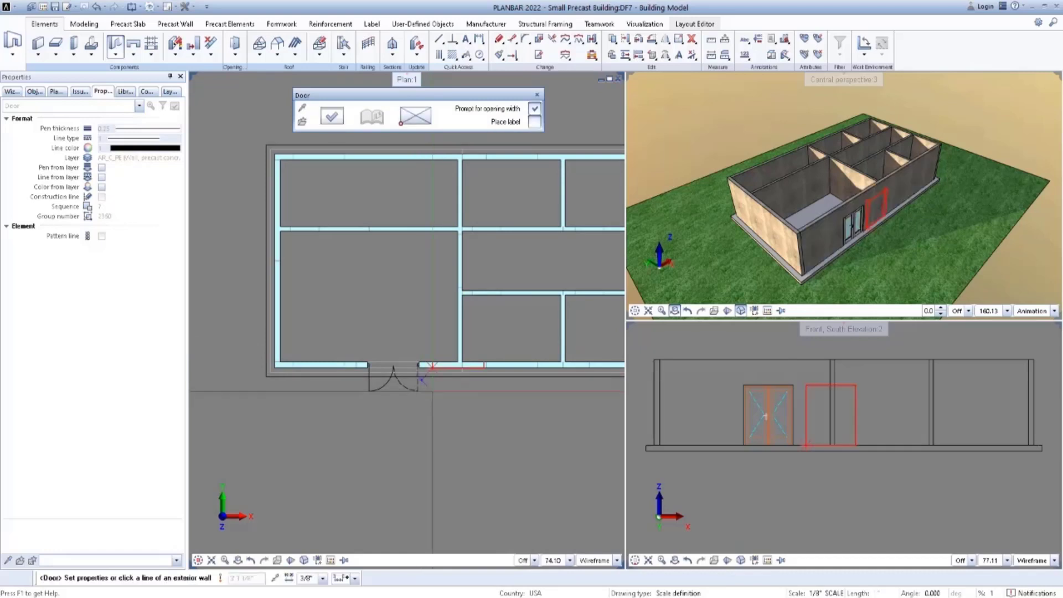
Place a 6' double door in the central cross wall at the corridor's west end, with its leaves swinging into the large room.
scroll(441, 291, up, 5)
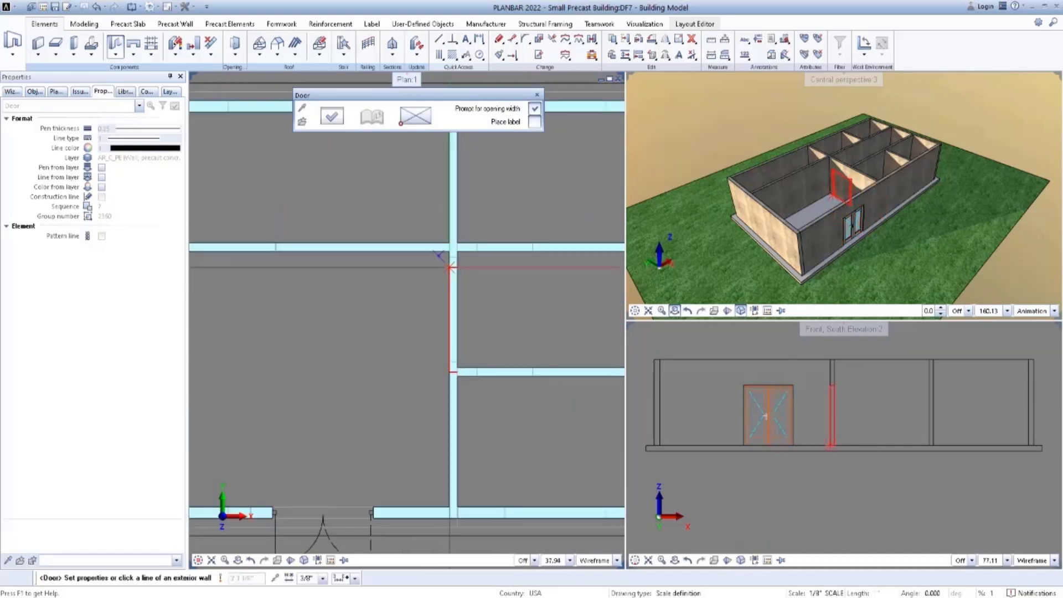
click(448, 242)
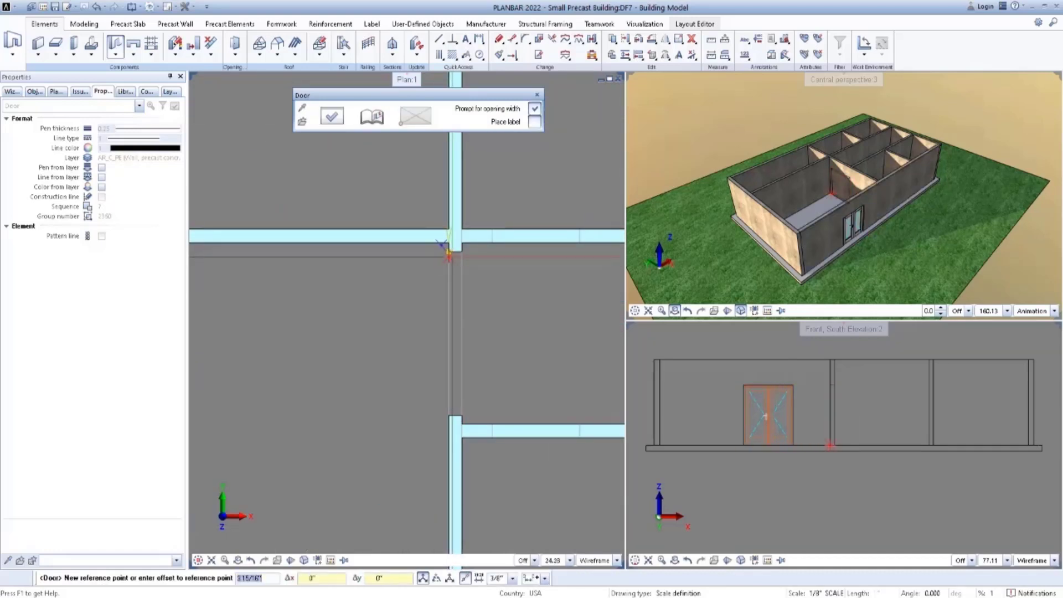
click(449, 252)
scroll(443, 270, down, 4)
key(Return)
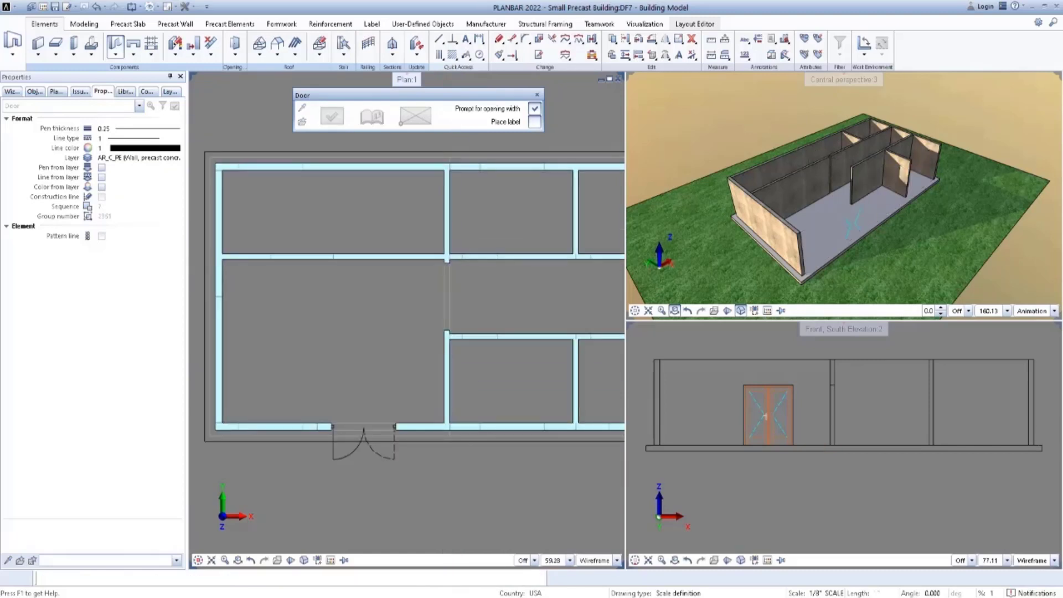
right_click(466, 275)
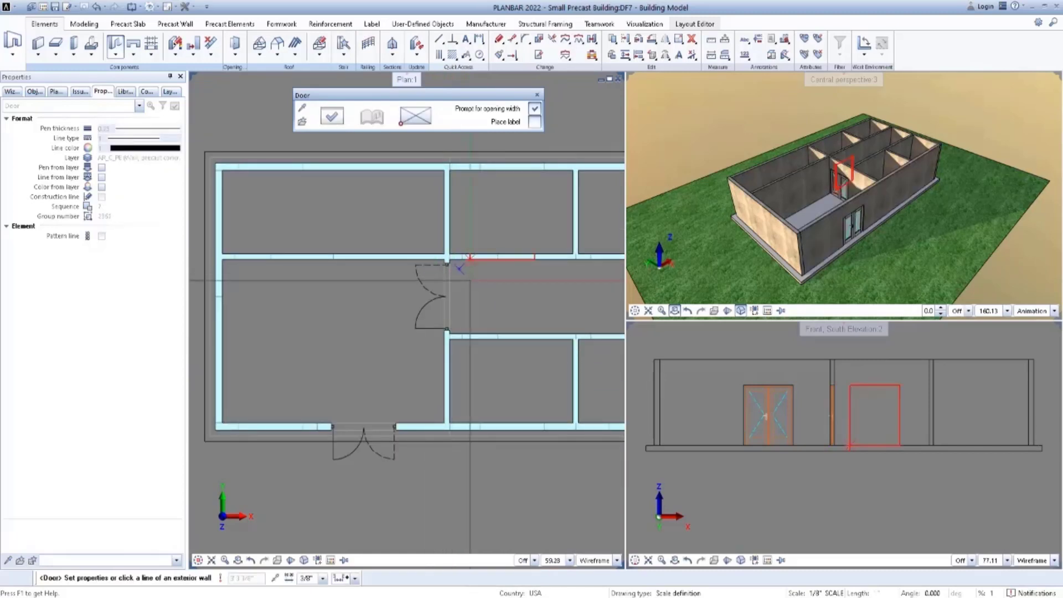
Restart the Door command and load the "3ft 4in Door Opening" favorite with a 3'4" wide, 7' high opening.
scroll(449, 277, down, 2)
key(Escape)
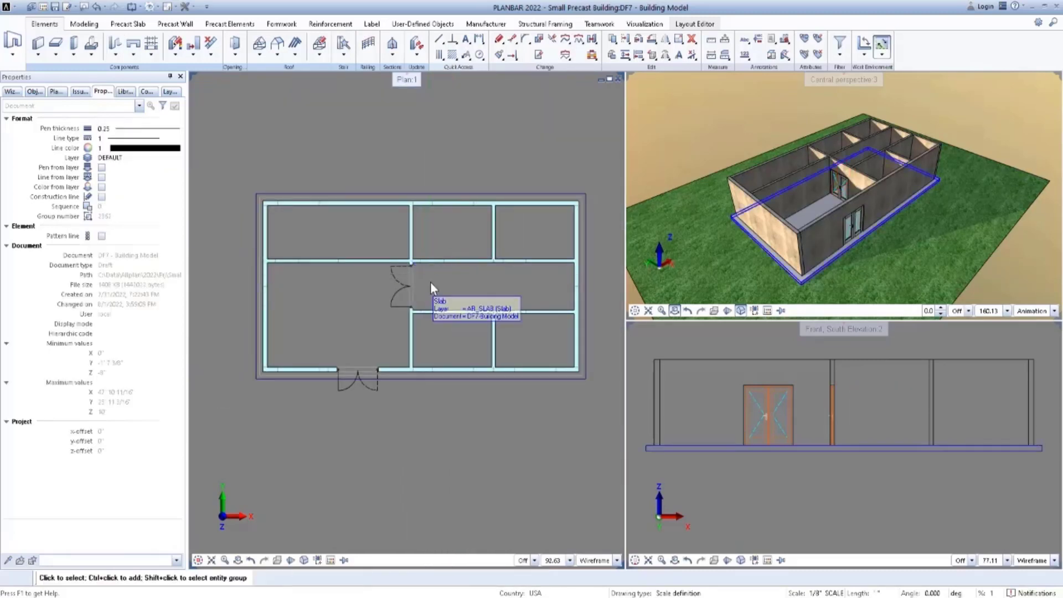
click(115, 54)
click(128, 65)
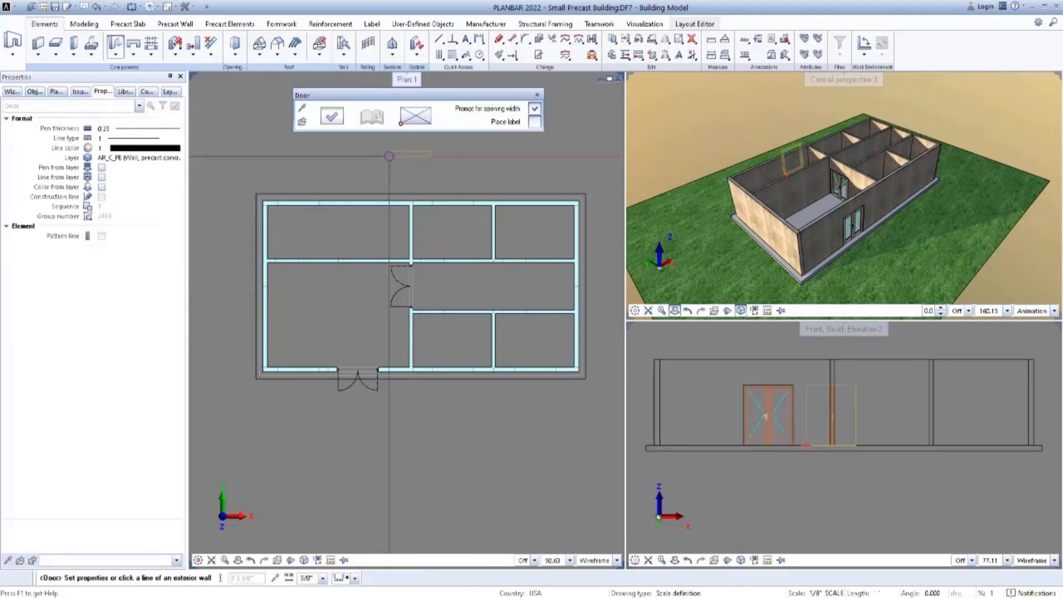
click(333, 115)
click(594, 510)
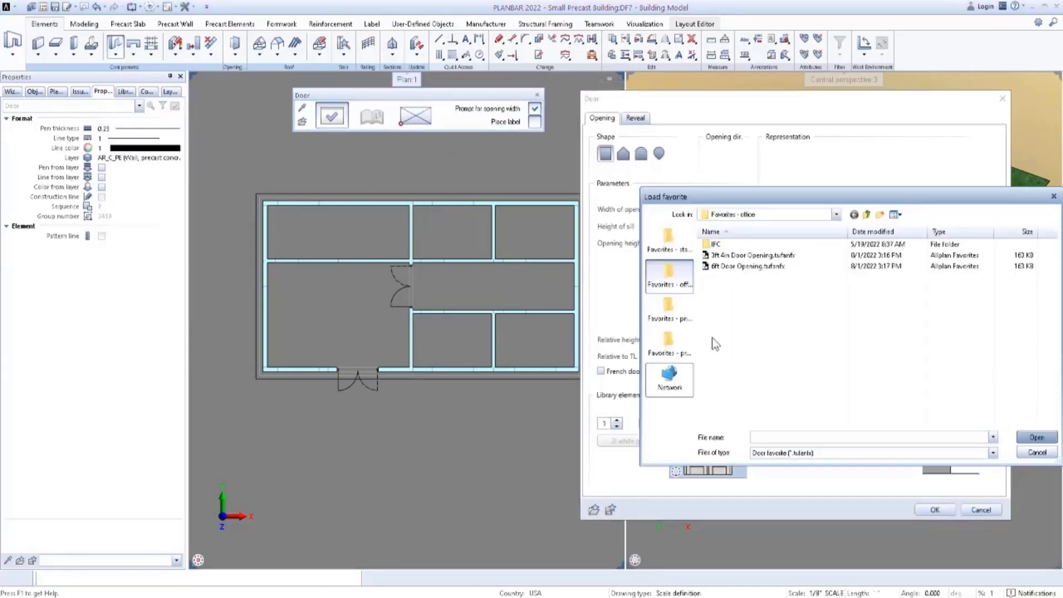
click(1033, 437)
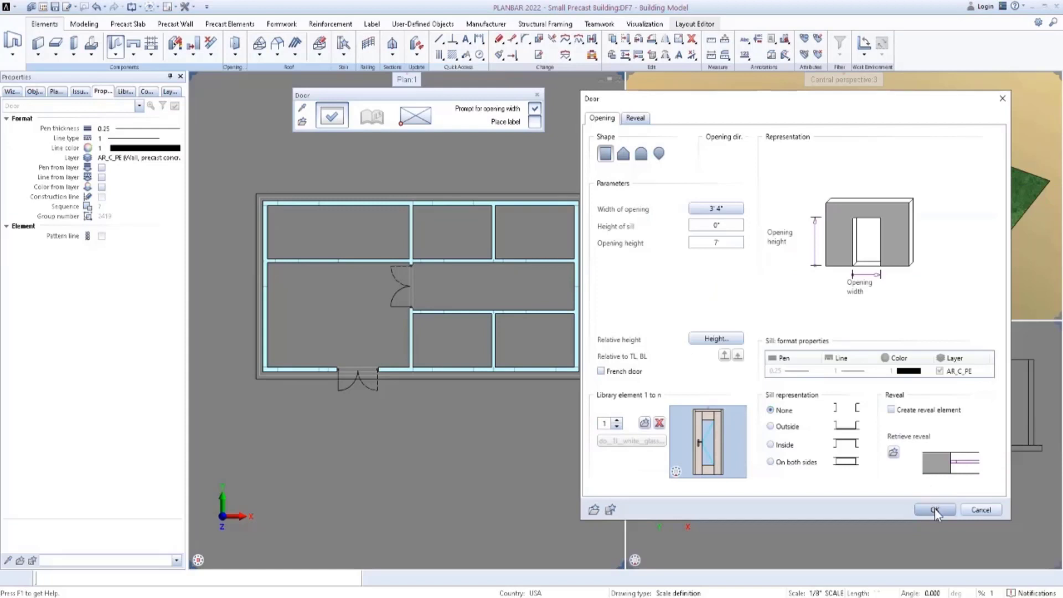
click(935, 510)
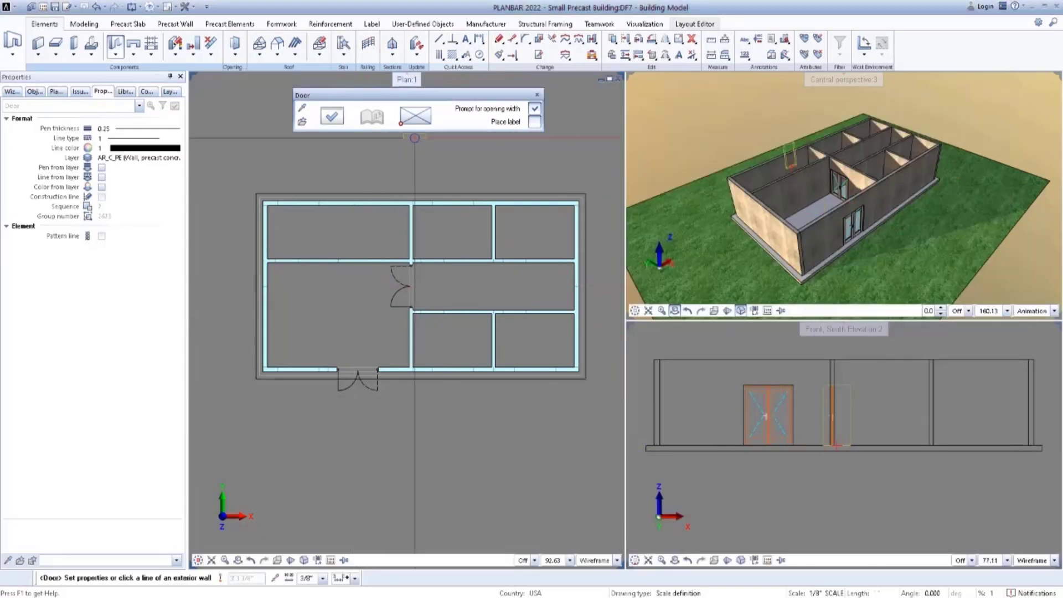
Place a 3'4" door near the west end of the wall between the large room and the northwest room, swinging into the northwest room.
scroll(283, 260, up, 3)
click(268, 263)
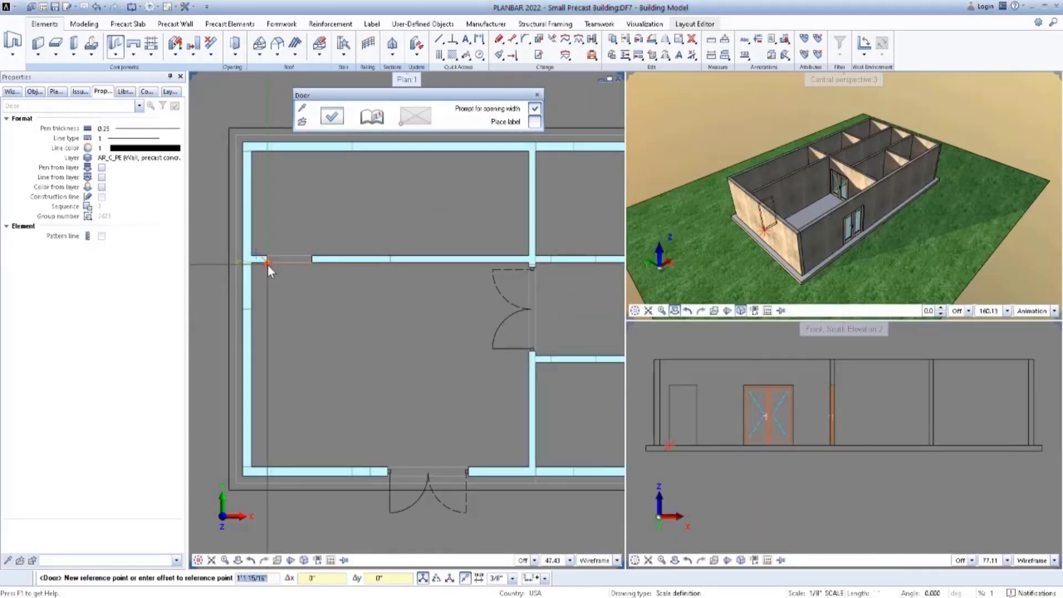
click(268, 265)
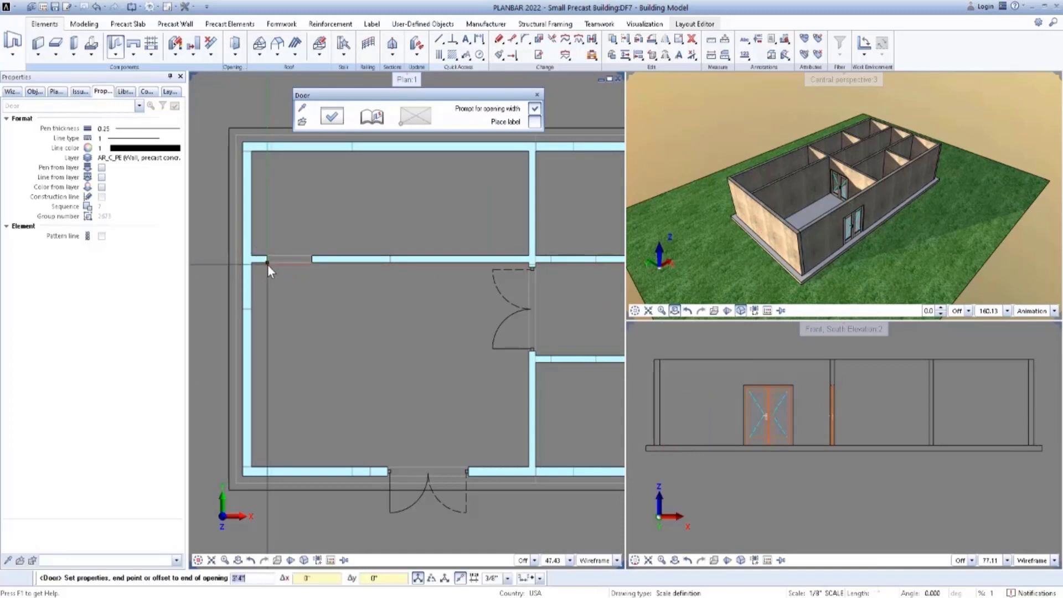
key(Return)
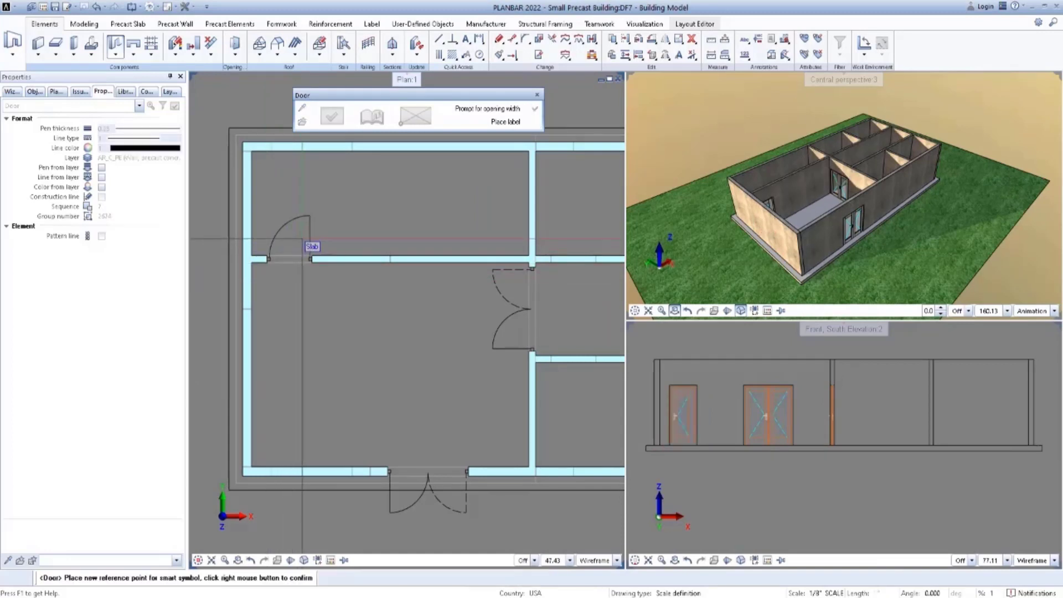
click(298, 234)
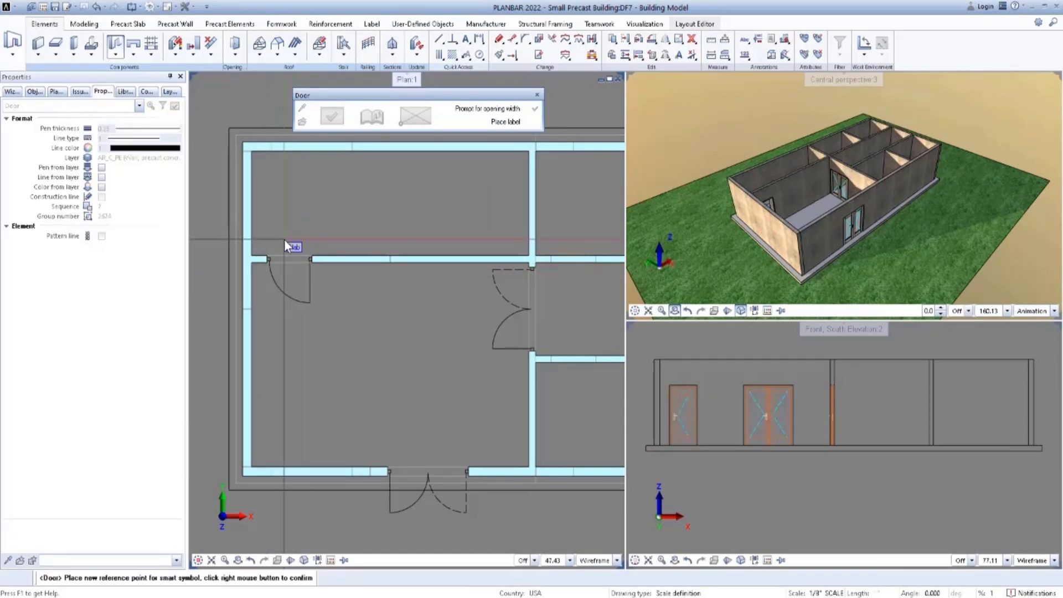
right_click(290, 304)
Place a 3'4" door at the west end of the corridor's north wall, swinging into the middle north room.
scroll(290, 301, down, 3)
middle_drag(364, 310, 329, 244)
scroll(382, 223, up, 3)
click(391, 223)
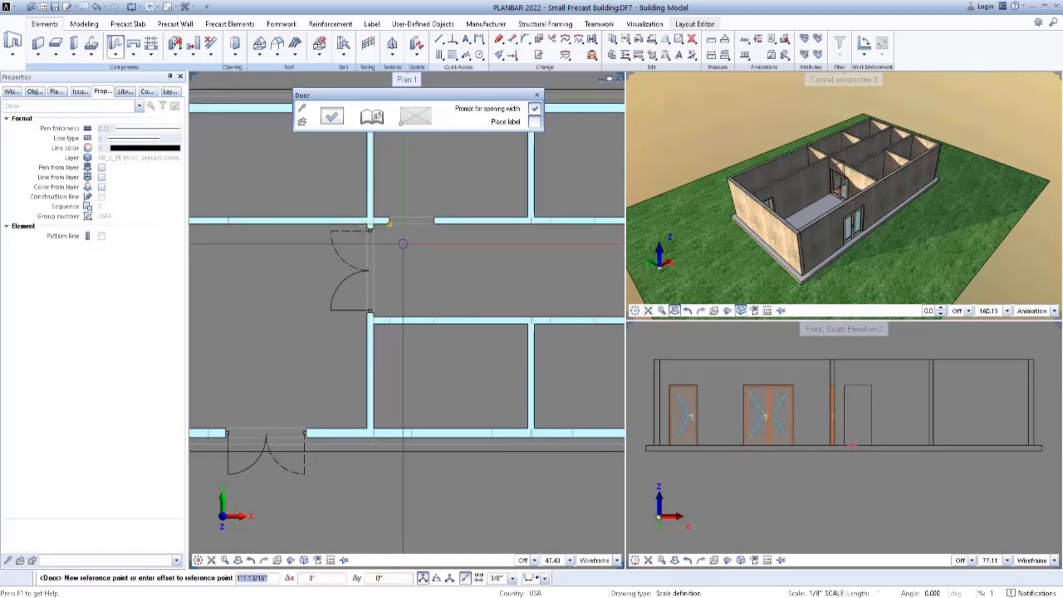
key(Return)
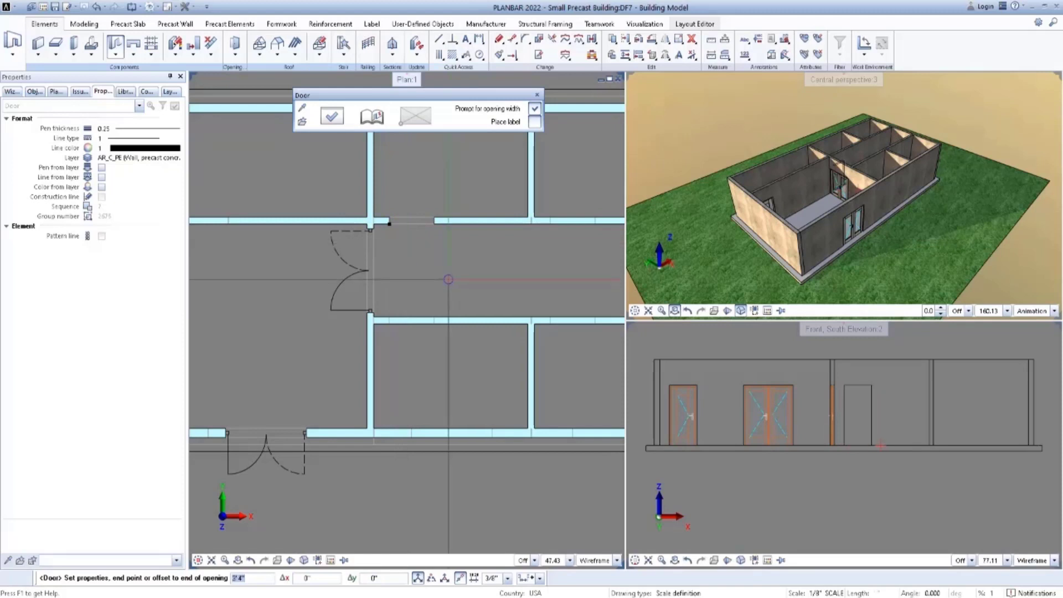
click(461, 202)
click(448, 270)
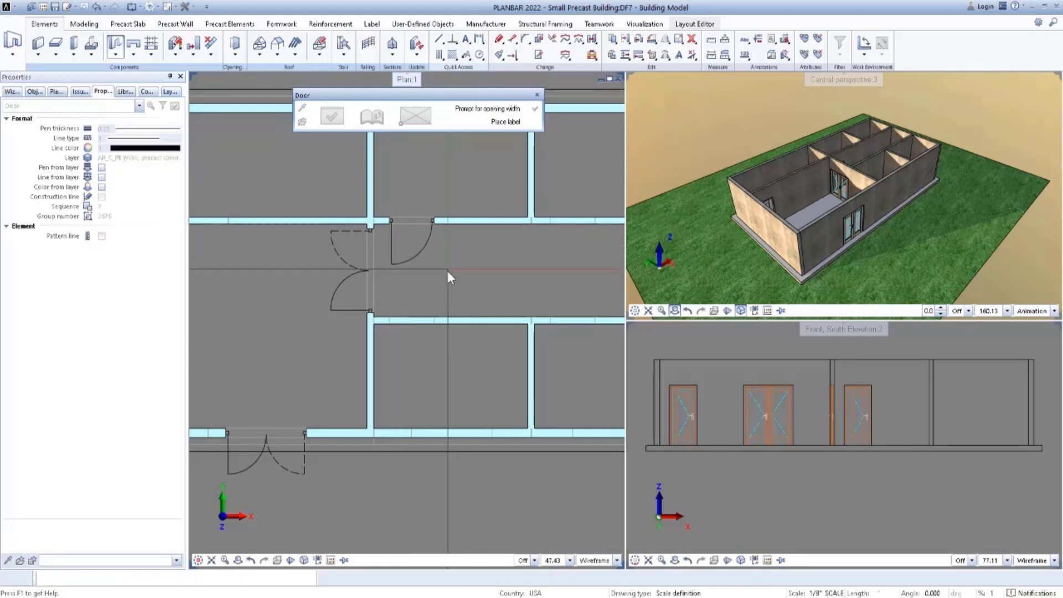
scroll(469, 263, down, 3)
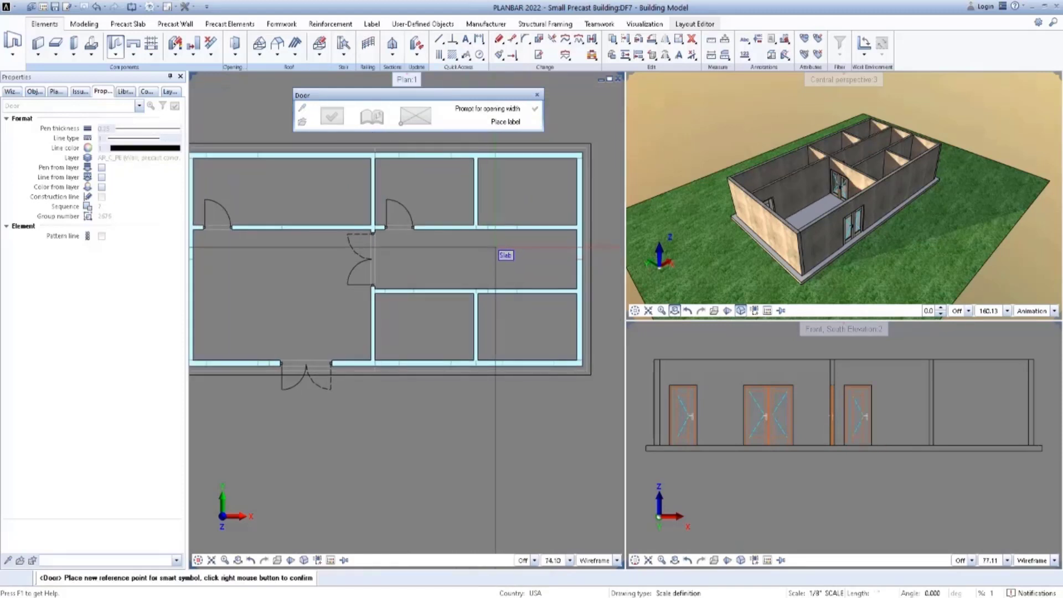
right_click(496, 246)
Place a 3'4" door in the corridor's north wall for the northeast room, hinged on its west side and swinging into the room.
scroll(493, 235, up, 4)
click(486, 223)
scroll(491, 247, down, 3)
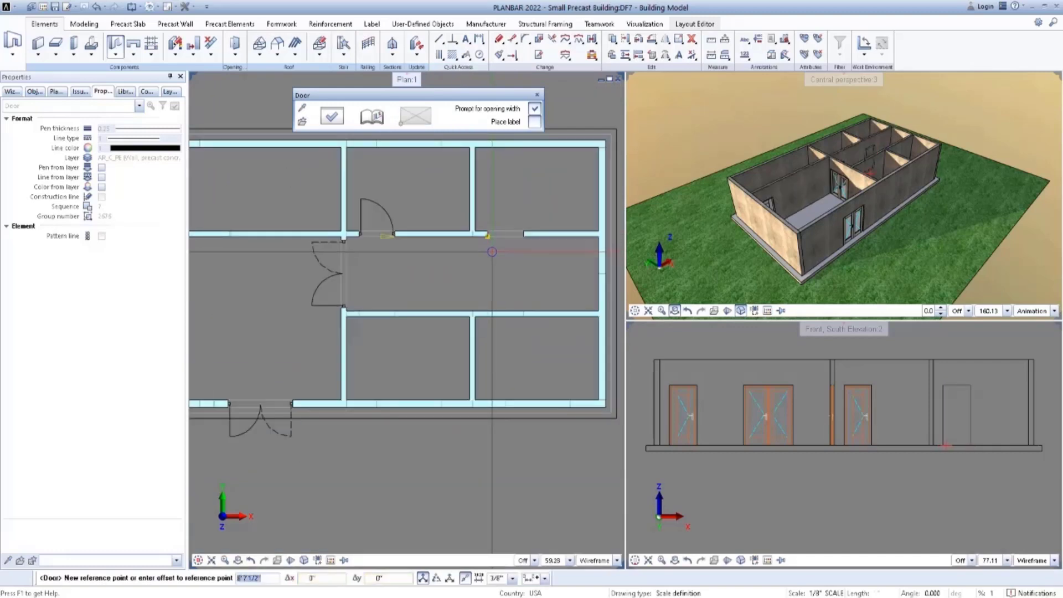
middle_drag(492, 249, 472, 251)
key(Return)
key(Return)
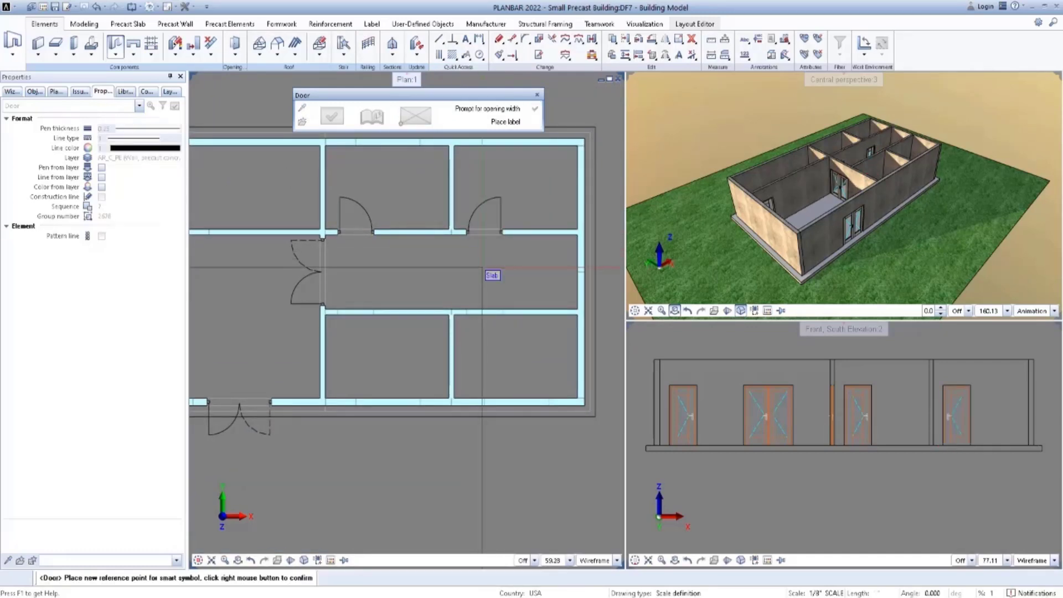
right_click(483, 268)
click(498, 262)
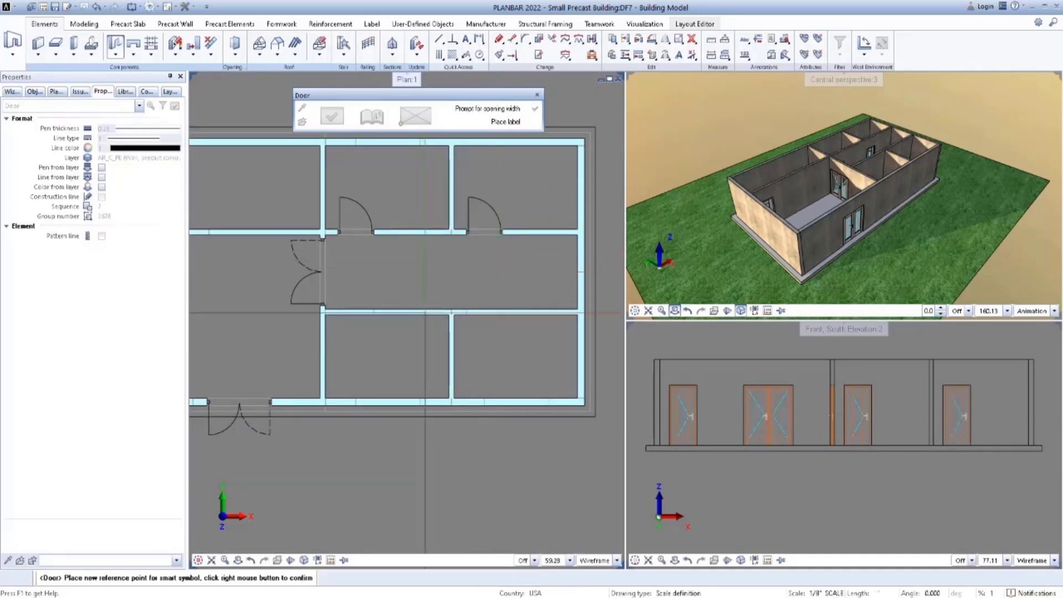
right_click(426, 311)
Place a 3'4" door at the west end of the corridor's south wall, swinging into the middle south room.
scroll(341, 311, up, 3)
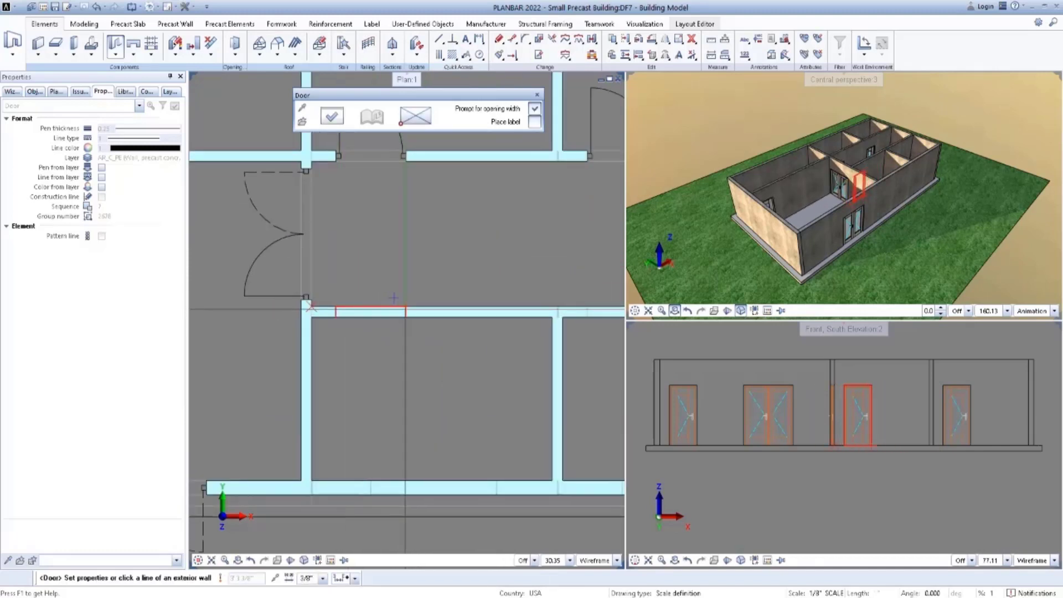
click(406, 311)
scroll(406, 311, down, 3)
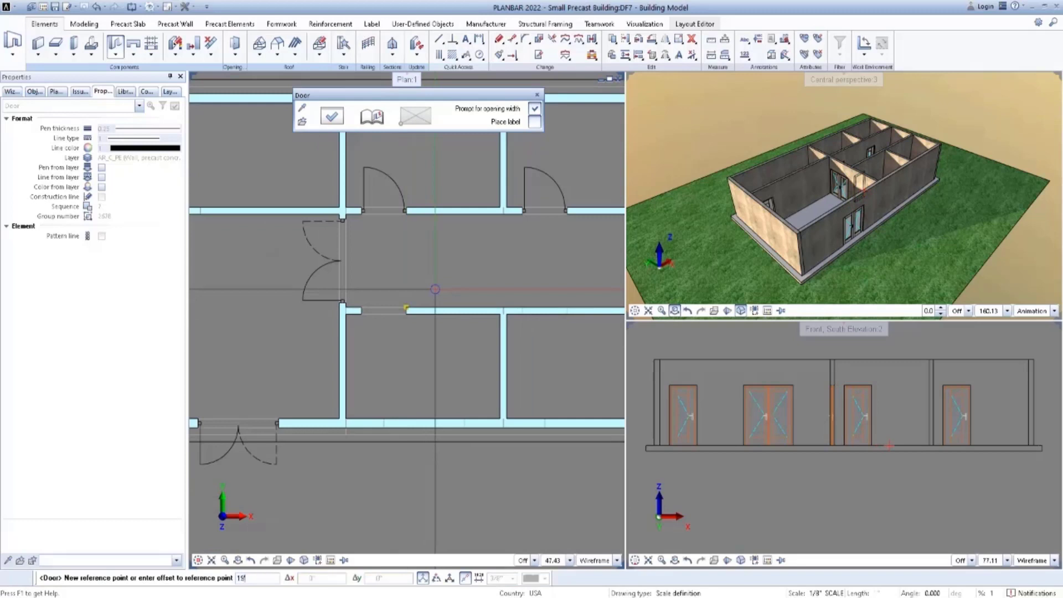
click(435, 289)
key(Return)
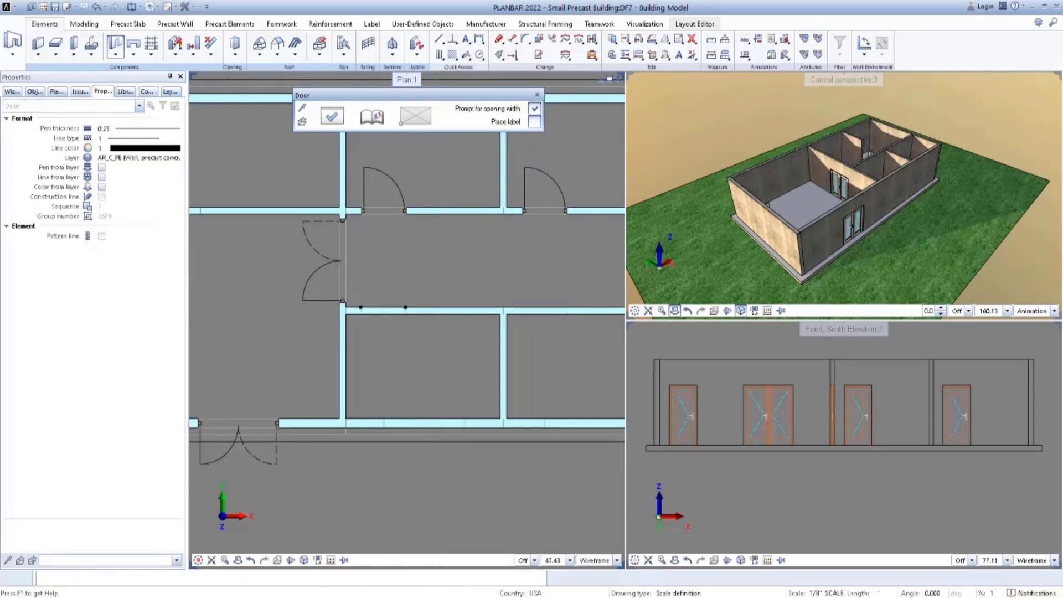
right_click(433, 289)
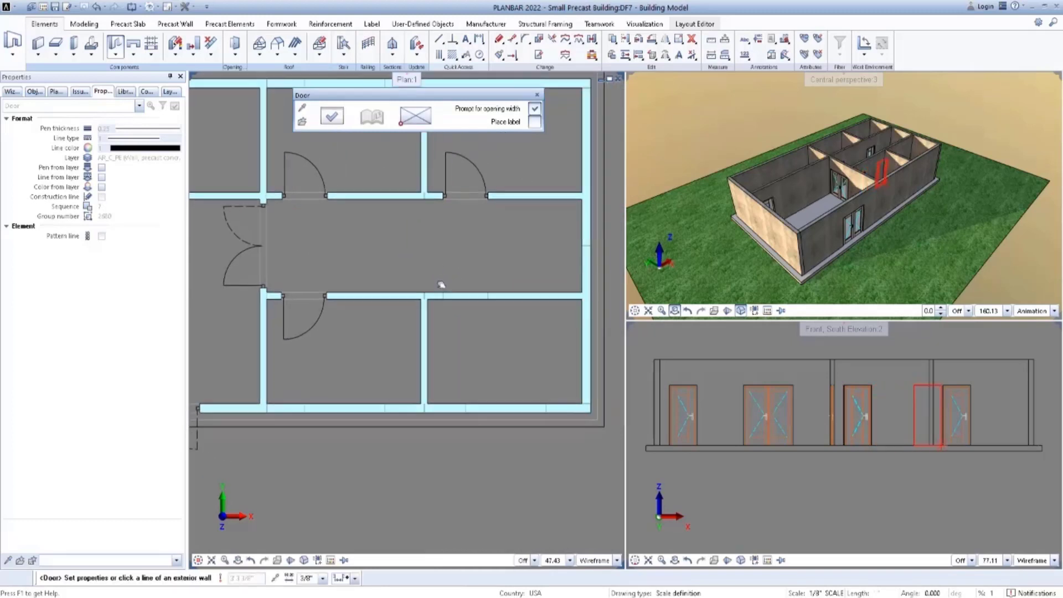
Place a 3'4" door in the corridor's south wall, swinging into the southeast room, and end the Door command.
click(486, 295)
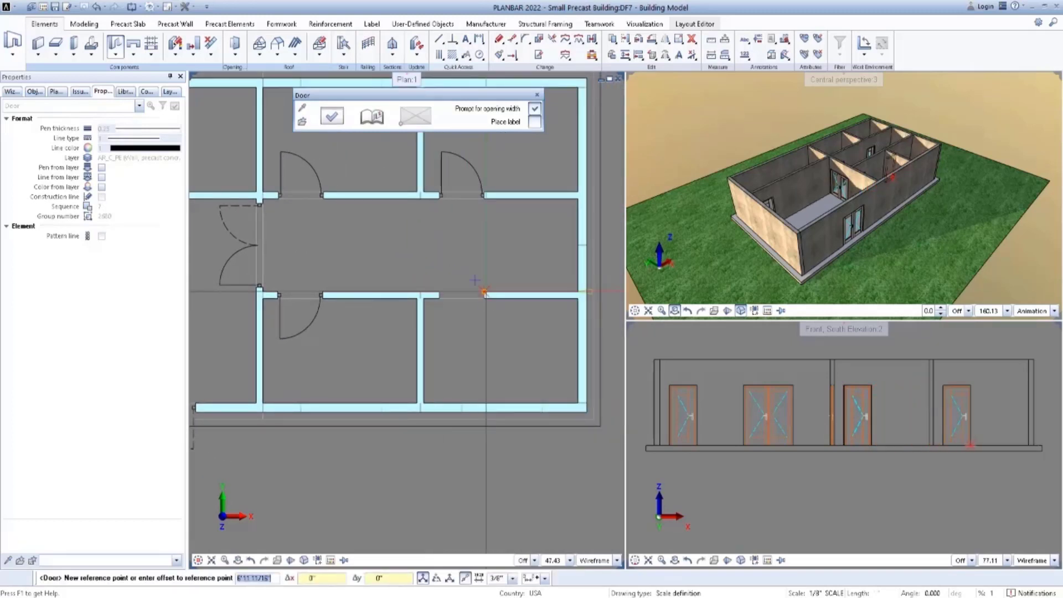
click(484, 292)
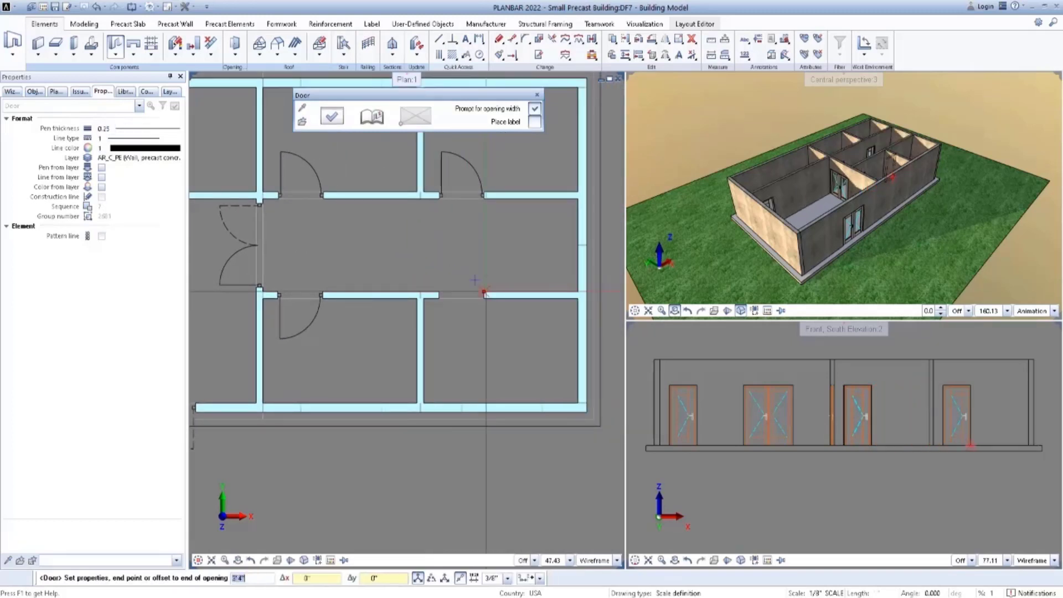
key(Return)
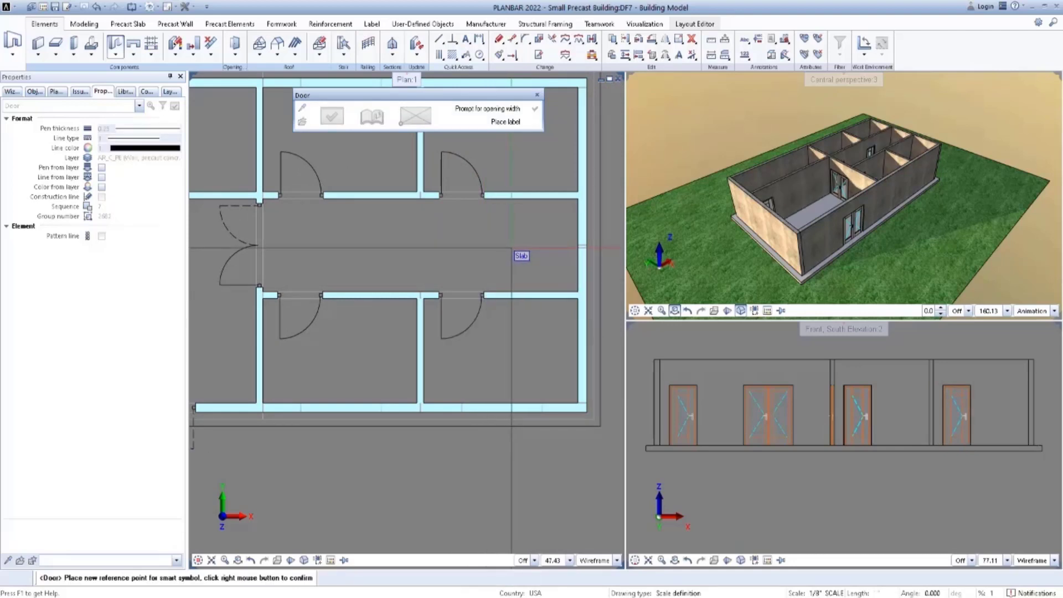
scroll(511, 248, down, 2)
middle_drag(512, 248, 557, 258)
right_click(562, 258)
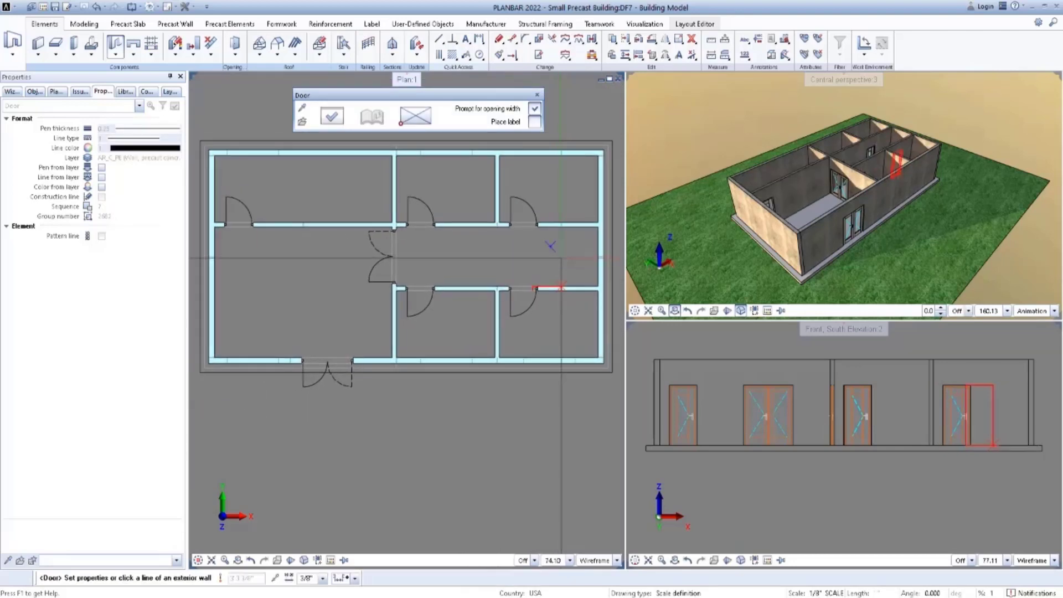
key(Escape)
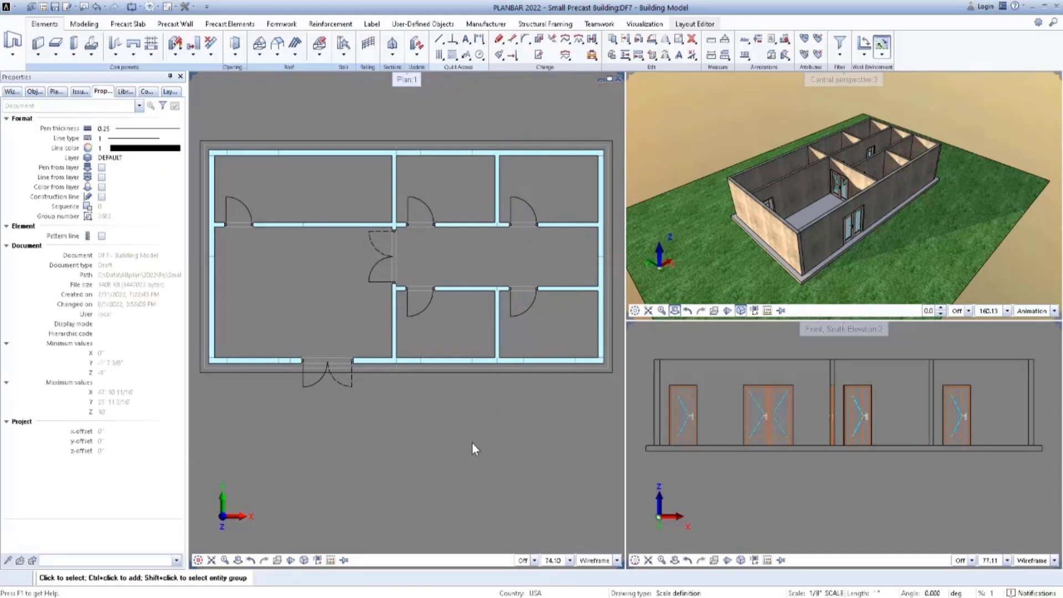
Start the Window command and load the "W6ft X H4ft Window Opening" favorite with a 4' sill height.
click(115, 46)
click(135, 76)
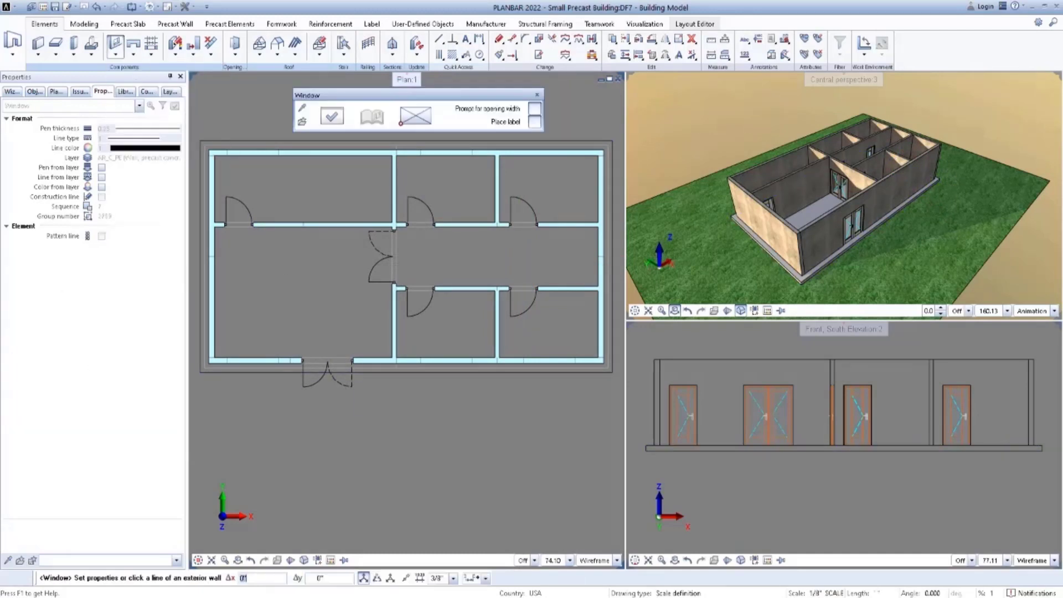
click(331, 116)
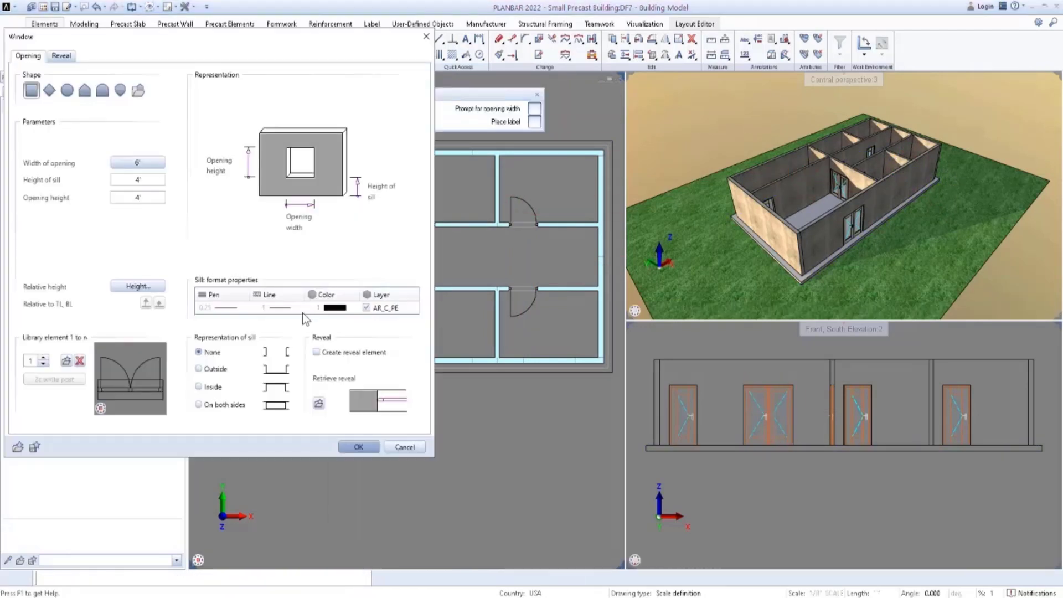
click(18, 447)
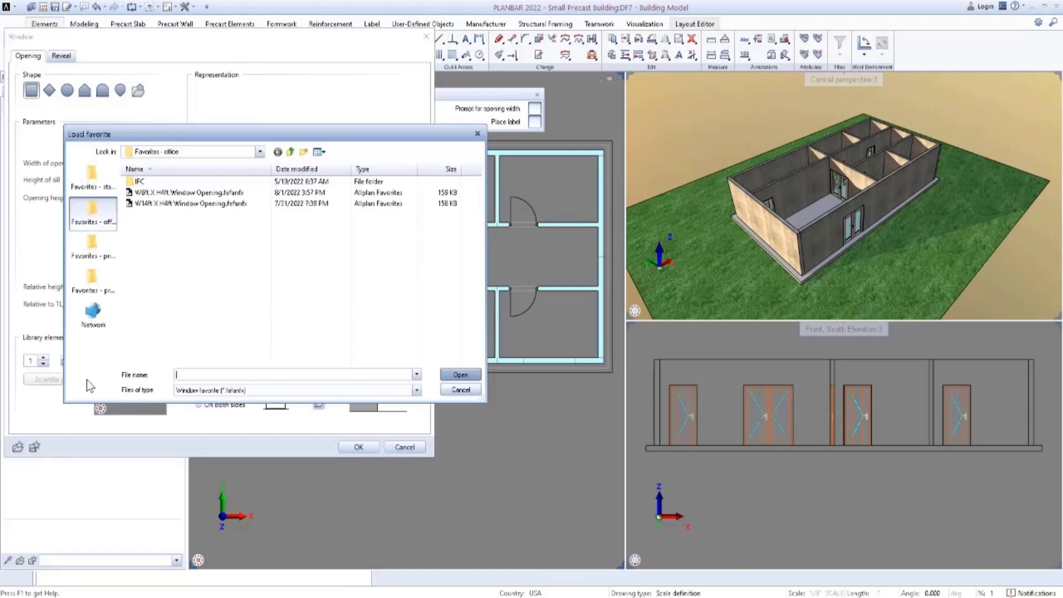
click(183, 192)
click(459, 375)
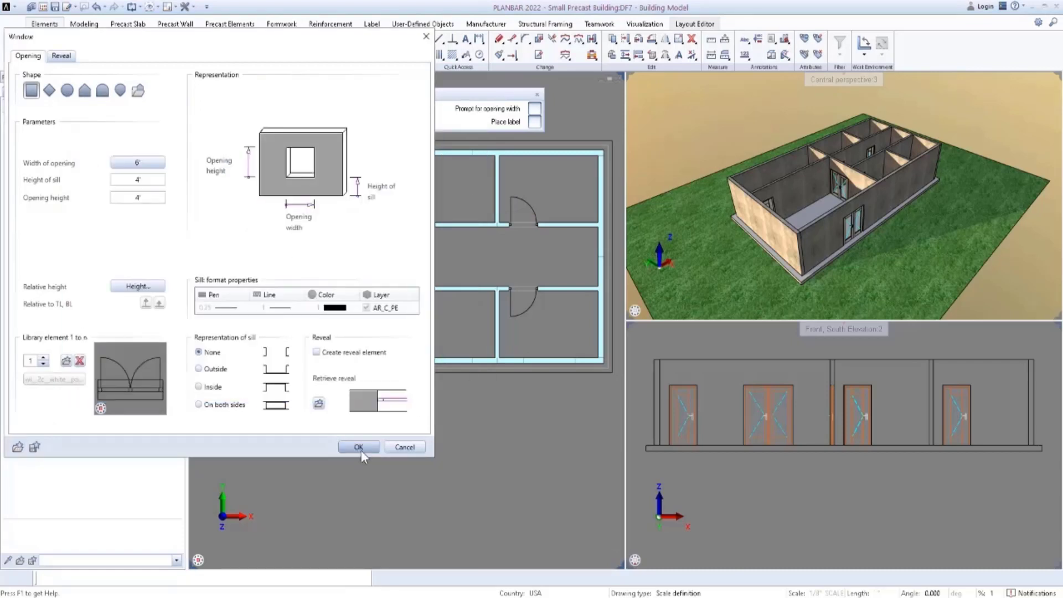
click(359, 447)
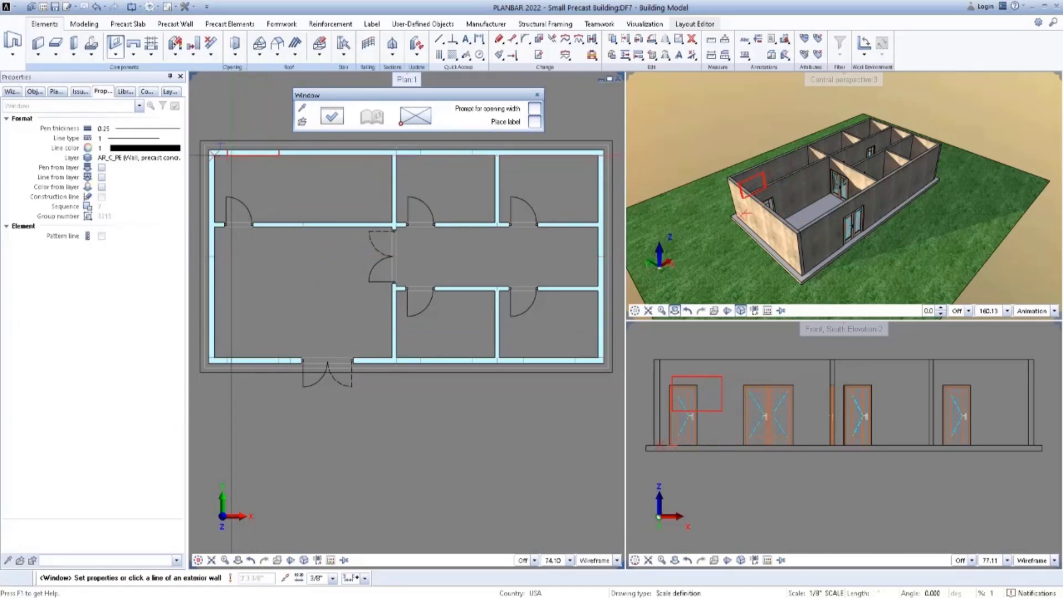
Place a 6' window near the west end of the north exterior wall, with its casements swinging outward.
scroll(227, 153, up, 5)
click(243, 175)
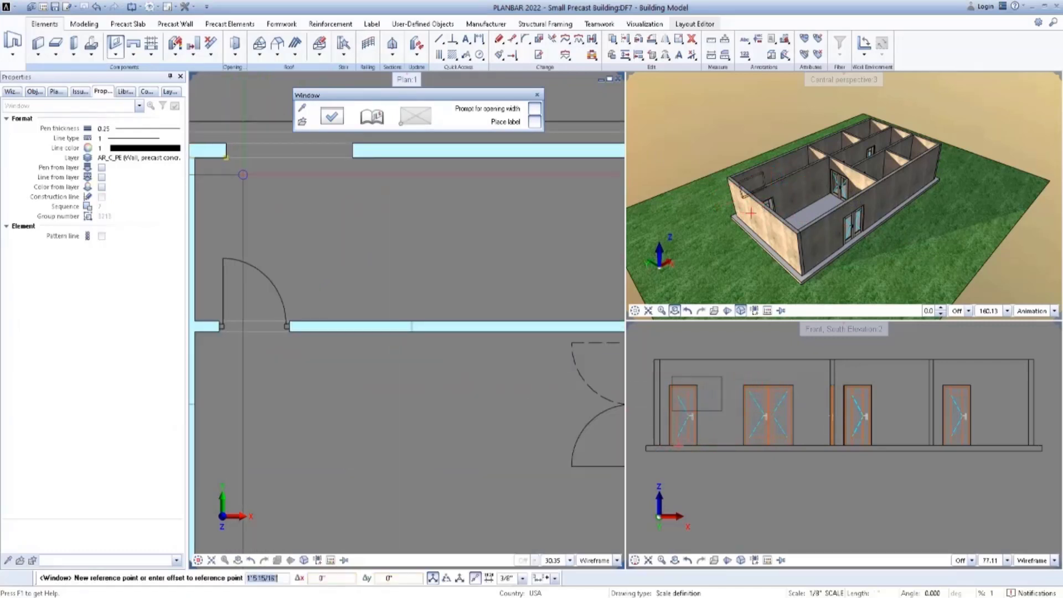
scroll(243, 175, down, 3)
click(258, 186)
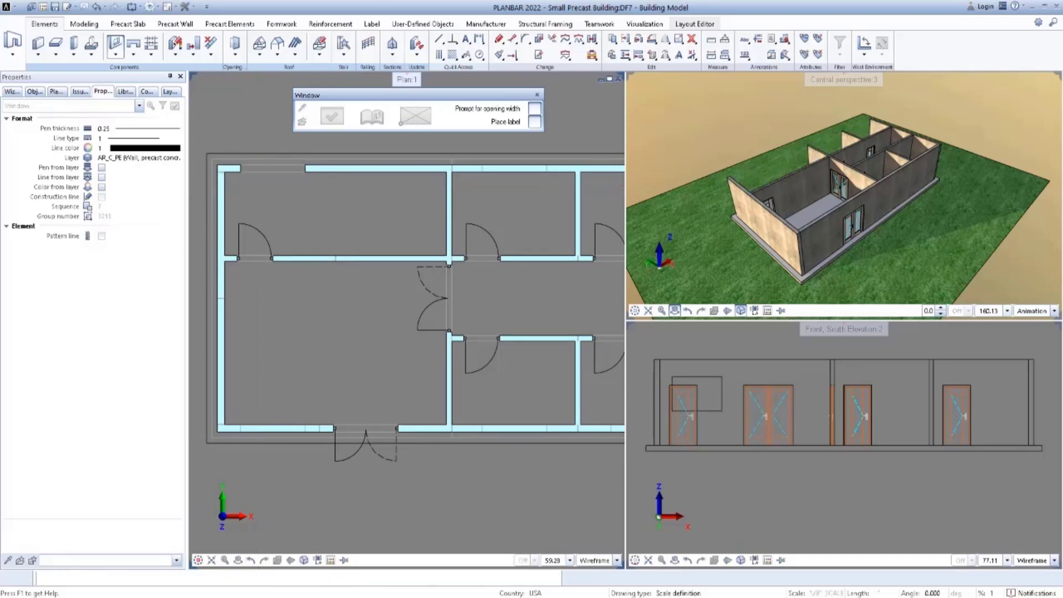
right_click(295, 212)
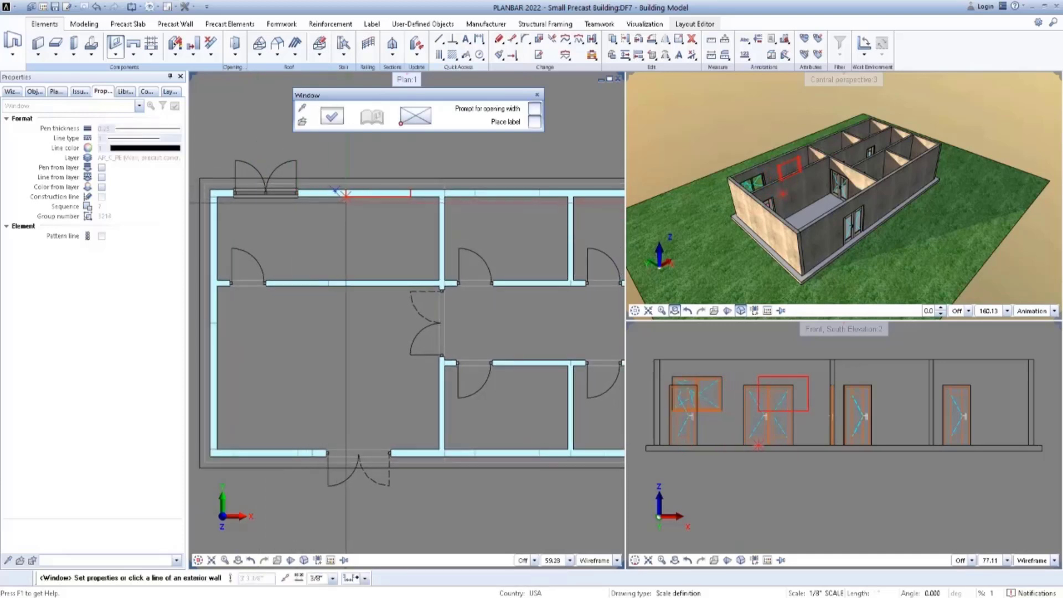
Place a 6' window in the south exterior wall at its west end, offset 1'6" from the reference point, with casements swinging outward.
scroll(359, 243, down, 1)
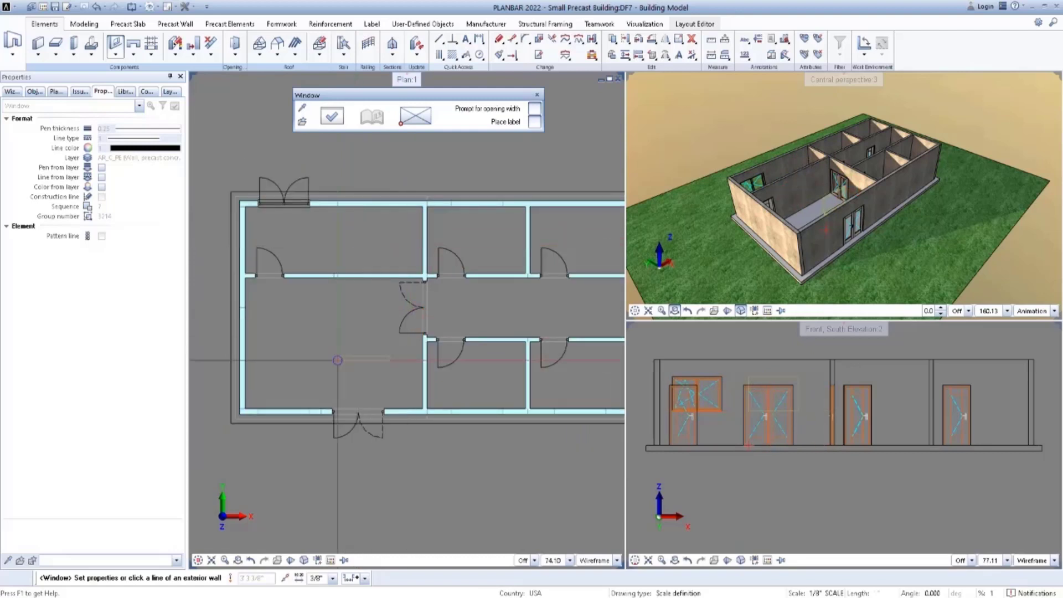
scroll(258, 411, up, 4)
click(261, 417)
scroll(292, 364, down, 3)
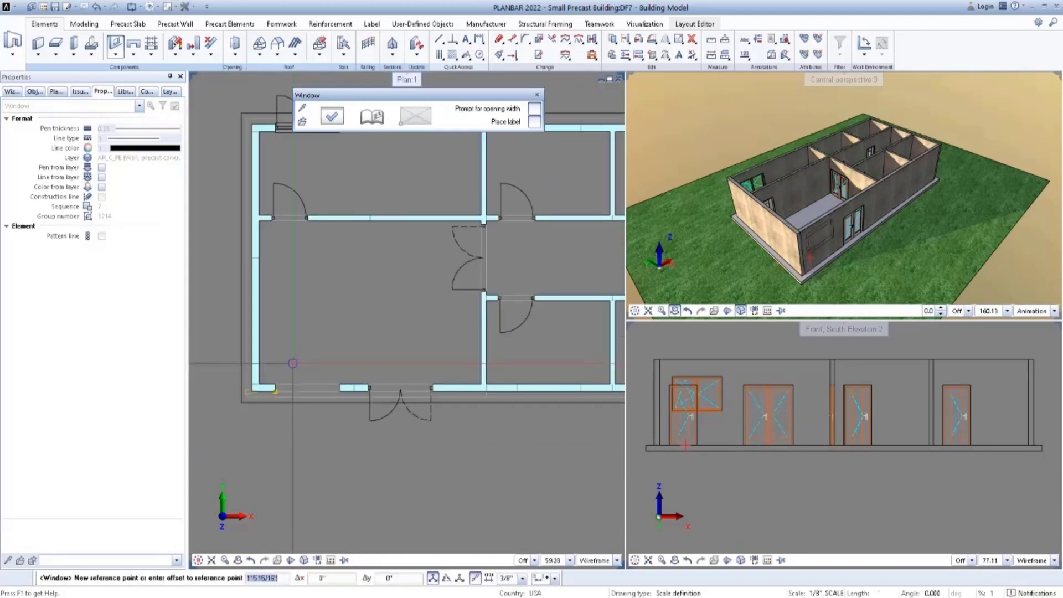
text(1'6)
key(Return)
scroll(343, 347, down, 2)
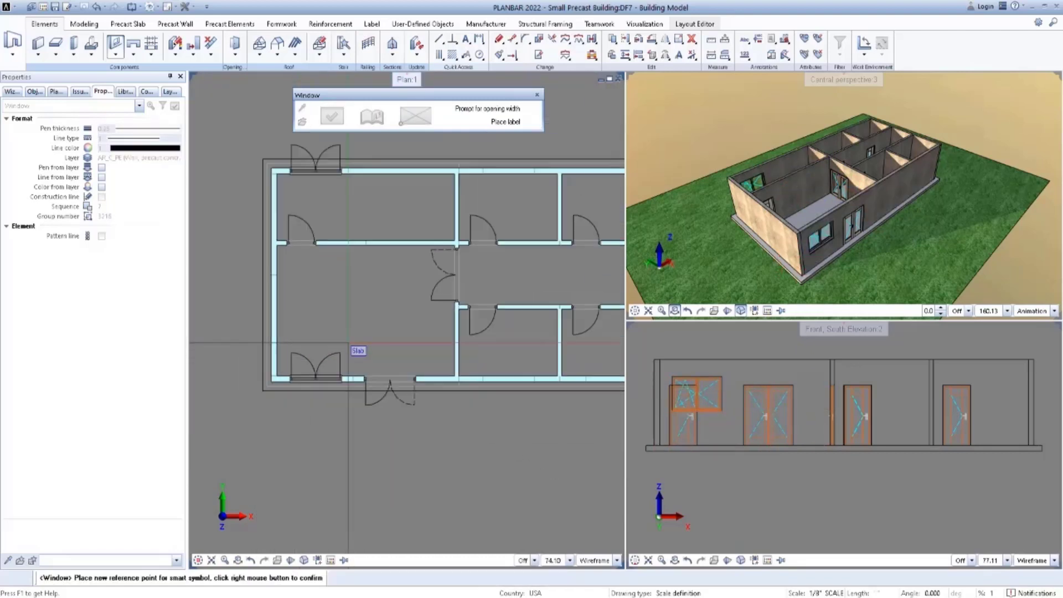
middle_drag(393, 337, 371, 333)
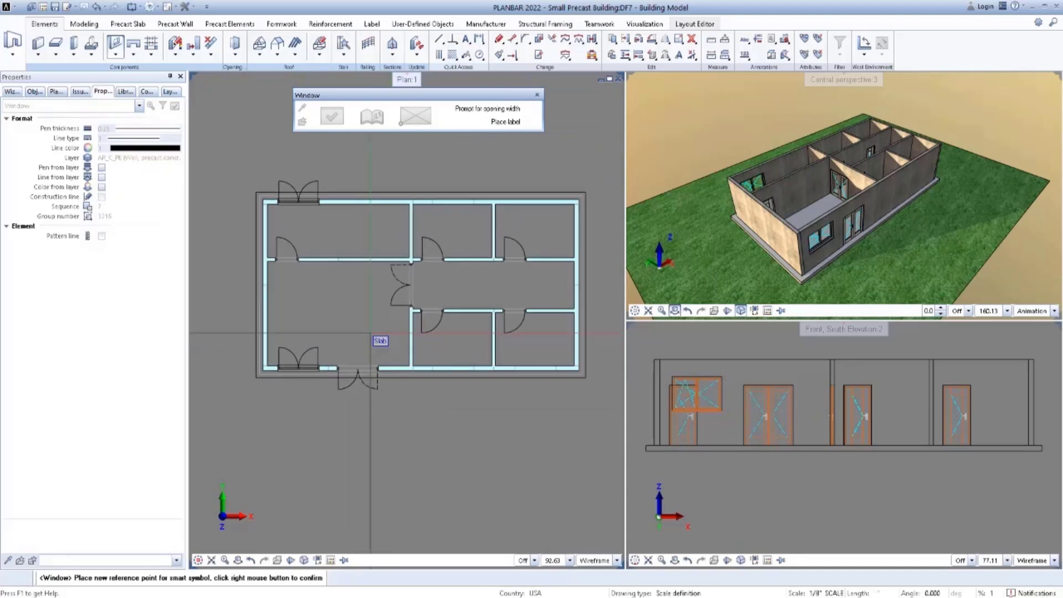
right_click(304, 340)
Place a 6' window in the middle south room's exterior wall, offset 7'9.5" from the reference point, with casements swinging outward.
scroll(435, 368, up, 2)
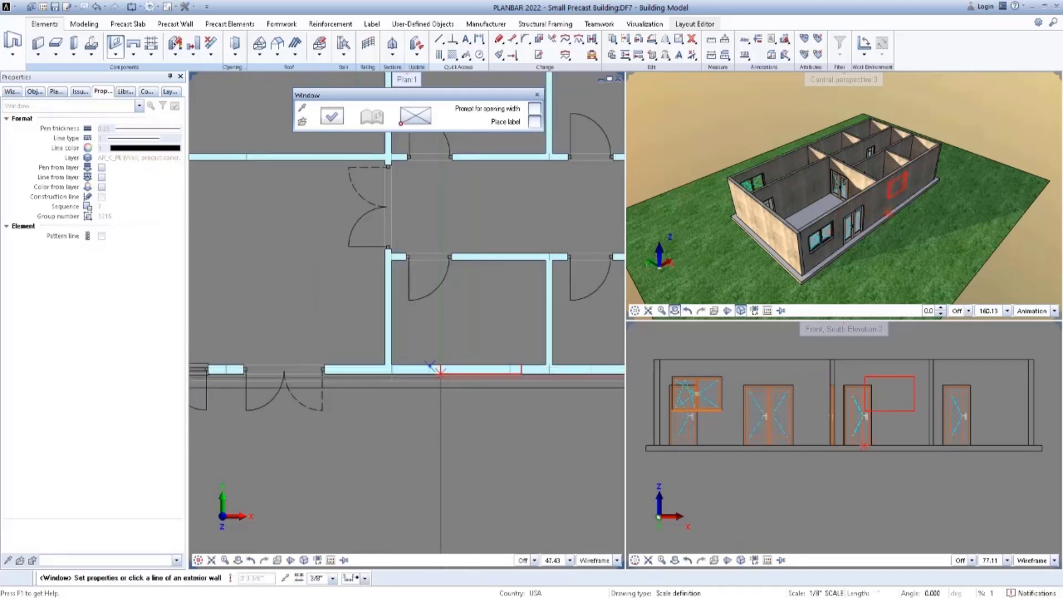
click(431, 375)
scroll(426, 388, down, 3)
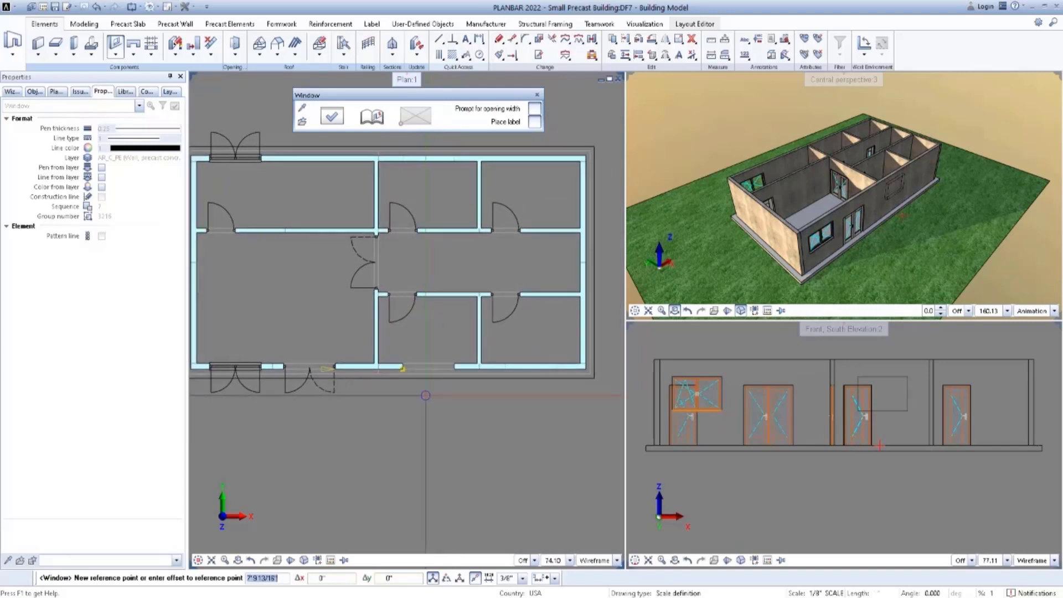
text(7'9.5")
key(Return)
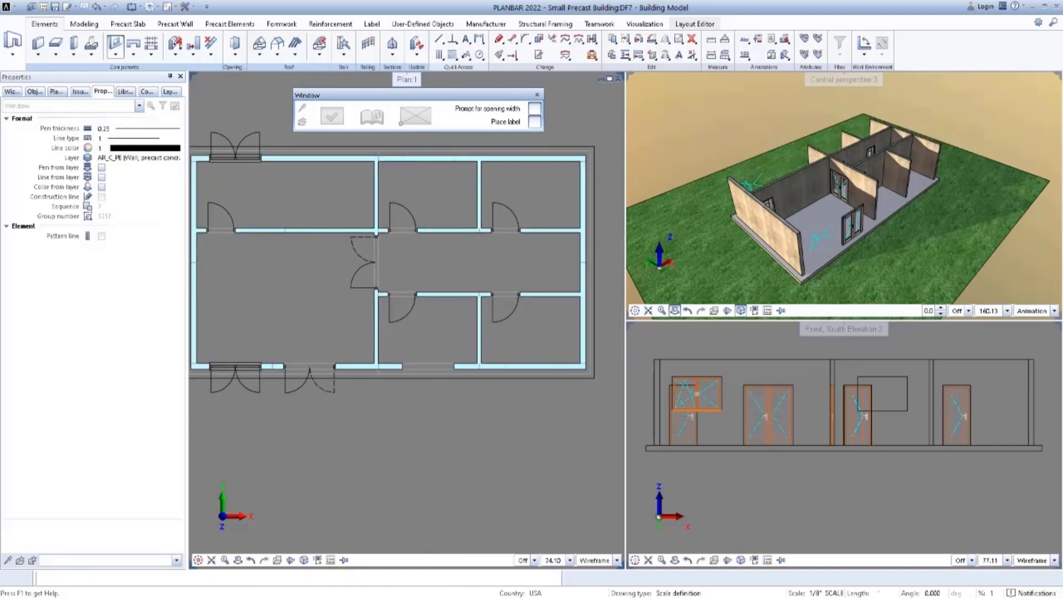
middle_drag(504, 345, 496, 345)
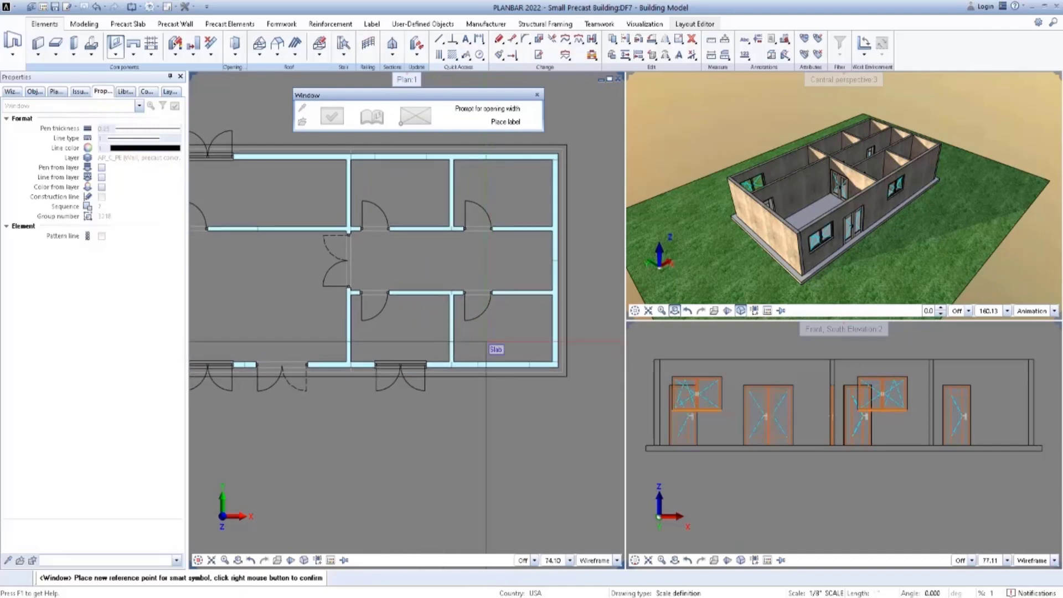
scroll(495, 348, up, 1)
right_click(487, 371)
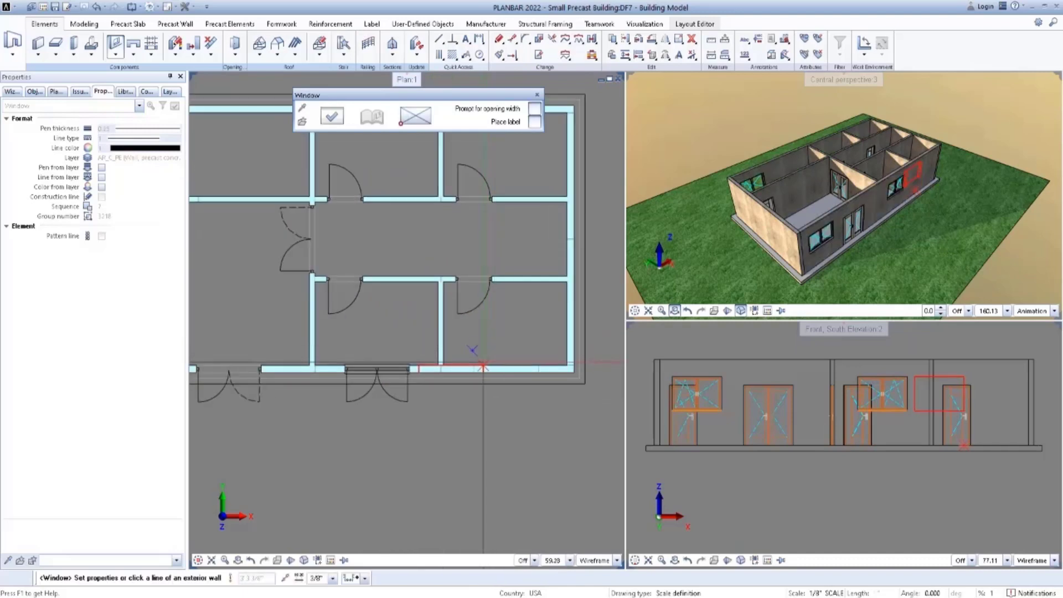
Place a 6' window in the southeast room's south exterior wall with casements swinging outward, and end the Window command.
click(538, 366)
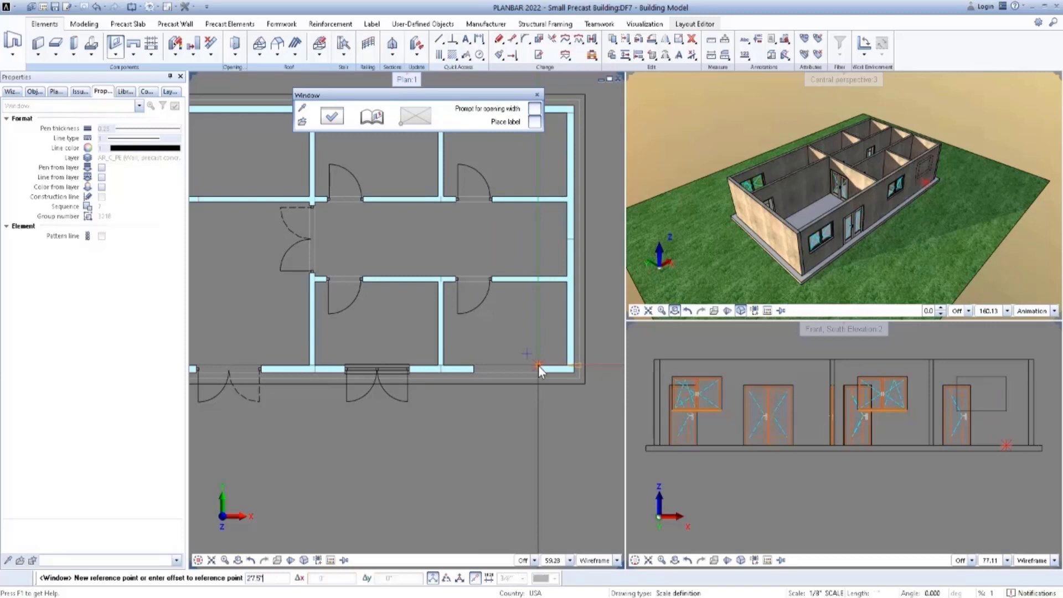
key(Return)
scroll(542, 315, down, 2)
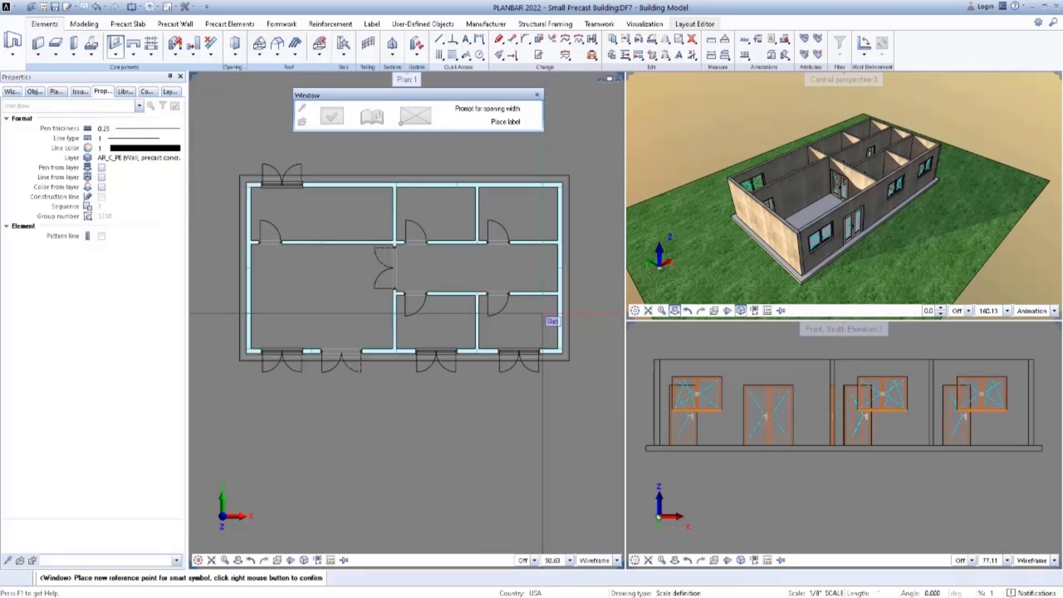
middle_drag(539, 302, 516, 324)
right_click(579, 261)
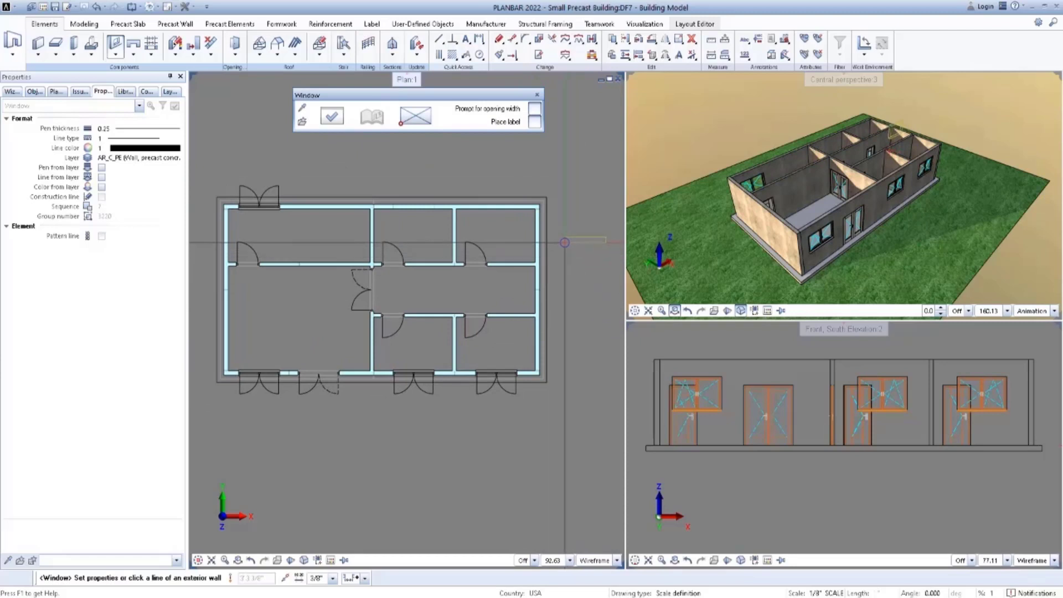
key(Escape)
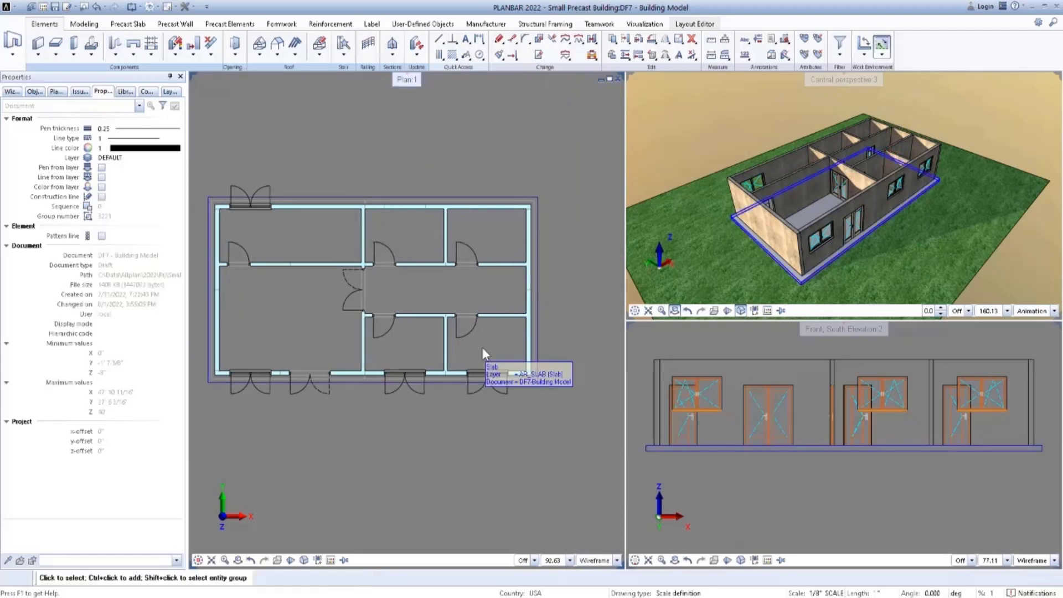
Copy and mirror the two eastern south-wall windows onto the north wall about the building's east-west centerline.
drag(376, 356, 520, 416)
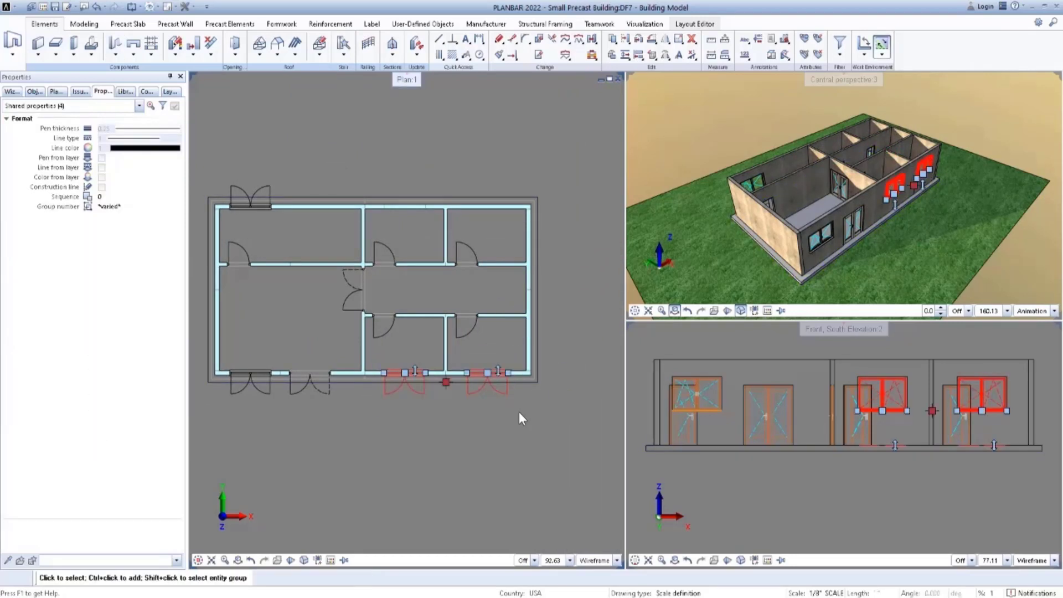
right_click(556, 351)
click(579, 466)
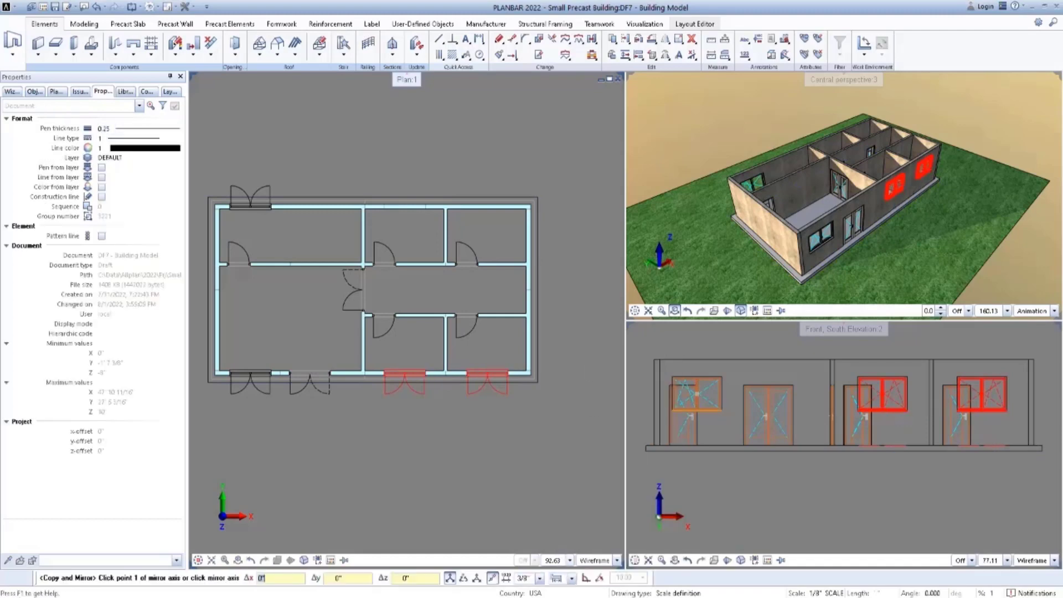
click(539, 289)
click(593, 288)
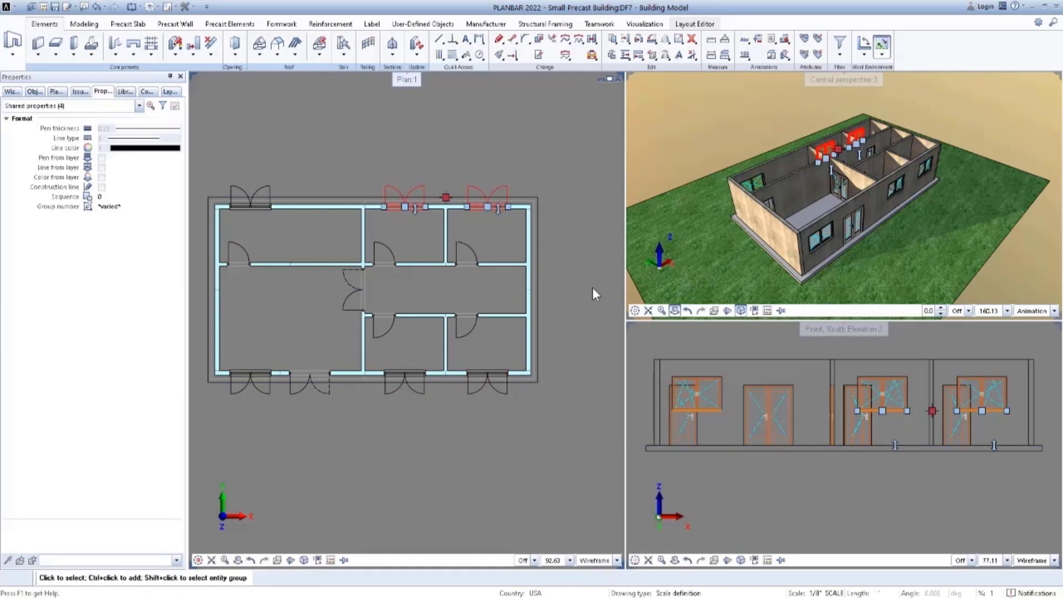
key(Escape)
Copy and mirror the north wall's westernmost window about a north-south axis through the midpoint of the northwest room's south wall.
drag(222, 172, 289, 220)
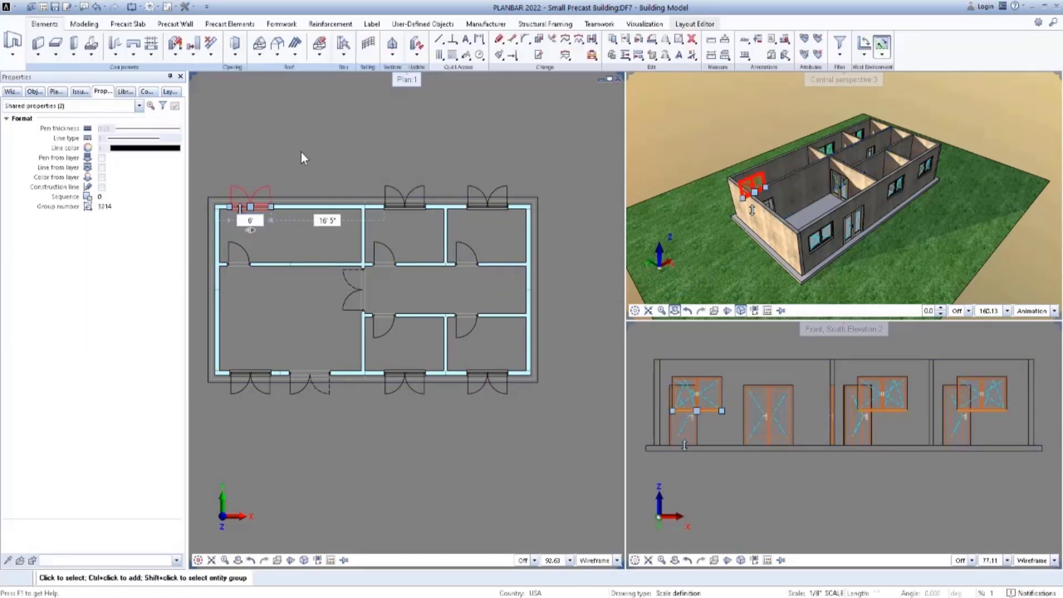
right_click(301, 153)
click(326, 265)
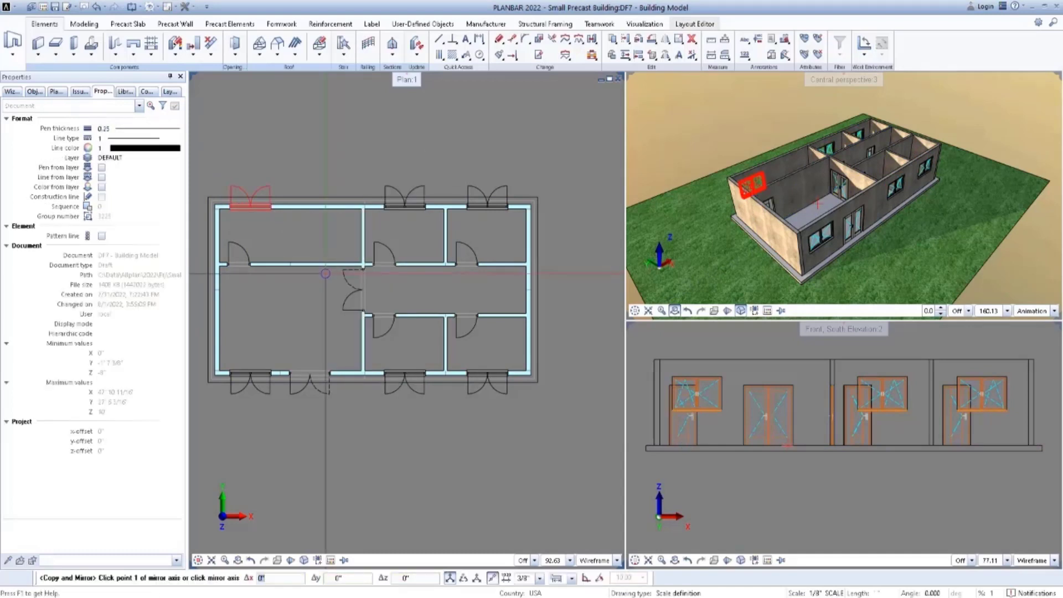
click(291, 267)
click(292, 304)
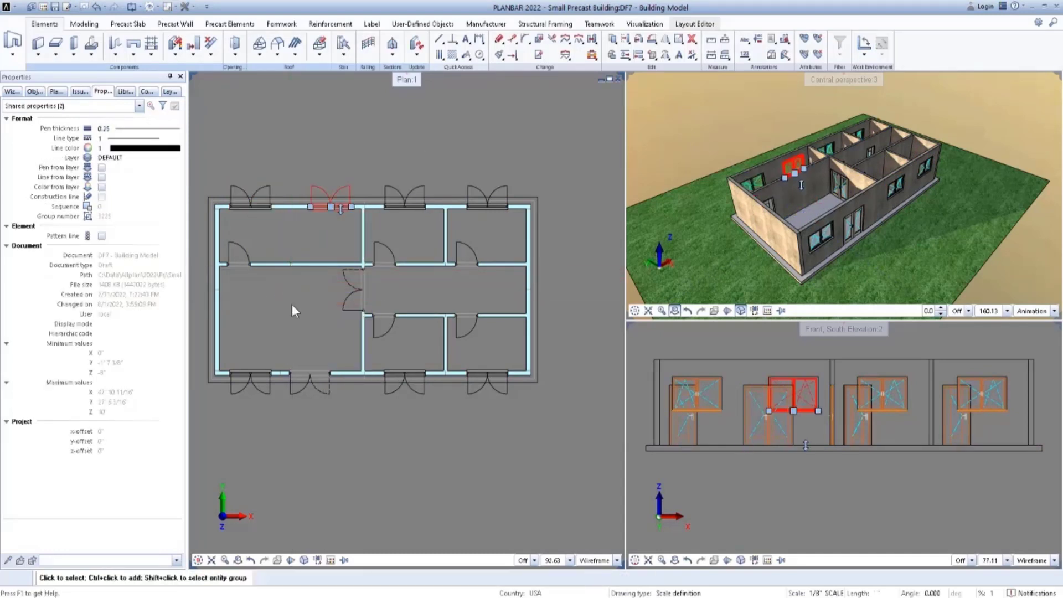
key(Escape)
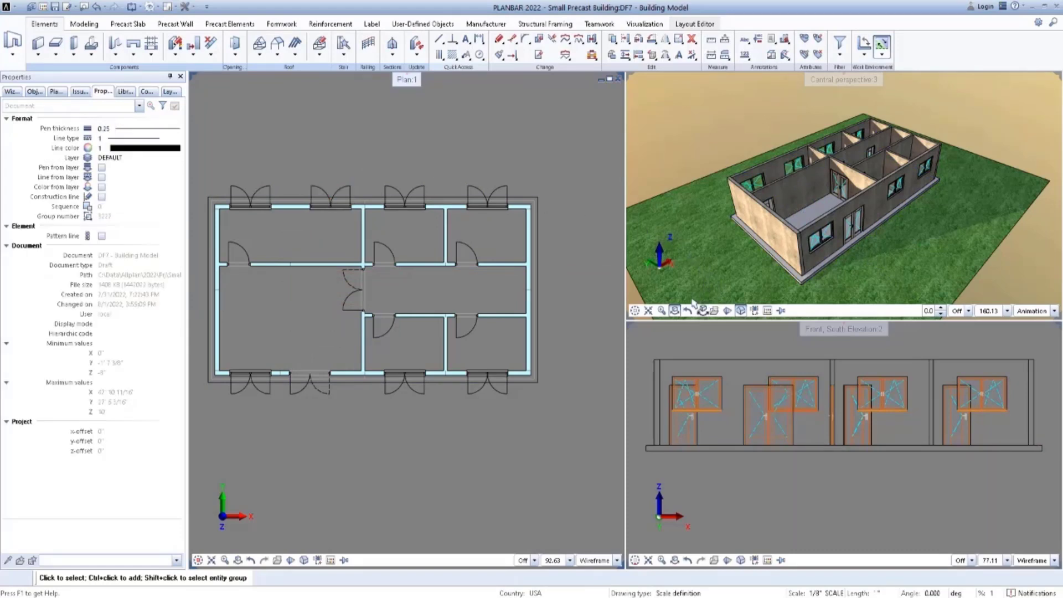
Examine the building's windows and doors in the 3D perspective from several angles.
drag(806, 280, 731, 223)
scroll(731, 223, down, 4)
scroll(799, 233, up, 3)
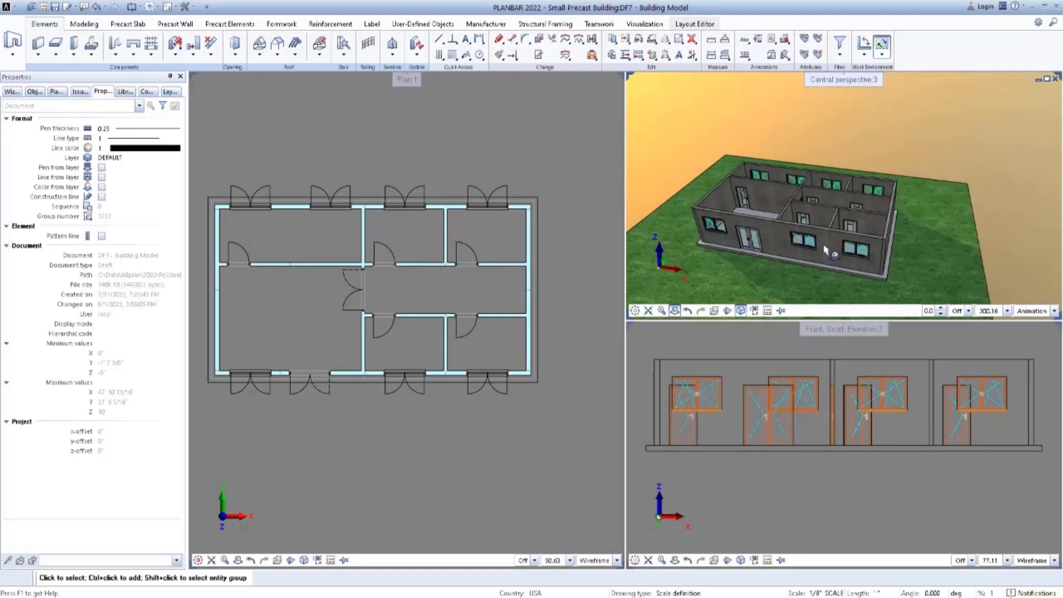
drag(827, 244, 704, 280)
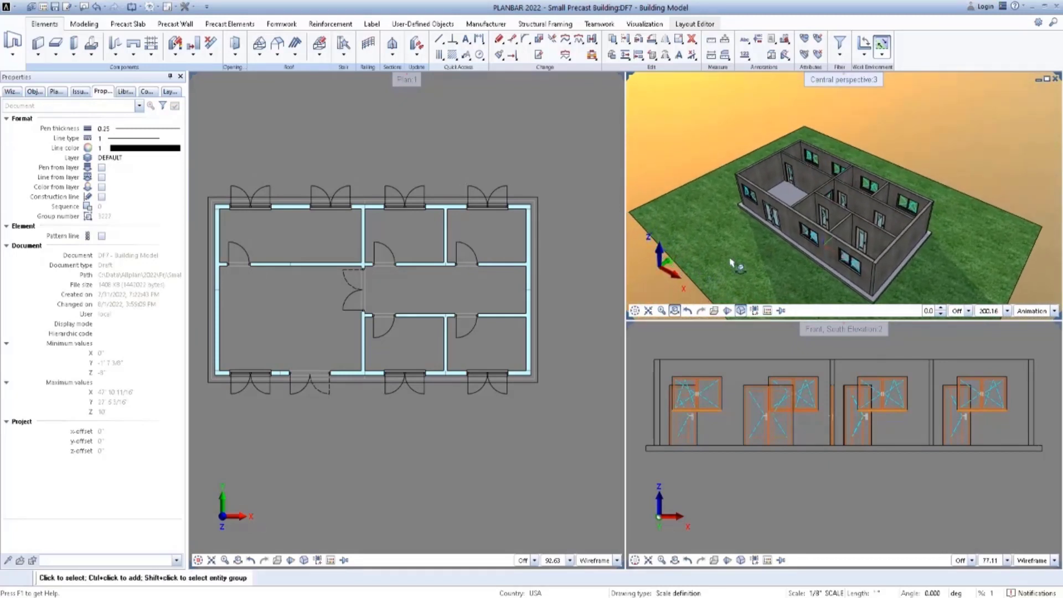
scroll(780, 219, up, 1)
middle_drag(787, 222, 826, 219)
drag(735, 242, 803, 221)
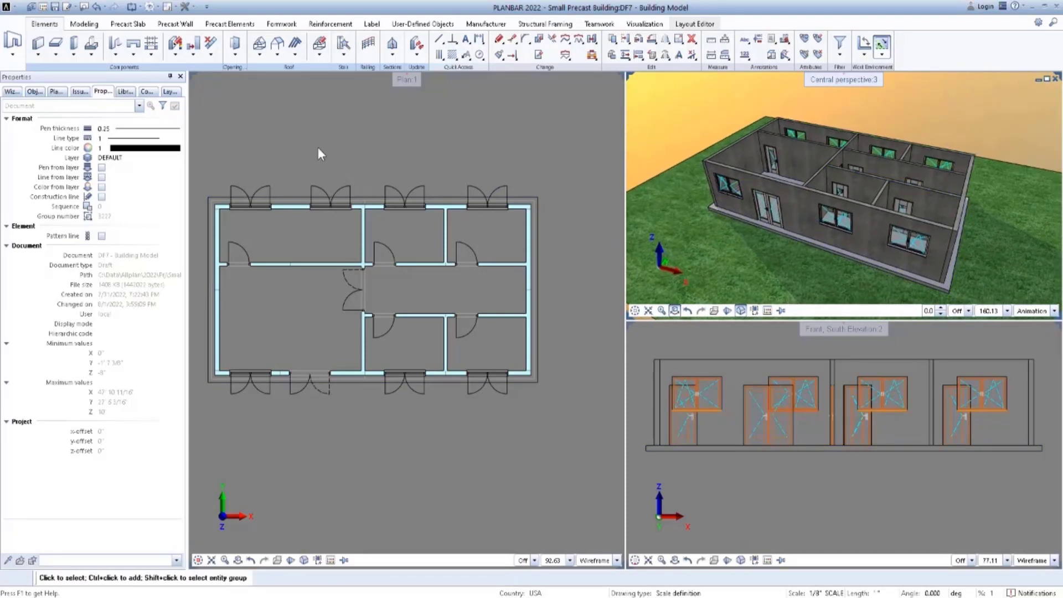
Start a slab at the building's southwest corner and load the "Roof Slab" favorite with a 6" height.
click(55, 55)
click(69, 64)
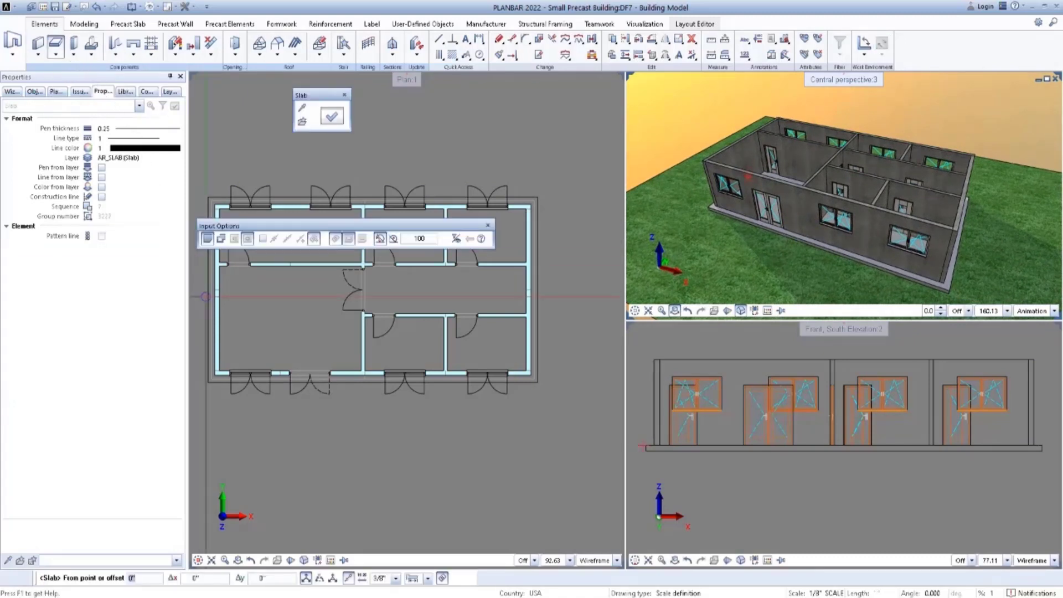
click(211, 379)
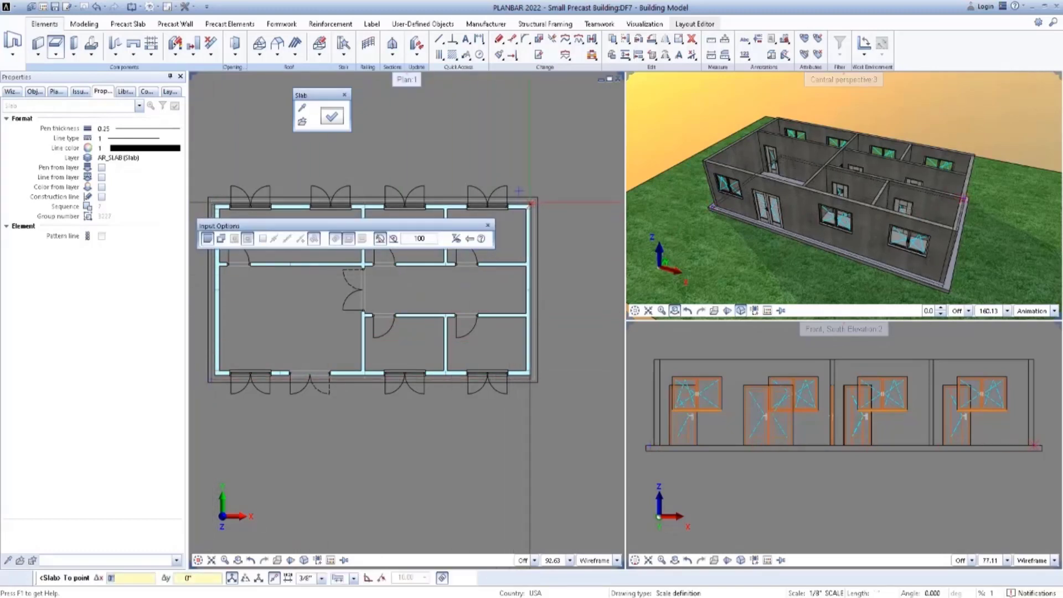
click(332, 116)
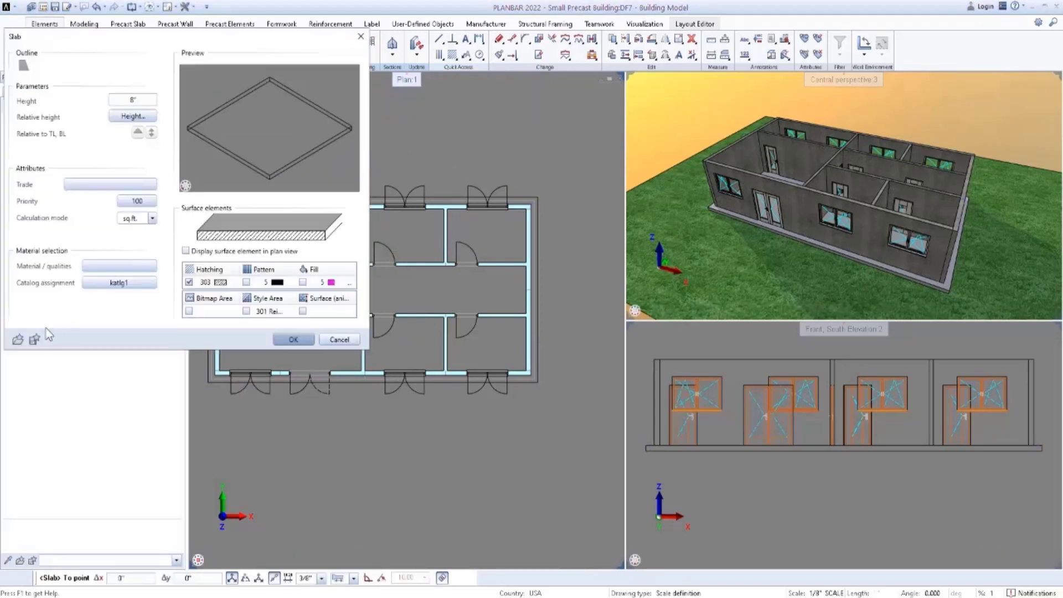
click(18, 339)
click(160, 204)
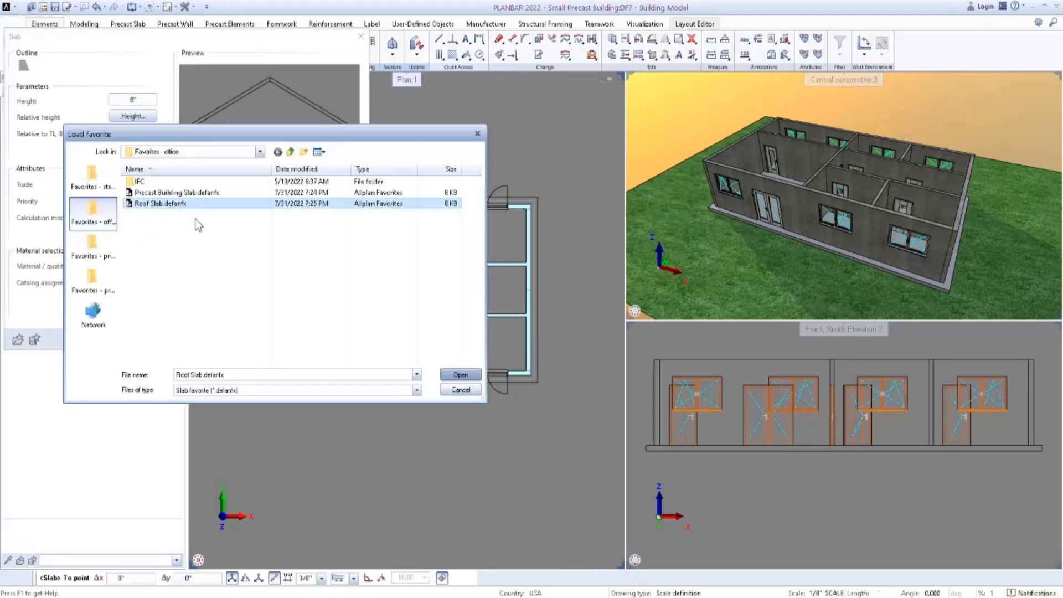
click(468, 377)
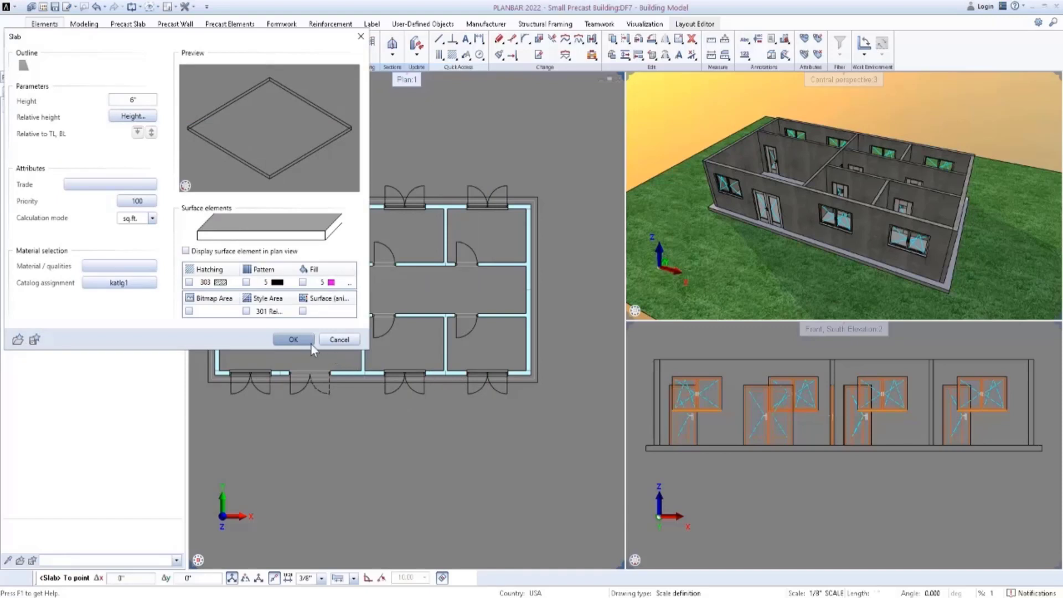
click(294, 339)
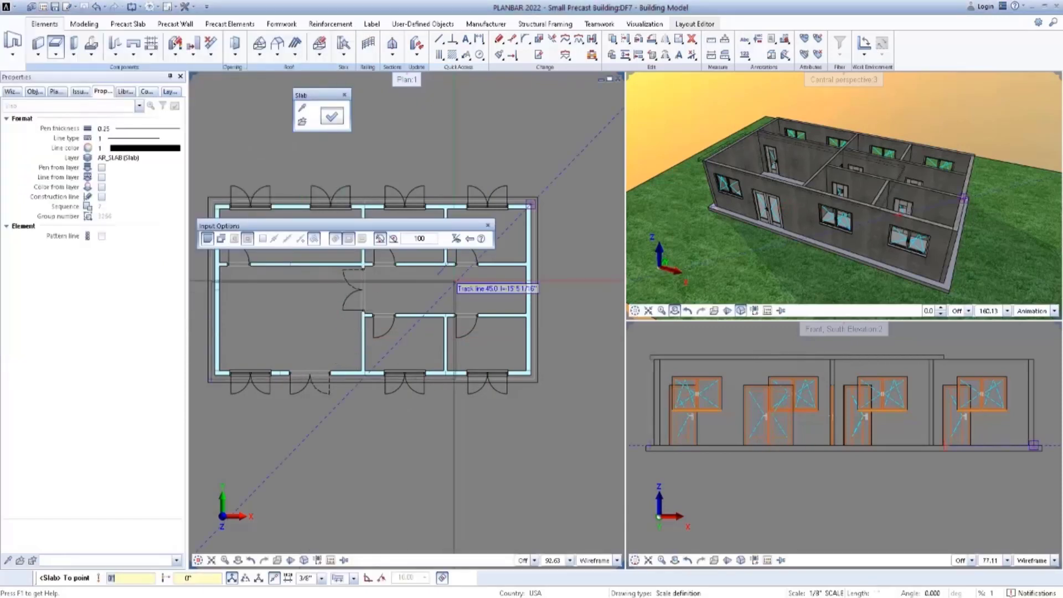
Complete the rectangular roof slab at the building's northeast corner, slightly beyond the exterior walls, and end the Slab command.
scroll(529, 207, up, 3)
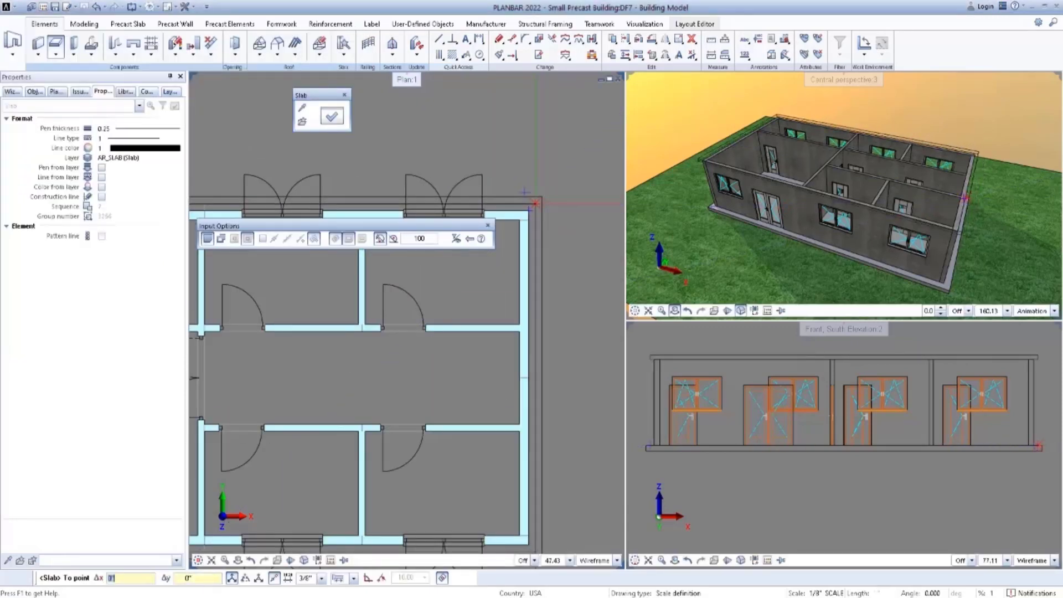
scroll(578, 213, down, 3)
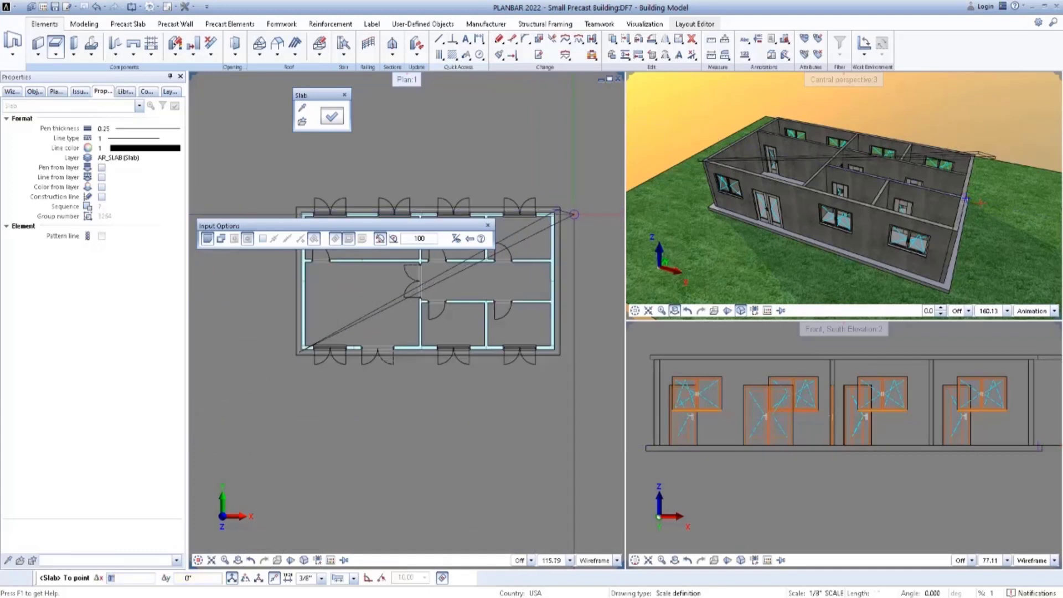
middle_drag(577, 215, 566, 222)
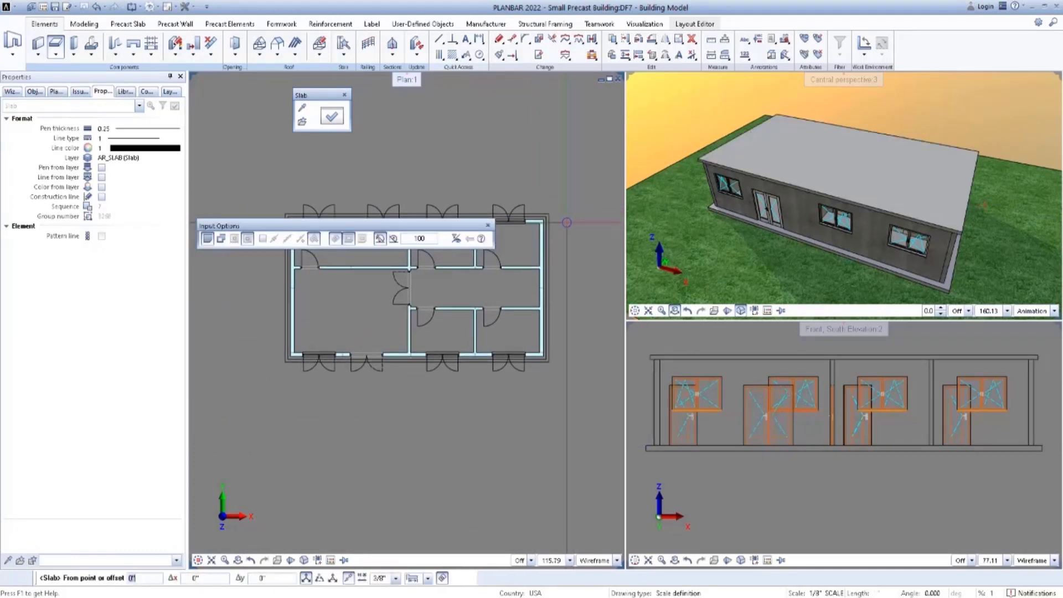
key(Escape)
middle_drag(569, 221, 554, 232)
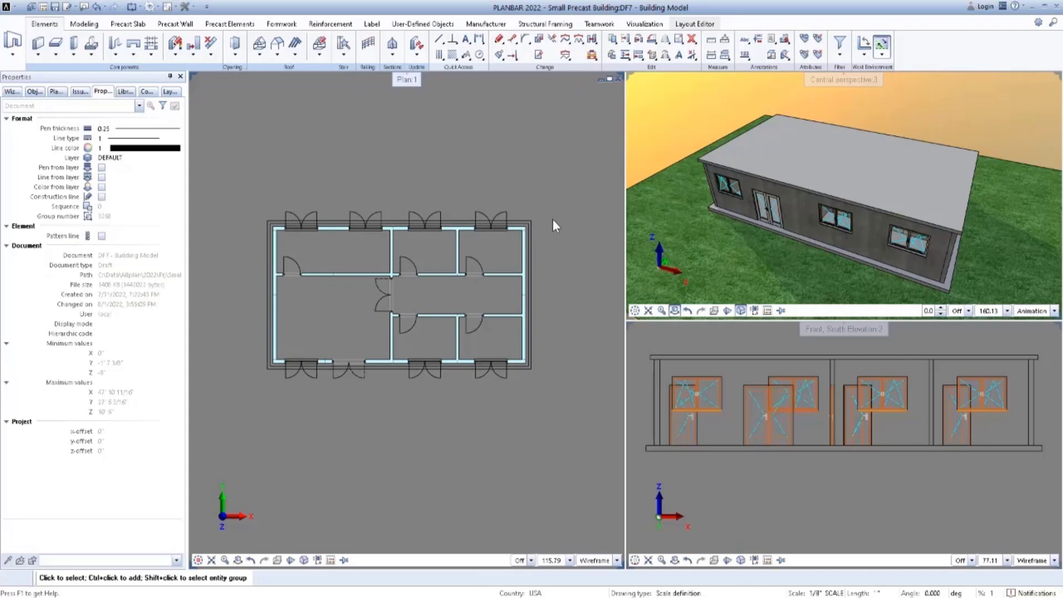
middle_drag(558, 223, 551, 223)
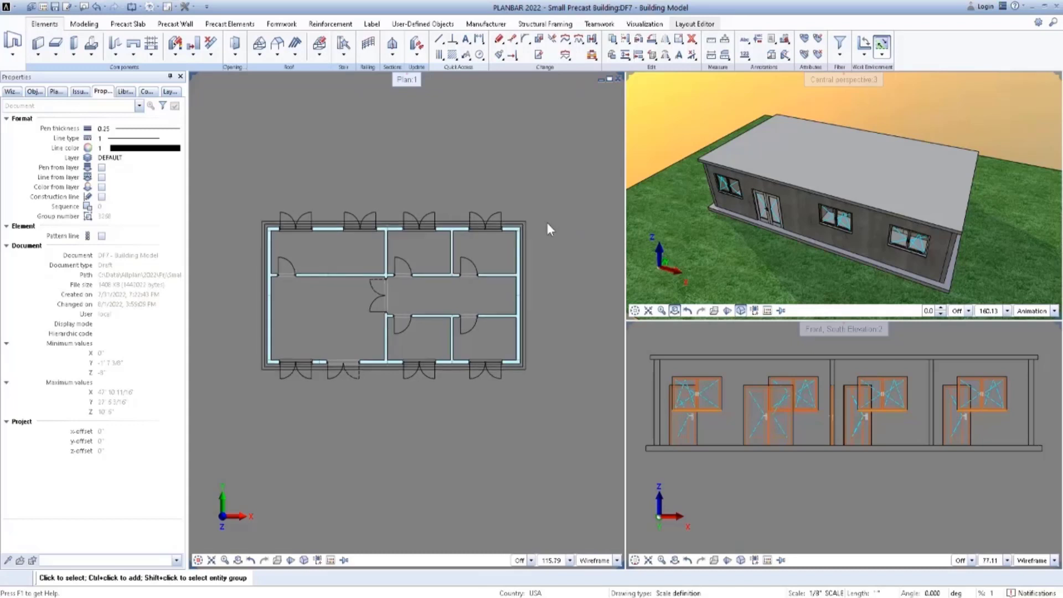
Start a custom roof plane and define its first two points at the roof's northwest and southwest corners, both at 12' height.
click(259, 54)
click(277, 88)
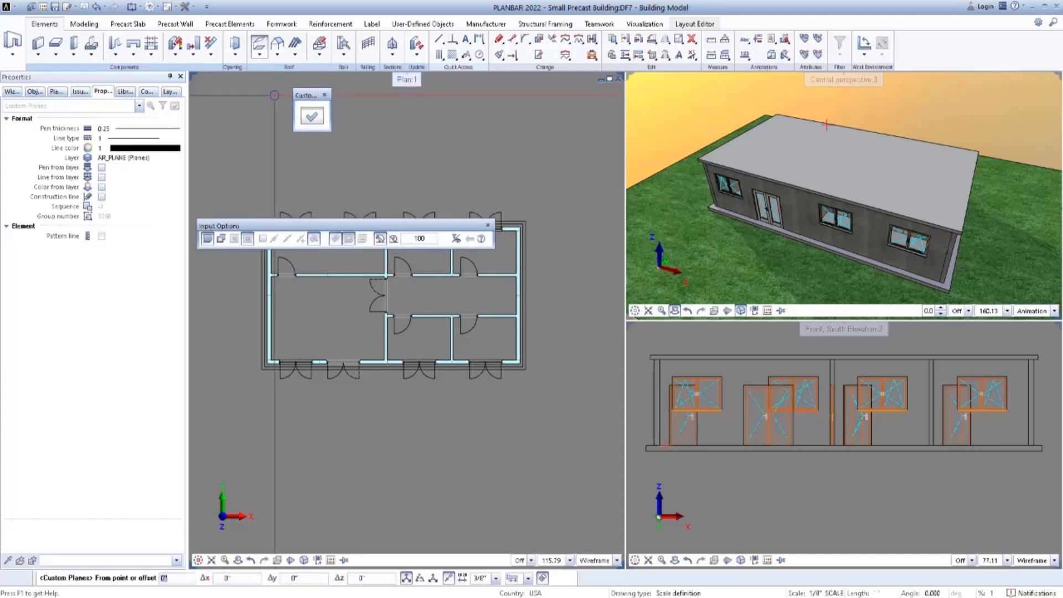
click(306, 119)
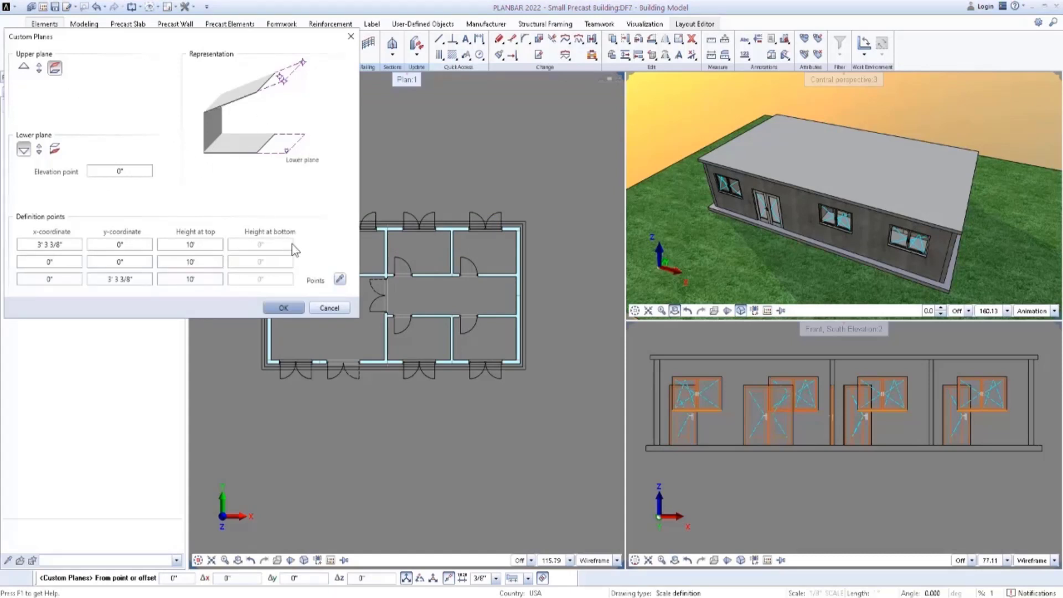
click(340, 281)
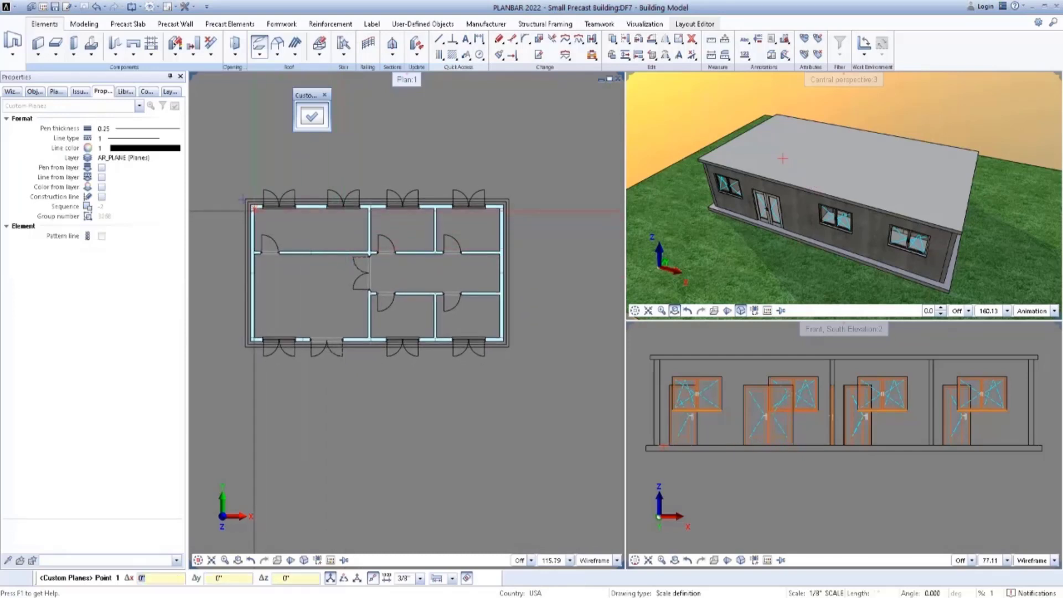
scroll(244, 208, up, 2)
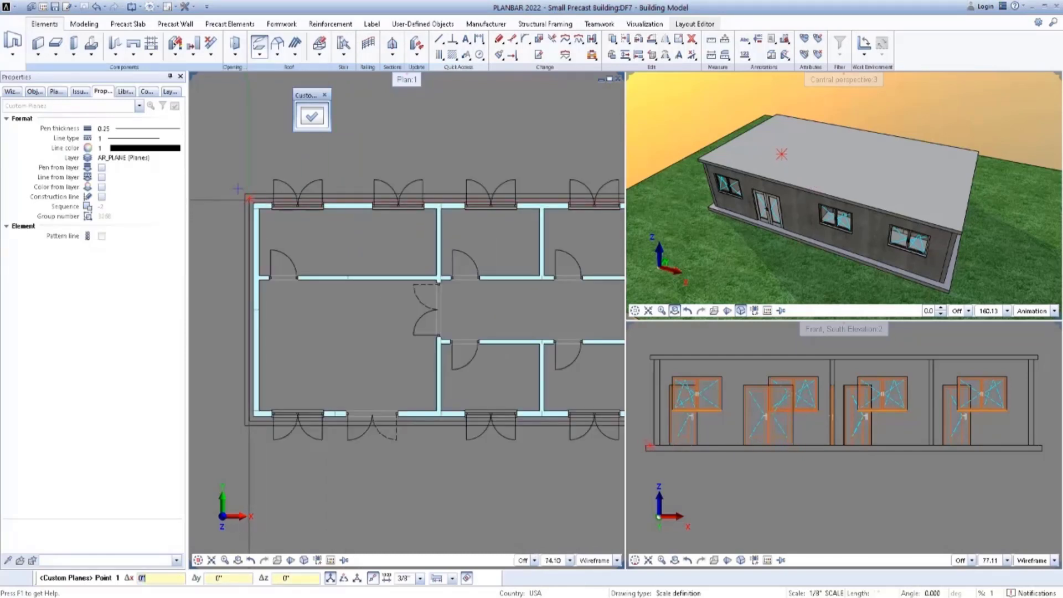
click(247, 198)
text(12)
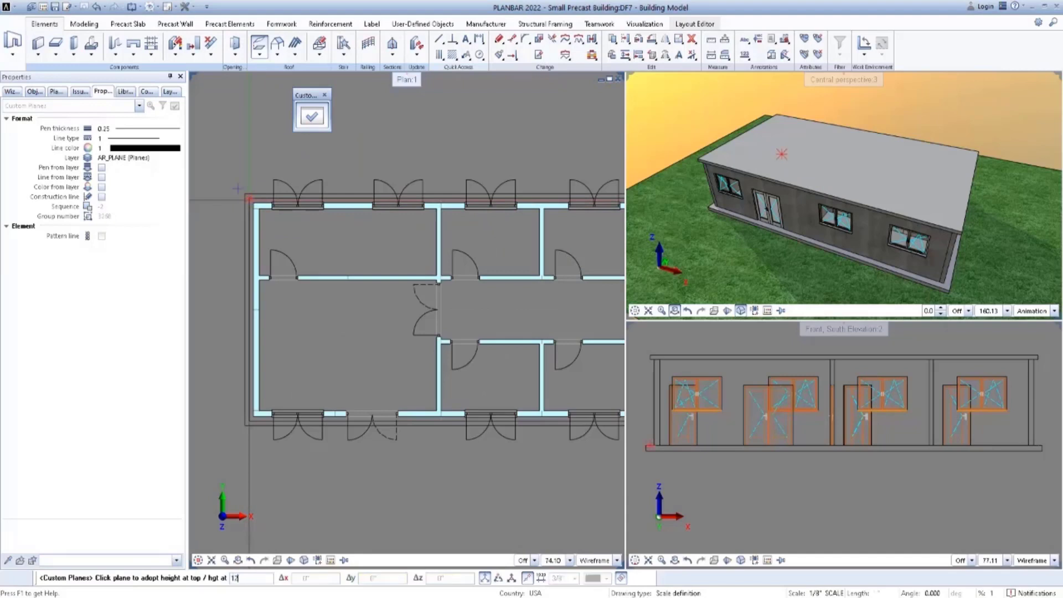
key(Return)
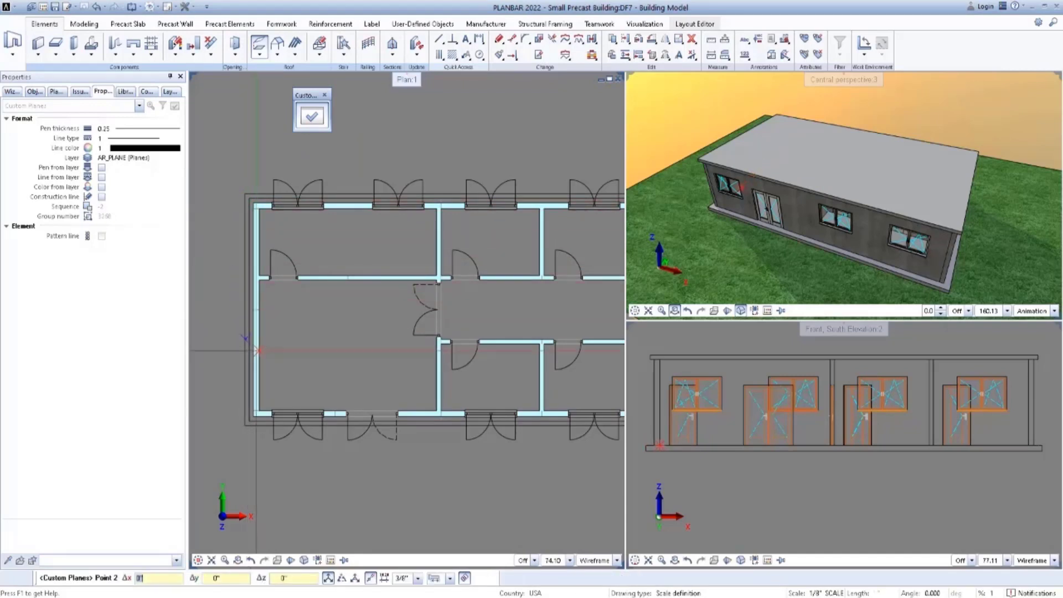
click(248, 422)
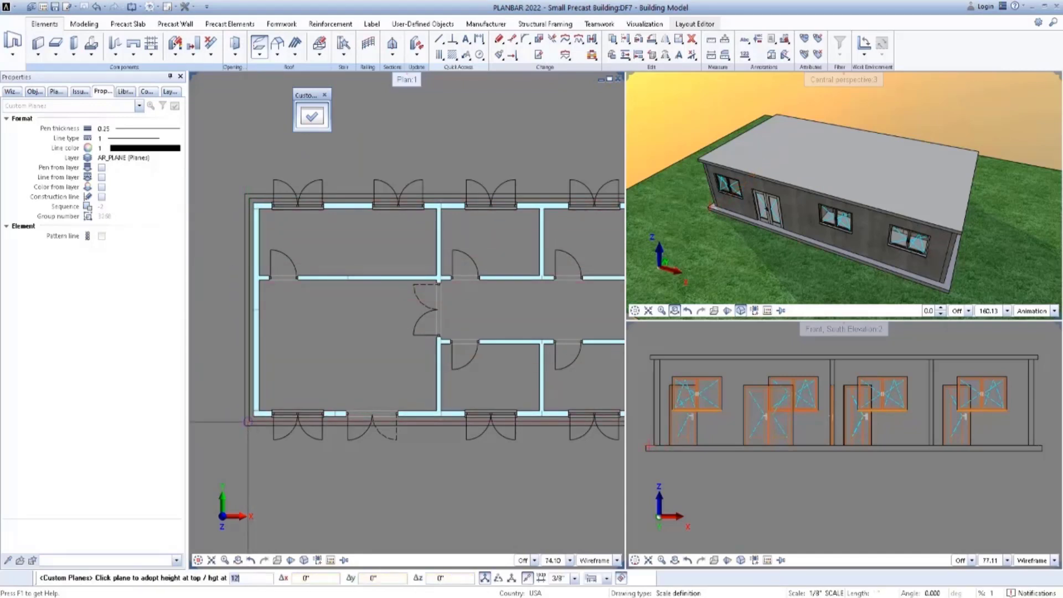
key(Return)
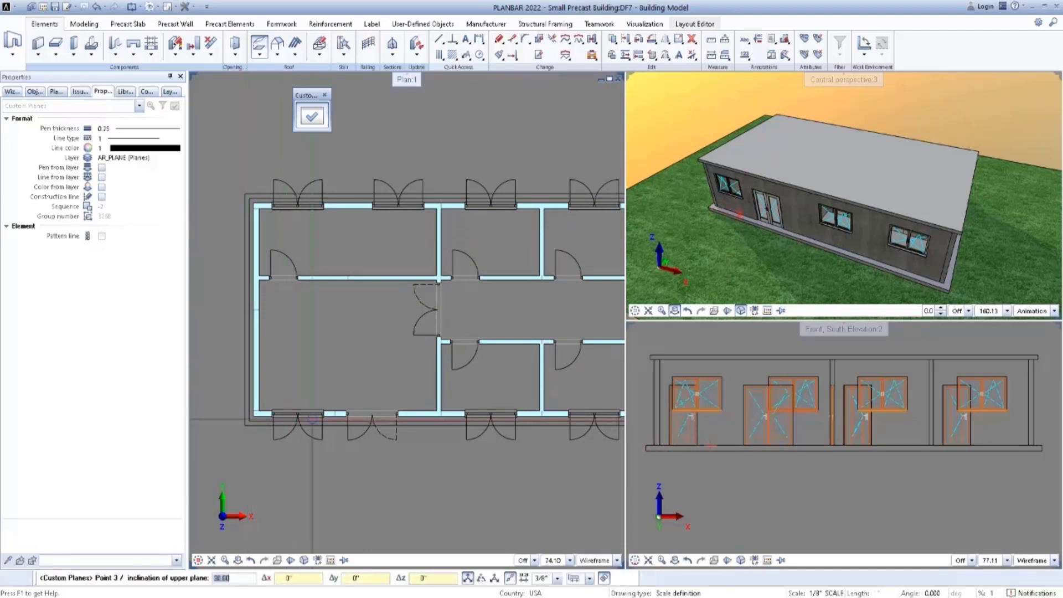
Place the third plane point on the south roof edge in line with the central cross wall's east face and set its top height to 16'.
key(Return)
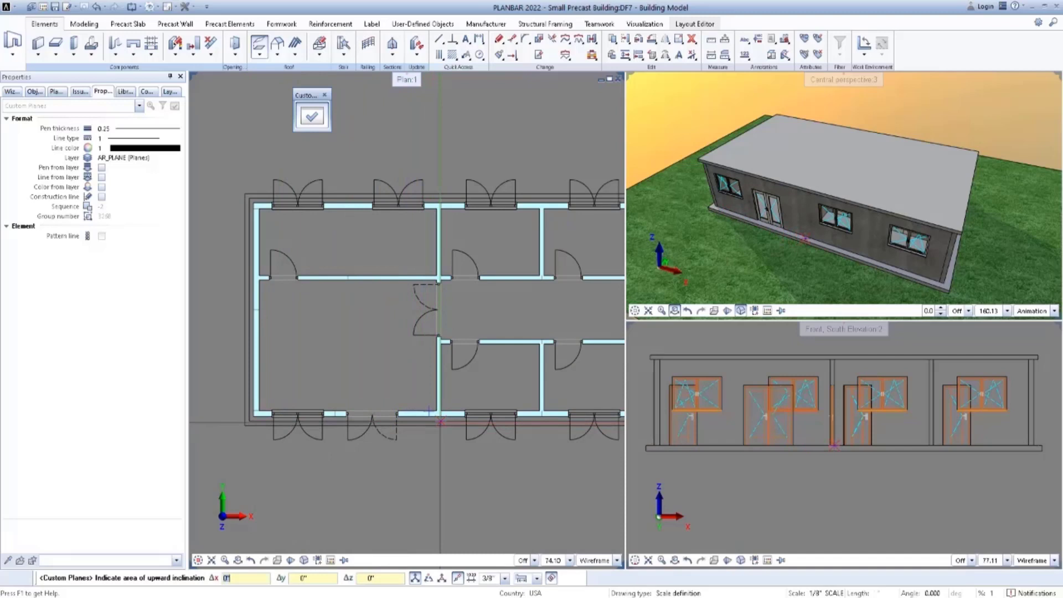
scroll(441, 422, up, 6)
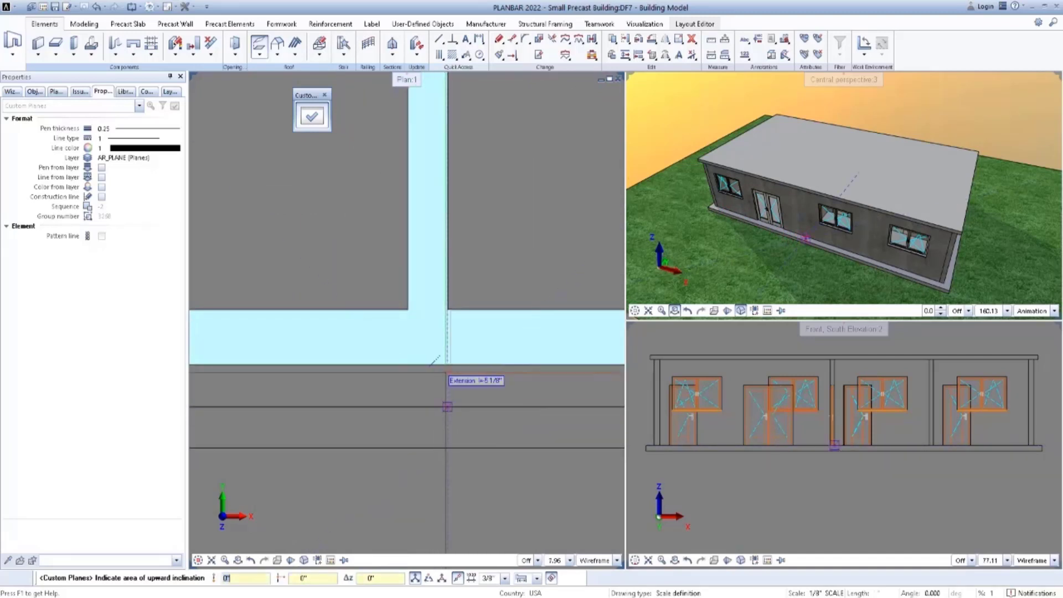
click(449, 409)
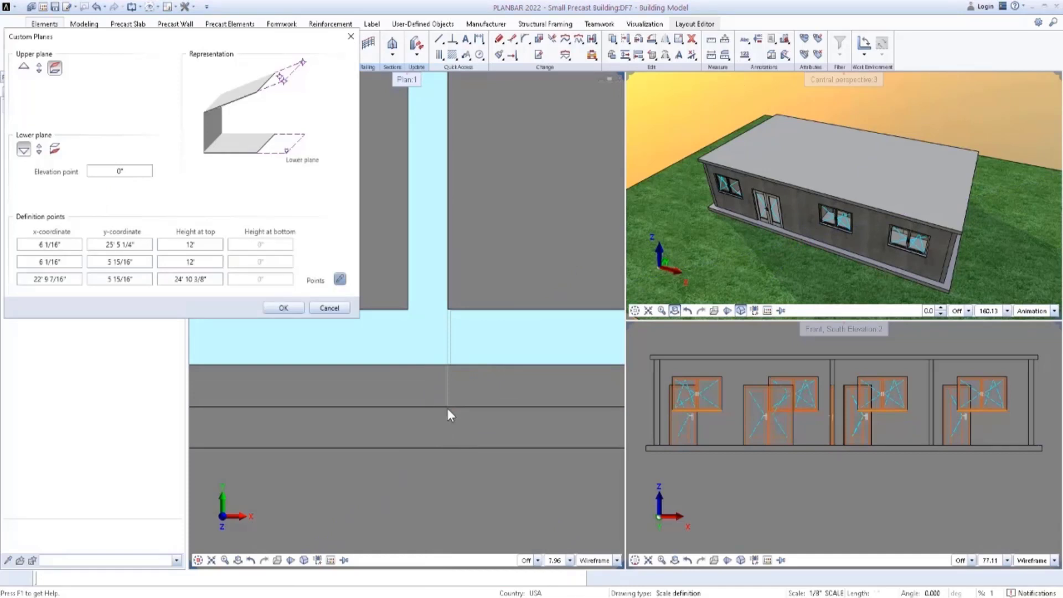
scroll(447, 408, down, 4)
scroll(447, 410, down, 2)
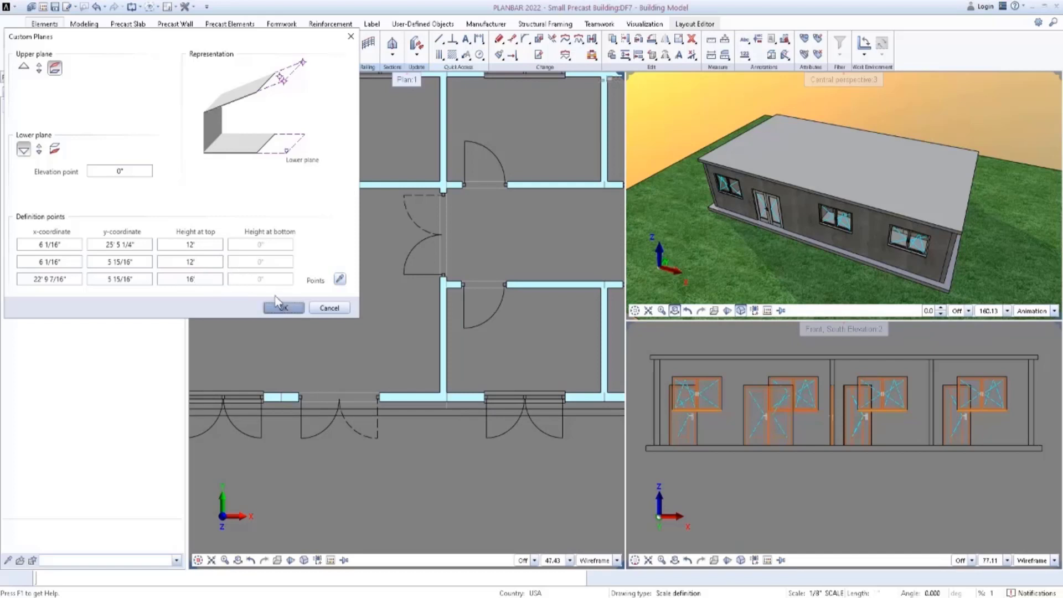
click(283, 307)
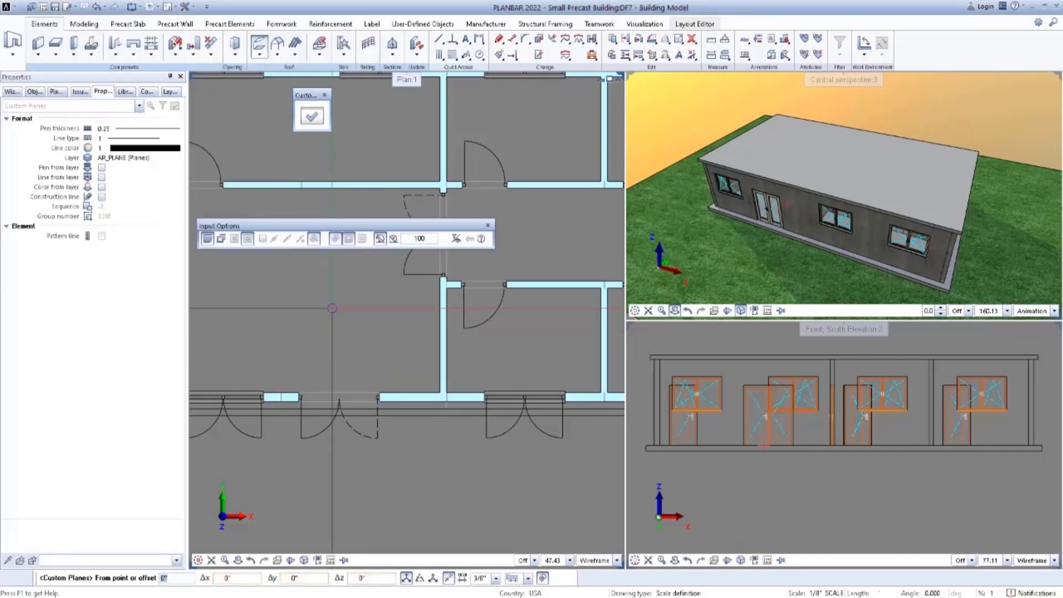
Outline the plane as a rectangle over the building's western part, from the cross wall's south end to the northwest roof corner.
middle_drag(344, 317, 402, 373)
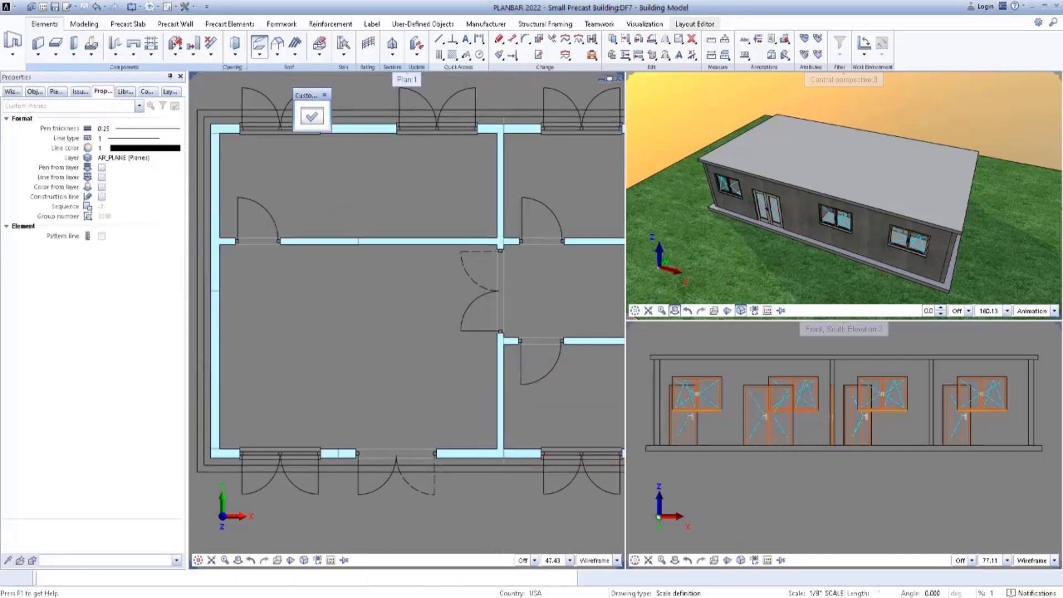
click(215, 125)
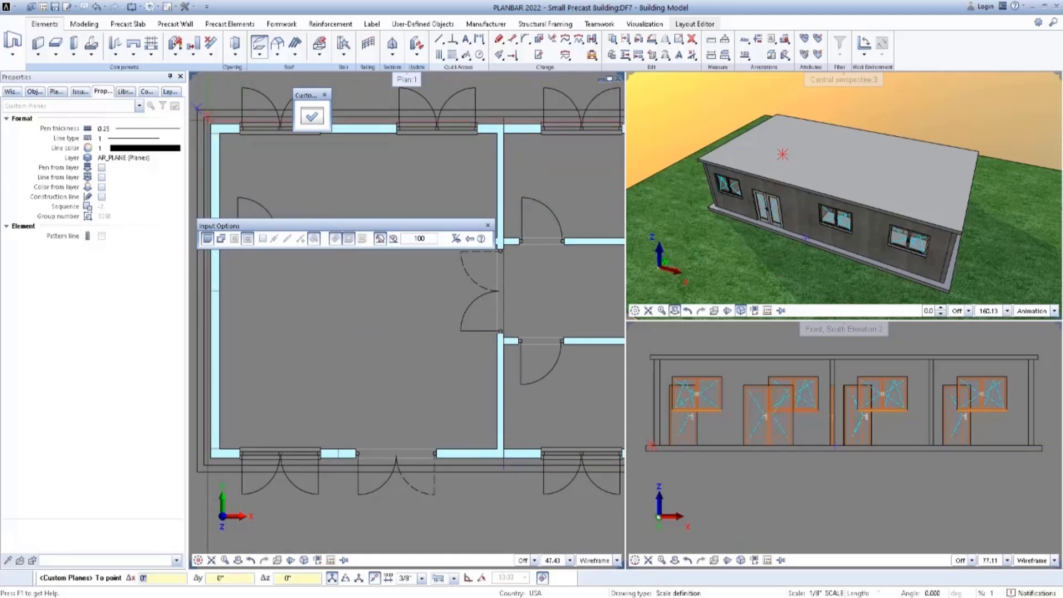
click(256, 156)
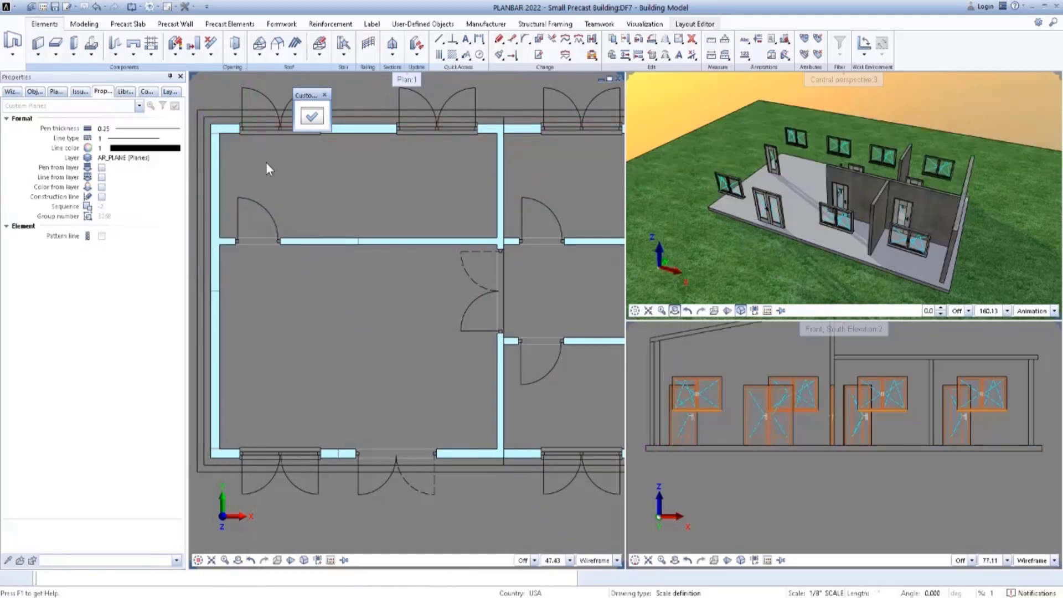
Begin redefining the custom plane with its first point on the north roof edge above the cross wall's east face at 13' height.
scroll(395, 309, down, 5)
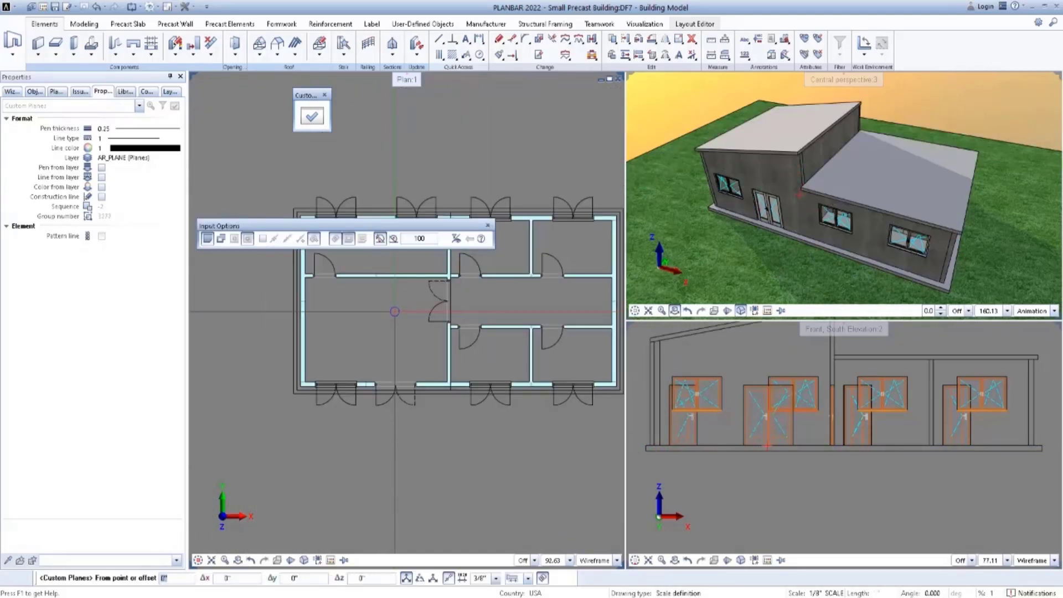
middle_drag(388, 356, 368, 367)
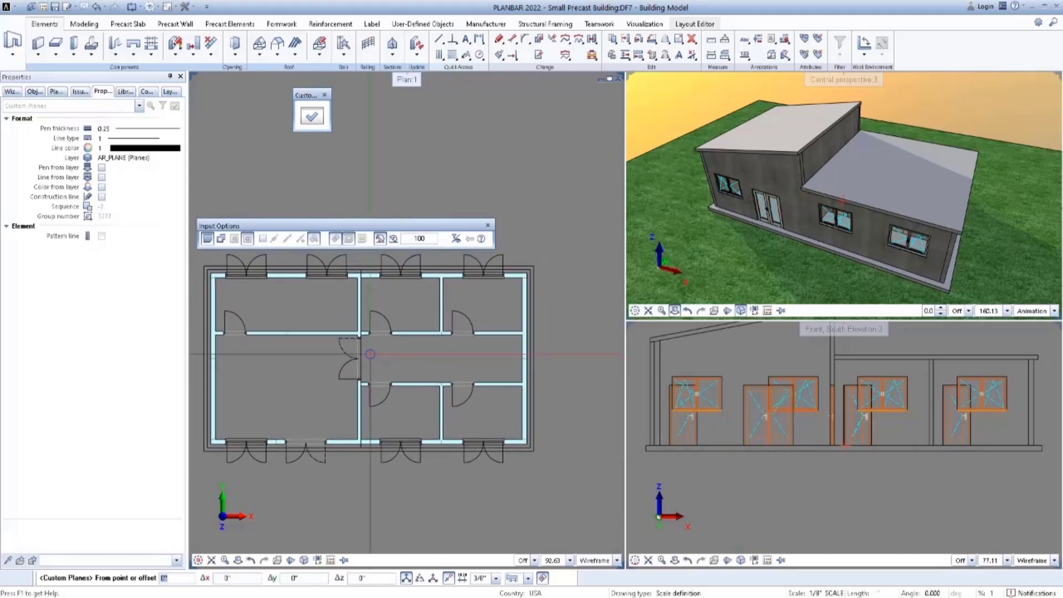
click(311, 119)
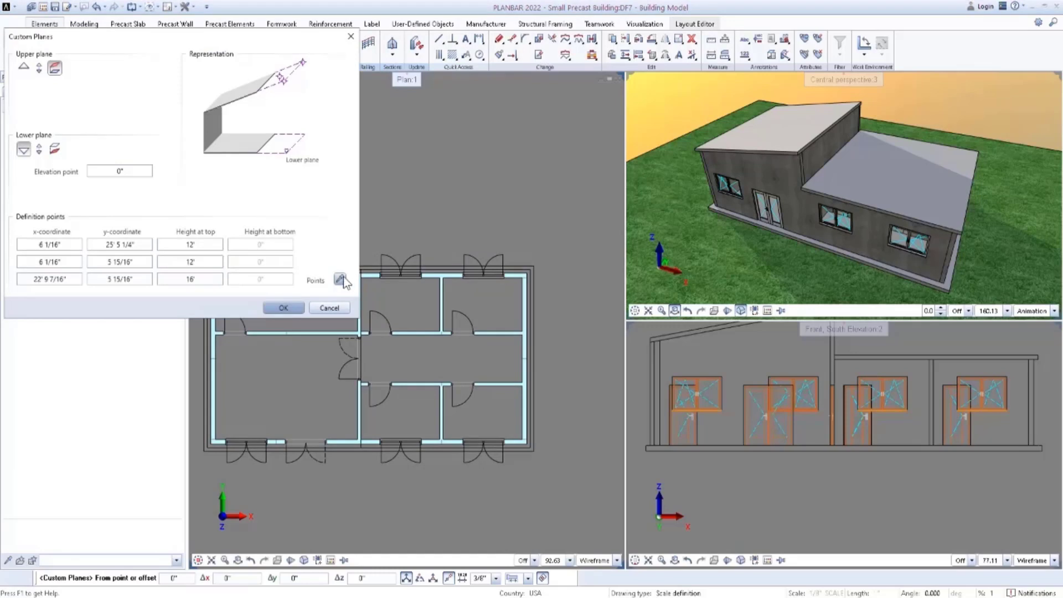
click(343, 277)
scroll(343, 276, up, 5)
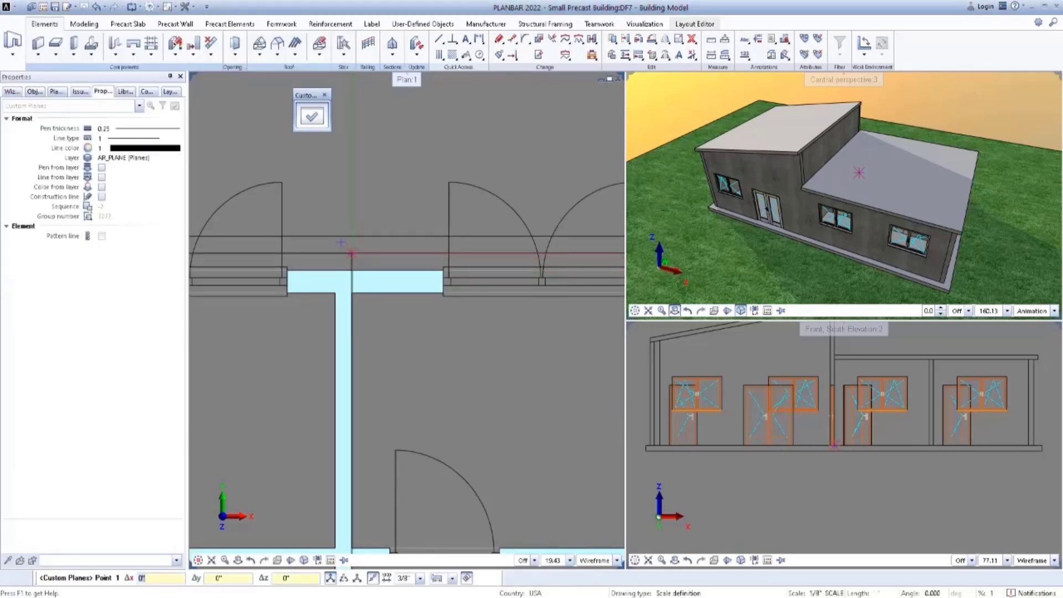
click(352, 254)
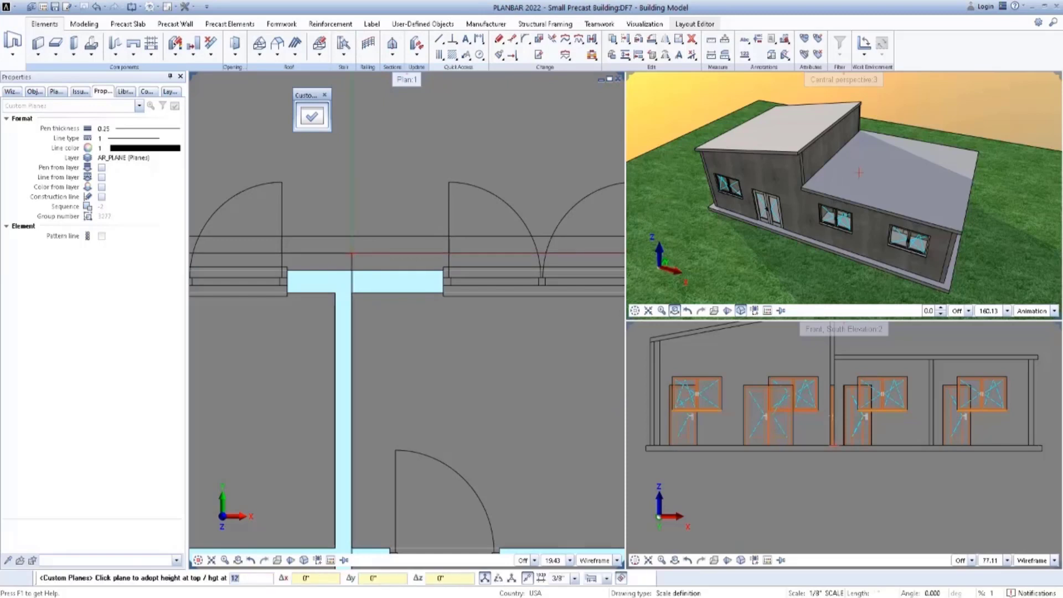
text(13)
key(Return)
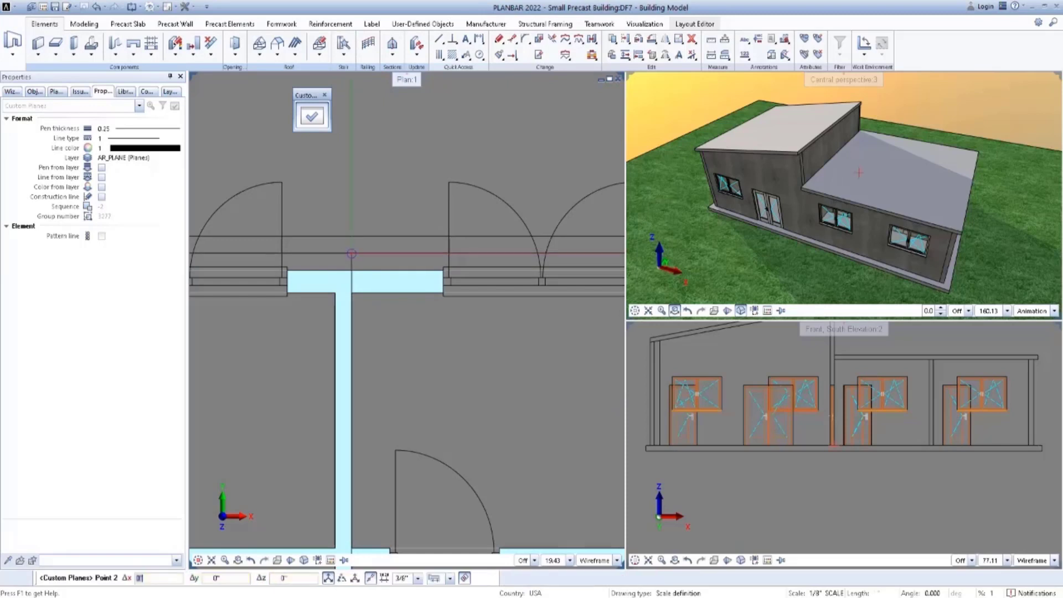
Place the second plane point on the south roof edge in line with the cross wall's east face at 13' height.
scroll(351, 253, down, 2)
scroll(352, 254, down, 1)
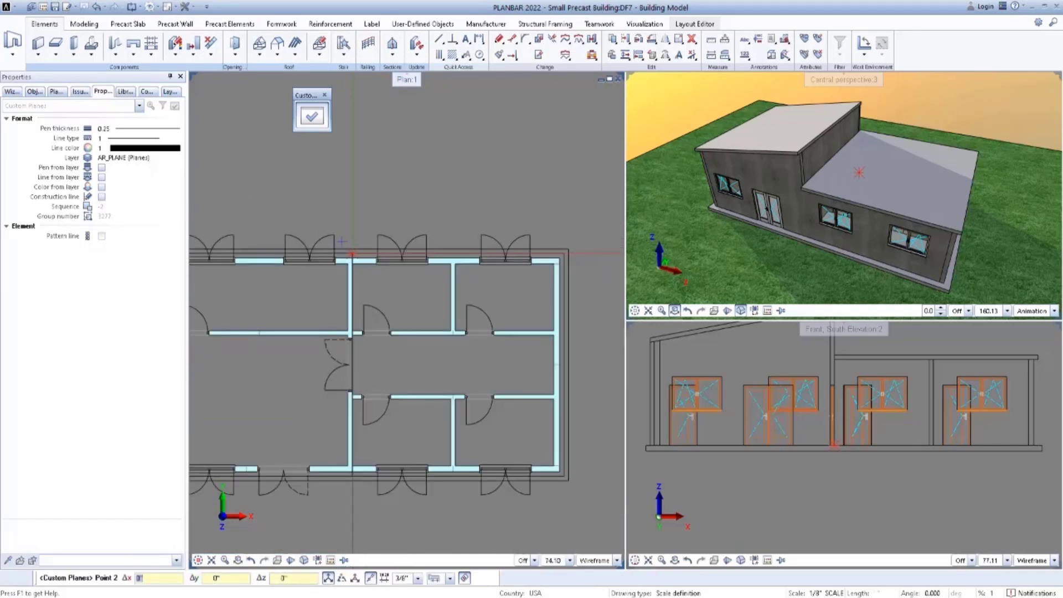
scroll(353, 483, up, 1)
scroll(353, 482, up, 3)
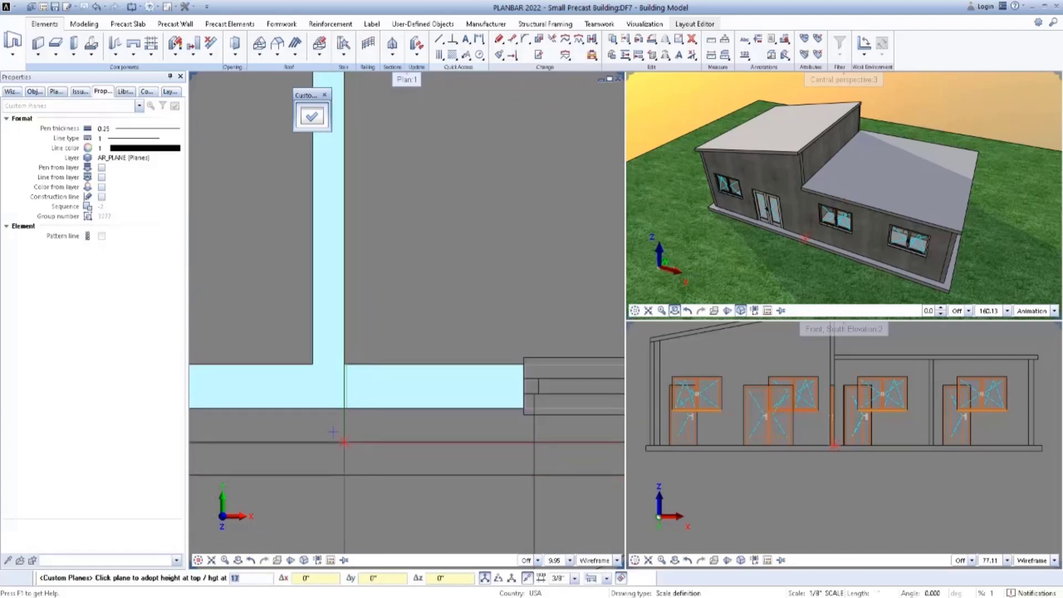
click(344, 442)
Place the third plane point at the roof's southeast corner with a 10' height and accept the plane definition.
scroll(354, 435, down, 3)
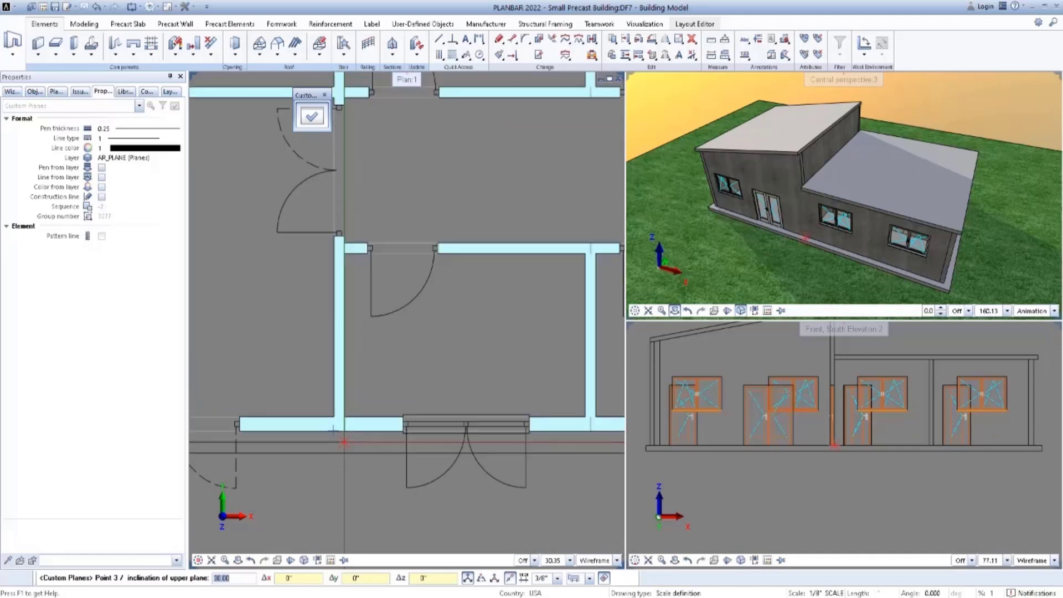
middle_drag(442, 428, 318, 387)
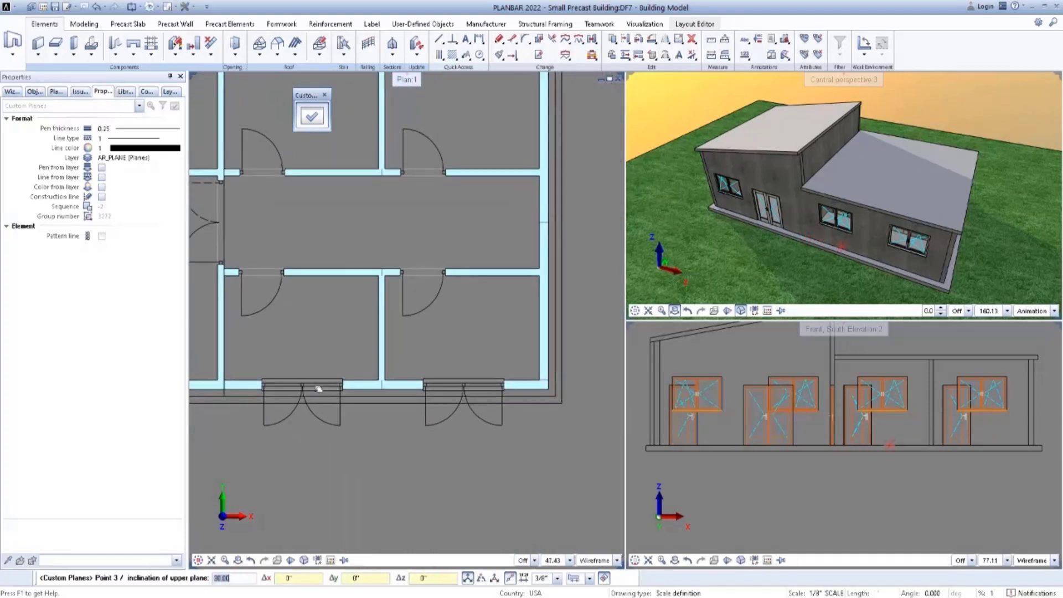
scroll(554, 391, up, 2)
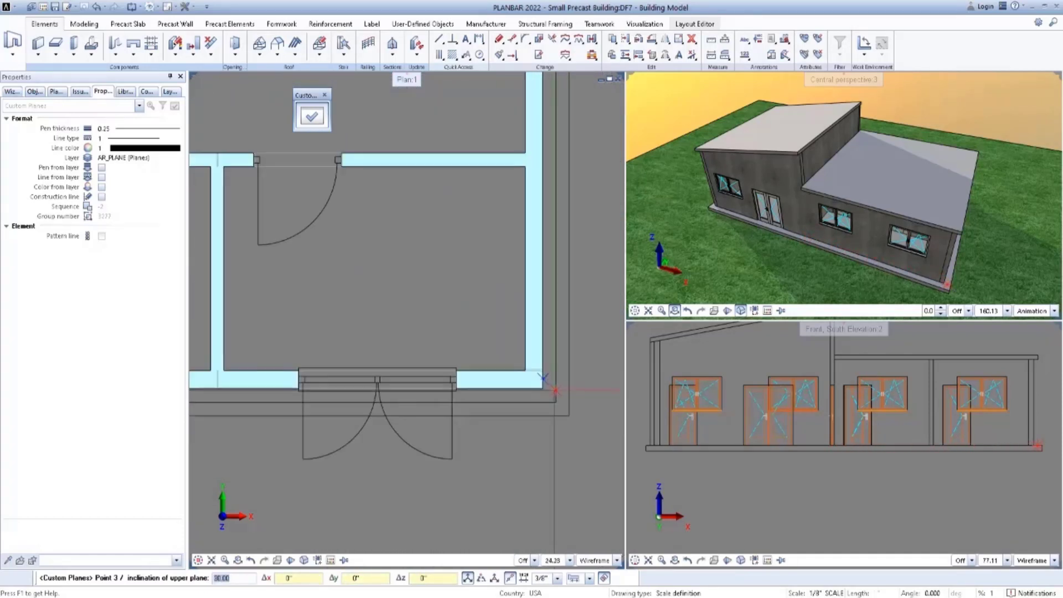
click(556, 402)
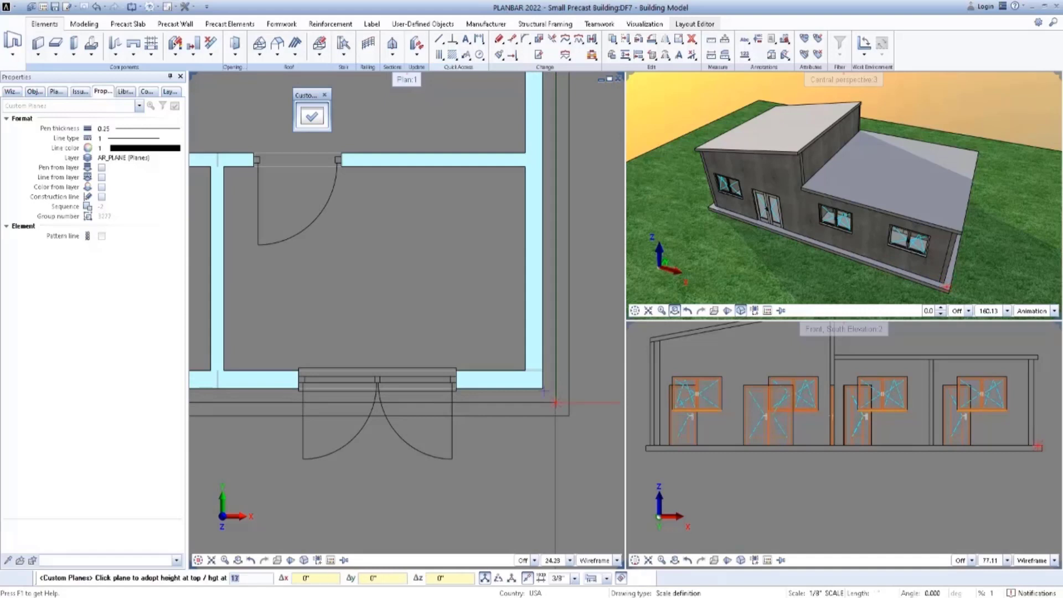
text(1)
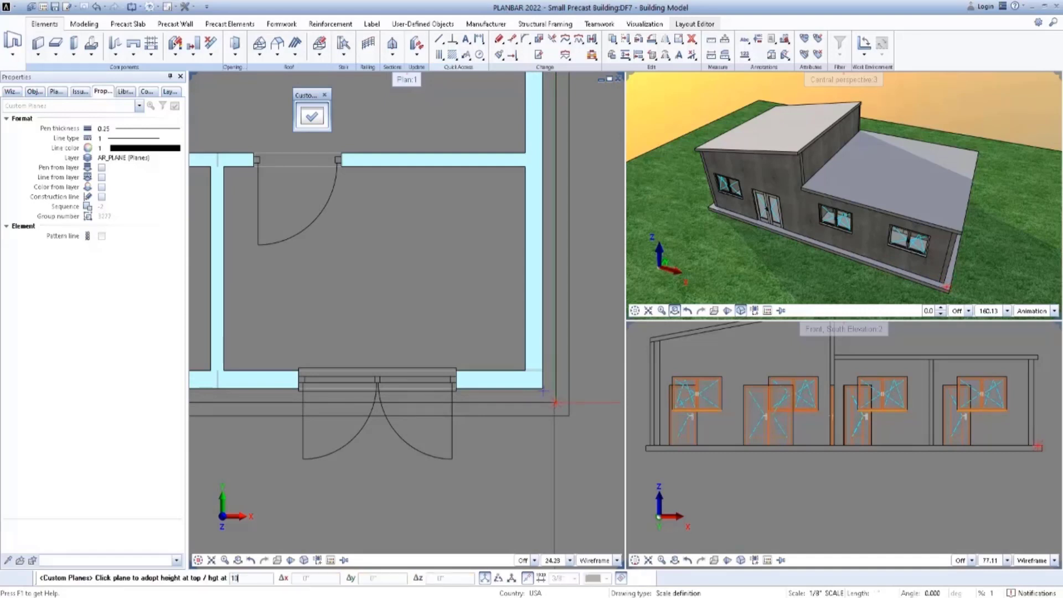
key(Return)
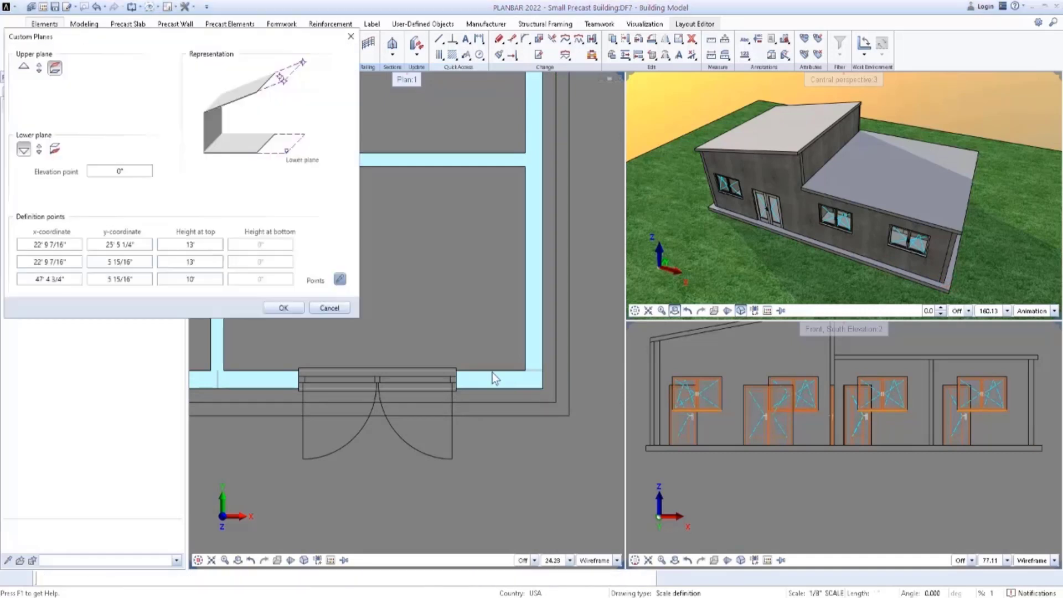
click(283, 308)
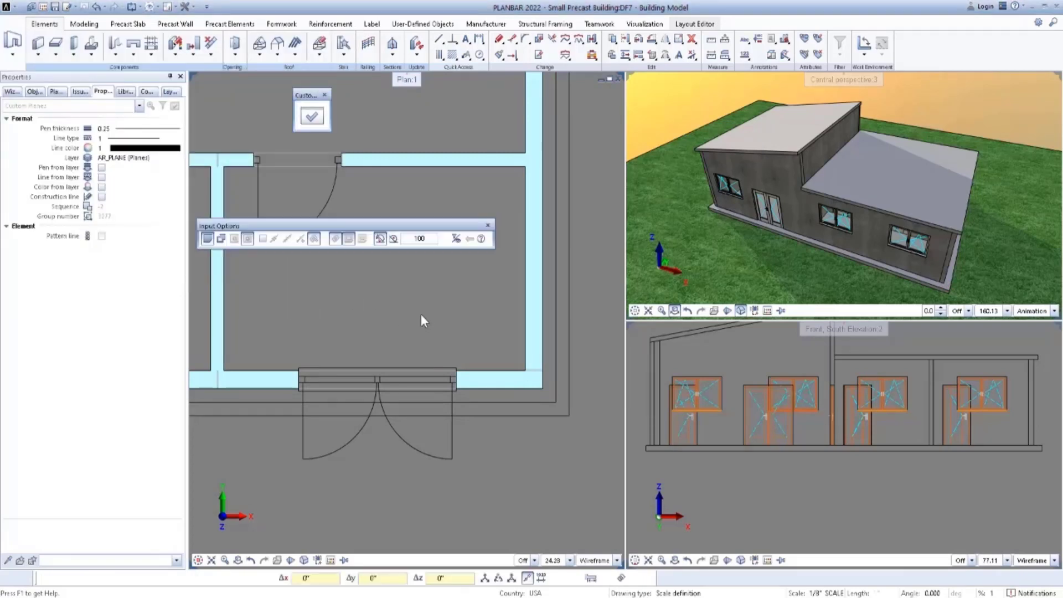
Outline the eastern plane as a rectangle from the southeast roof corner to the cross wall's north end.
scroll(428, 313, down, 5)
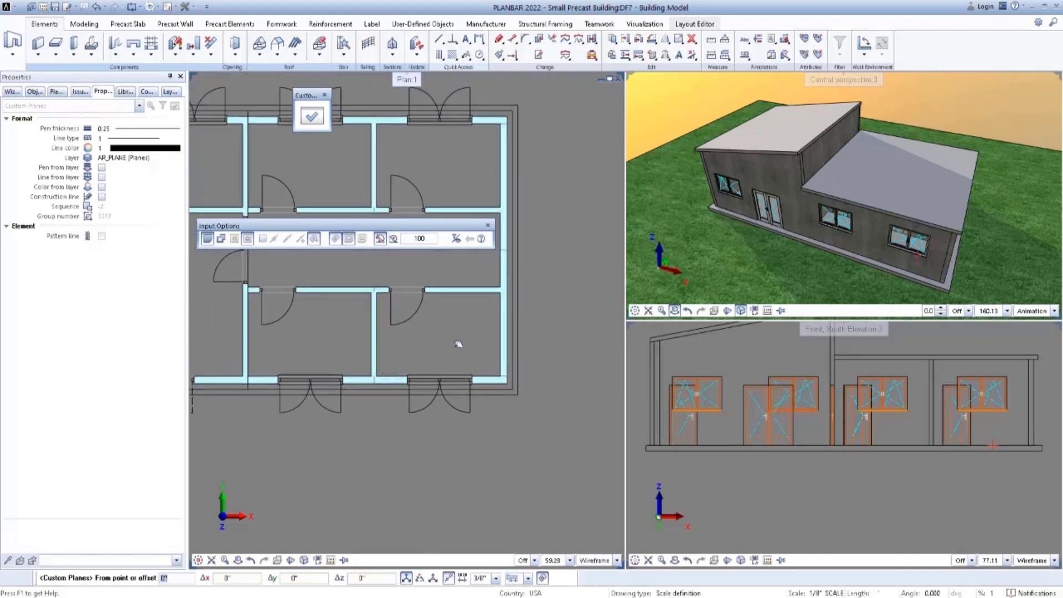
click(512, 393)
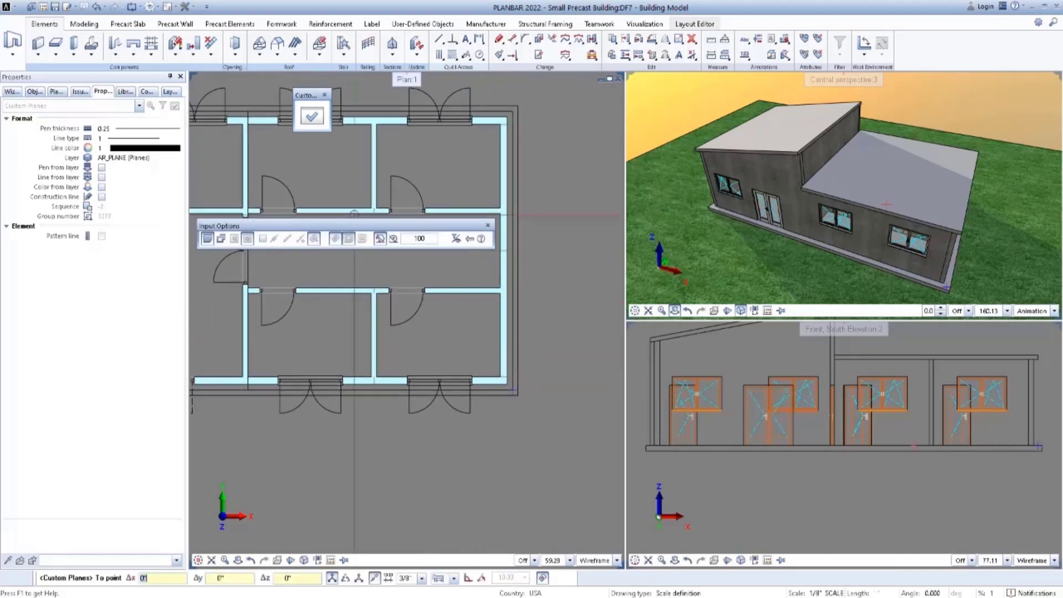
click(248, 113)
key(Escape)
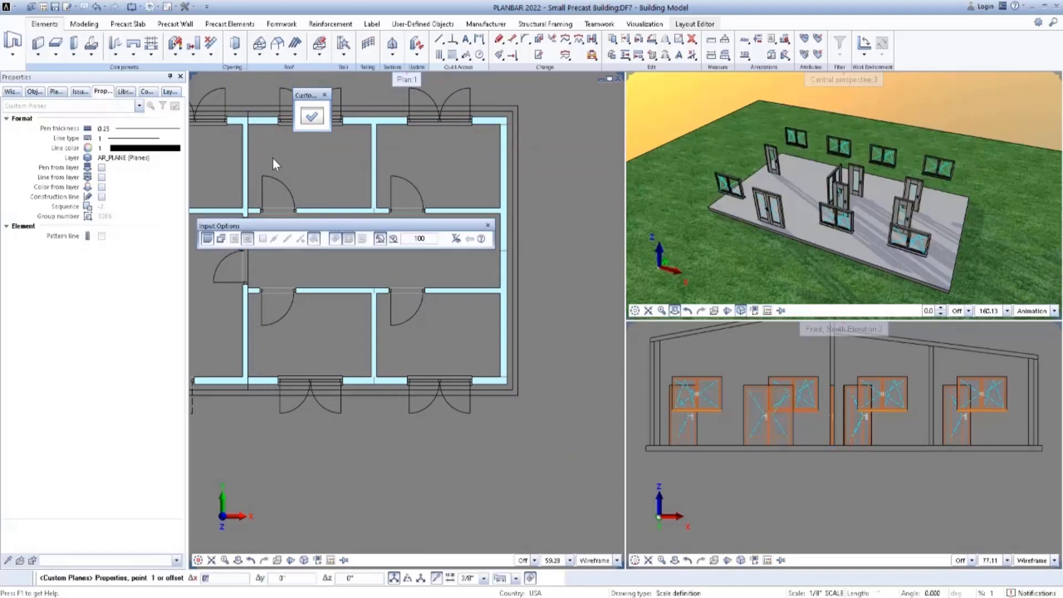
middle_drag(273, 157, 386, 179)
scroll(739, 214, down, 2)
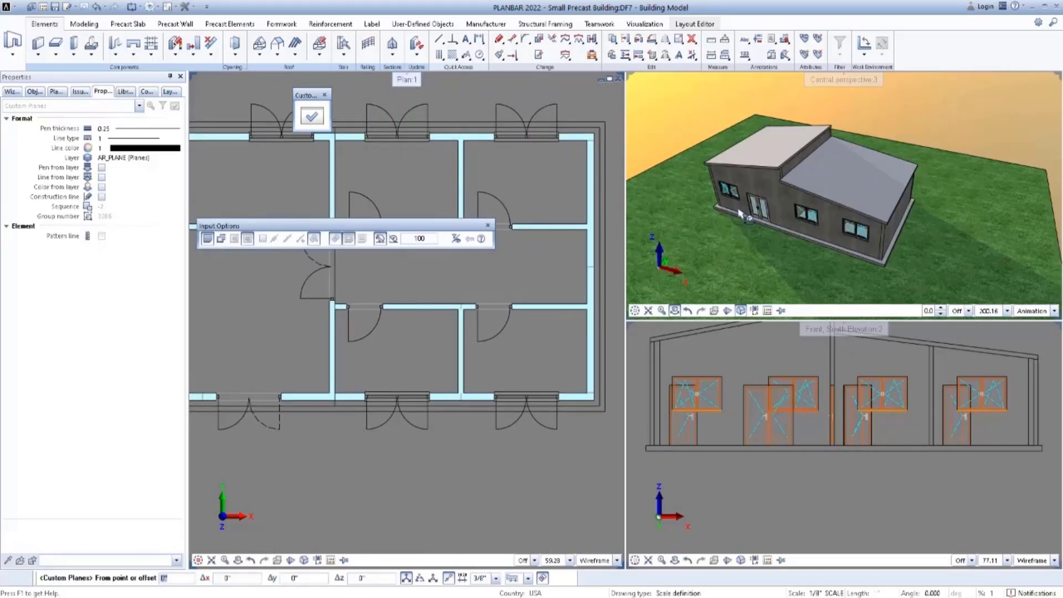
Leave the custom plane definition and start Design (iWall) for precast walls with the element type and layer settings.
scroll(772, 410, down, 2)
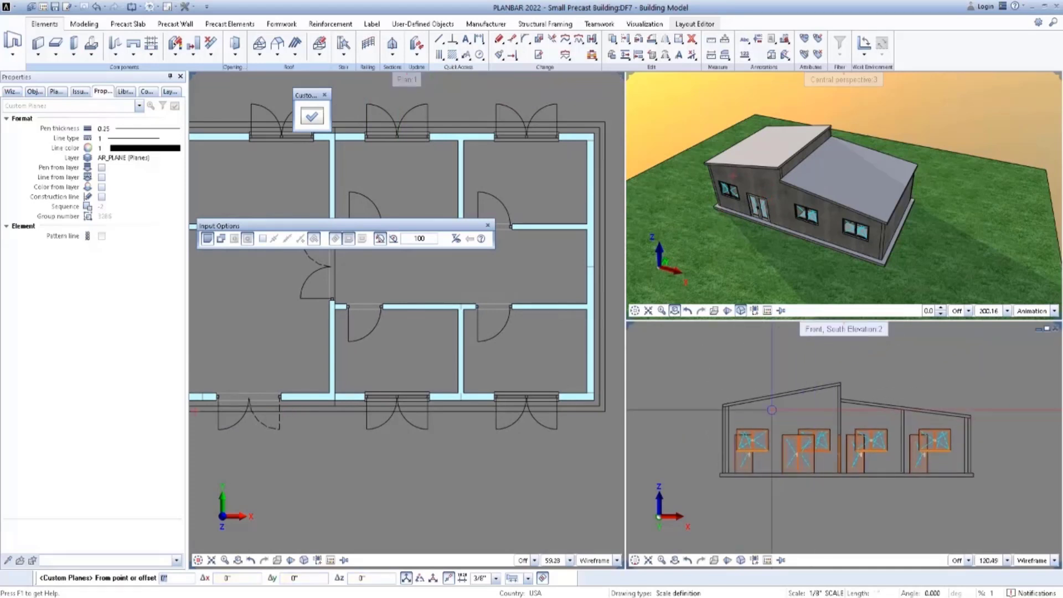
scroll(495, 344, down, 2)
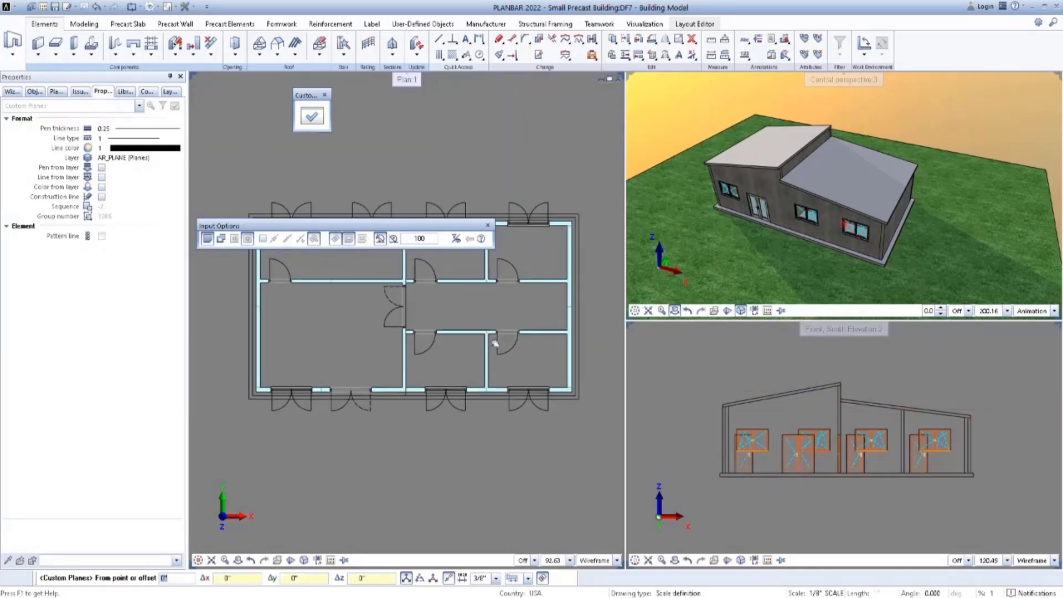
key(Escape)
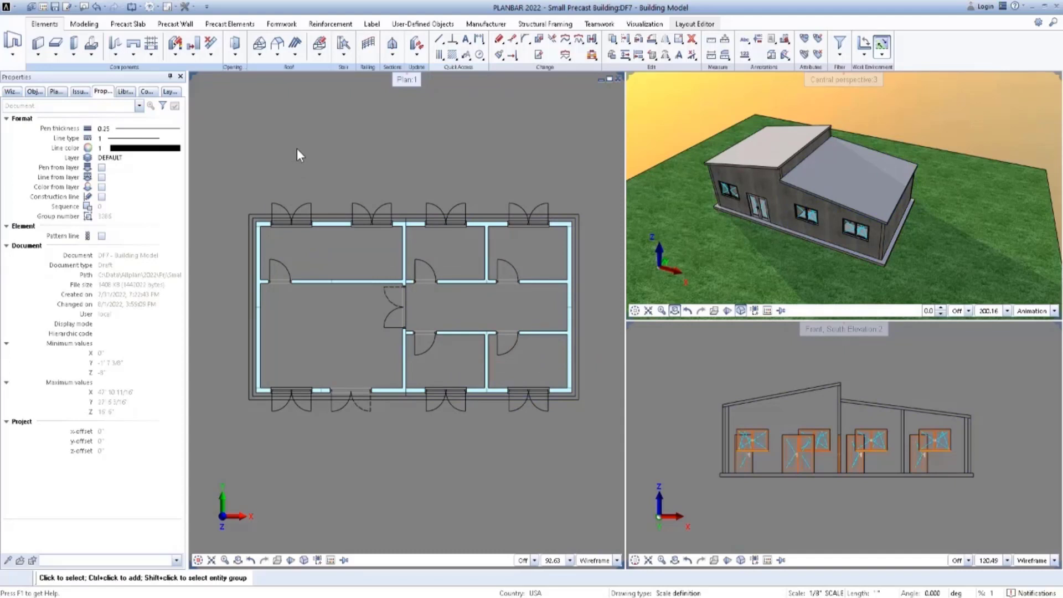
click(181, 25)
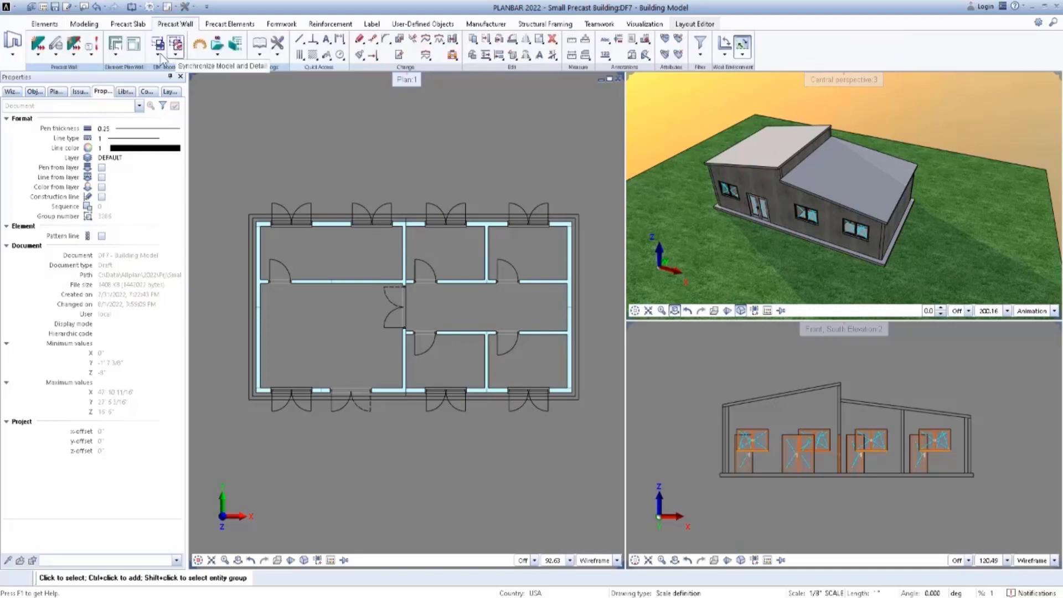
click(39, 55)
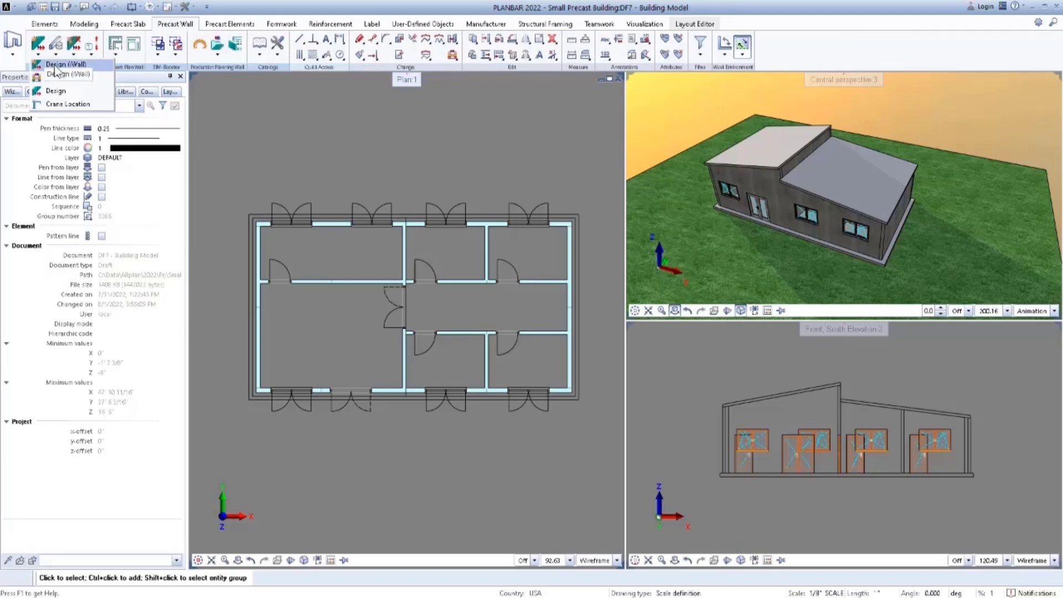
click(61, 71)
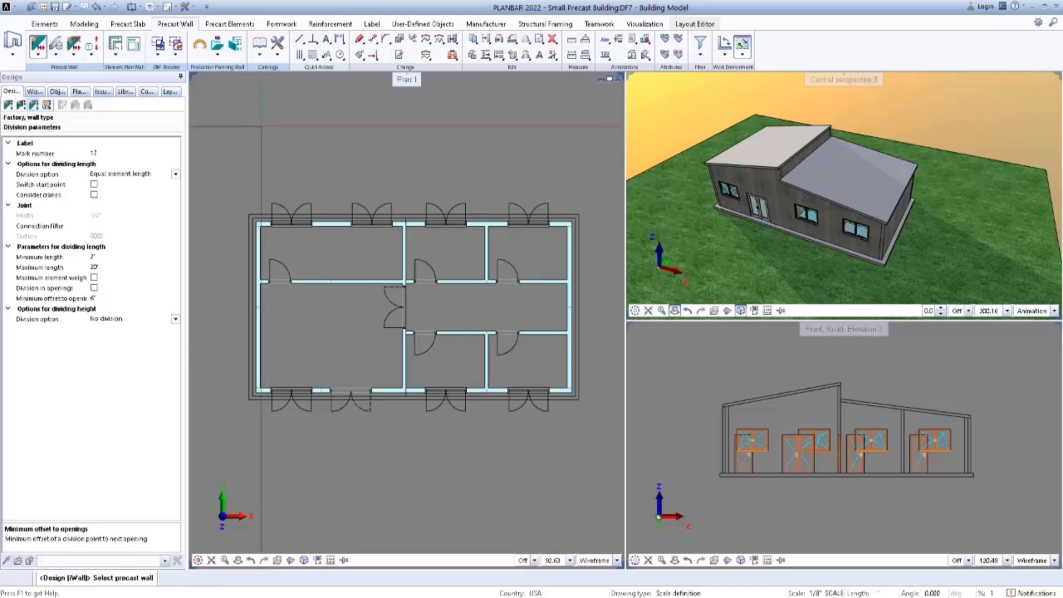
click(9, 106)
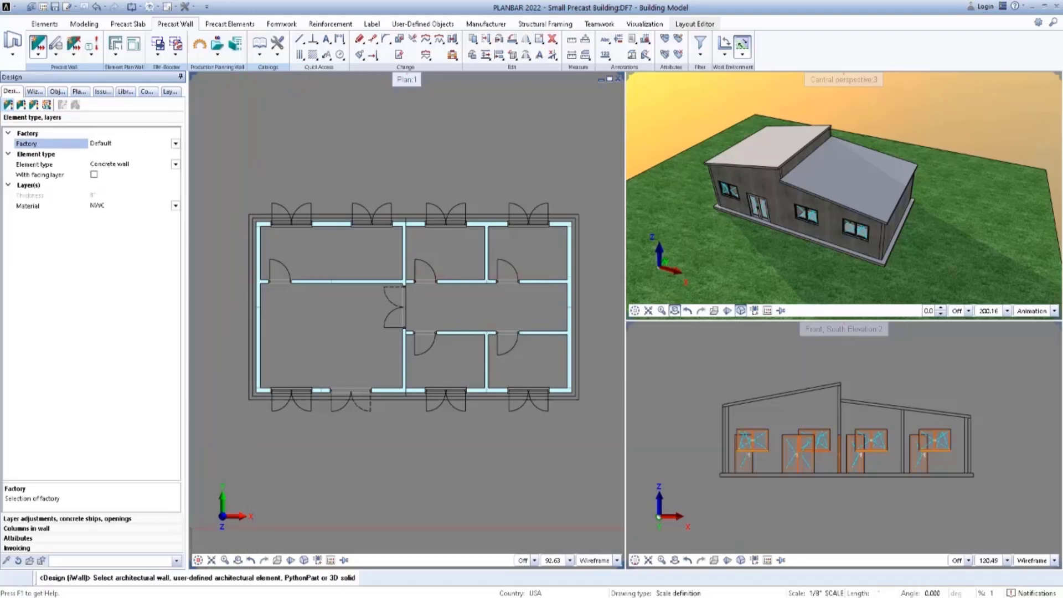
Load the office favorite Wall_Type.precastMW_WEN_Default and apply the precast concrete wall design to all walls of the floor plan.
click(178, 565)
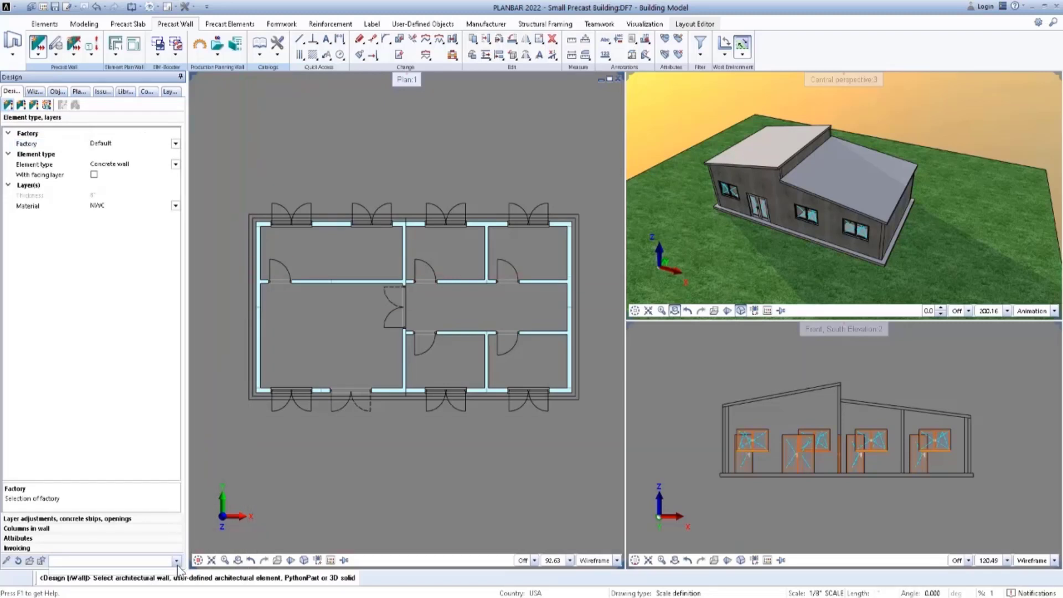
click(29, 562)
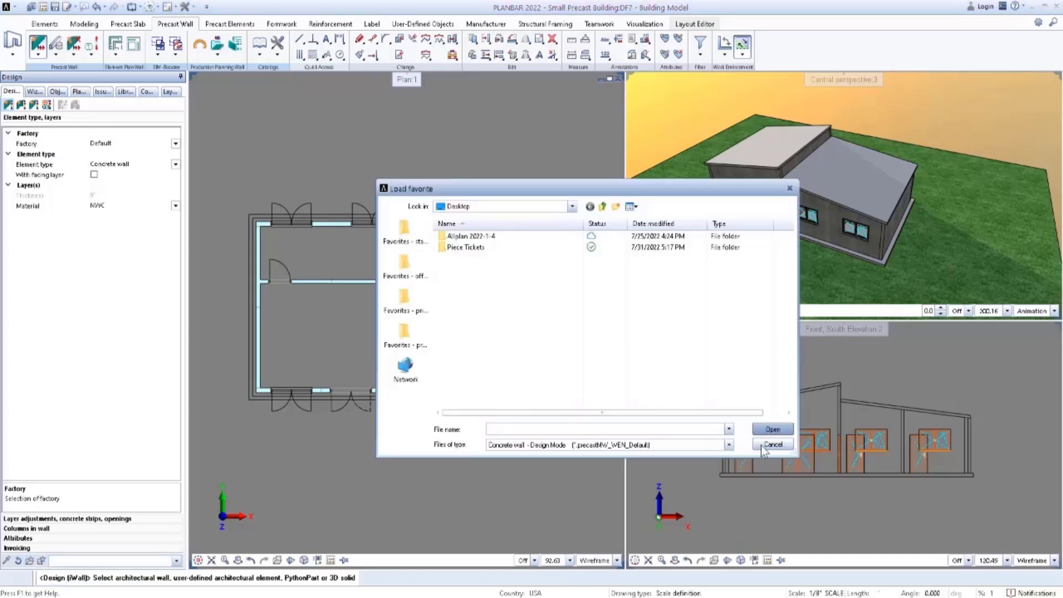
click(413, 270)
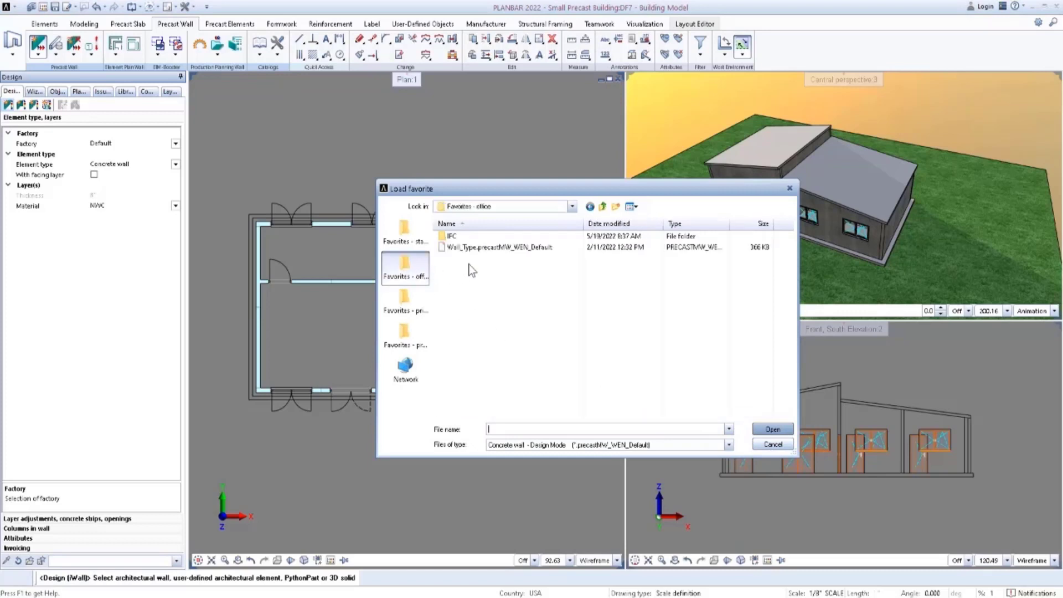
click(499, 249)
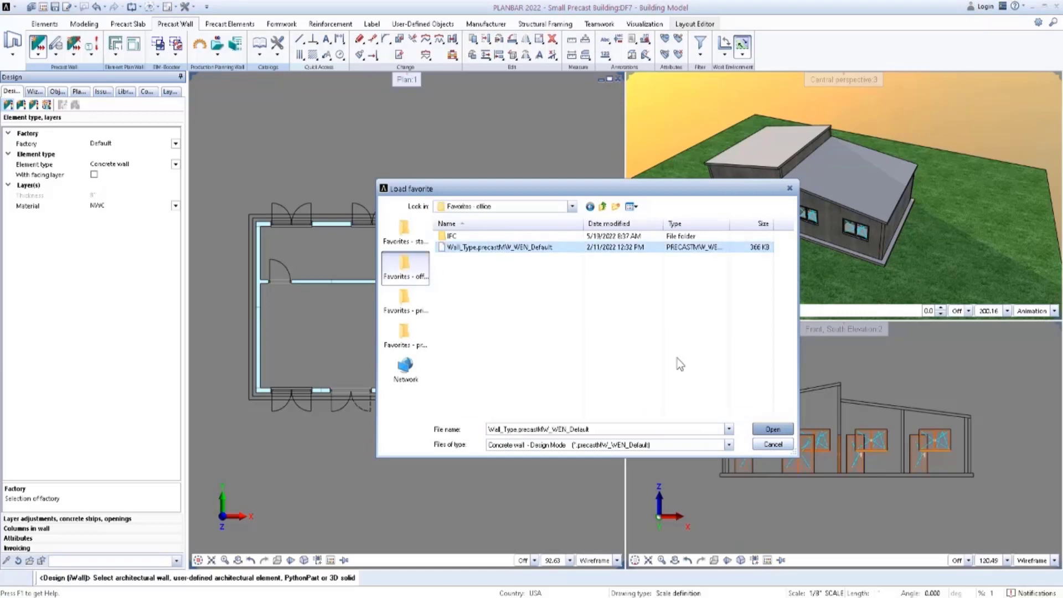
click(783, 431)
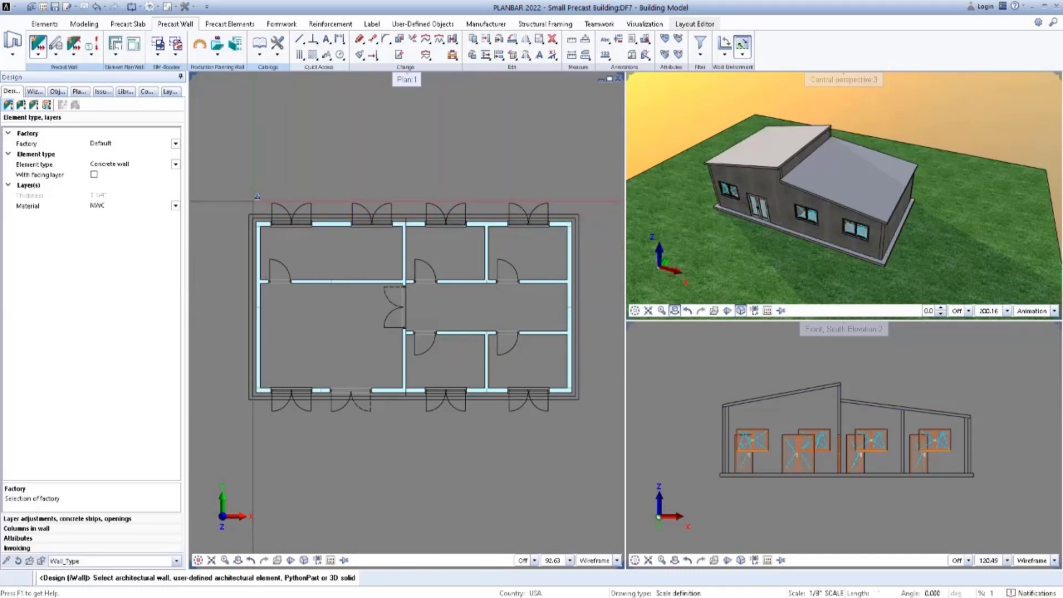
drag(255, 201, 579, 396)
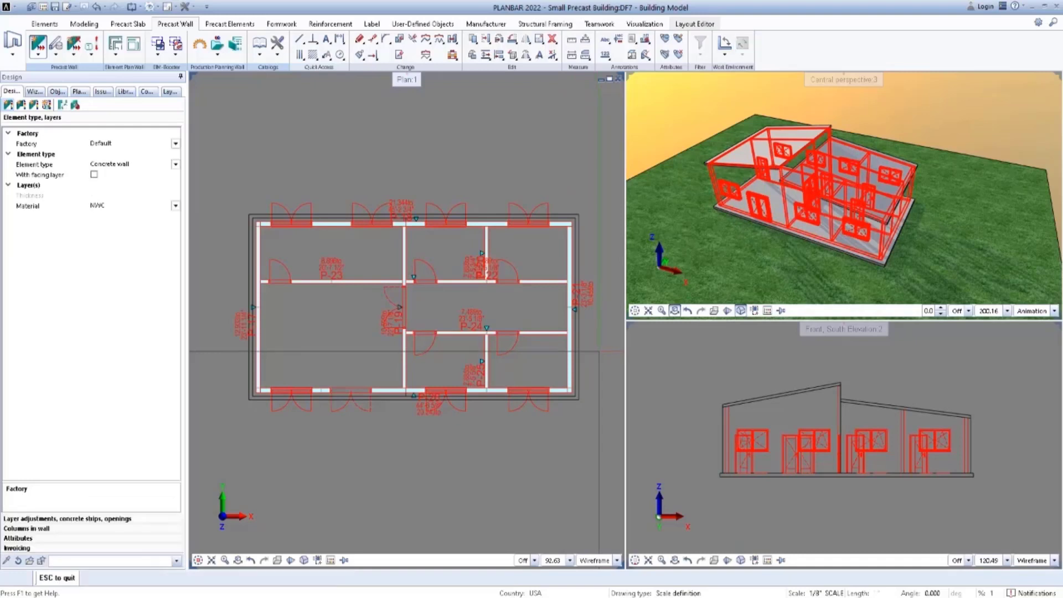
middle_drag(610, 346, 595, 324)
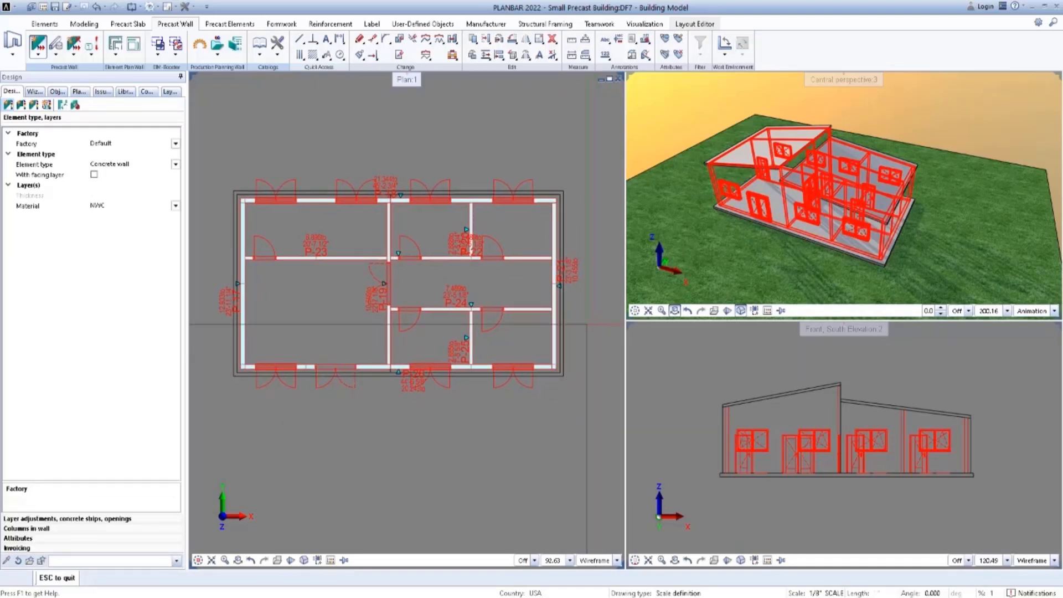
Create a corner connection between the west and south precast walls at the building's southwest corner.
click(24, 111)
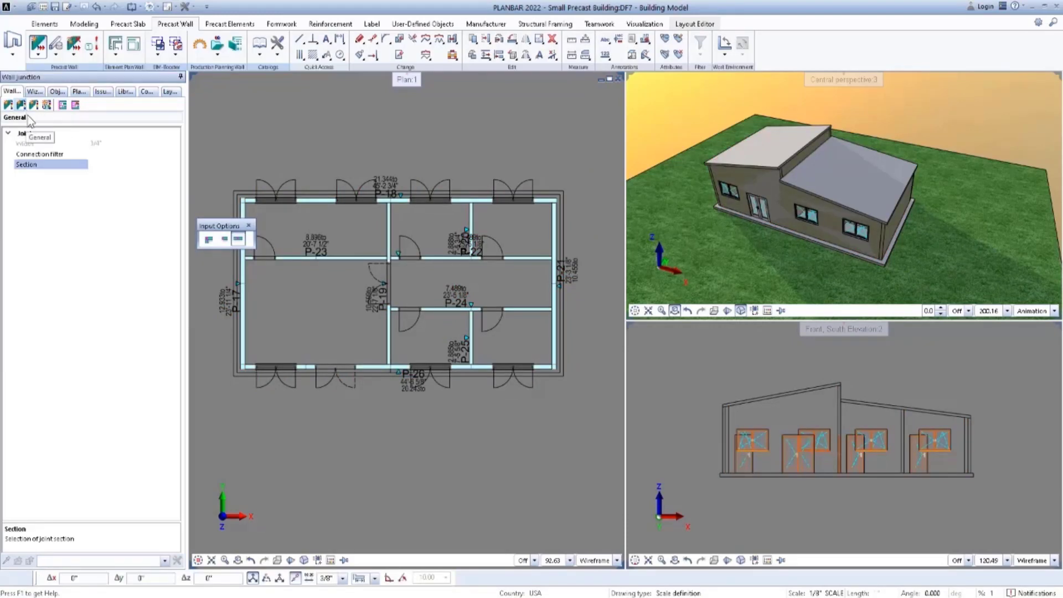
click(209, 242)
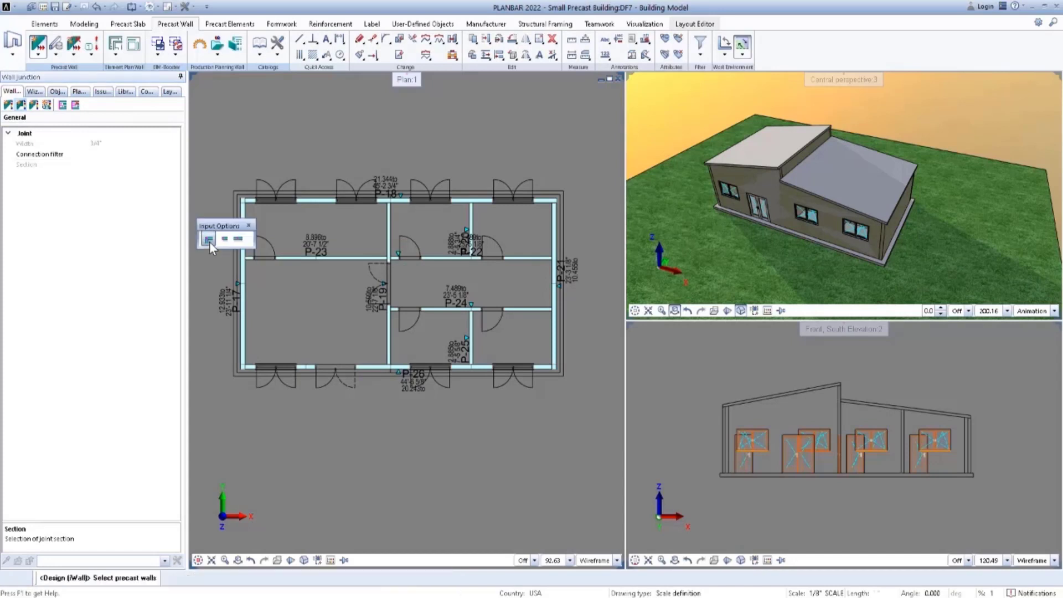
scroll(242, 372, up, 7)
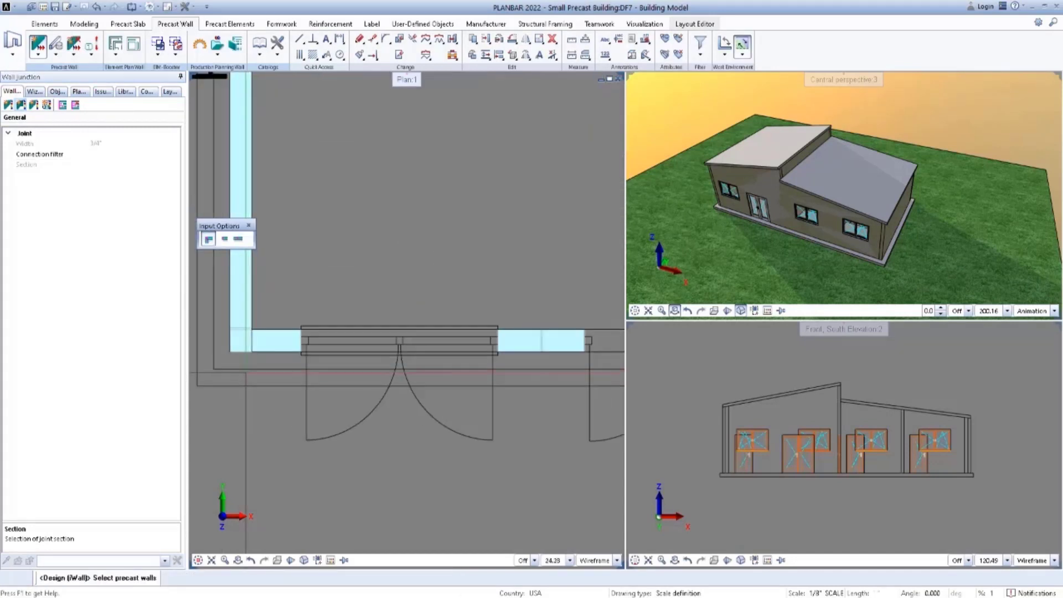
drag(263, 365, 237, 342)
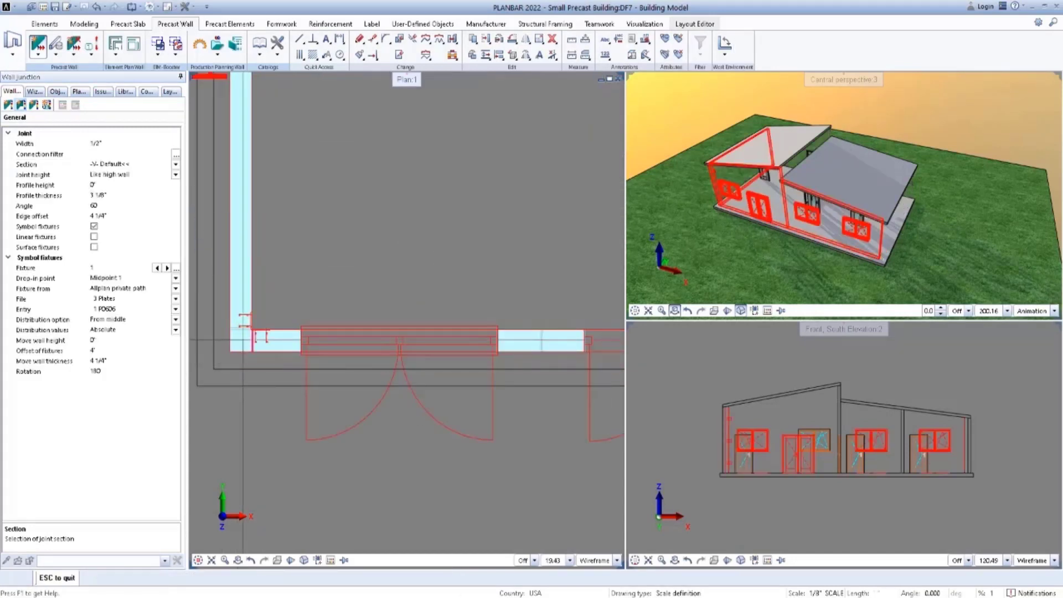
Try the Miter section on the southwest corner joint, replace it with -V- Default and accept the connection.
click(176, 164)
click(117, 273)
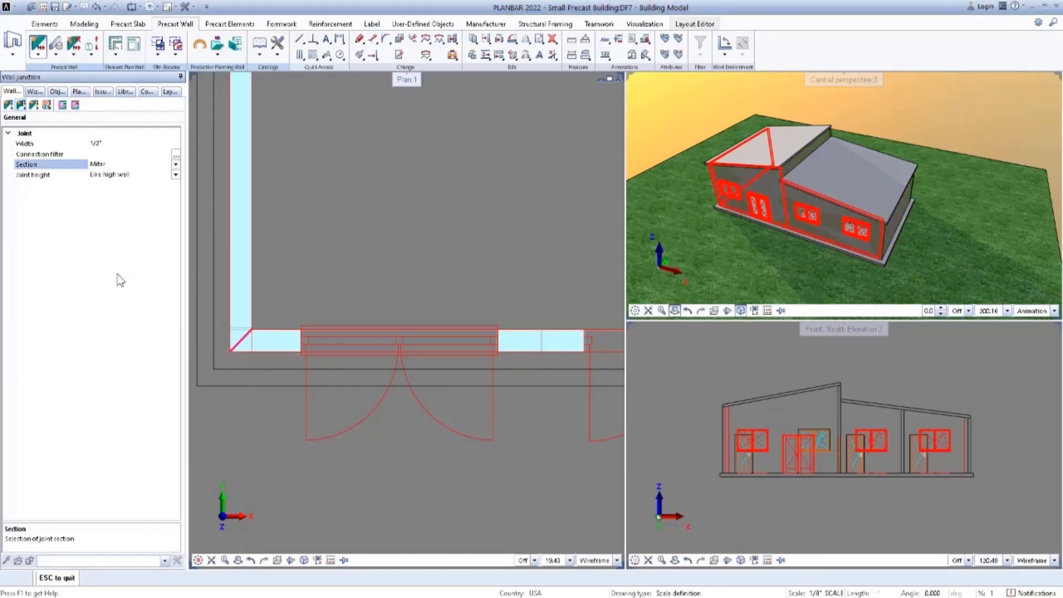
click(176, 165)
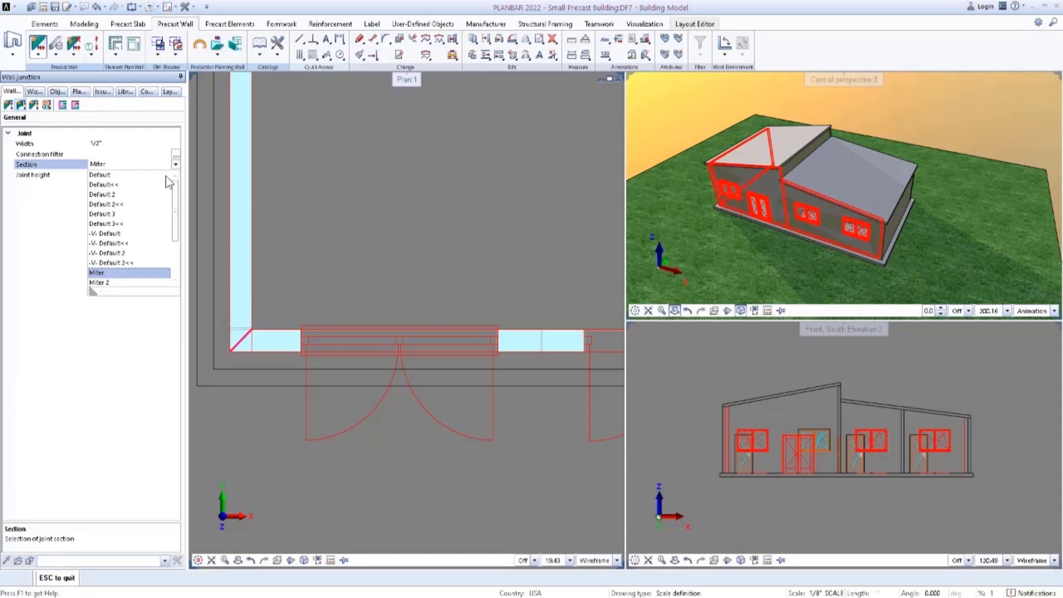
click(118, 234)
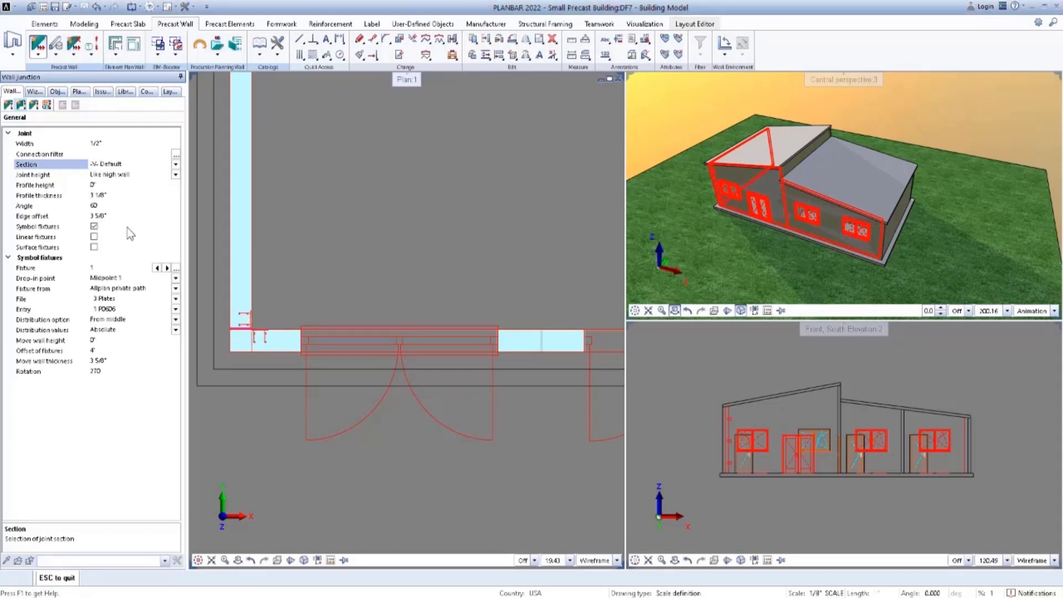
scroll(296, 233, down, 4)
scroll(296, 232, down, 3)
middle_drag(287, 151, 256, 226)
scroll(236, 171, up, 1)
key(Escape)
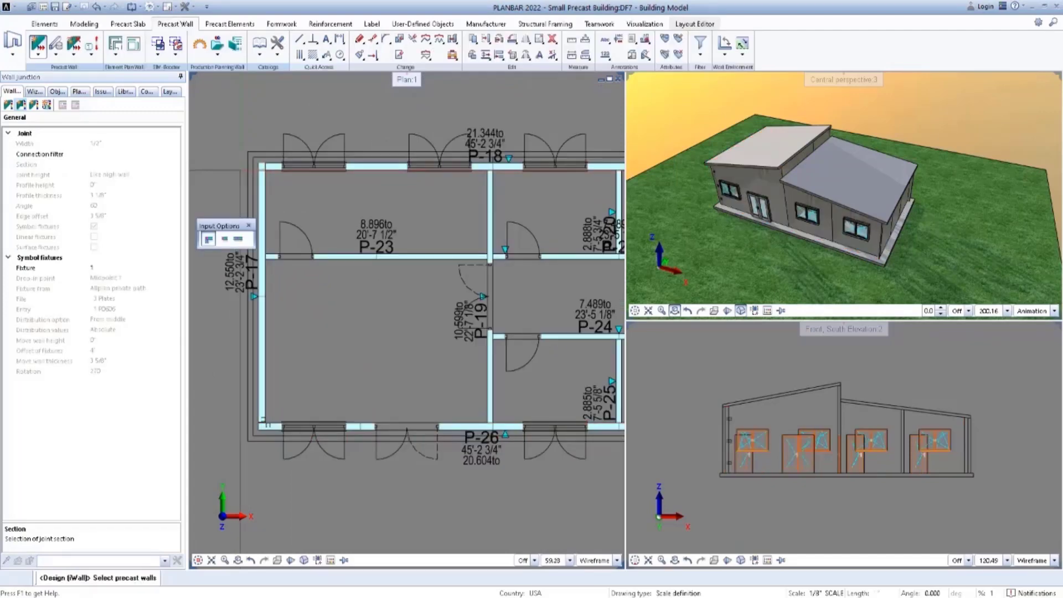
Connect the west and north walls at the northwest corner using the -V- Default<< joint section.
scroll(253, 169, up, 4)
click(274, 178)
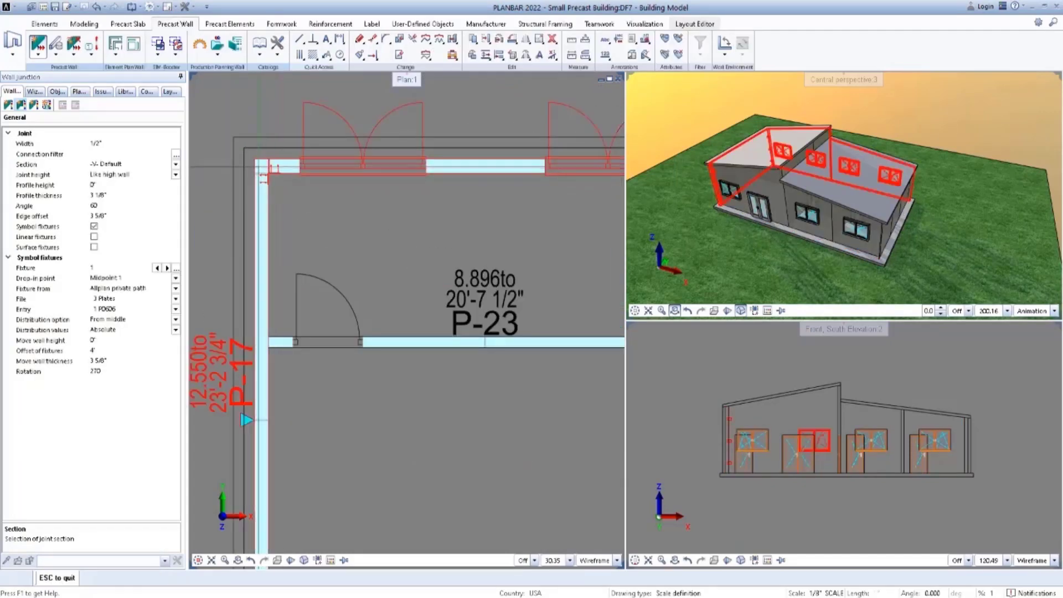
click(175, 165)
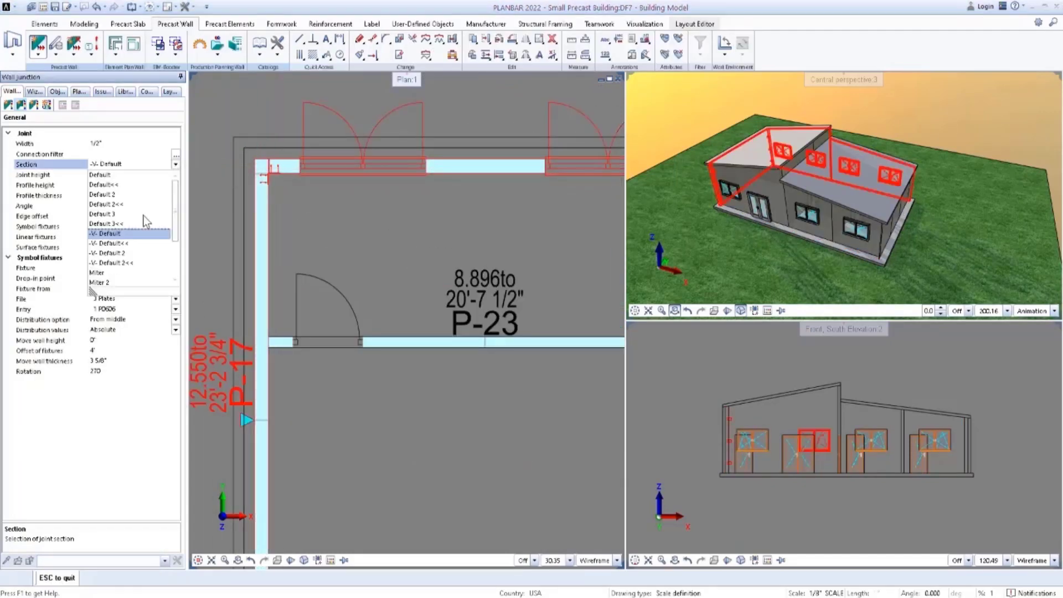
click(127, 243)
scroll(220, 232, down, 3)
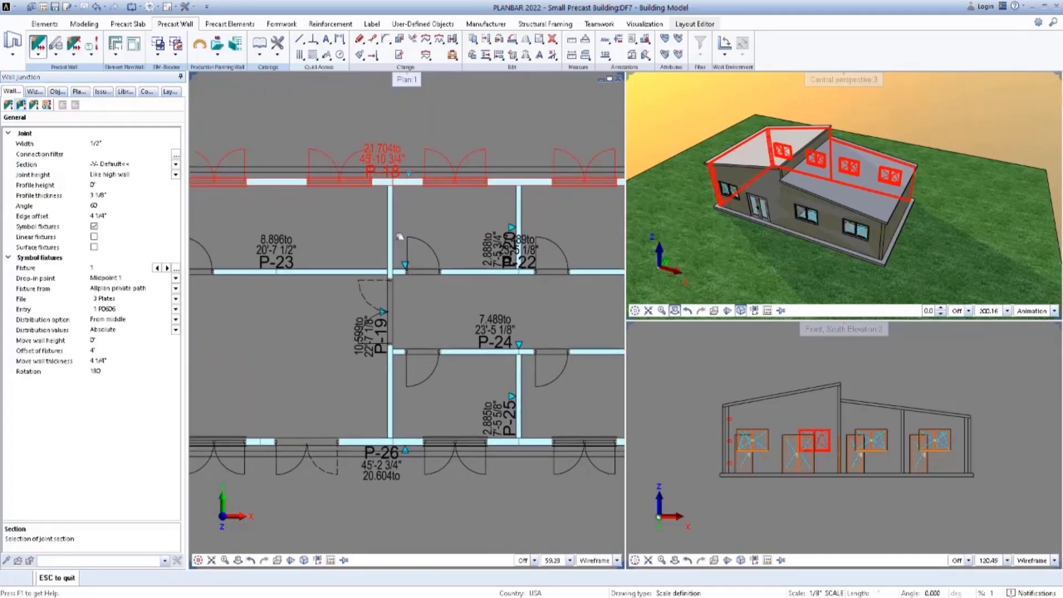
middle_drag(399, 236, 244, 233)
scroll(502, 182, up, 4)
key(Escape)
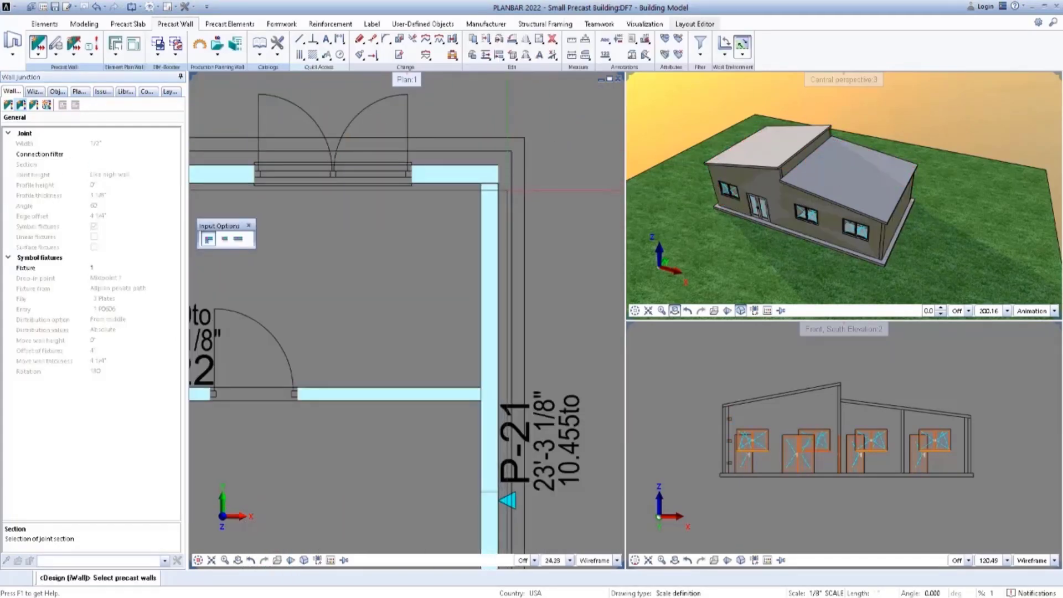
Connect the north and east walls at the northeast corner using the -V- Default joint section.
drag(506, 191, 488, 170)
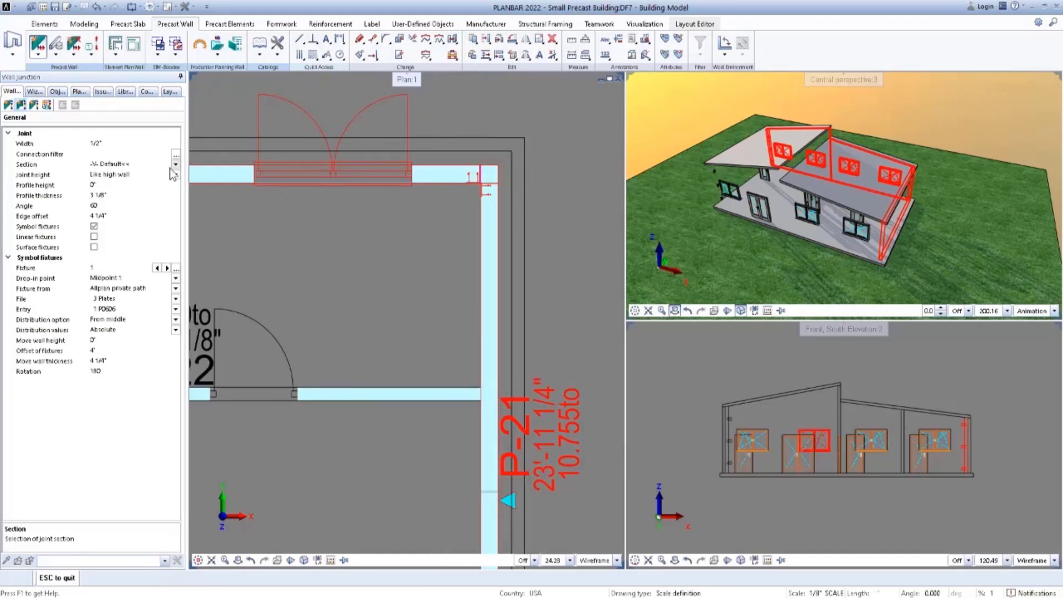
click(175, 165)
click(108, 233)
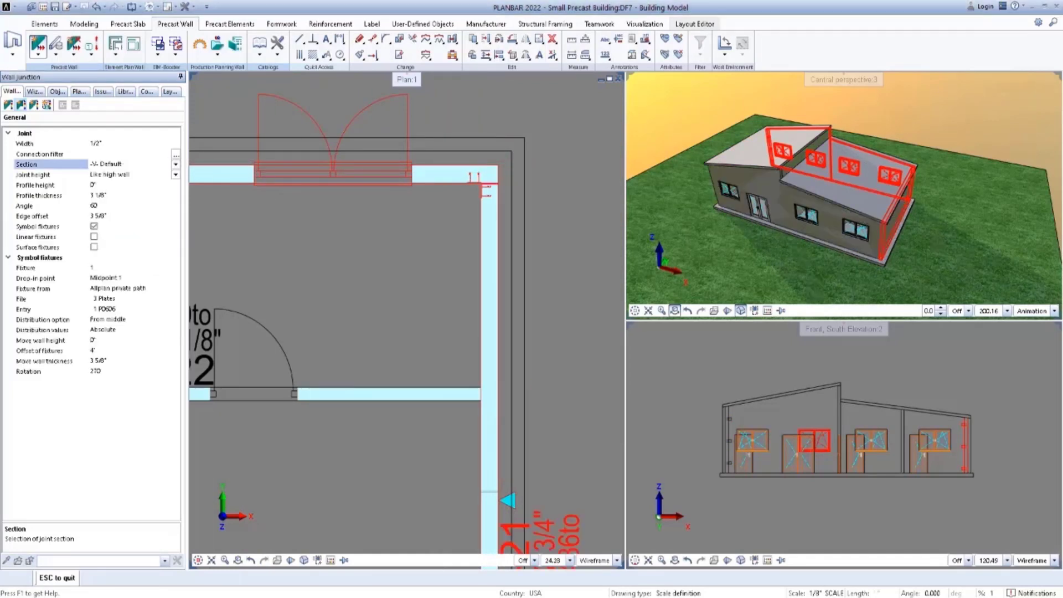
scroll(410, 229, down, 1)
middle_drag(428, 308, 426, 195)
scroll(425, 196, down, 3)
scroll(450, 386, up, 4)
key(Escape)
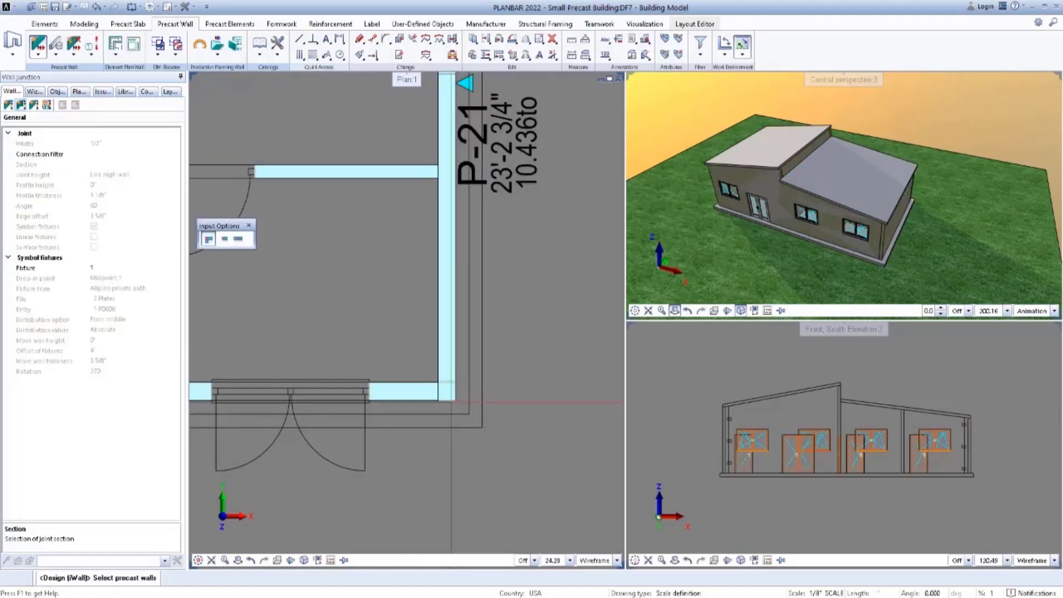
Connect the east and south walls at the southeast corner using the -V- Default<< joint section.
scroll(451, 393, up, 2)
click(443, 383)
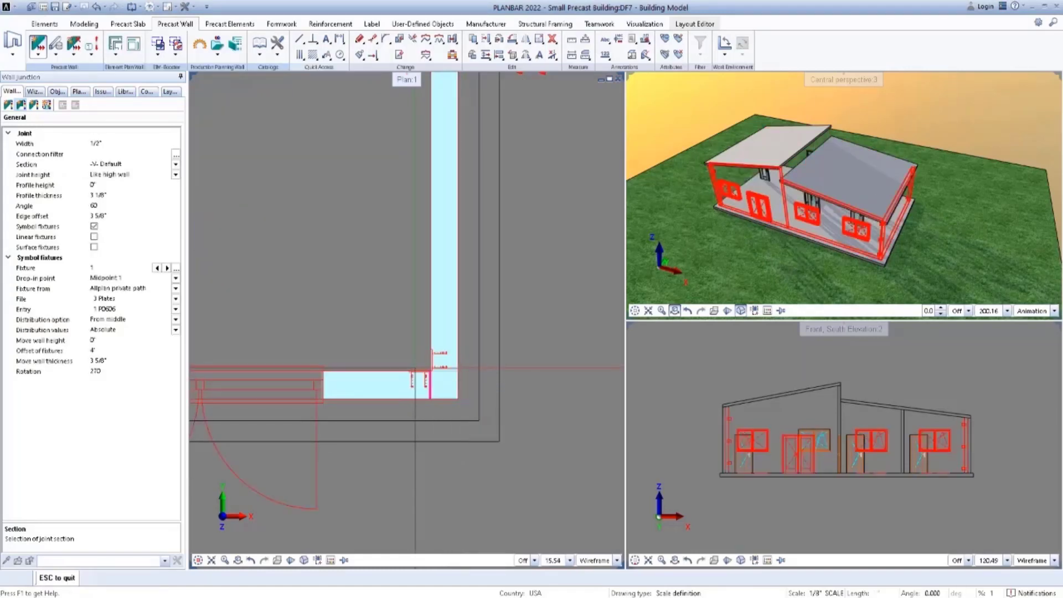
click(175, 164)
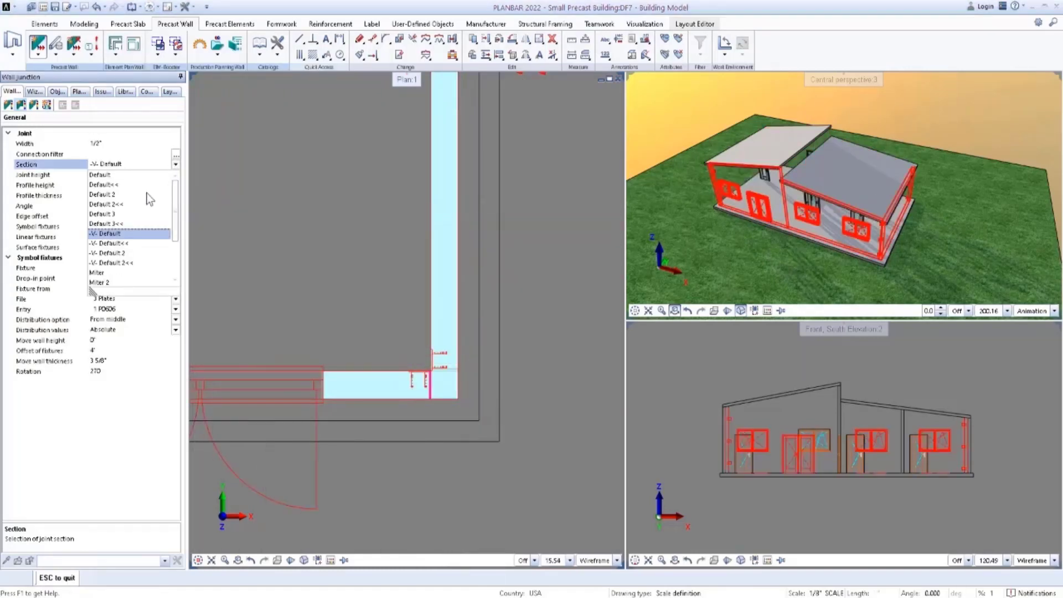
click(111, 243)
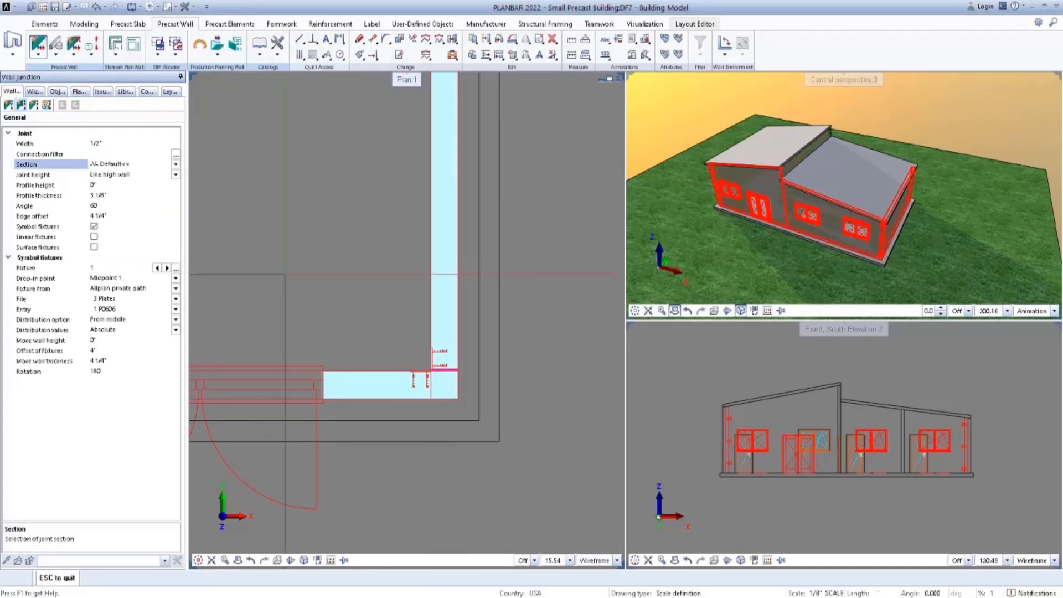
scroll(381, 295, down, 3)
scroll(357, 287, down, 3)
middle_drag(333, 281, 460, 308)
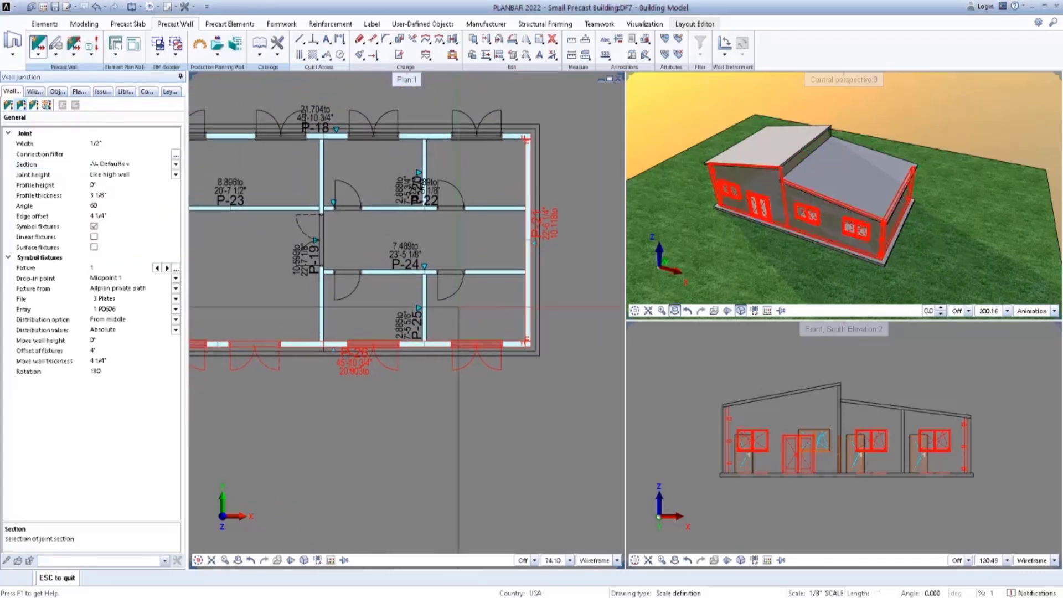
key(Escape)
Divide the south exterior wall with a straight joint where the interior cross wall's right face meets its outer face, using the Default section.
middle_drag(366, 283, 445, 288)
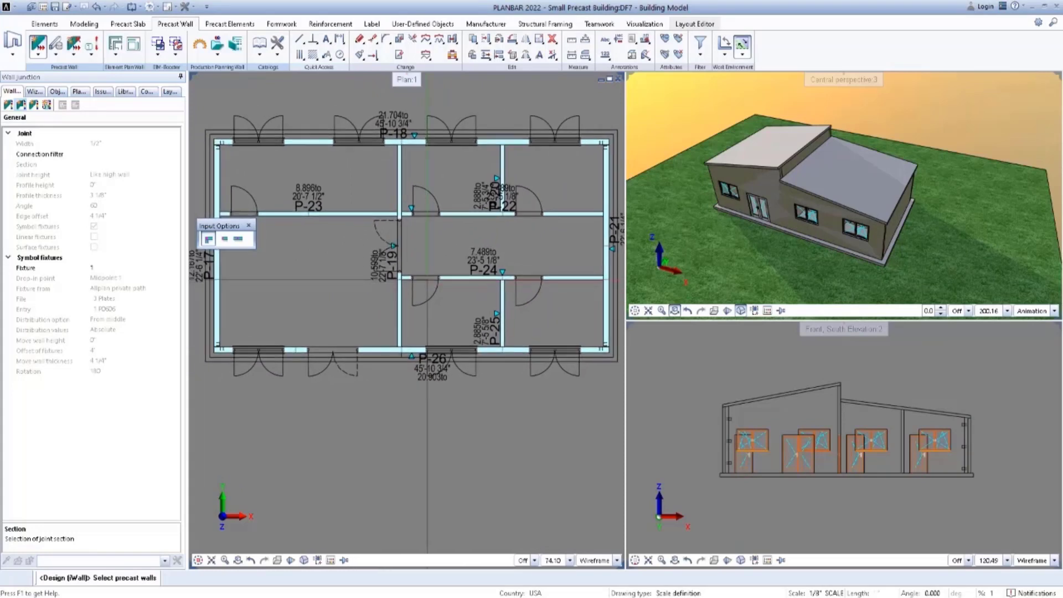
click(239, 242)
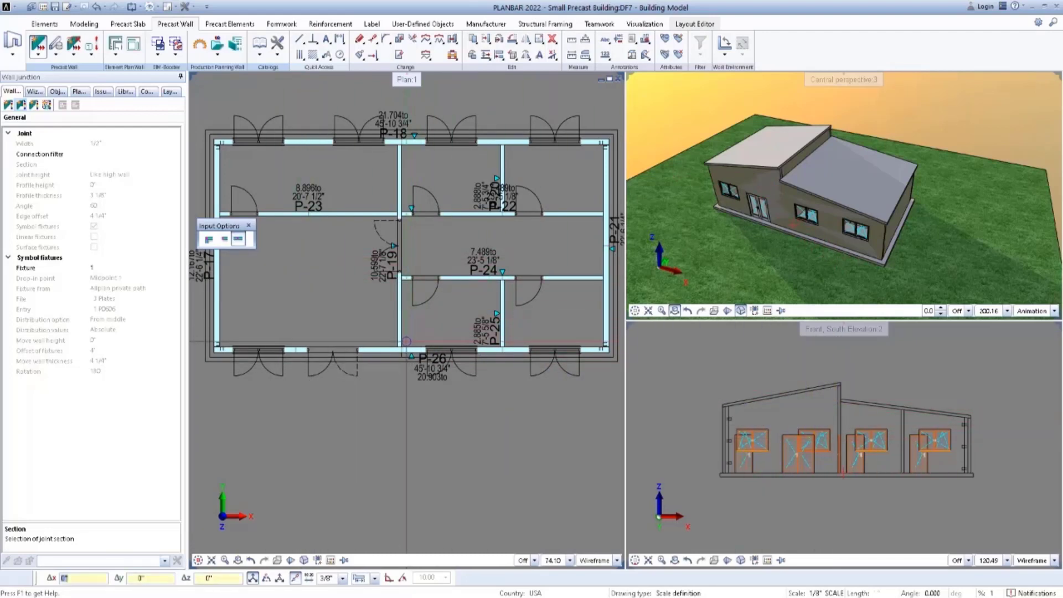
scroll(403, 348, up, 5)
scroll(398, 351, up, 3)
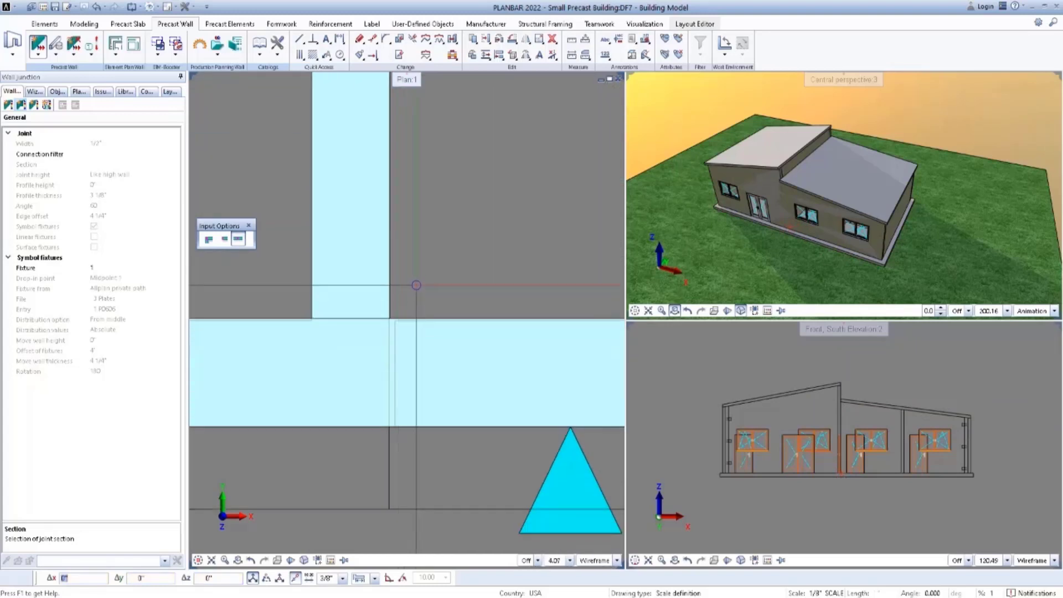
scroll(414, 291, up, 2)
right_click(413, 292)
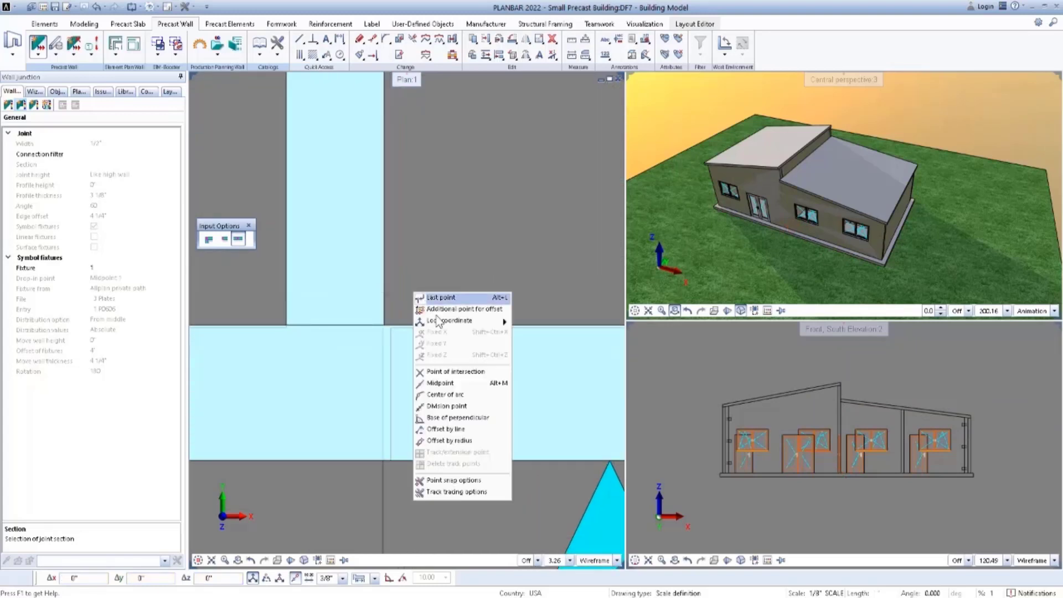
click(443, 368)
click(370, 447)
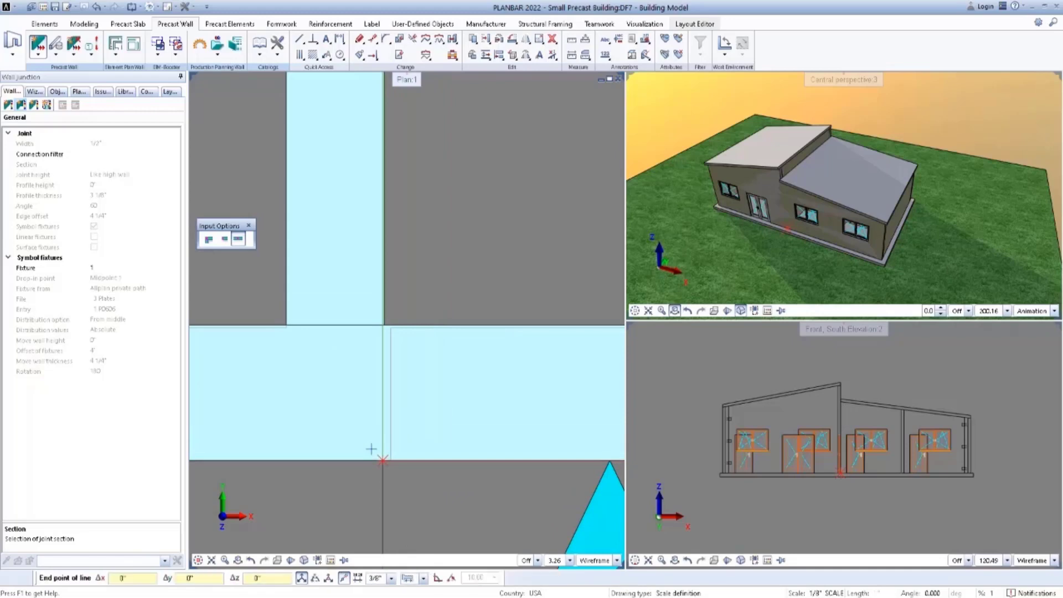
click(381, 449)
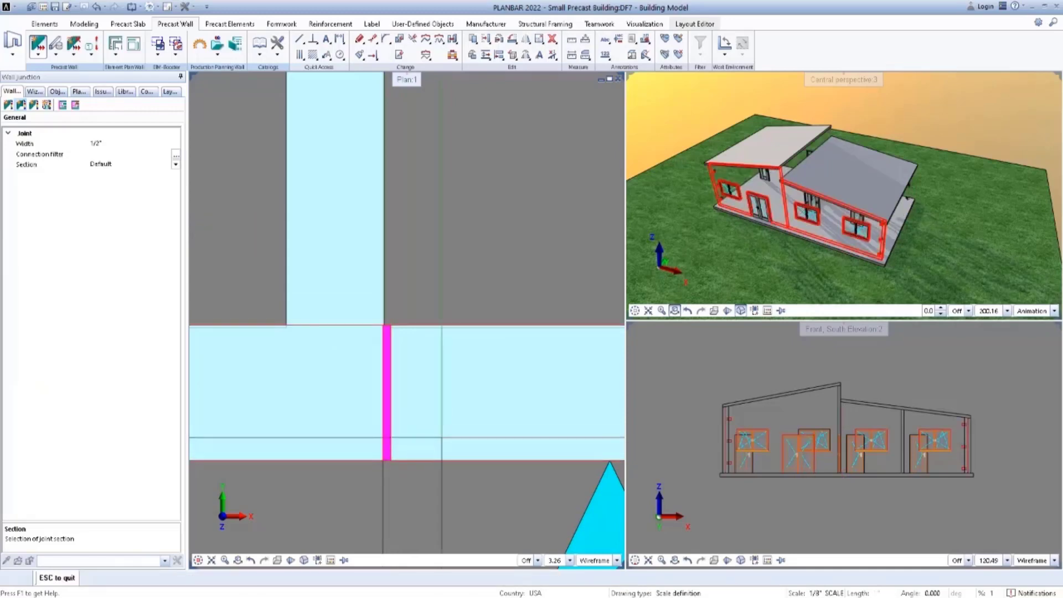
scroll(442, 428, down, 4)
scroll(442, 428, down, 10)
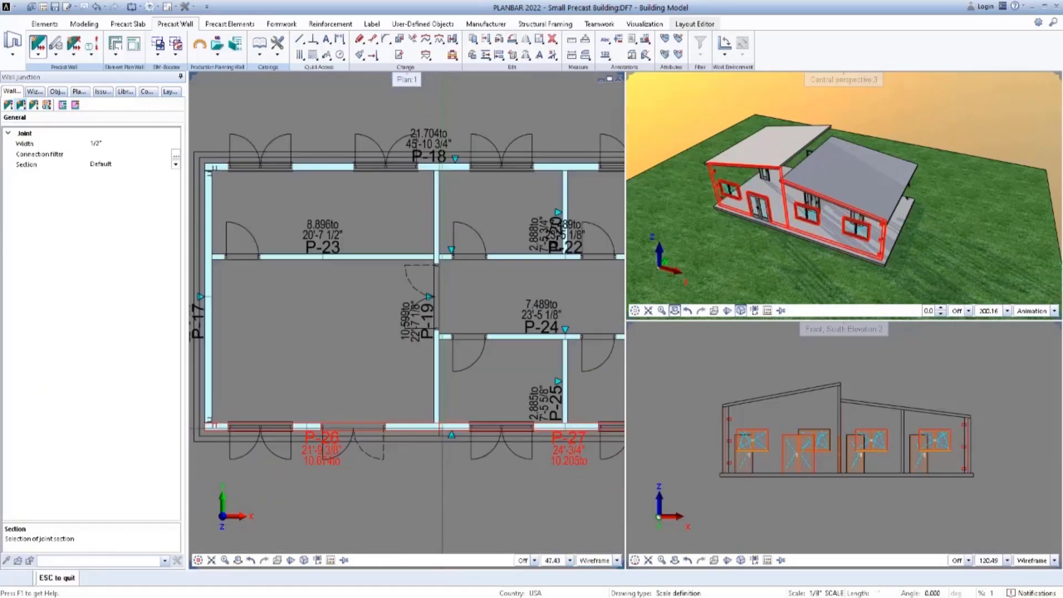
middle_drag(424, 423, 396, 390)
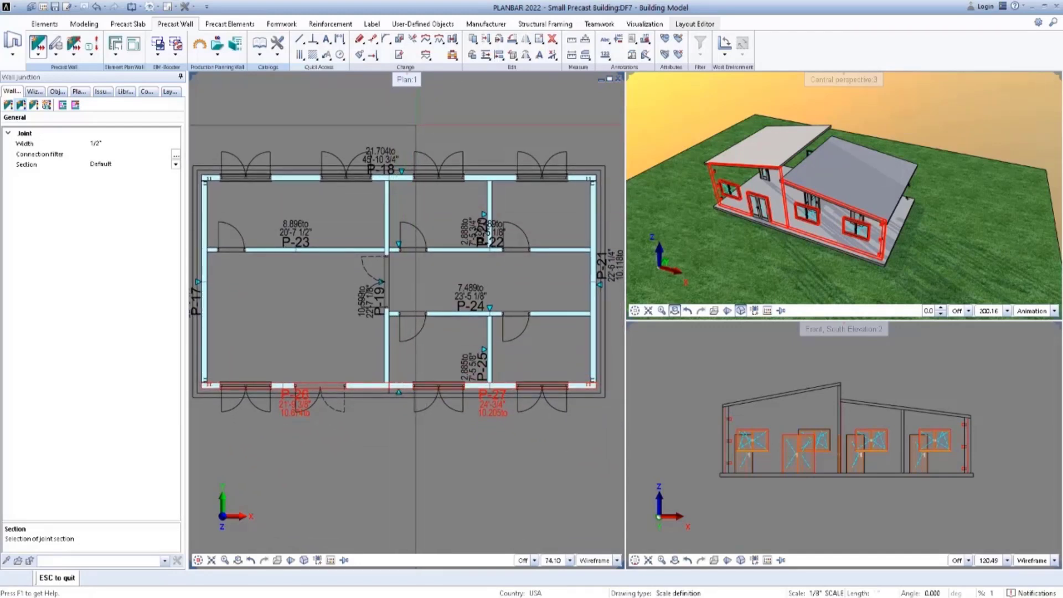
key(Escape)
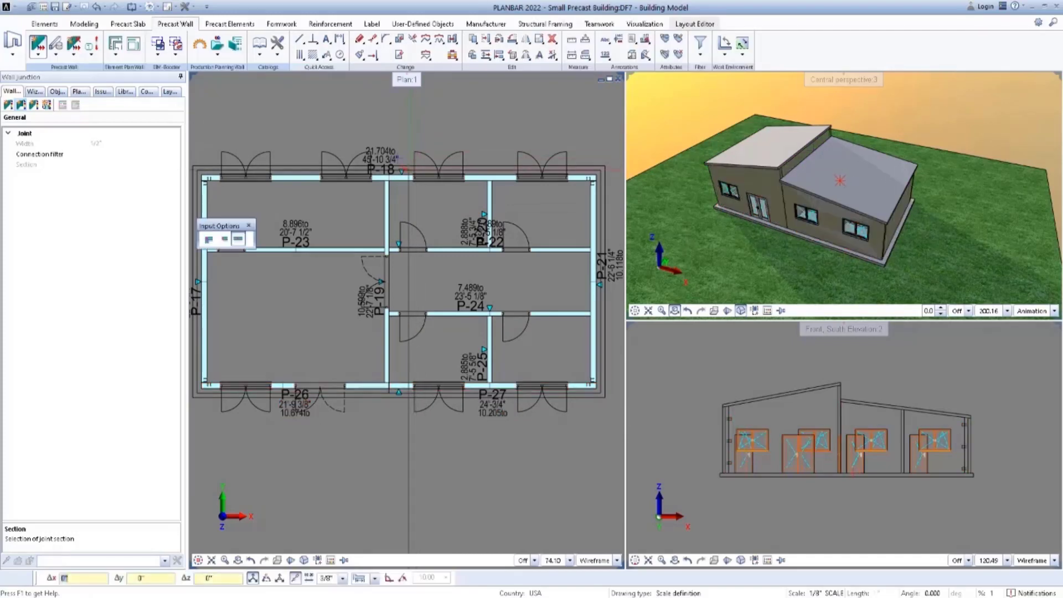
Divide the north exterior wall with a straight joint in line with the interior cross wall's right face, using the Default section.
scroll(391, 176, up, 4)
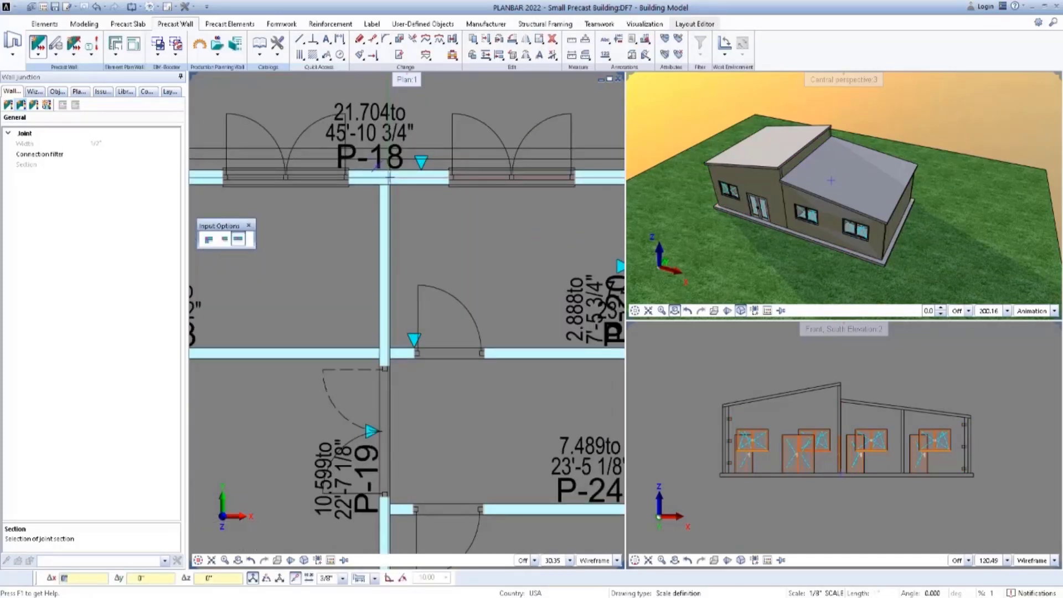
scroll(391, 176, up, 5)
right_click(428, 221)
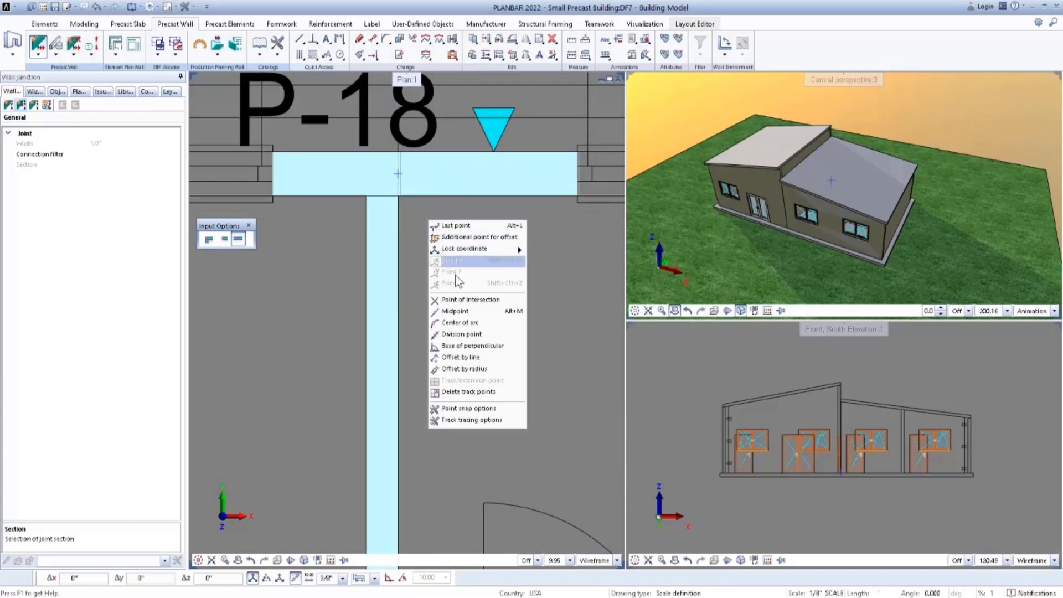
click(457, 311)
scroll(396, 153, up, 4)
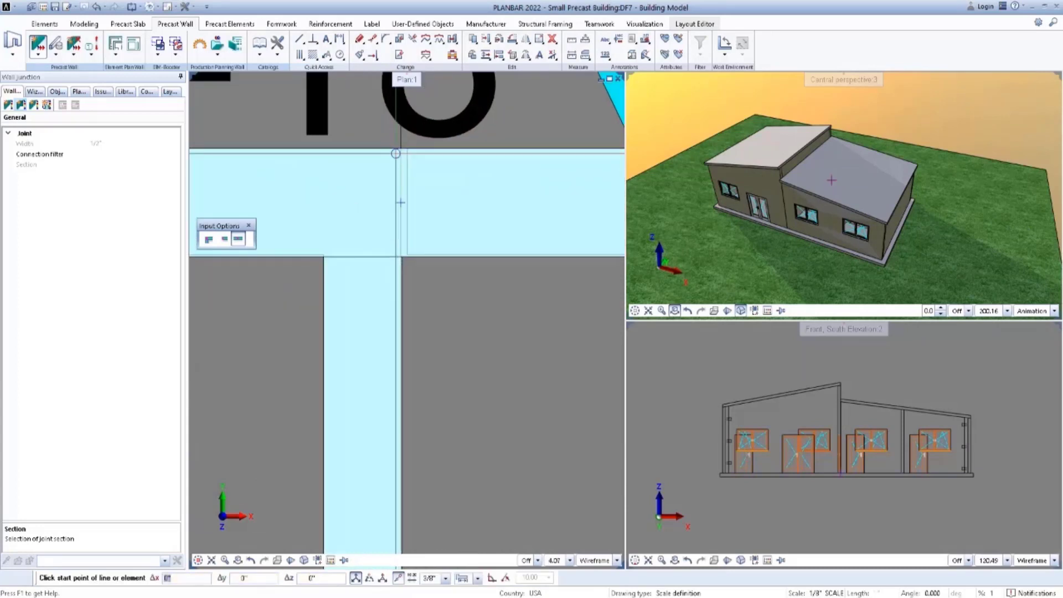
click(404, 149)
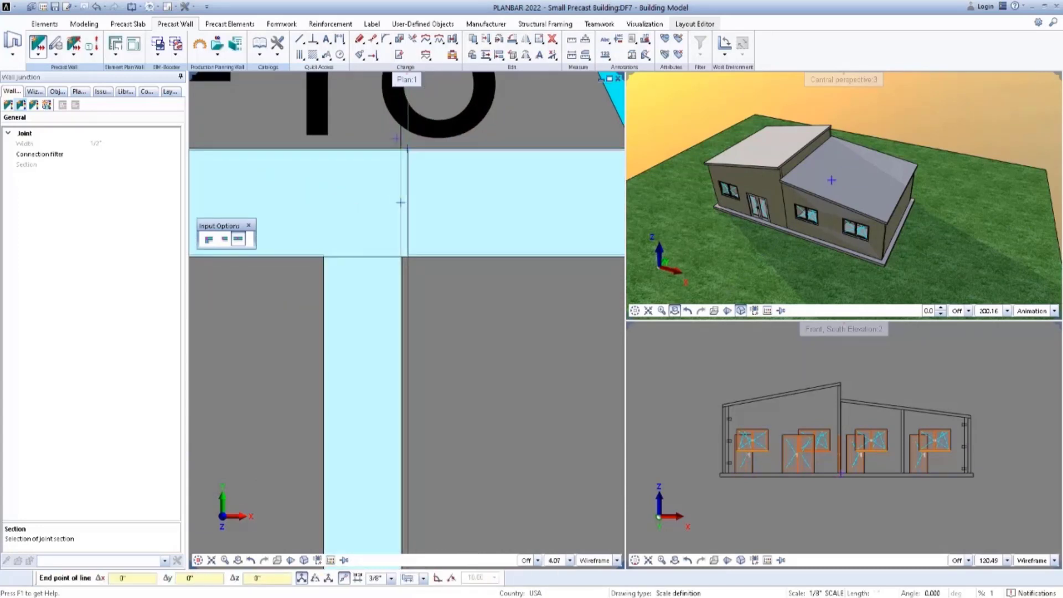
scroll(403, 145, up, 5)
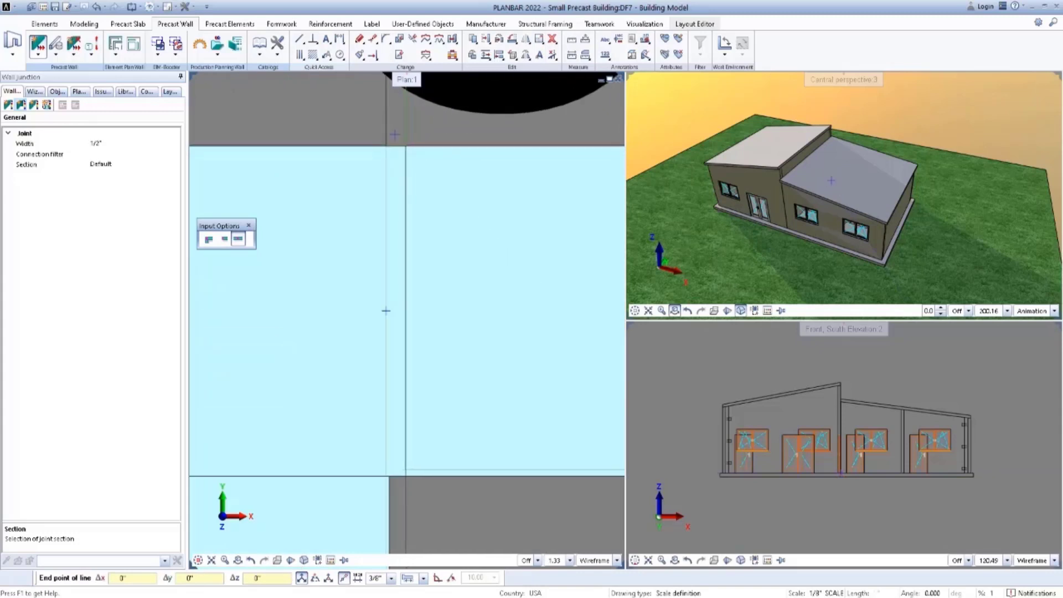
click(386, 311)
scroll(442, 199, down, 4)
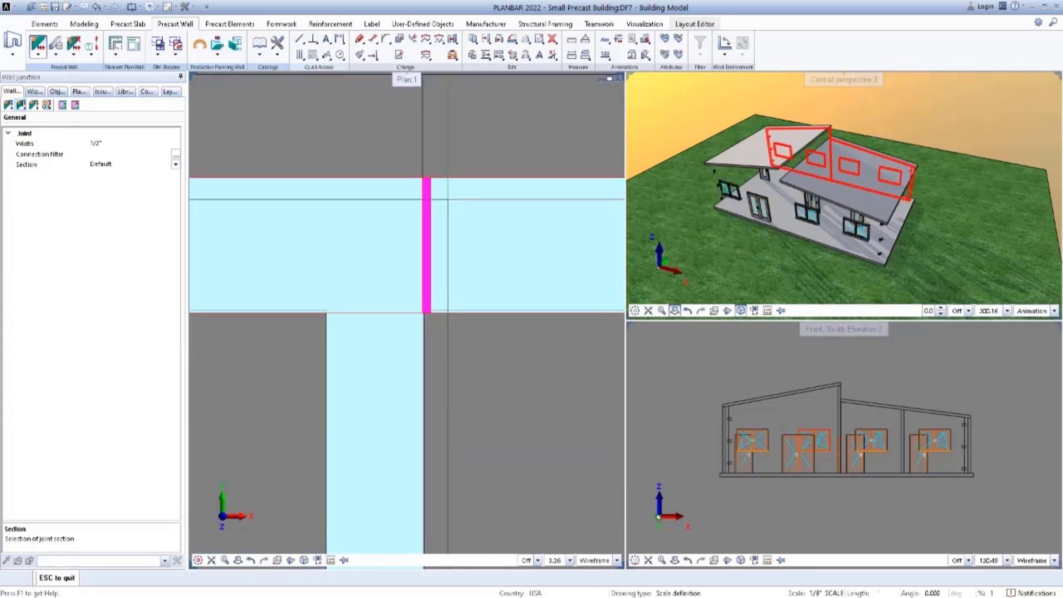
scroll(462, 212, down, 6)
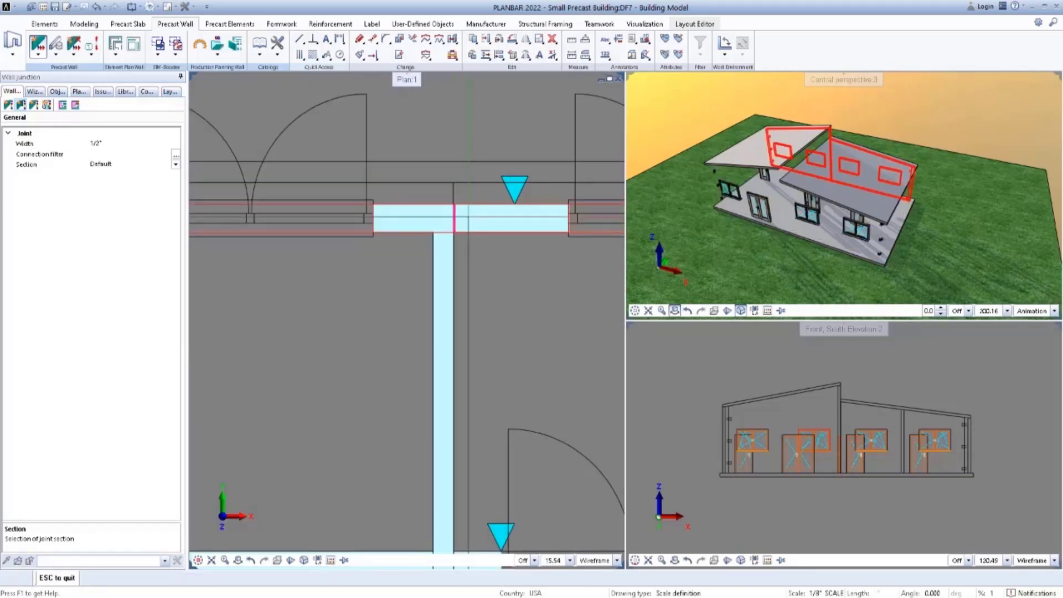
scroll(462, 222, down, 6)
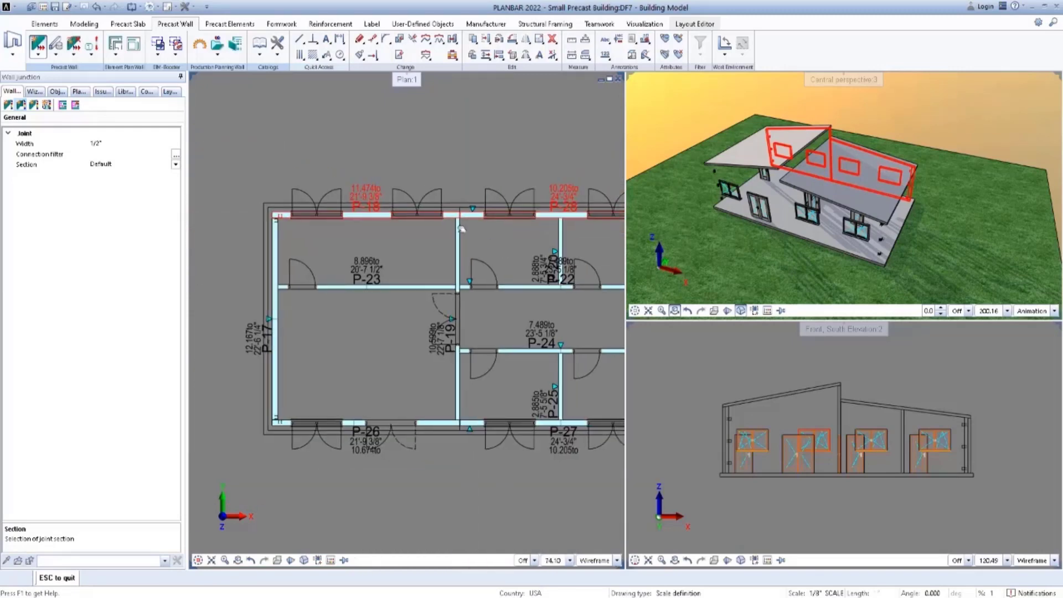
scroll(462, 228, down, 2)
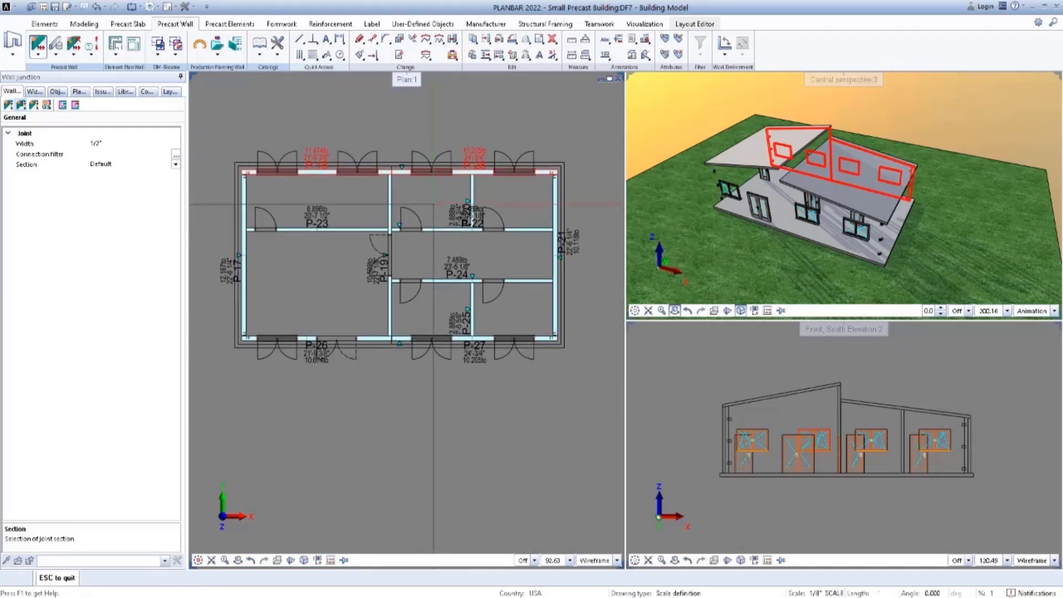
key(Escape)
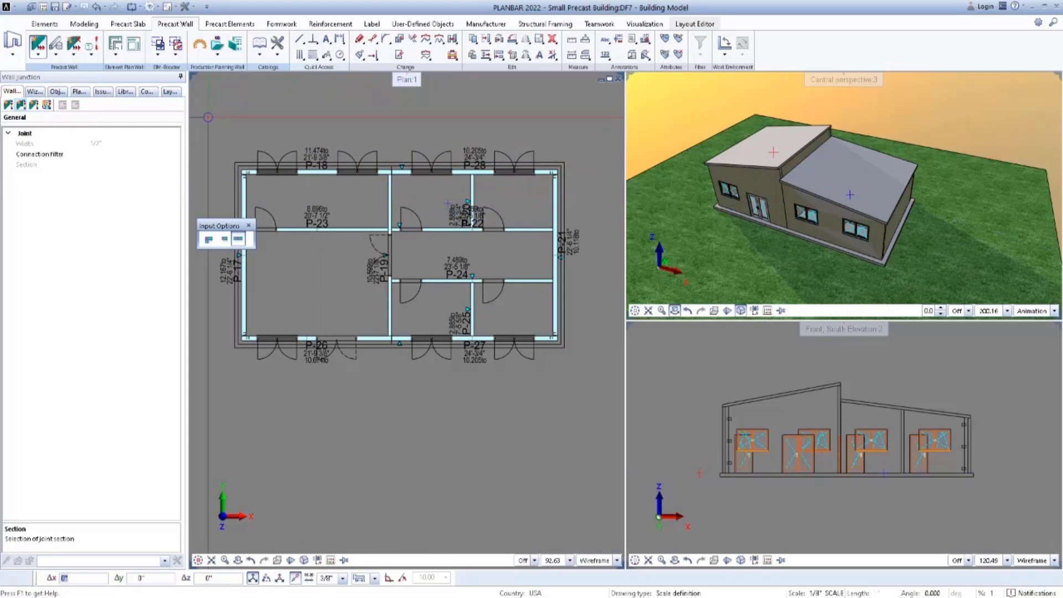
Divide the west wall automatically with the Equal element length option and a 20' maximum length.
click(33, 105)
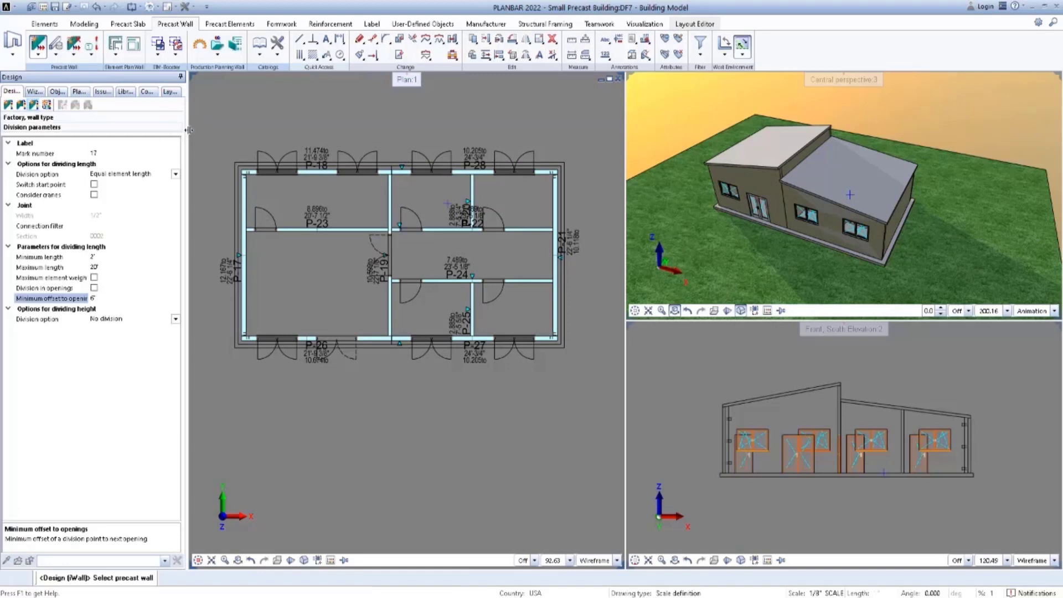
click(175, 174)
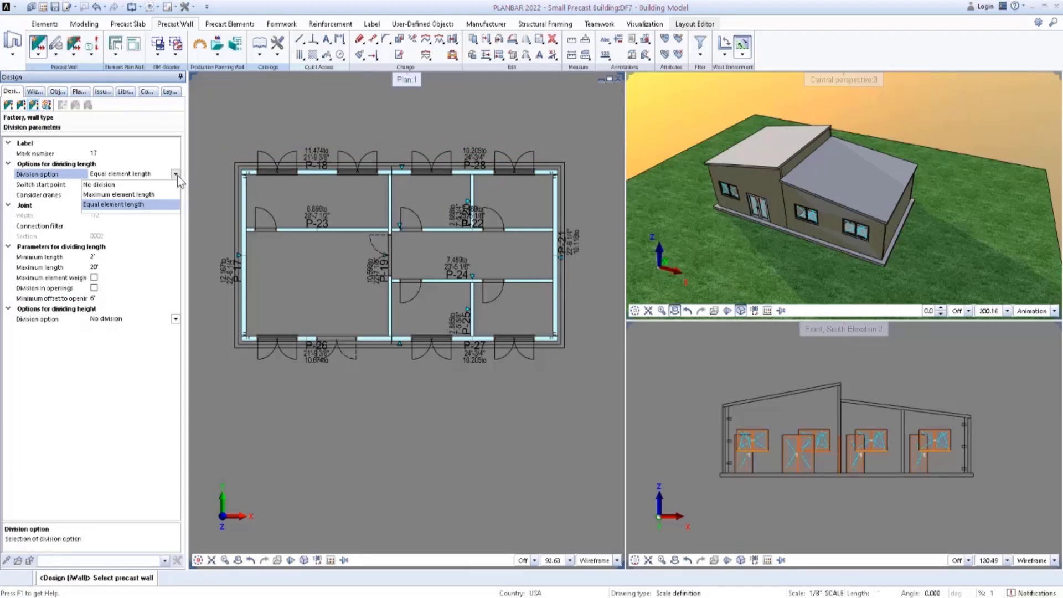
click(177, 174)
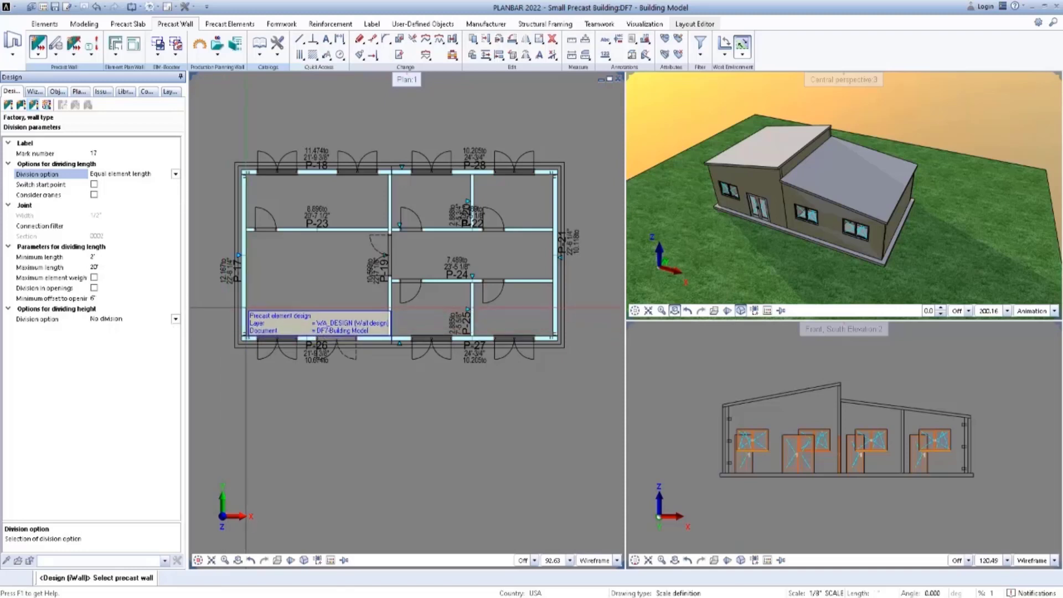
click(245, 307)
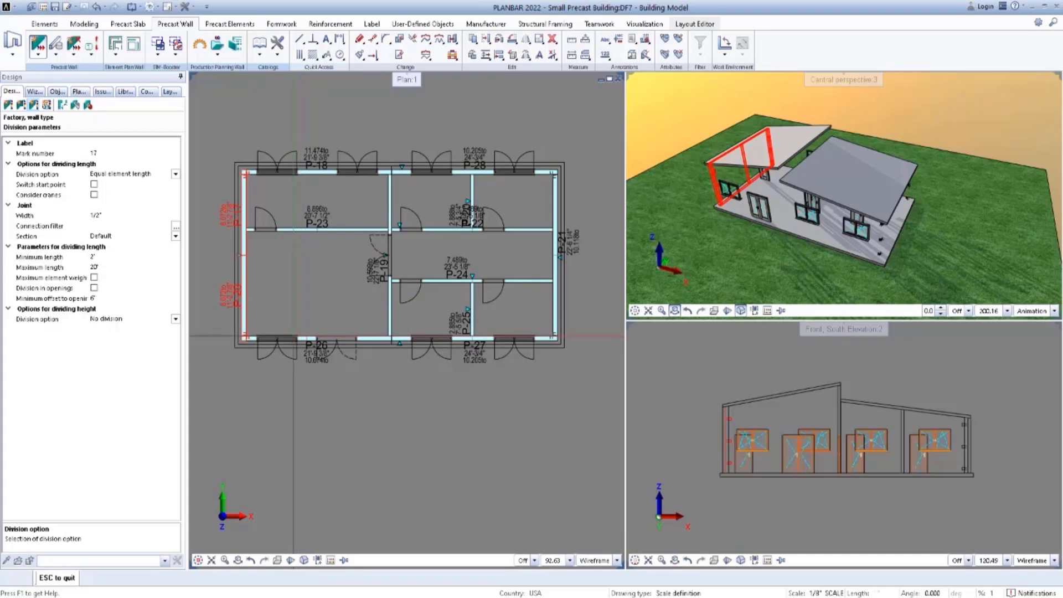
scroll(308, 336, up, 1)
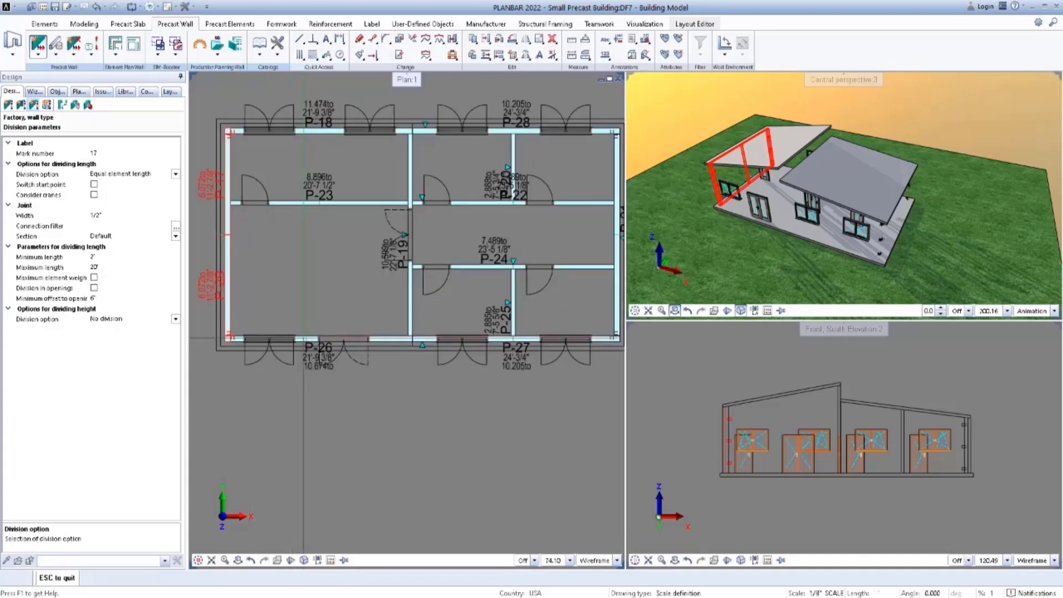
Try to divide the south wall into equal element lengths with division in openings turned off.
click(305, 337)
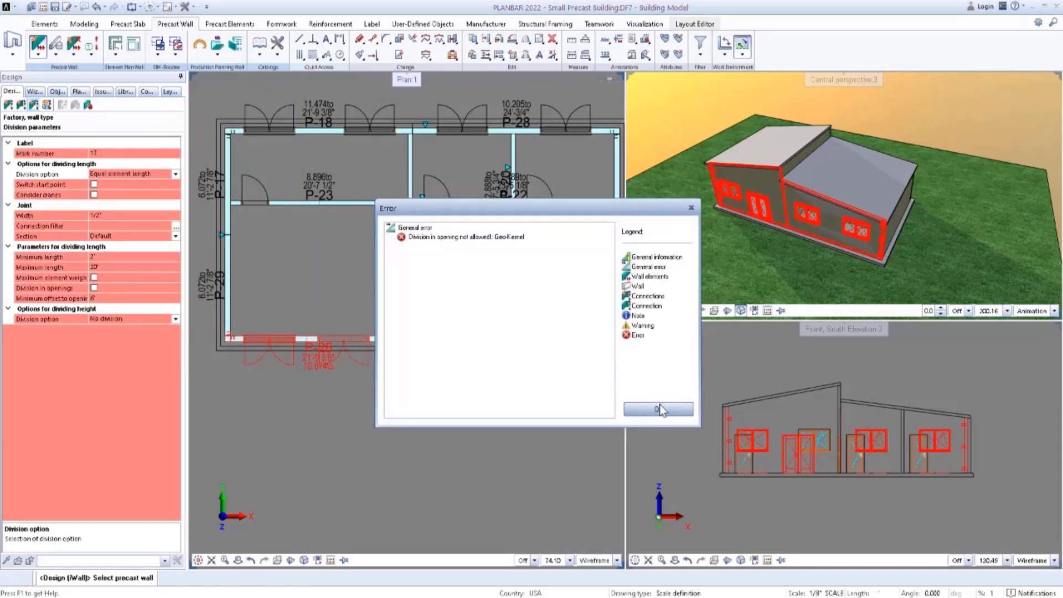
click(658, 409)
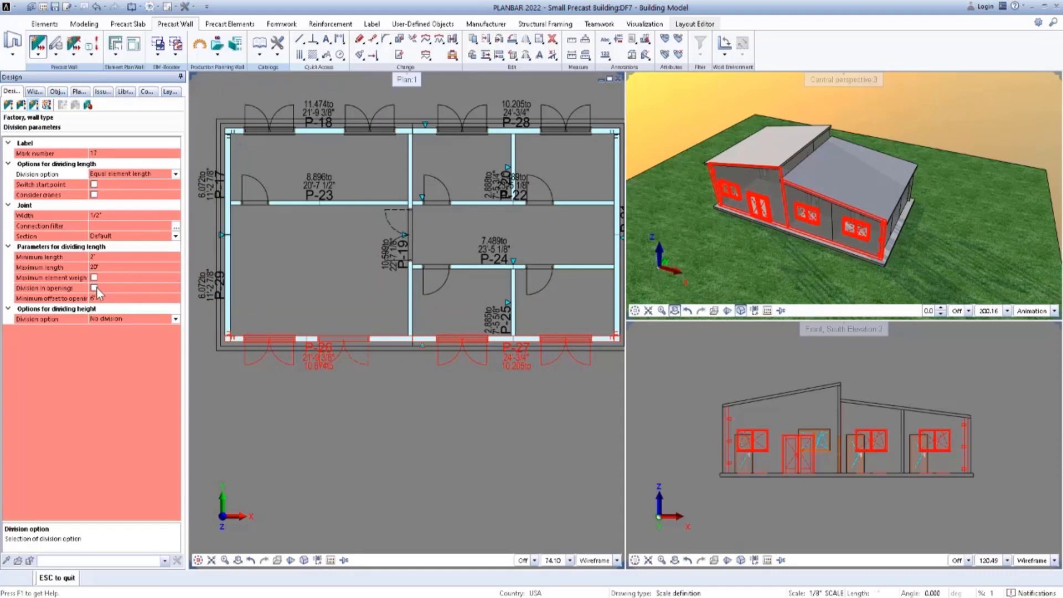
key(Escape)
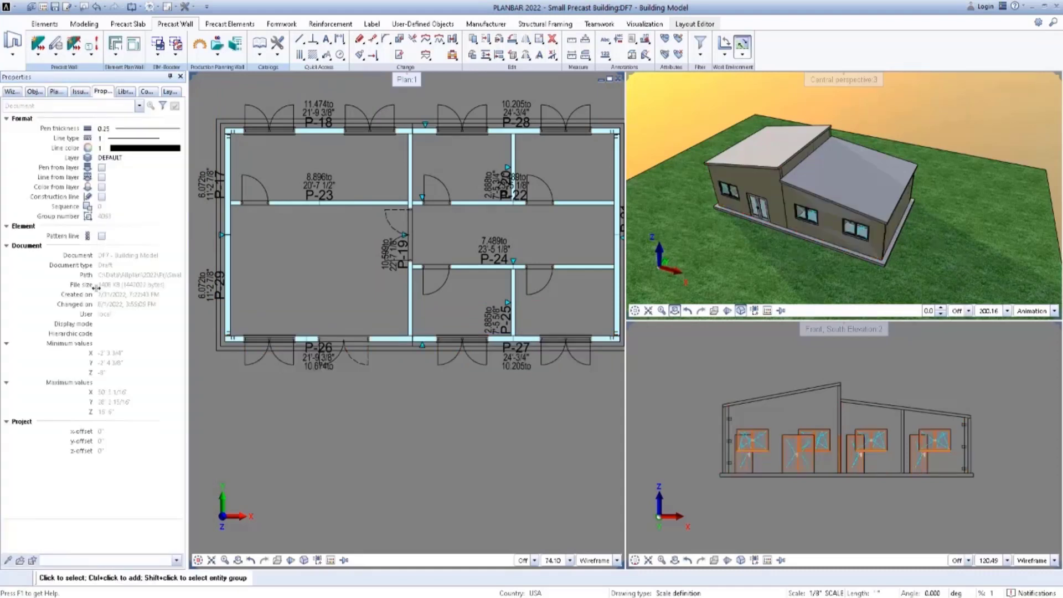
Allow division in openings and divide the south wall into equal element lengths with a 20' maximum.
click(37, 54)
click(53, 62)
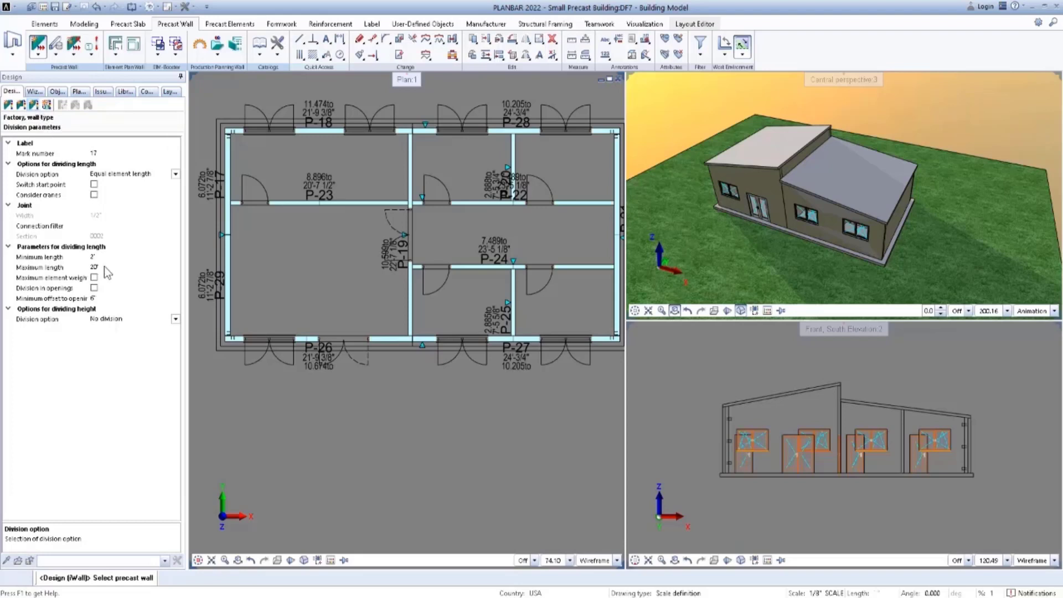
click(95, 288)
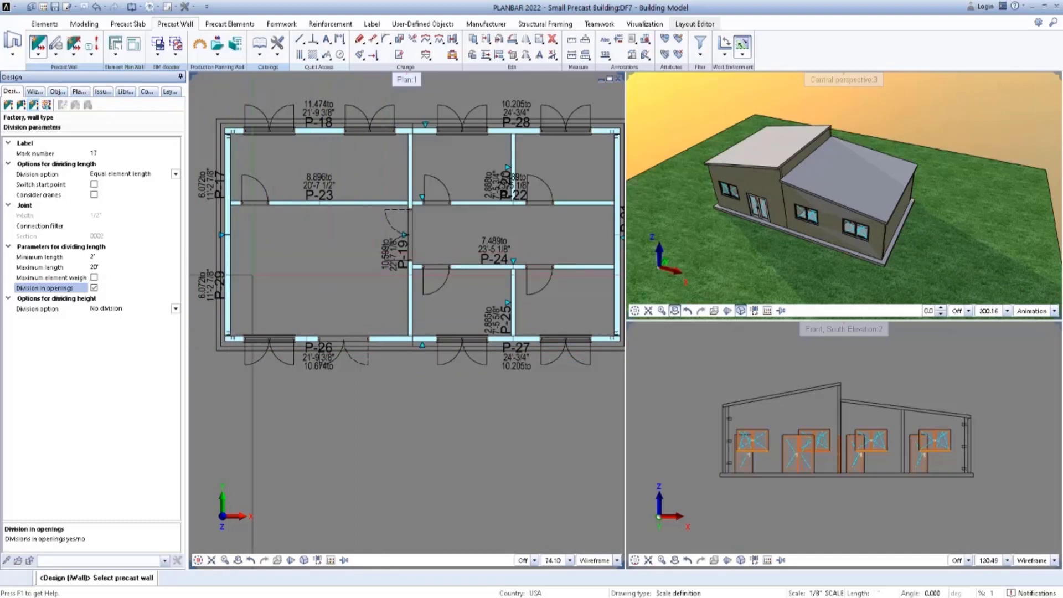
click(383, 342)
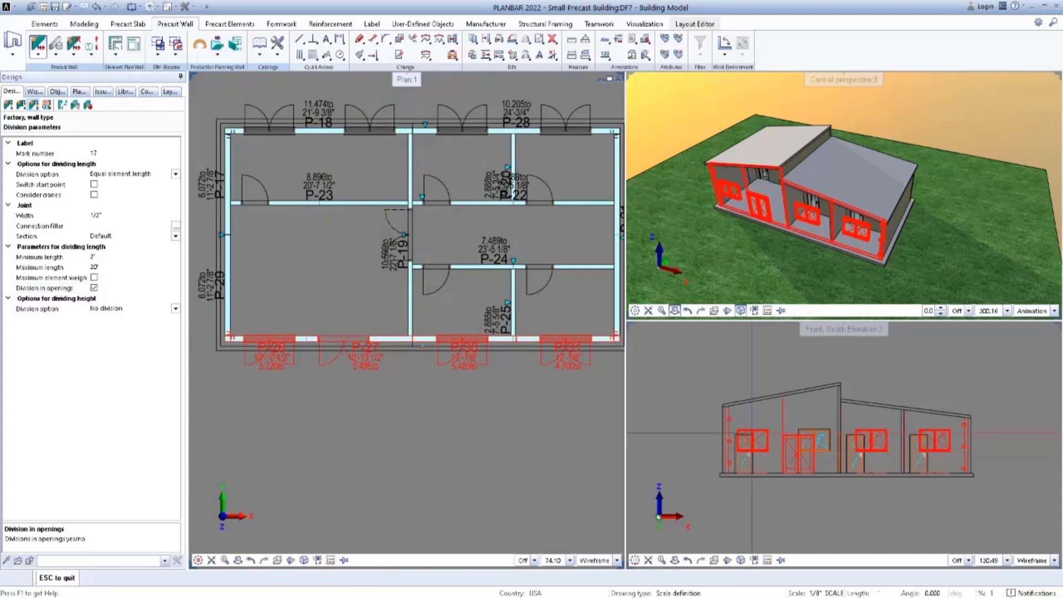
scroll(812, 443, up, 2)
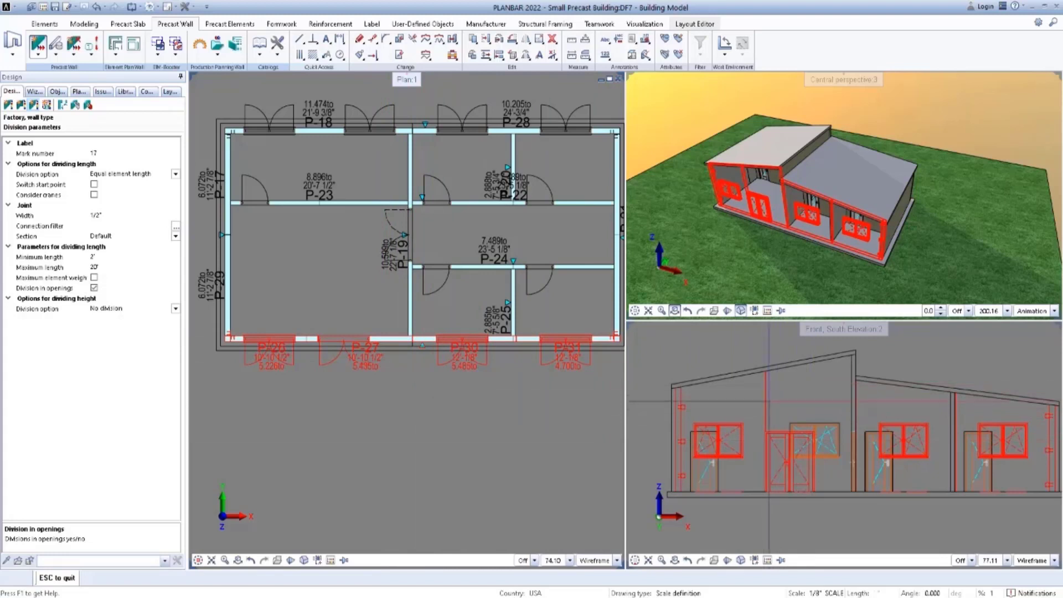
mouse_move(506, 403)
middle_down()
mouse_move(477, 393)
mouse_move(501, 399)
middle_up()
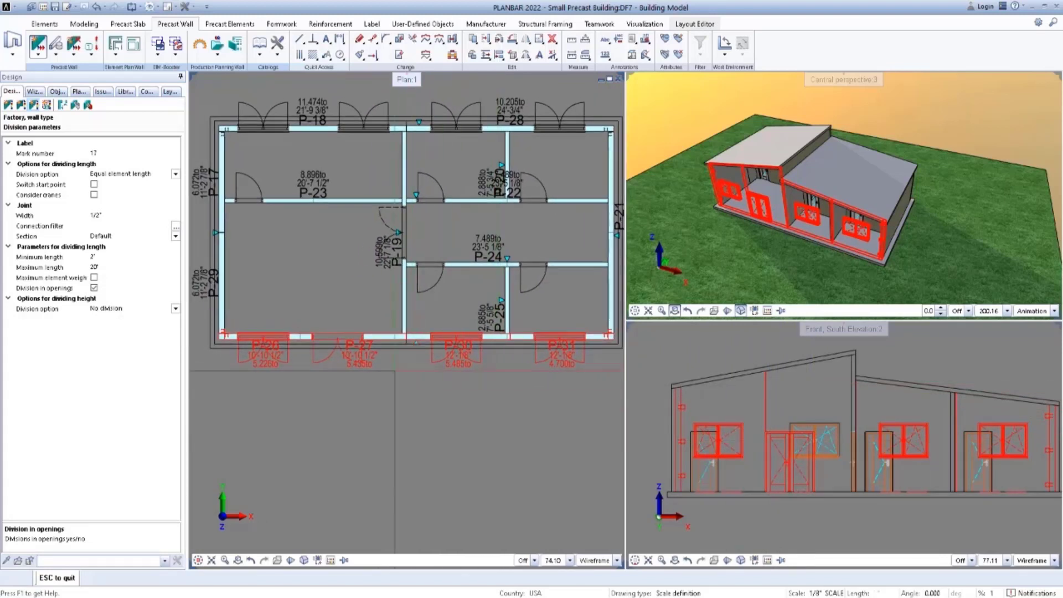
key(Escape)
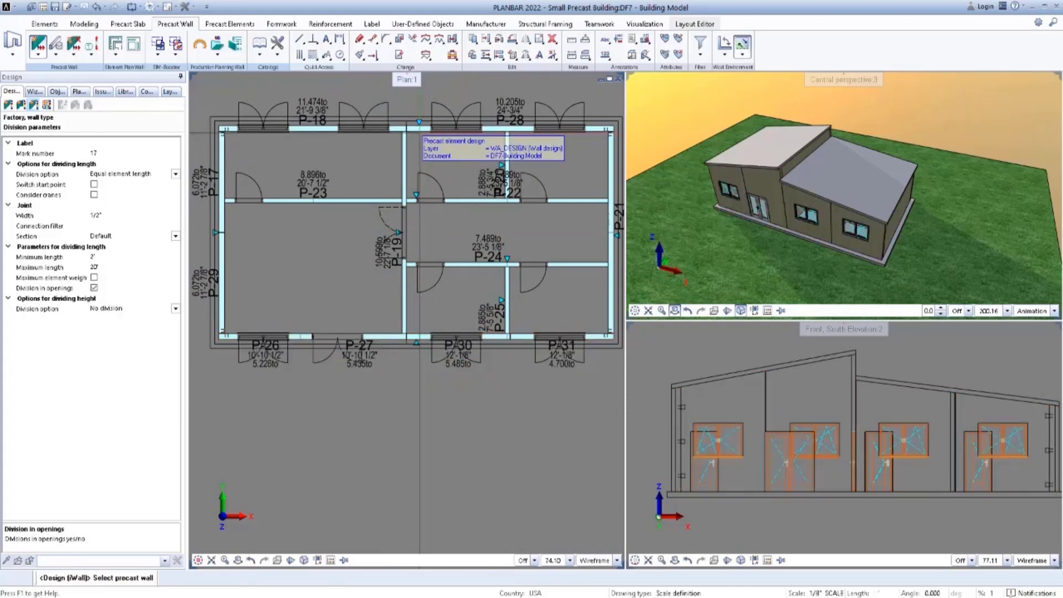
Divide the north wall into equal element lengths with division in openings allowed, and switch to the wall connections.
click(410, 131)
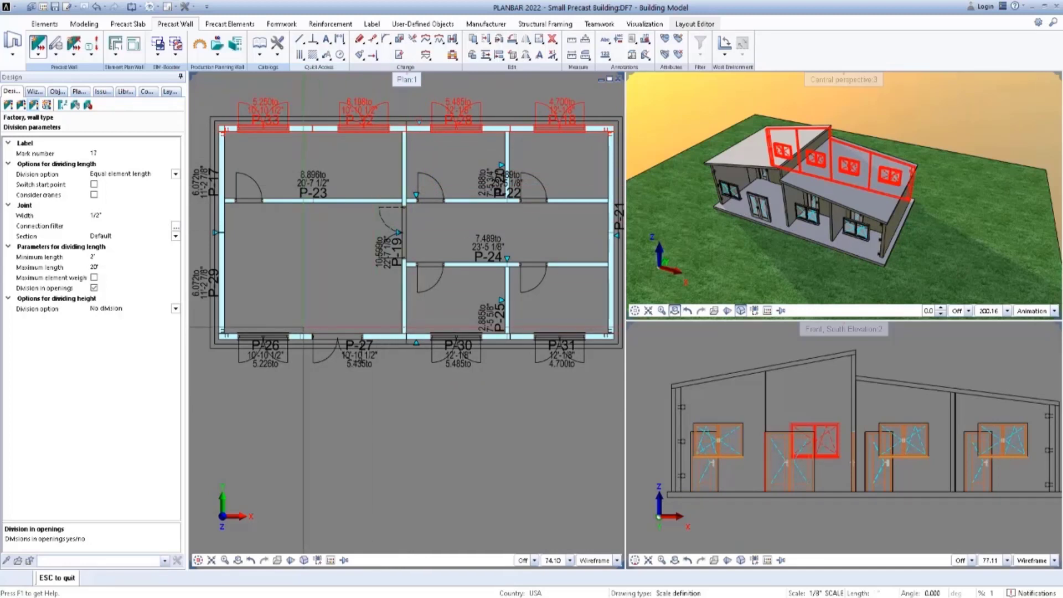
click(21, 105)
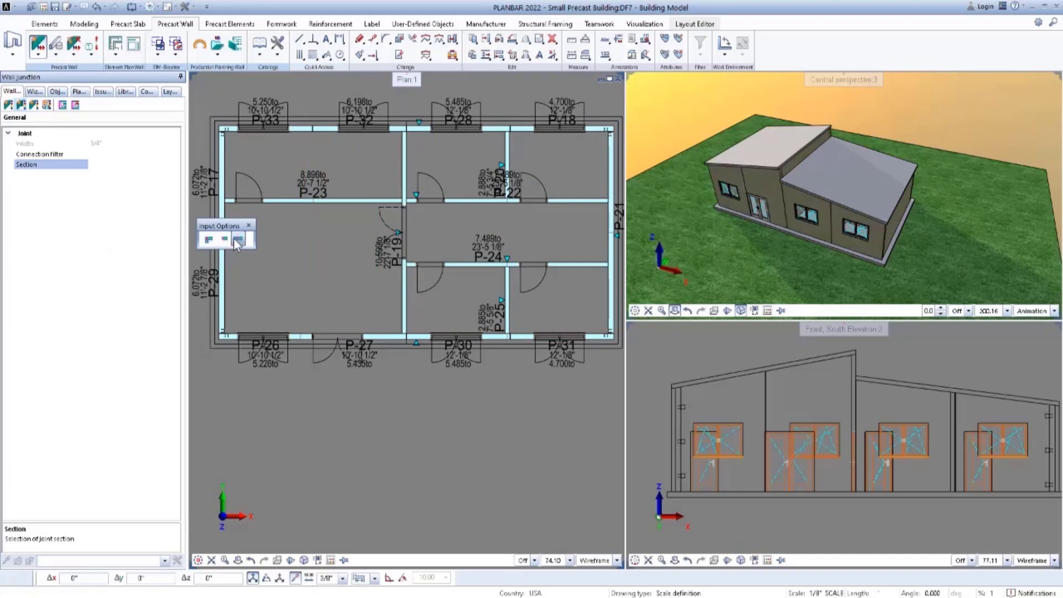
Move the joint between elements P-26 and P-27 of the south wall into the solid strip between the window and the door.
click(237, 240)
scroll(290, 346, up, 5)
right_click(314, 412)
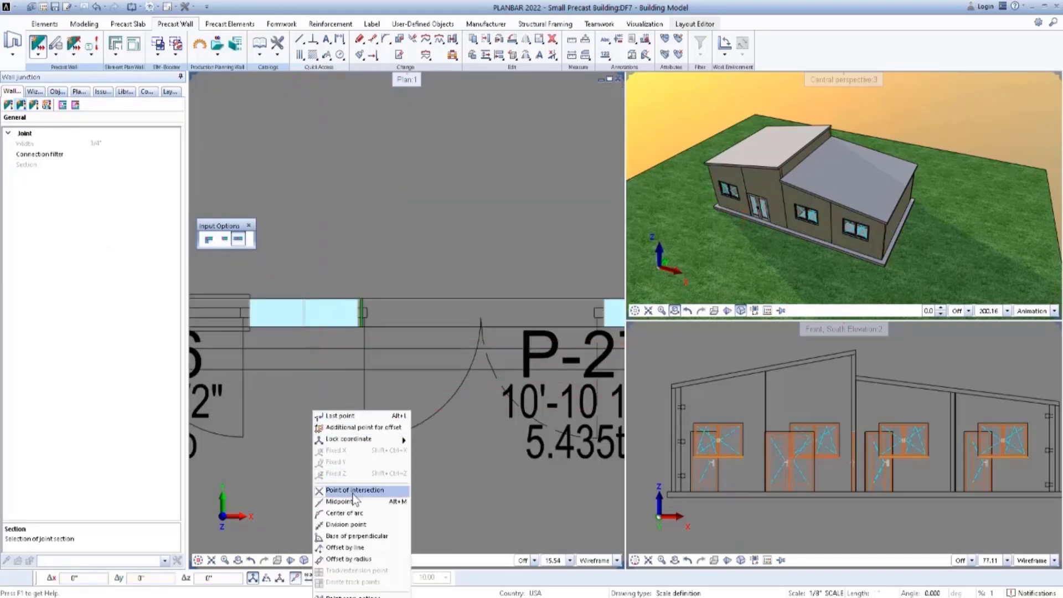
click(354, 490)
scroll(304, 302, up, 6)
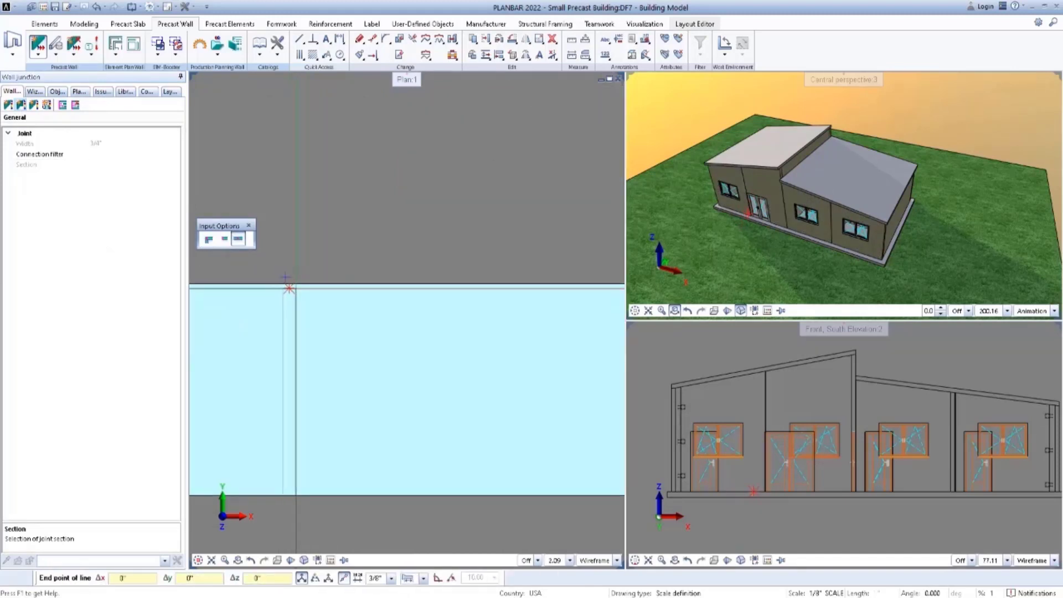
click(289, 289)
scroll(290, 289, down, 6)
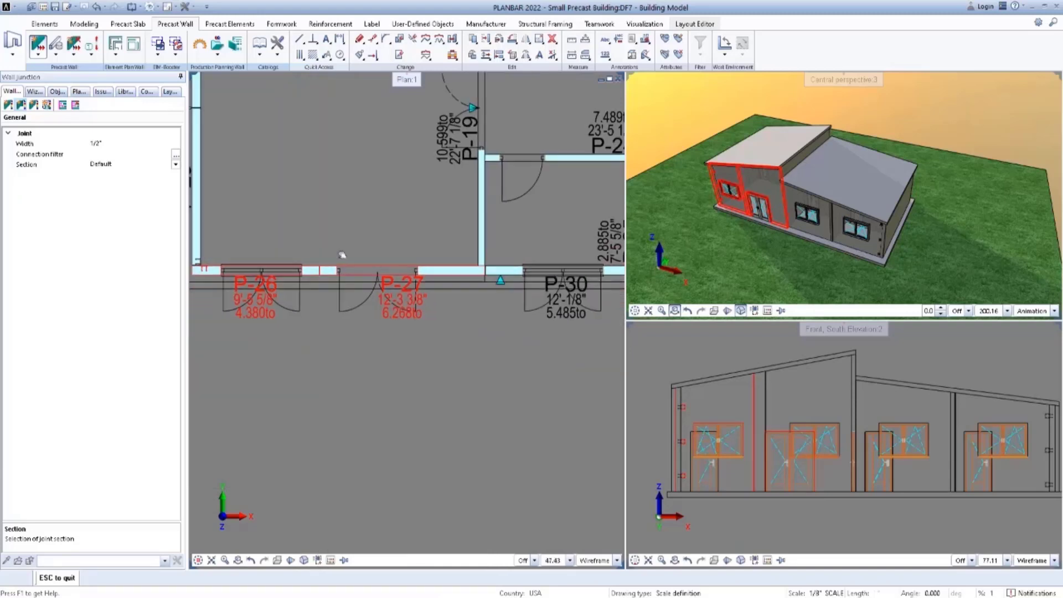
scroll(347, 290, down, 3)
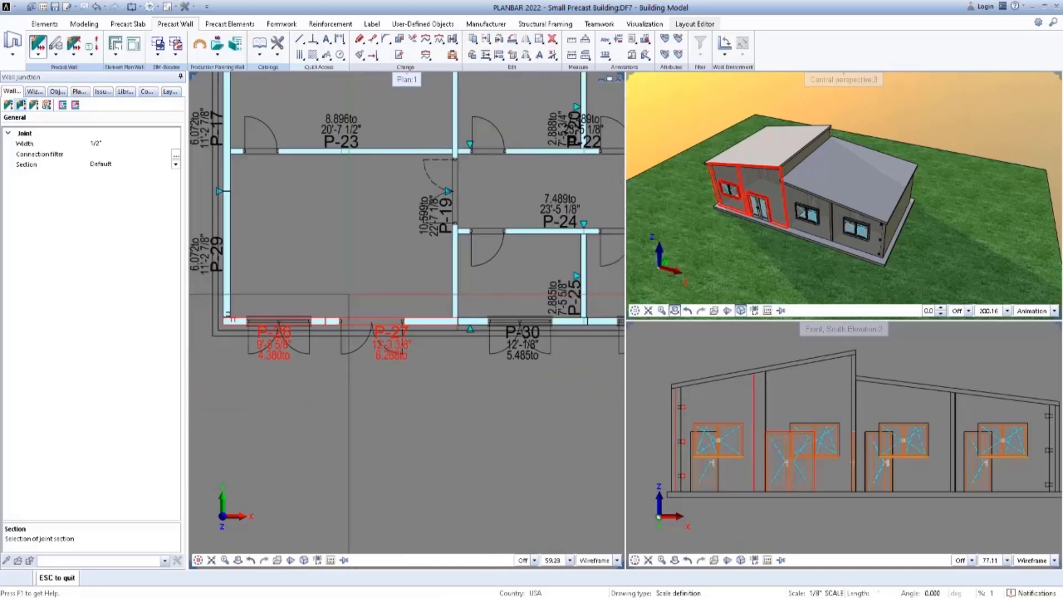
click(358, 286)
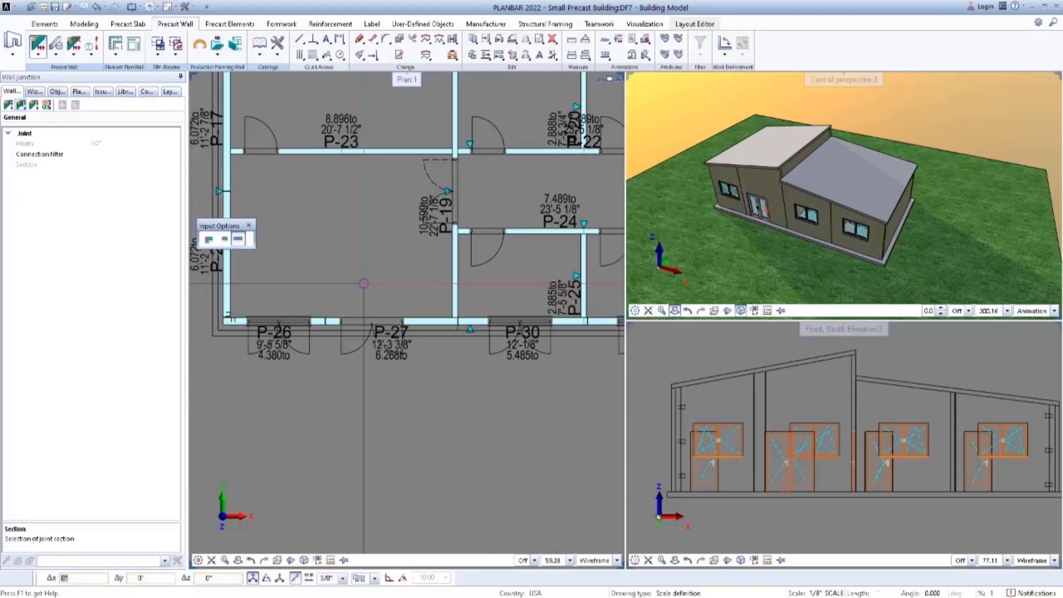
scroll(369, 286, down, 2)
scroll(399, 289, down, 1)
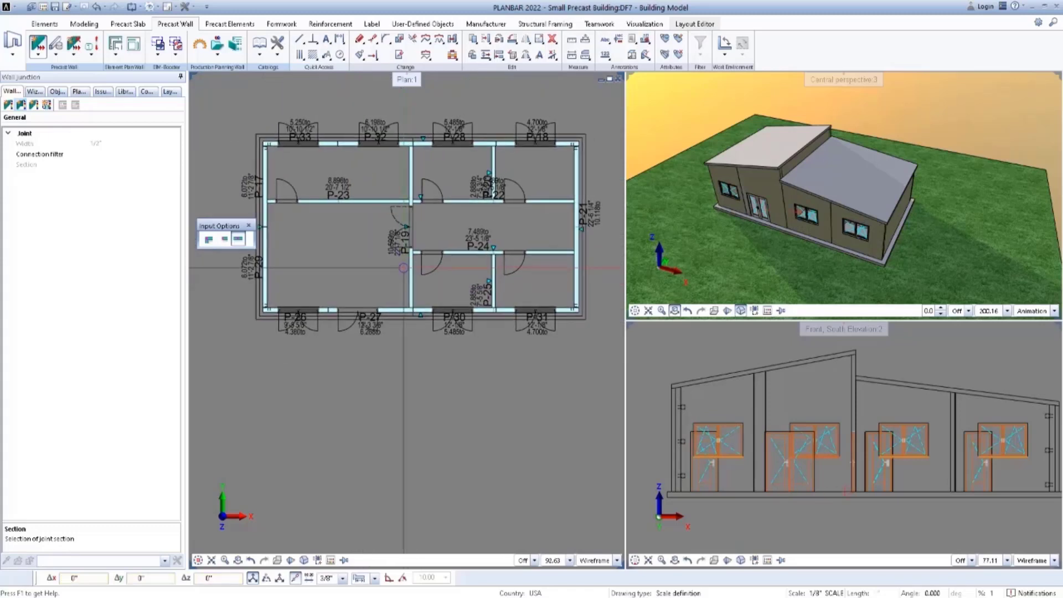
Divide the two long interior walls P-23/P-22 and P-24 into equal element lengths with a 20' maximum and division in openings allowed.
click(34, 107)
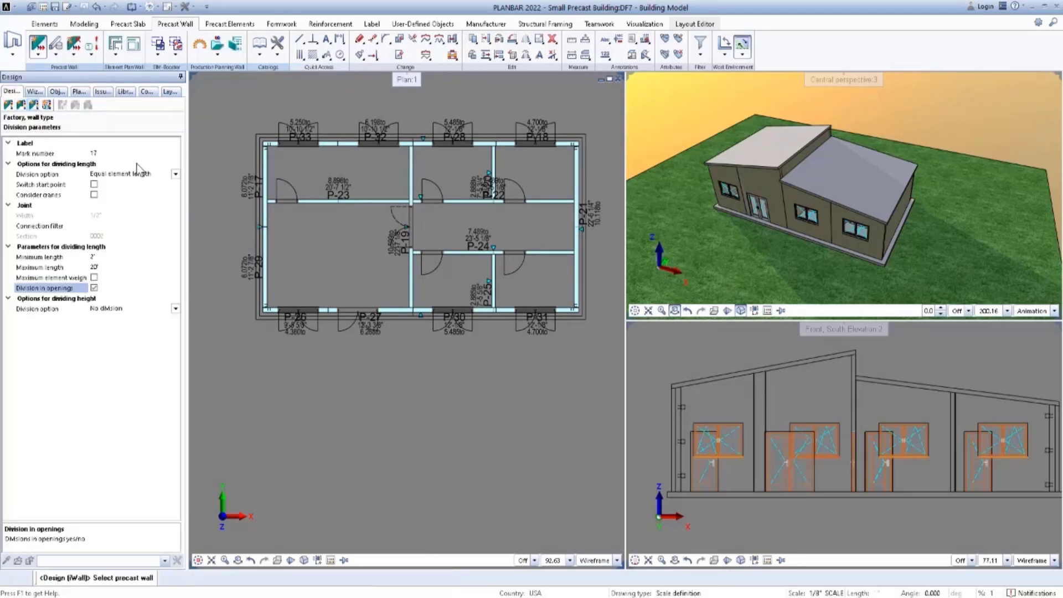
click(315, 201)
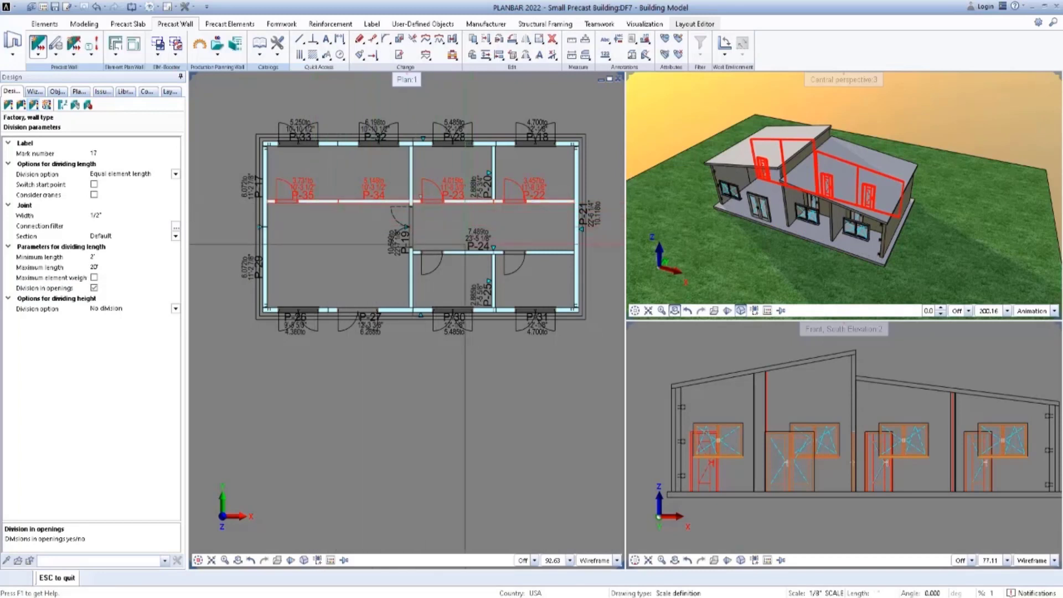
click(464, 252)
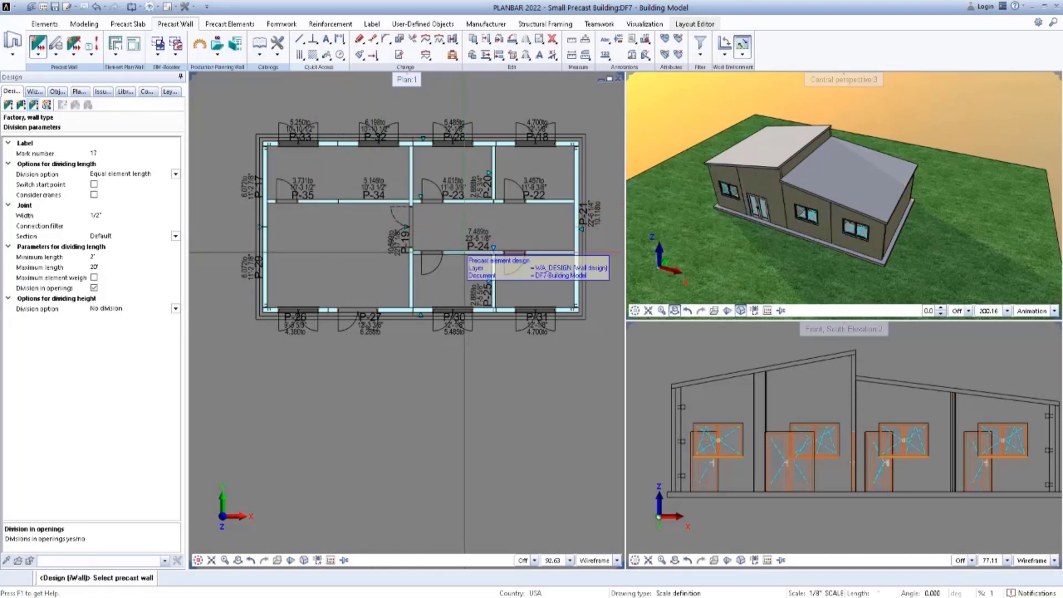
middle_drag(491, 235, 484, 222)
key(Escape)
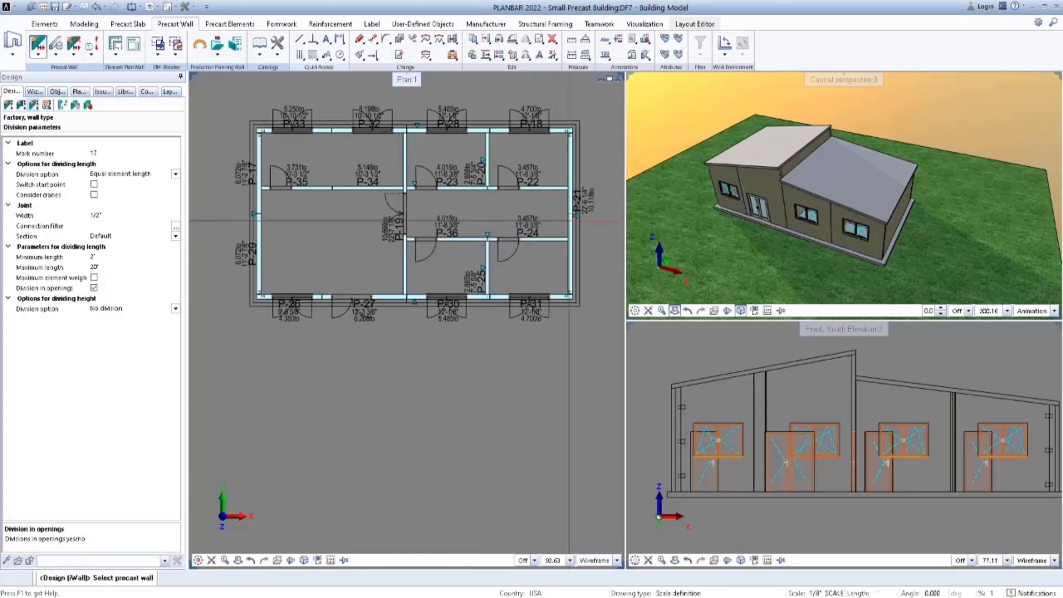
Divide the east wall into equal element lengths with a 20' maximum length.
click(570, 221)
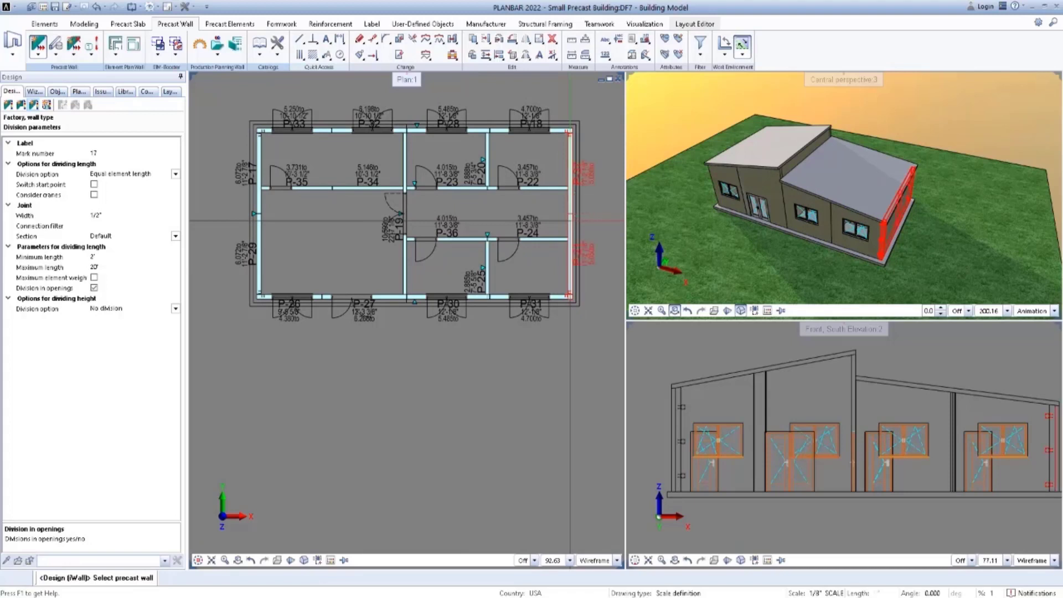
middle_drag(570, 221, 556, 209)
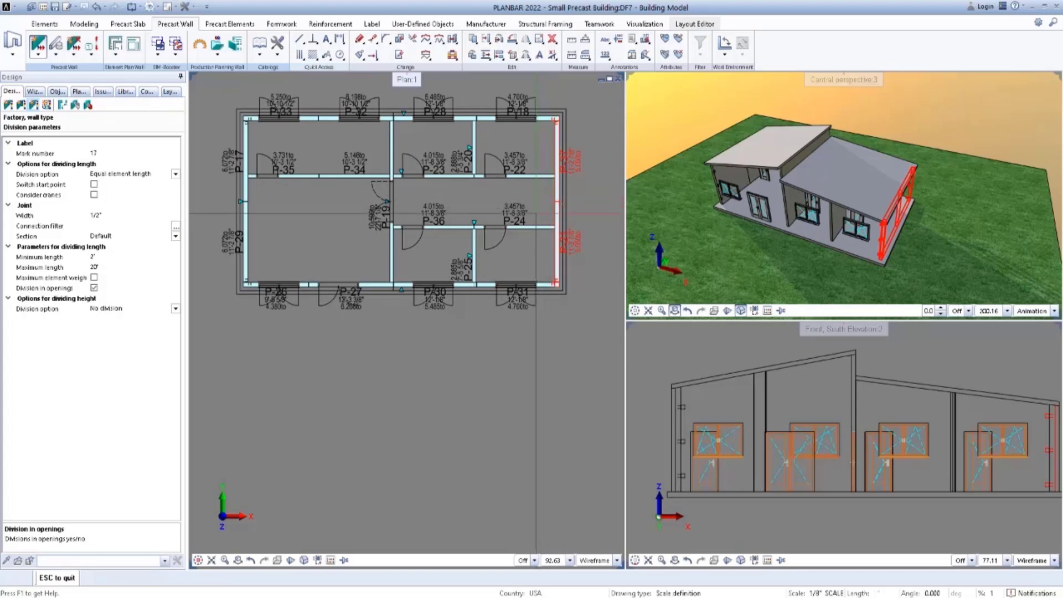
key(Escape)
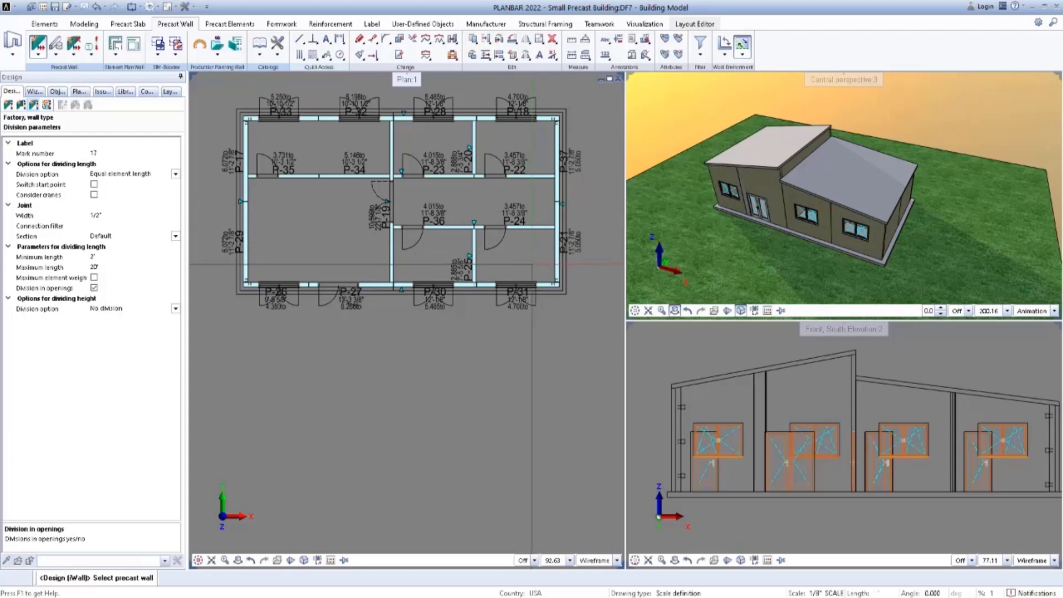
middle_drag(534, 263, 539, 266)
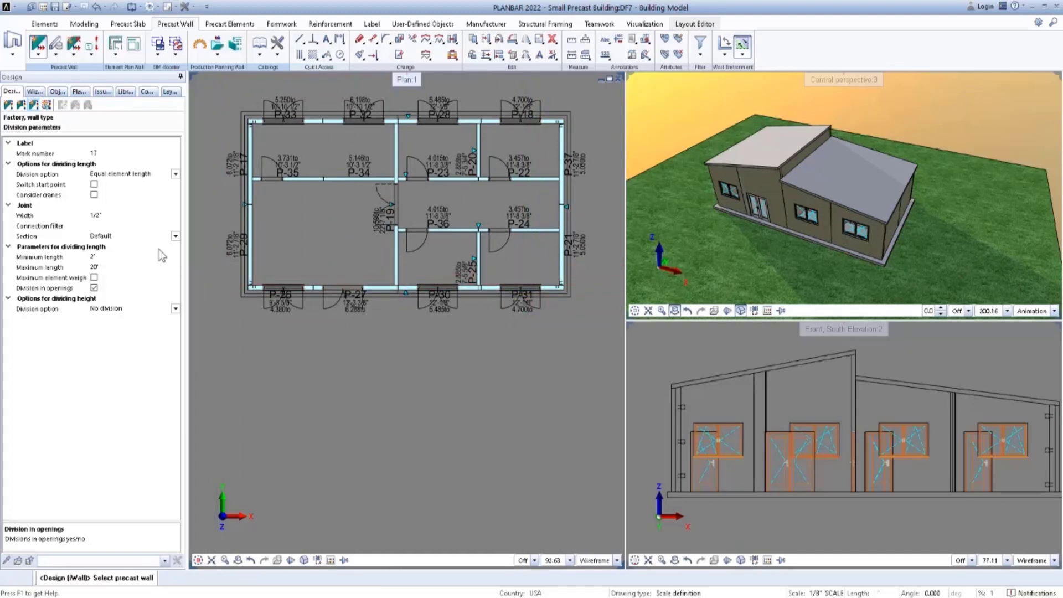
Review the basic, opening, cast-in nut and lifting bolt settings for wall reinforcement and load the saved Reinforcement.precast favorite MW_WRT_Default2.
click(48, 108)
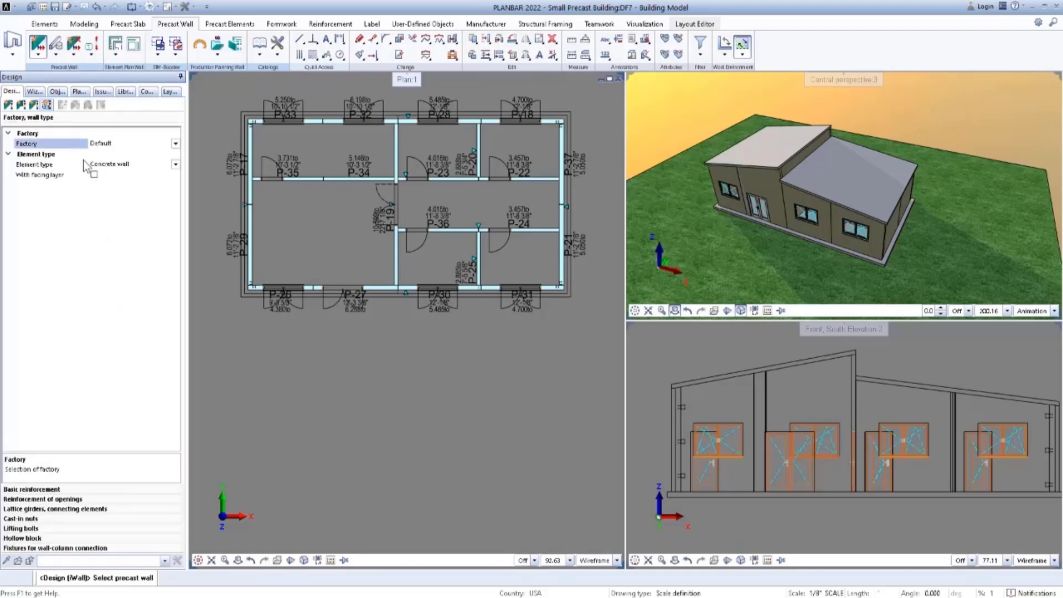
click(34, 489)
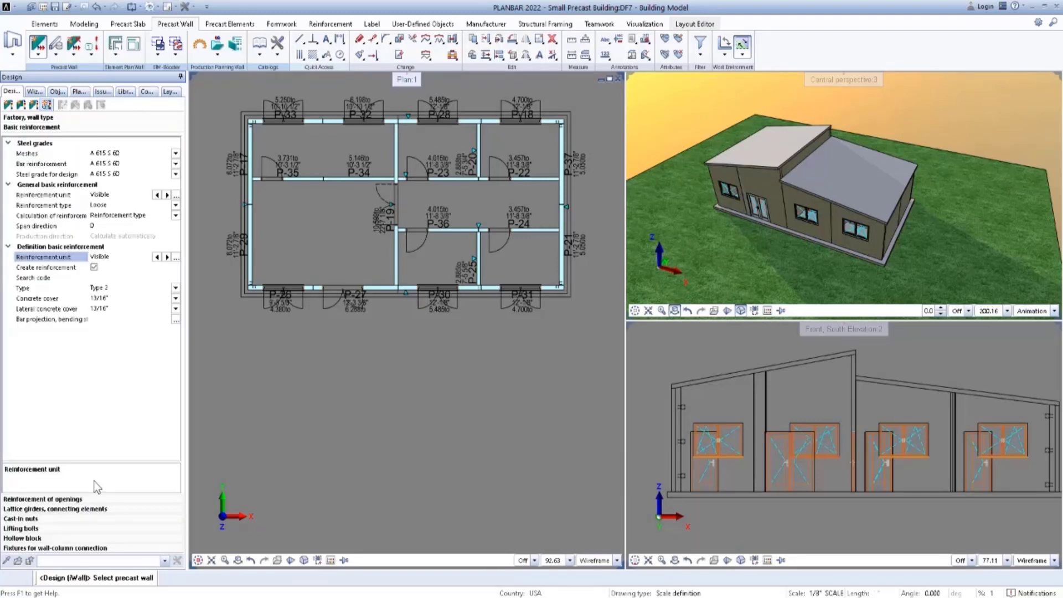
click(95, 499)
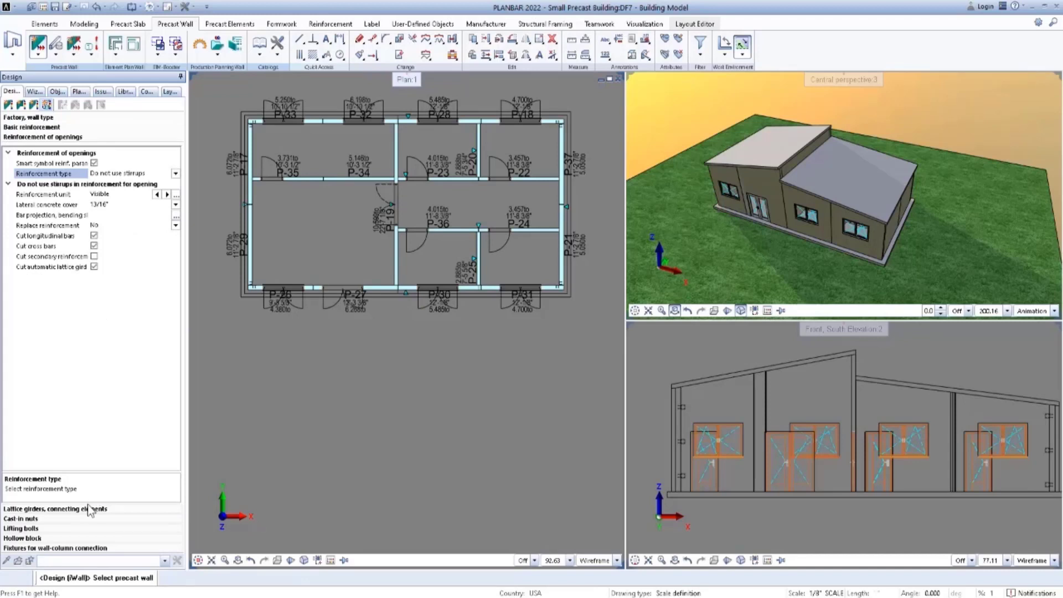
click(81, 519)
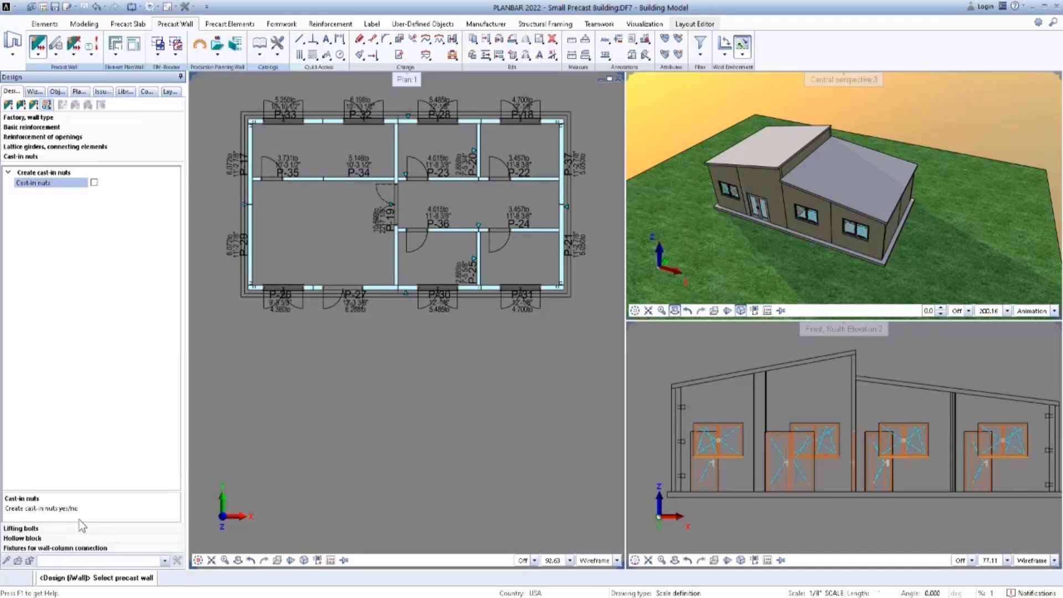
click(74, 529)
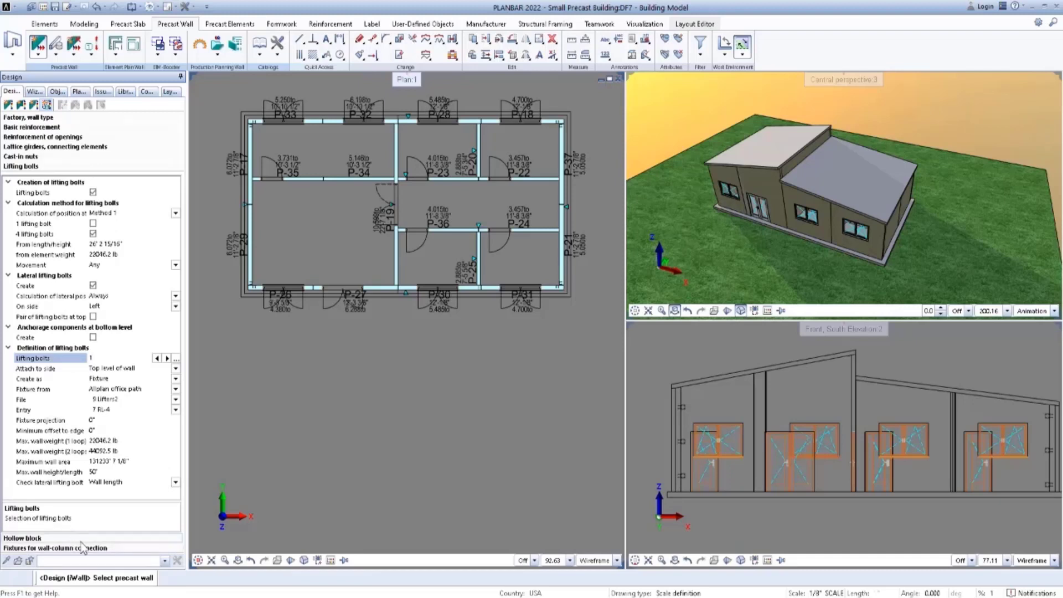
click(164, 561)
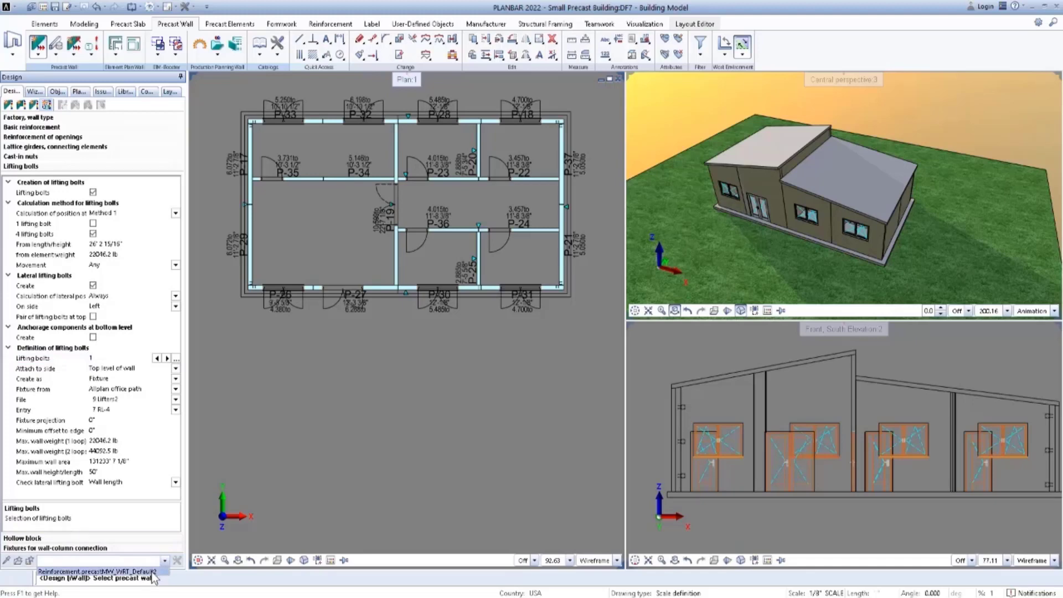
click(158, 572)
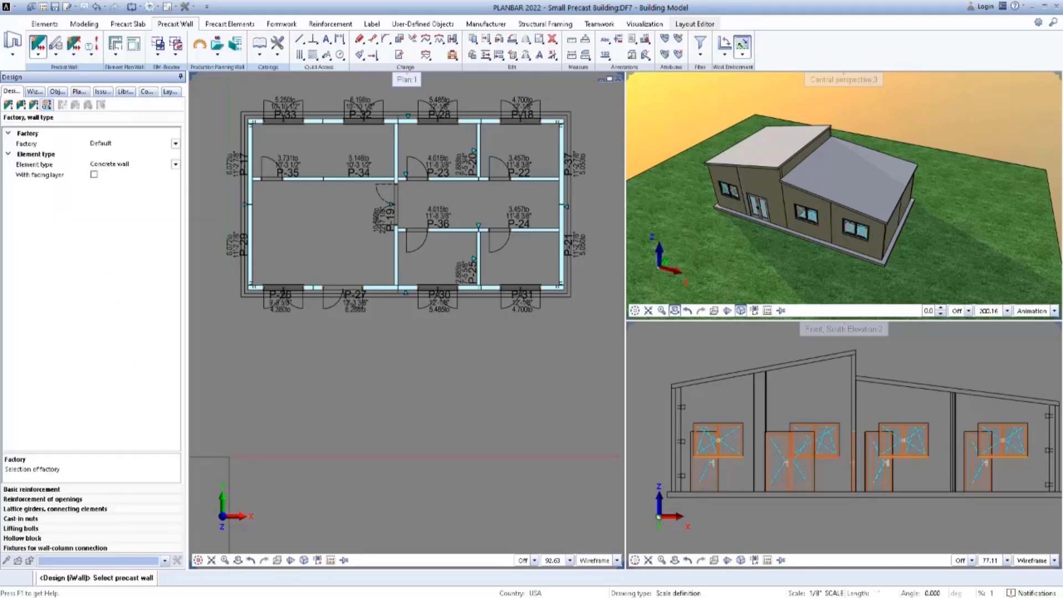
Apply the loaded reinforcement and lifting bolt settings to the west wall and to all precast walls in the plan.
middle_drag(304, 385, 296, 405)
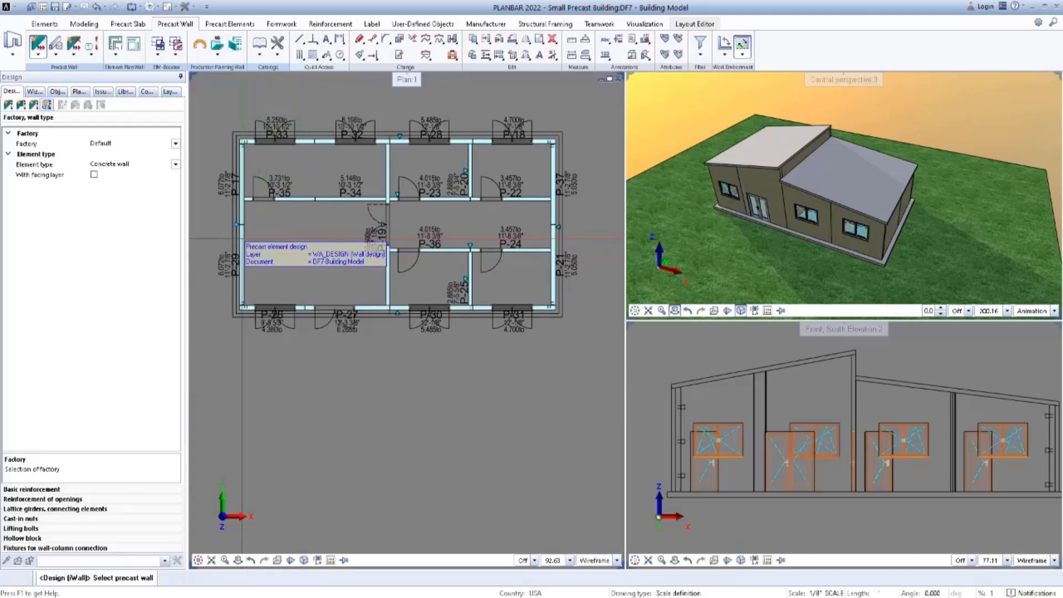
click(243, 240)
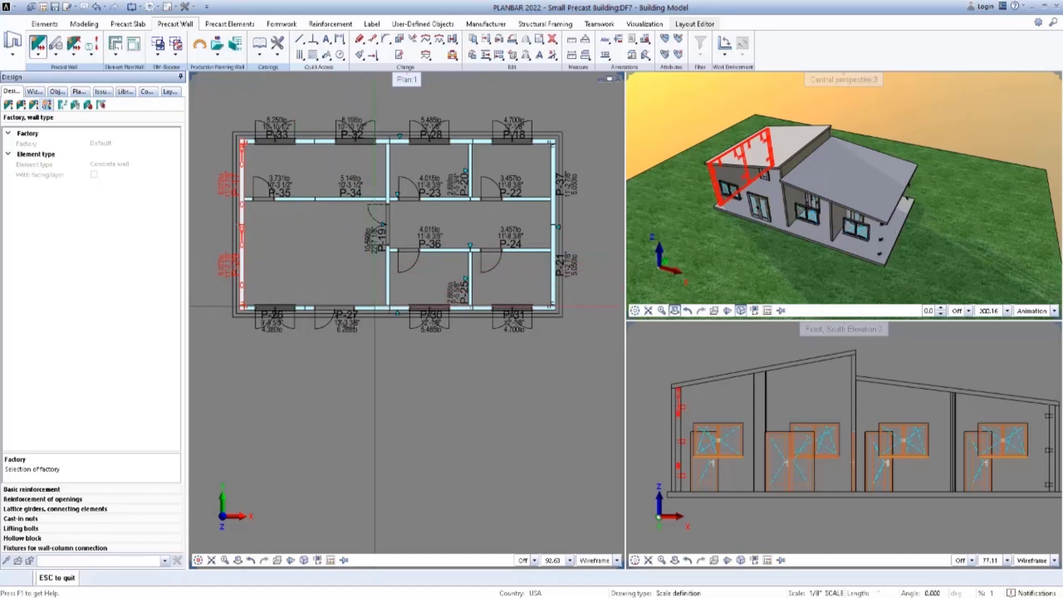
key(Escape)
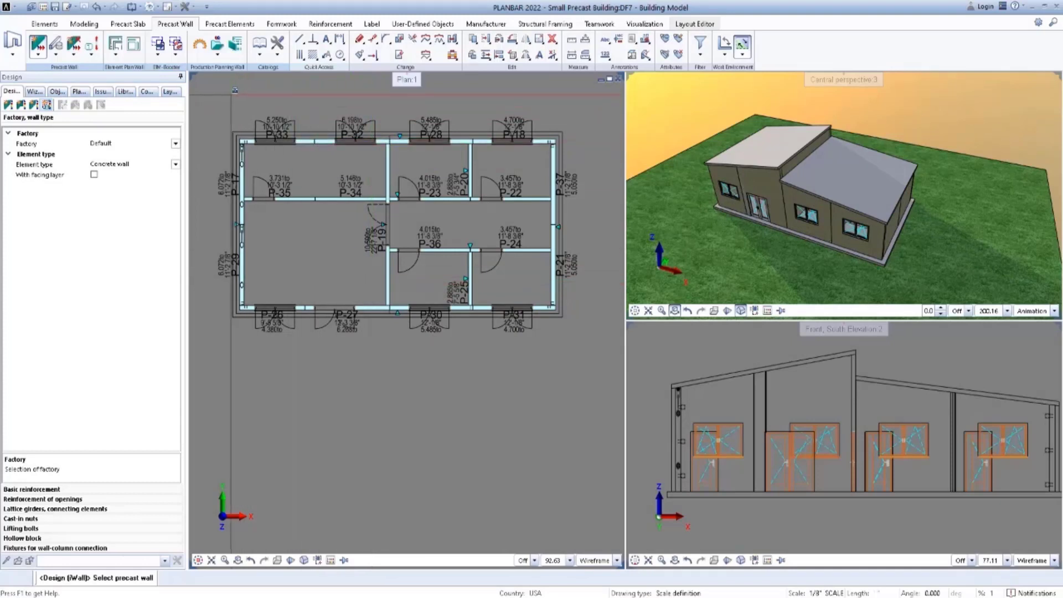
drag(234, 89, 583, 341)
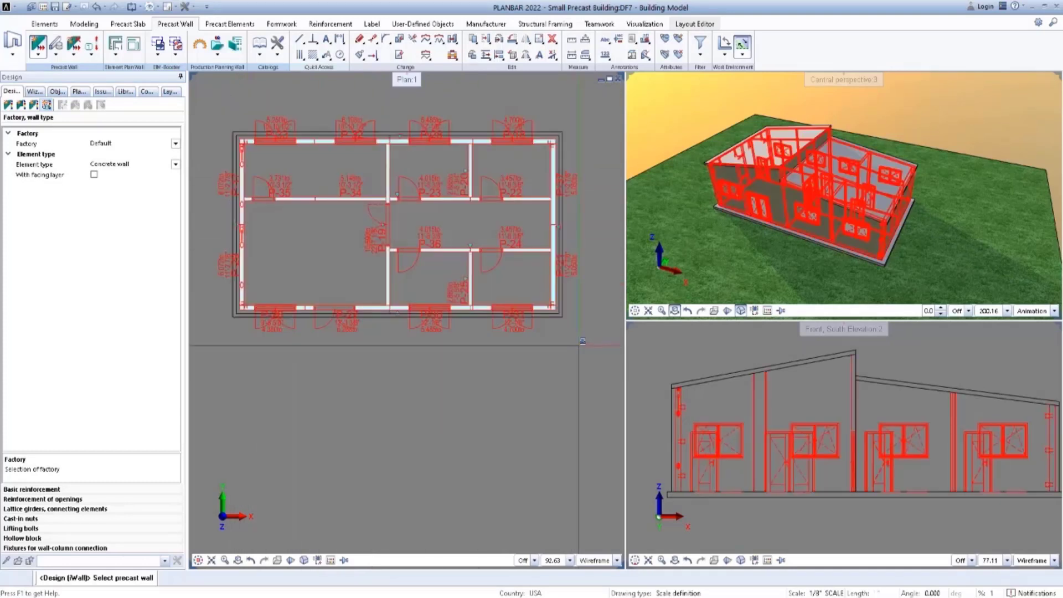
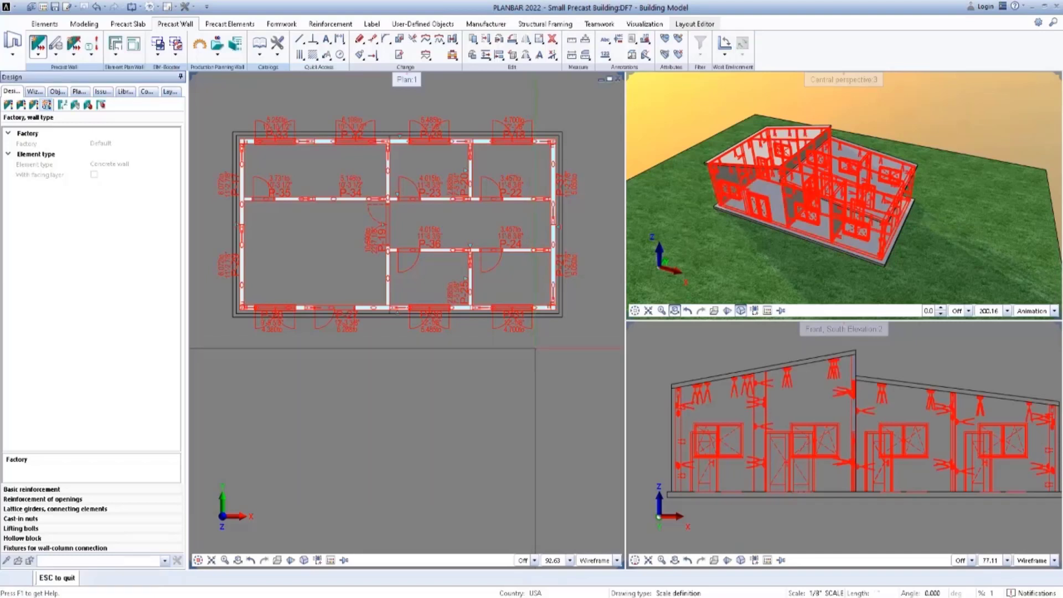
Finish the wall design command and generate the element plan for the south wall element P-30.
middle_drag(782, 418, 764, 418)
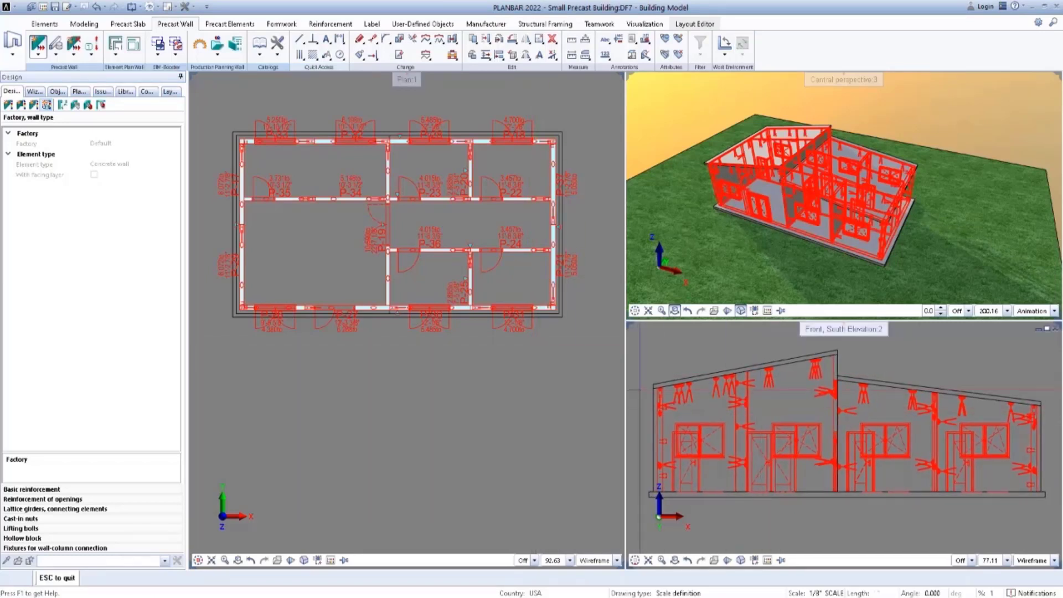
middle_drag(559, 379, 559, 384)
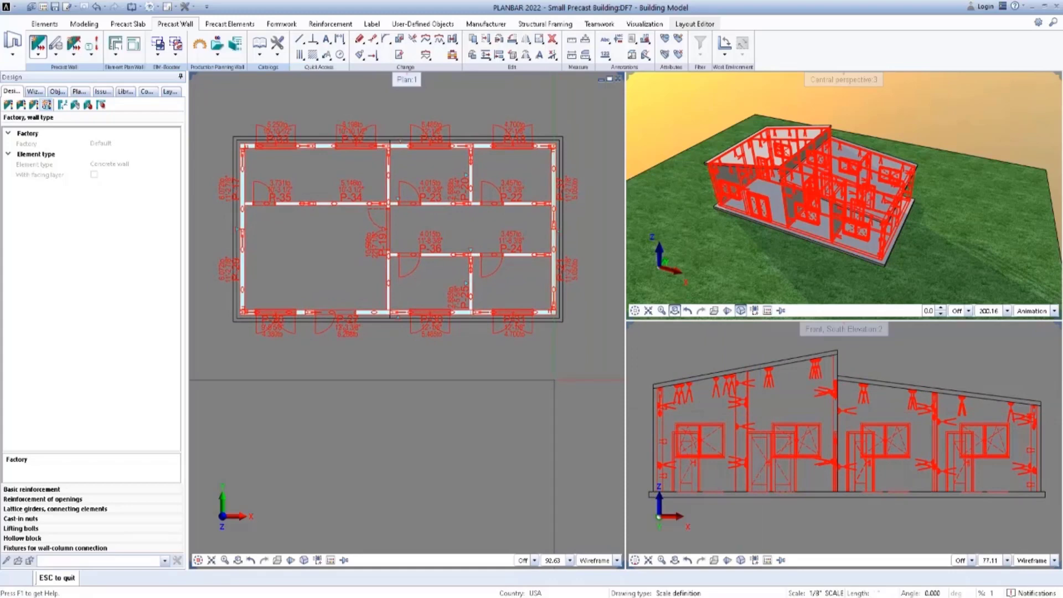
key(Escape)
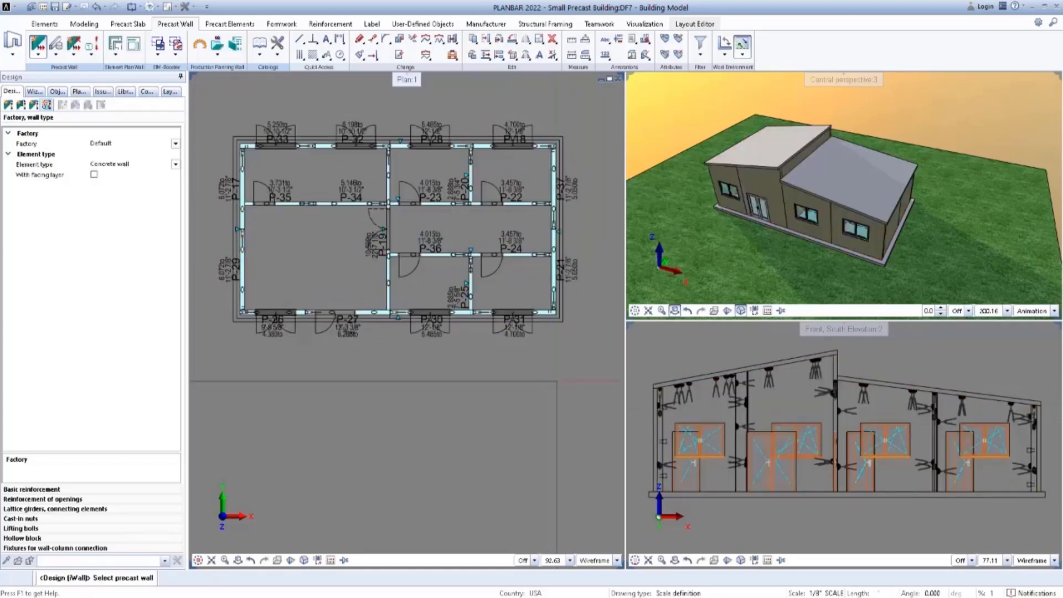
key(Escape)
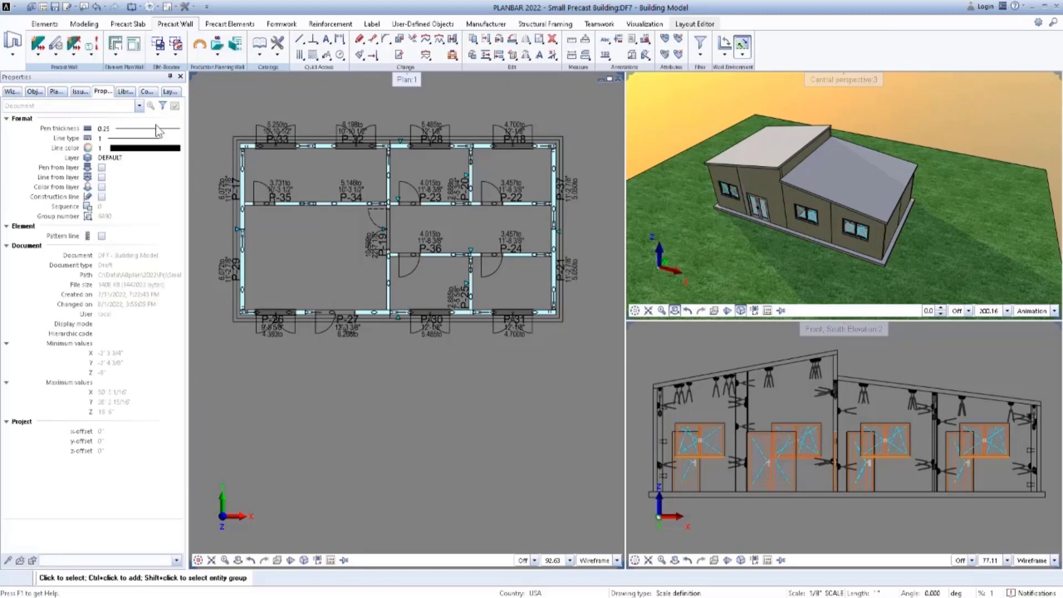
click(117, 55)
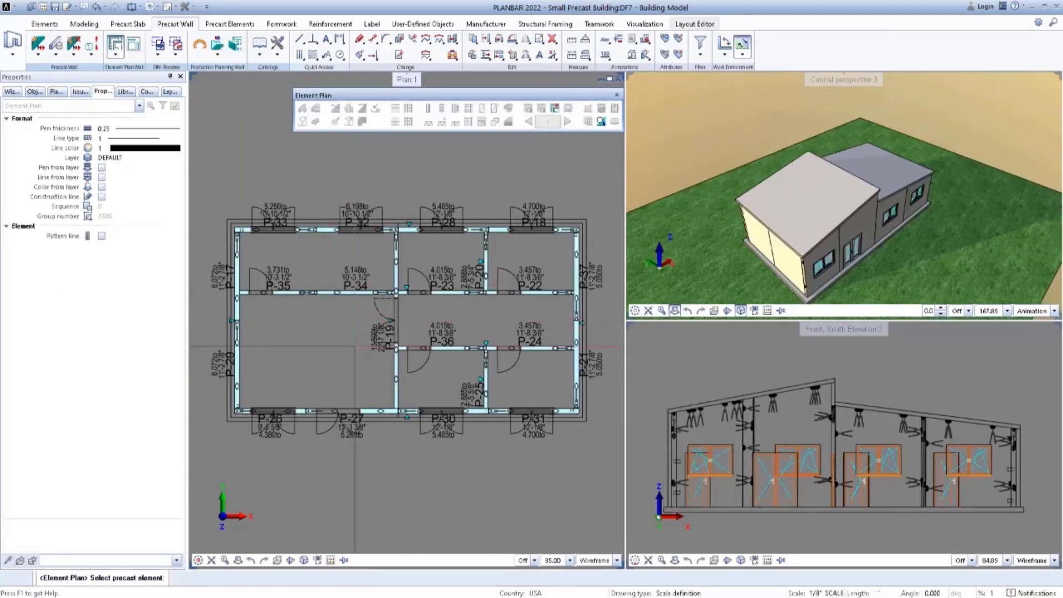
click(455, 415)
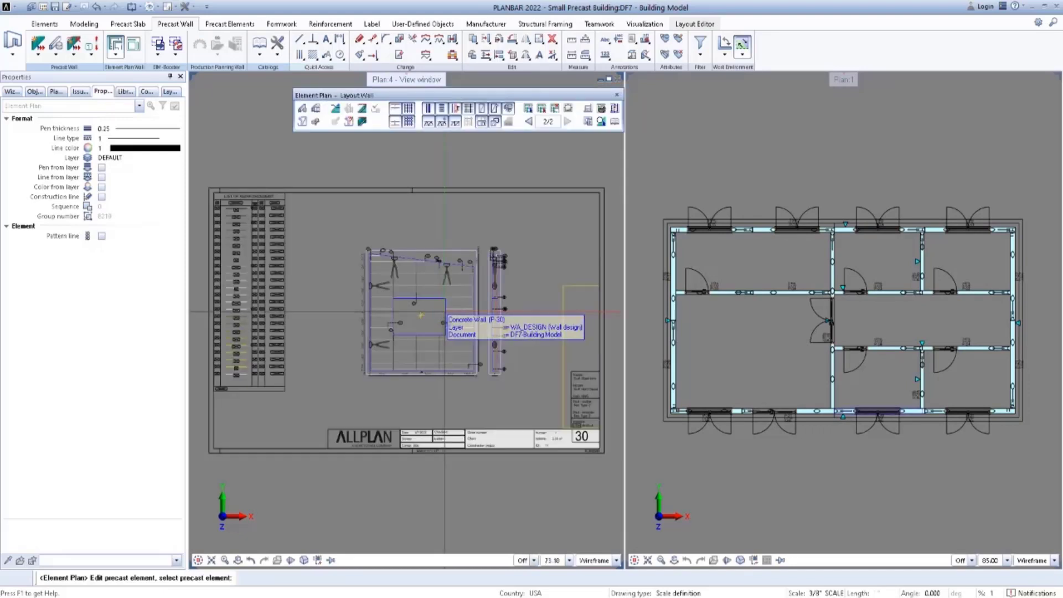
Examine the second sheet of the element plan, including its list of reinforcement, wall elevation, section and title block.
middle_drag(493, 362, 532, 342)
scroll(282, 216, up, 2)
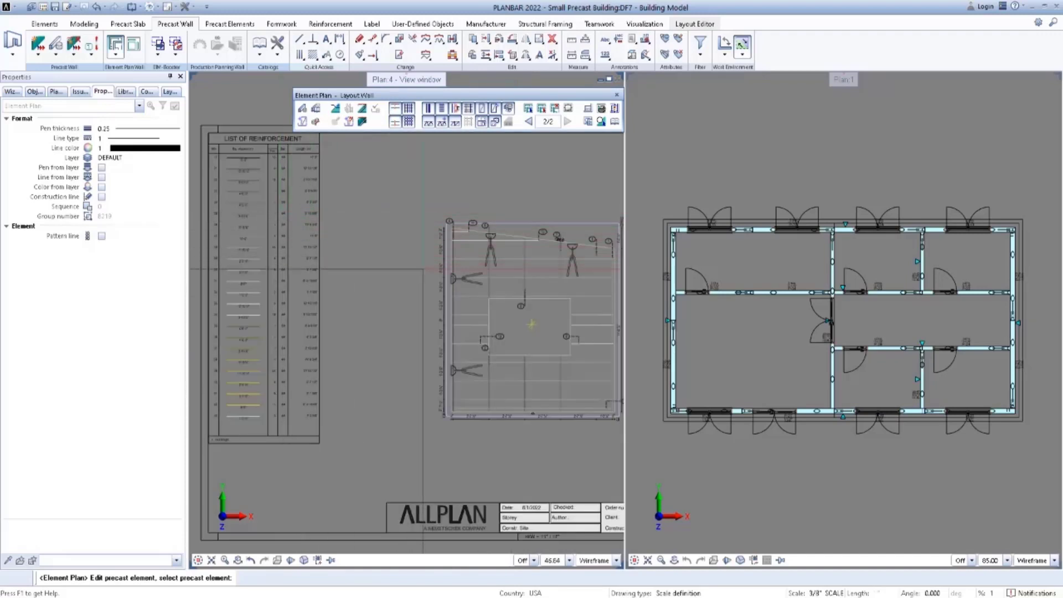
scroll(313, 259, up, 1)
middle_drag(321, 265, 398, 293)
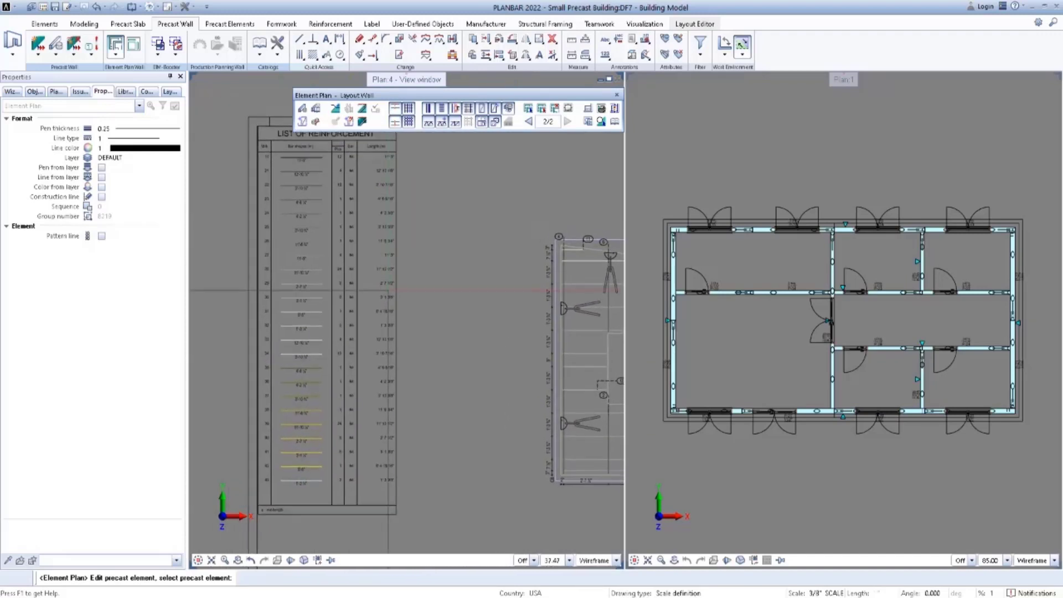
middle_drag(519, 328, 235, 271)
scroll(261, 274, down, 2)
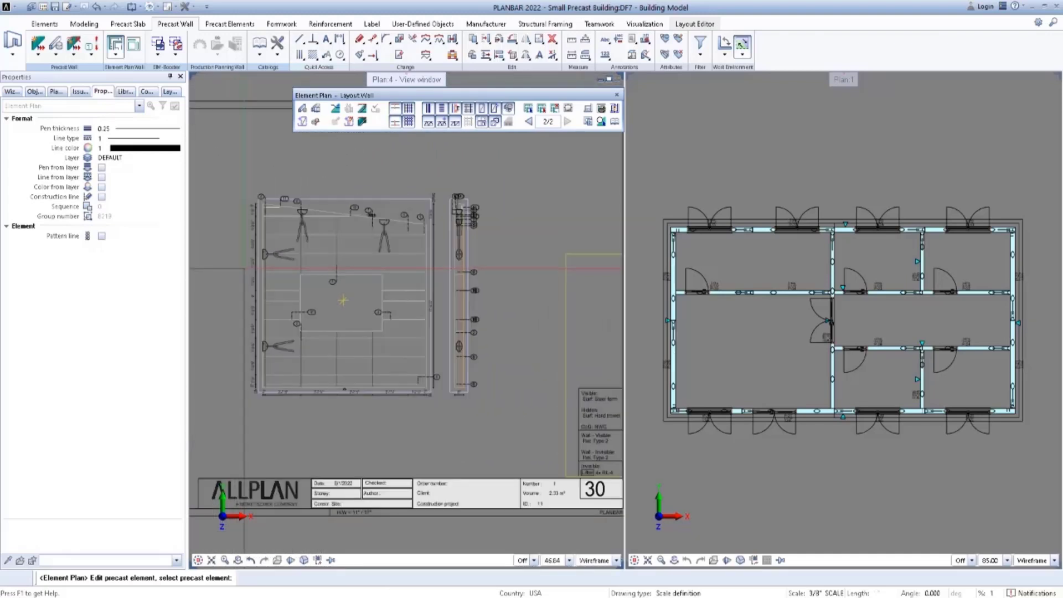
middle_drag(312, 284, 409, 300)
scroll(384, 298, down, 1)
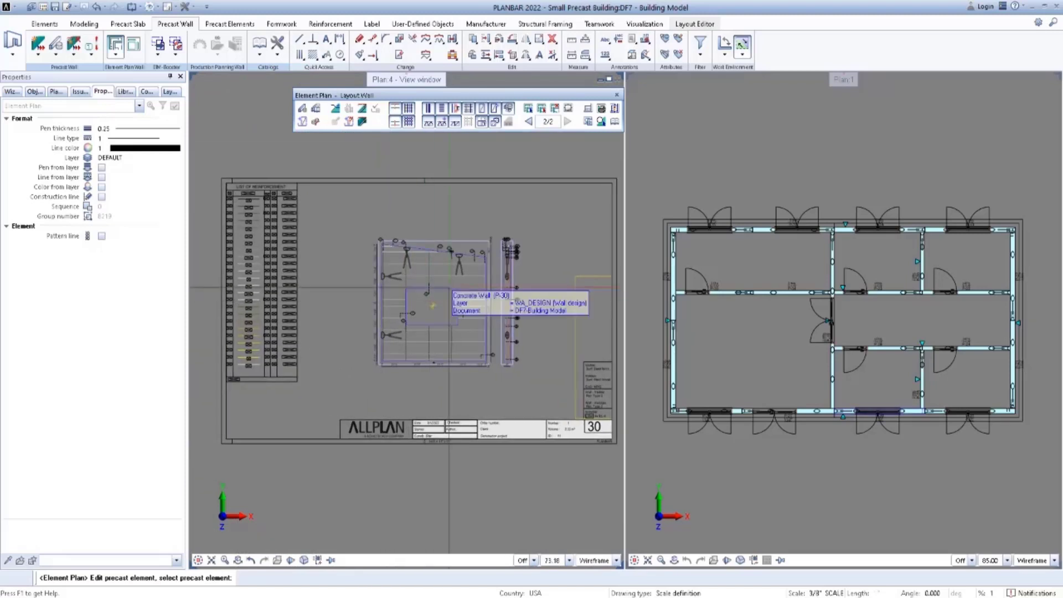
Switch to the first sheet of the element plan and examine the dimensioned wall views with their fixtures.
click(529, 122)
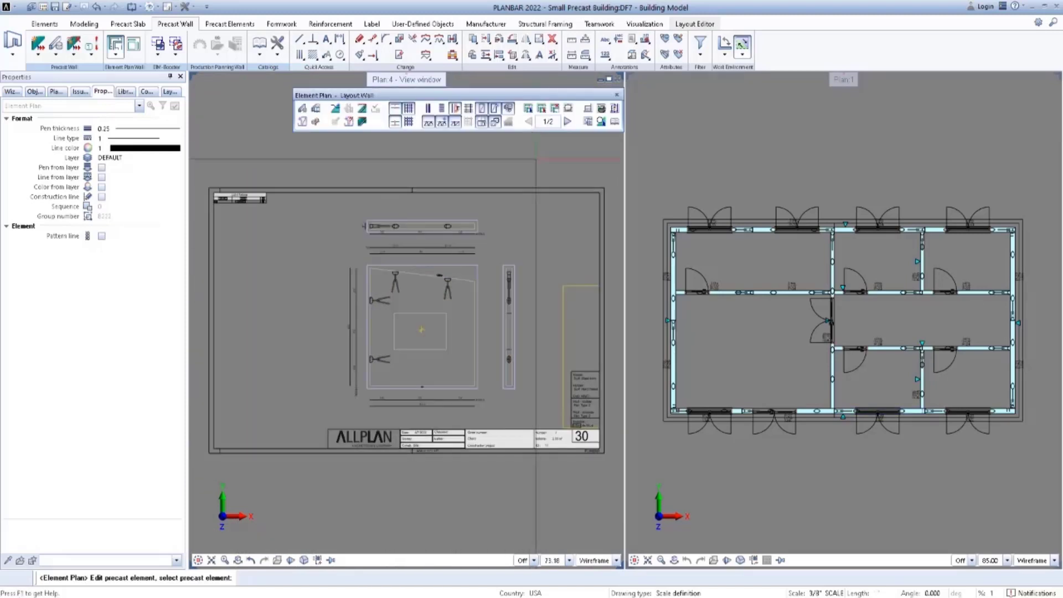
scroll(485, 285, up, 2)
scroll(485, 285, up, 1)
middle_drag(497, 307, 548, 257)
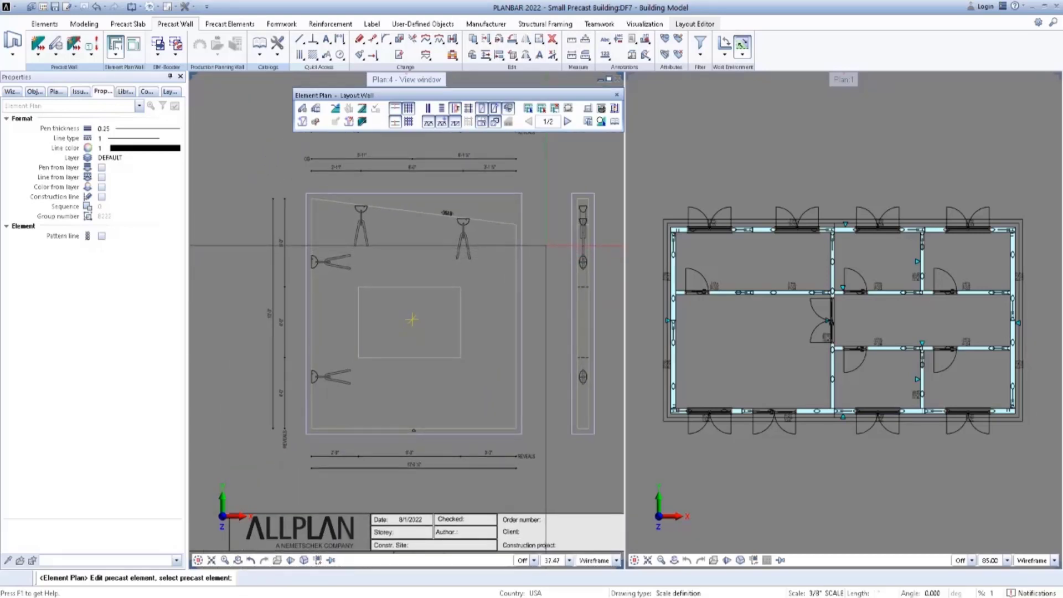
scroll(547, 245, down, 3)
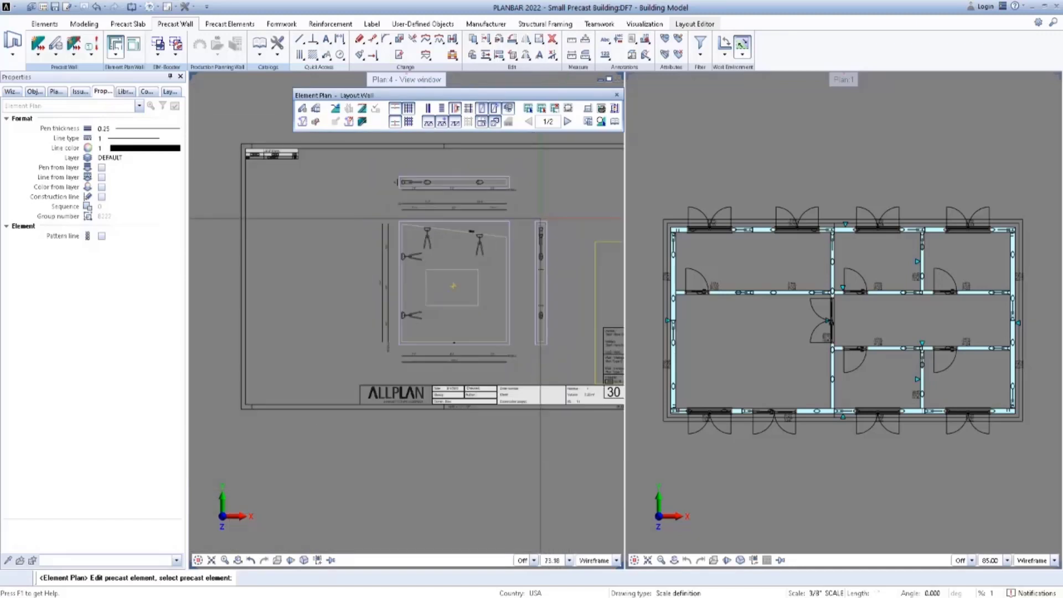
middle_drag(553, 213, 531, 216)
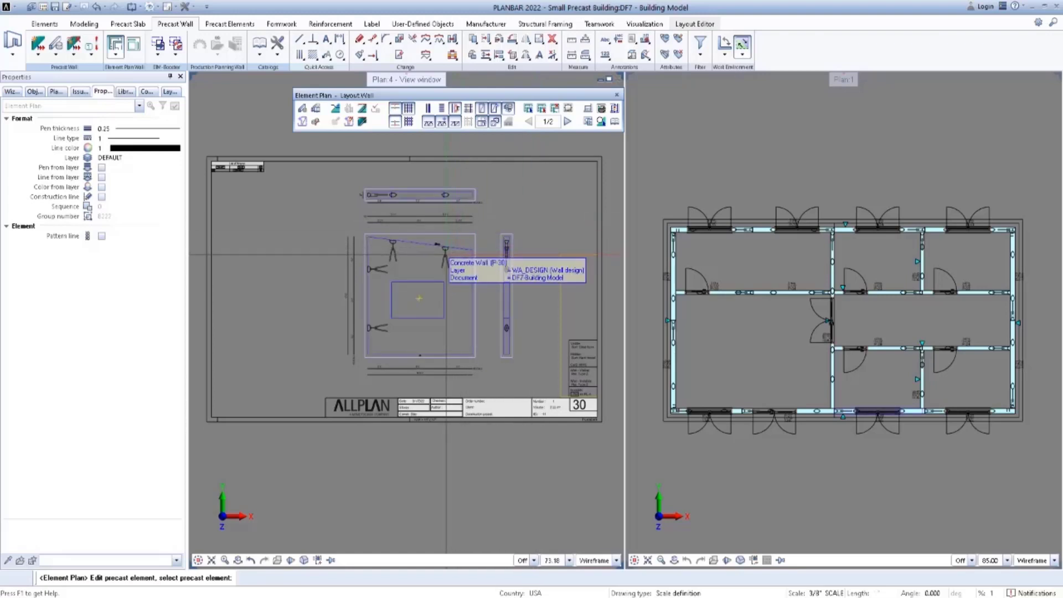
Show the south elevation beside the element plan, locate wall P-30's right-hand lifting fixture in the model, and return to the building views.
key(Escape)
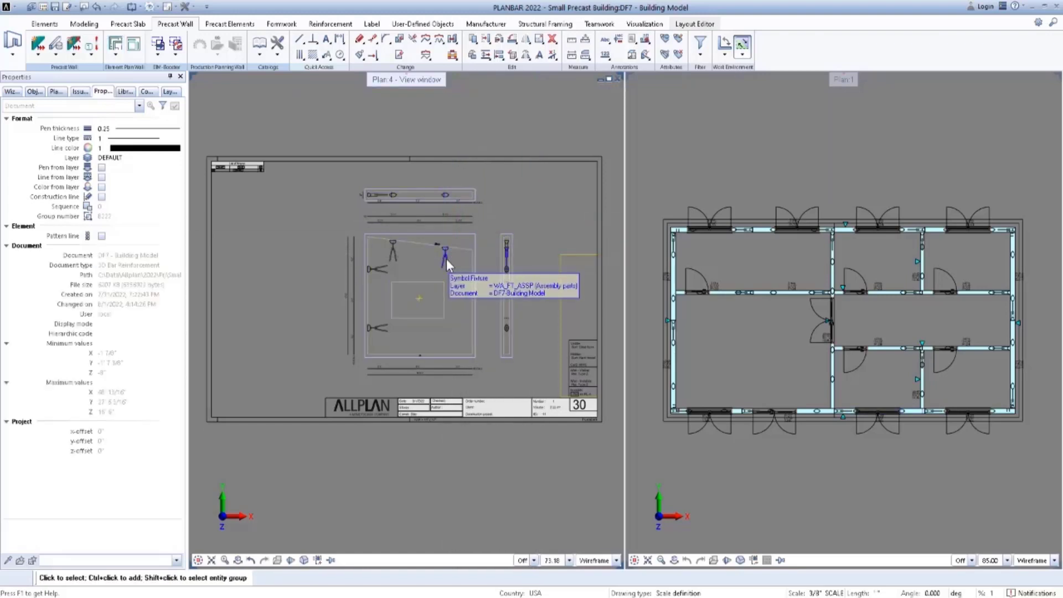
scroll(735, 340, down, 2)
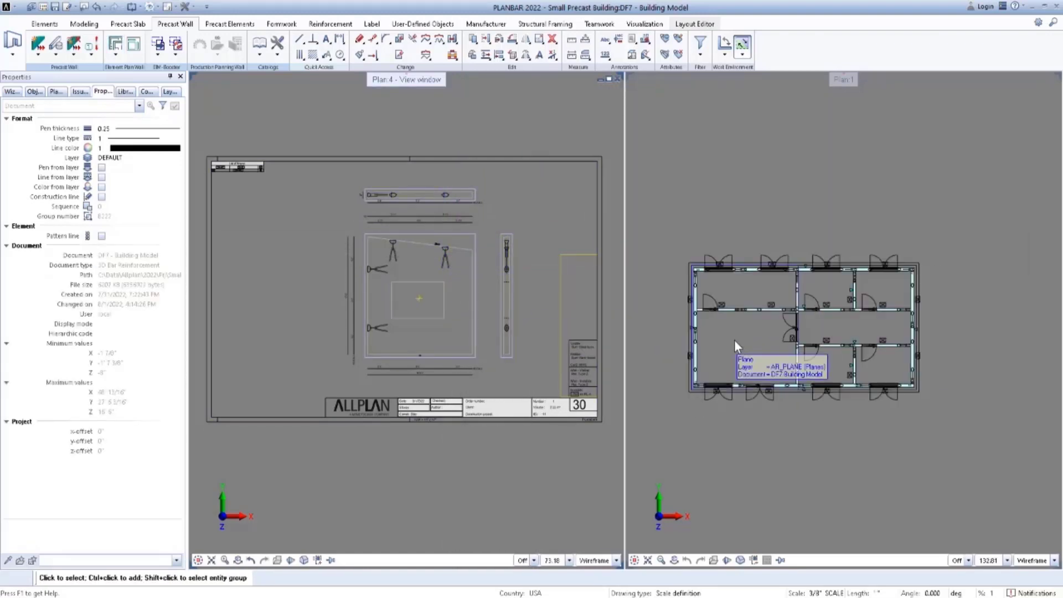
click(645, 532)
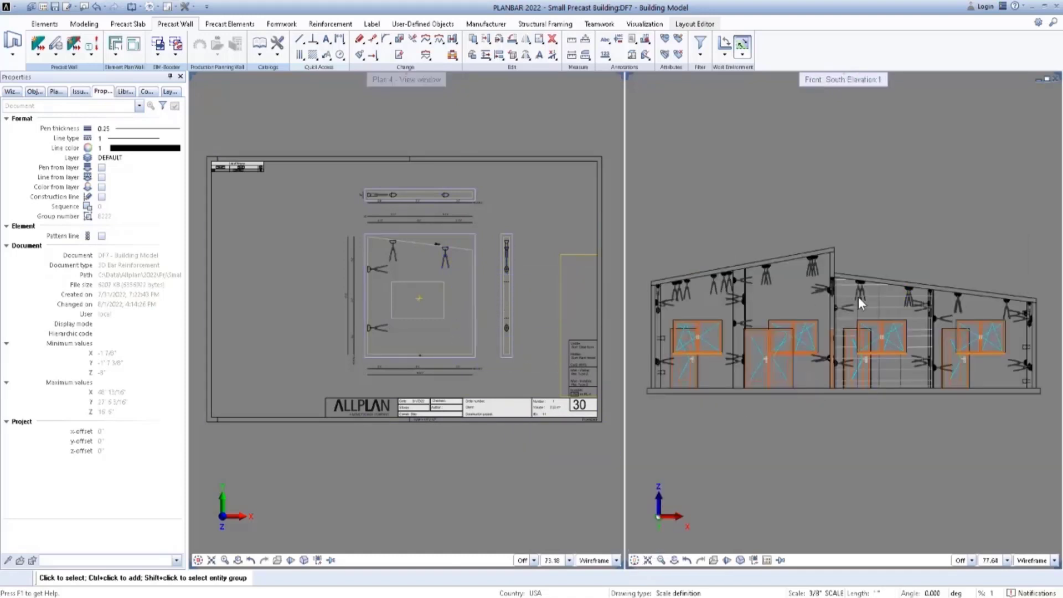
click(446, 258)
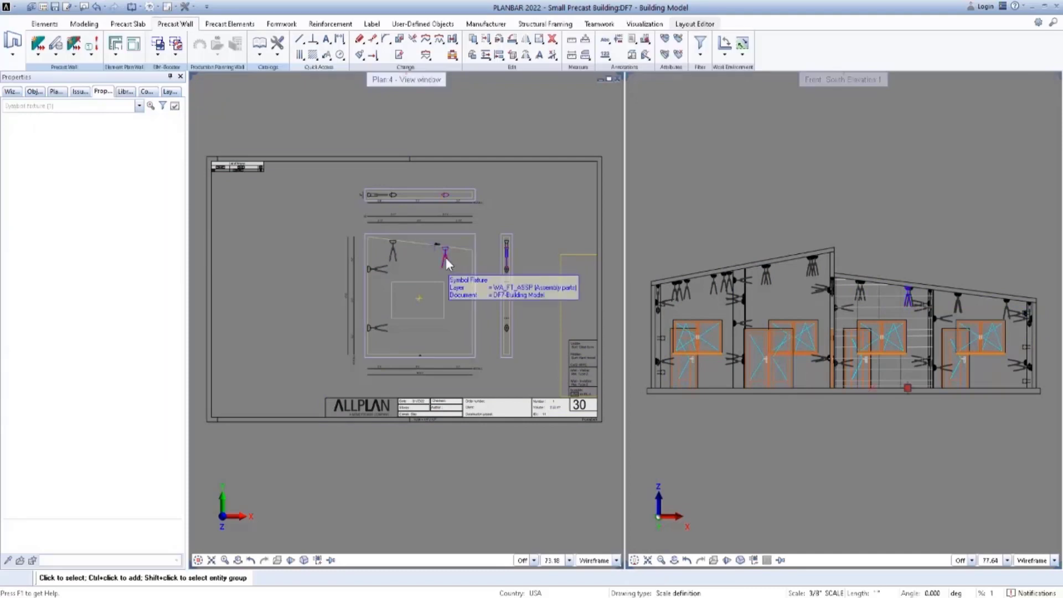
key(Escape)
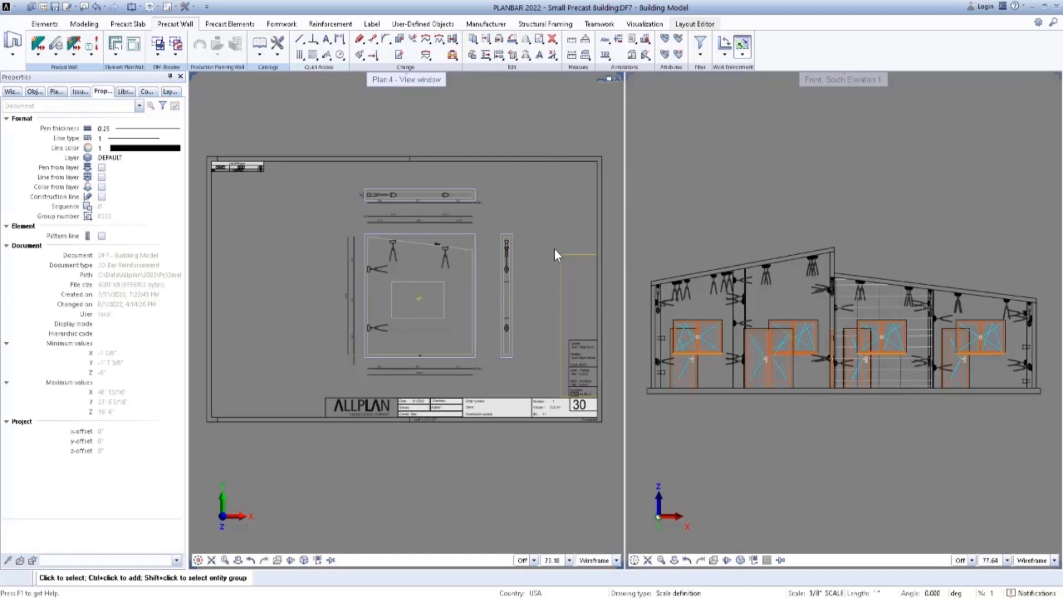
key(Escape)
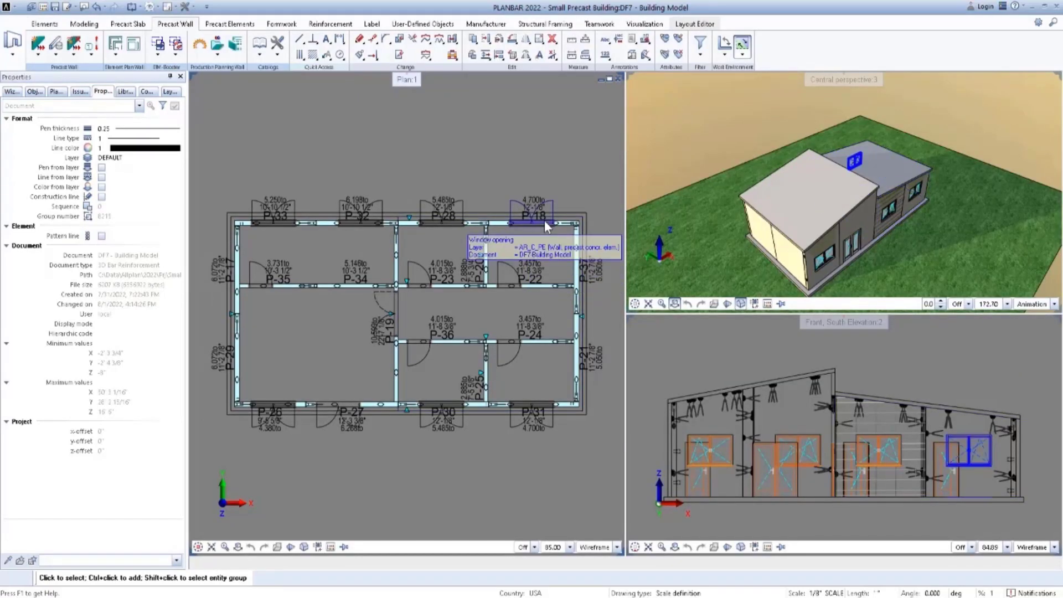
Open drawing file 4 MEP in edit mode in the background alongside the current Building Model file.
double_click(529, 160)
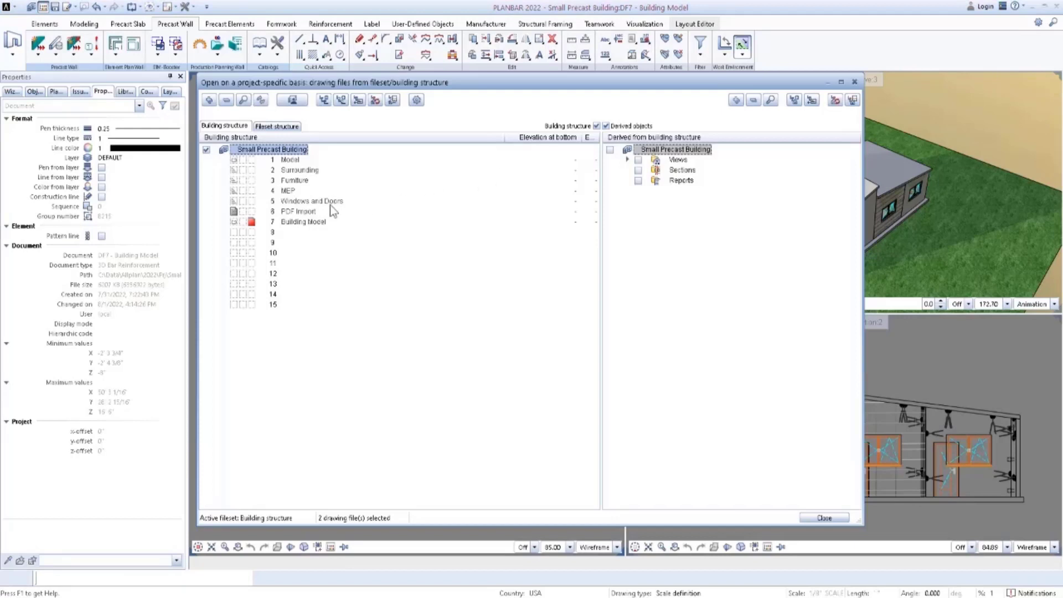
click(243, 190)
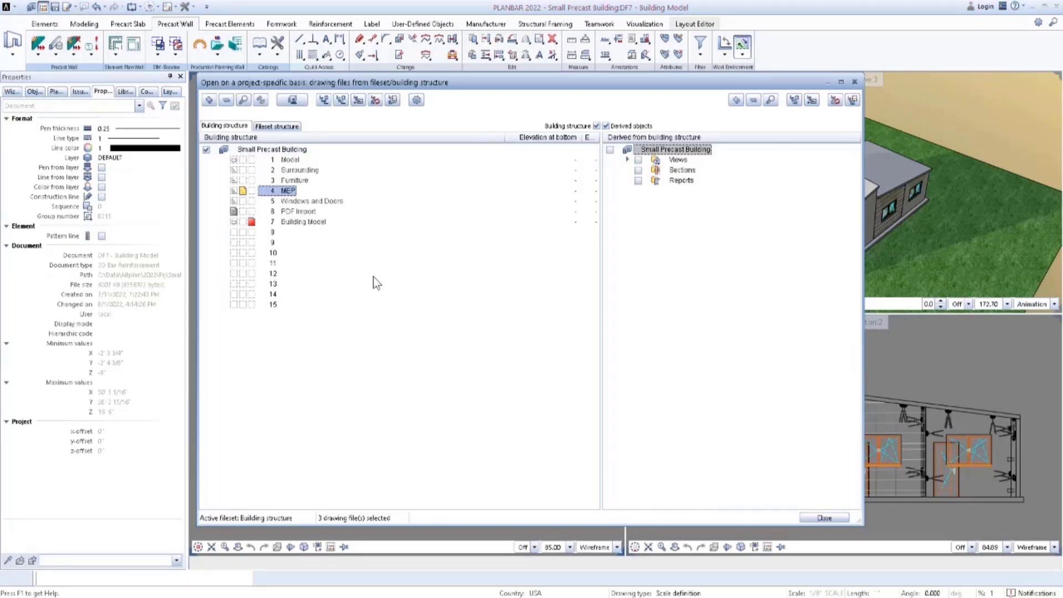
click(836, 520)
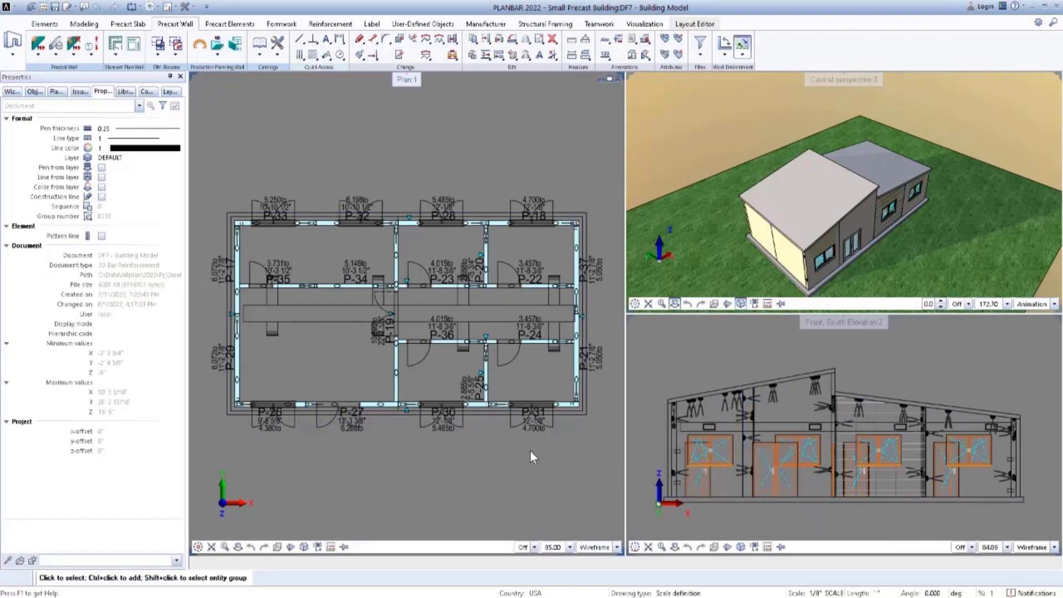
Start the MEP Wizard with smart symbols, select the main duct and all its branch ducts, and confirm the selection.
scroll(530, 450, down, 1)
middle_drag(530, 450, 512, 407)
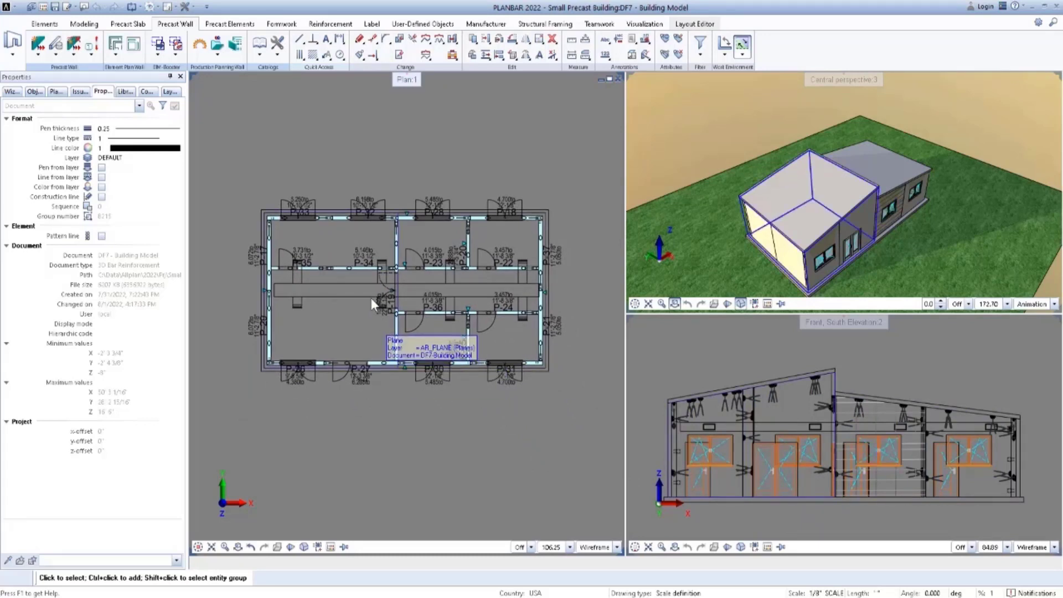
click(230, 24)
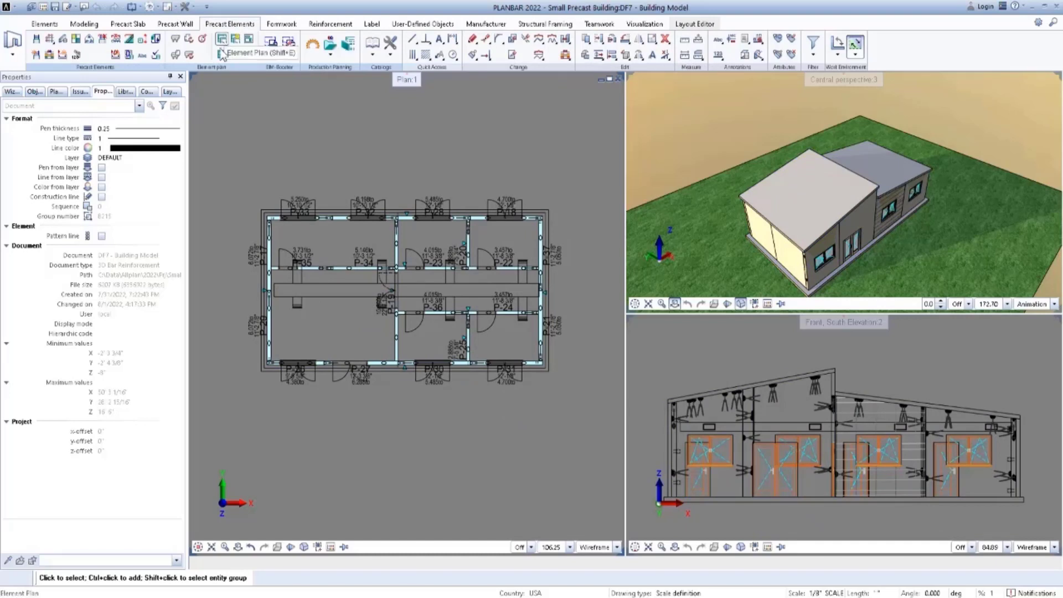
click(90, 41)
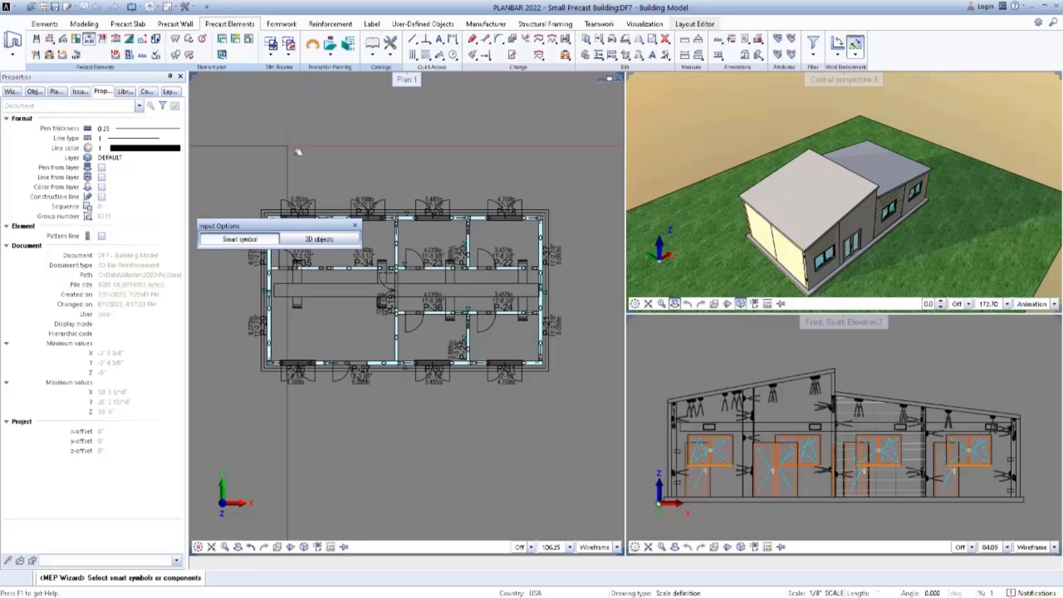
scroll(338, 166, up, 1)
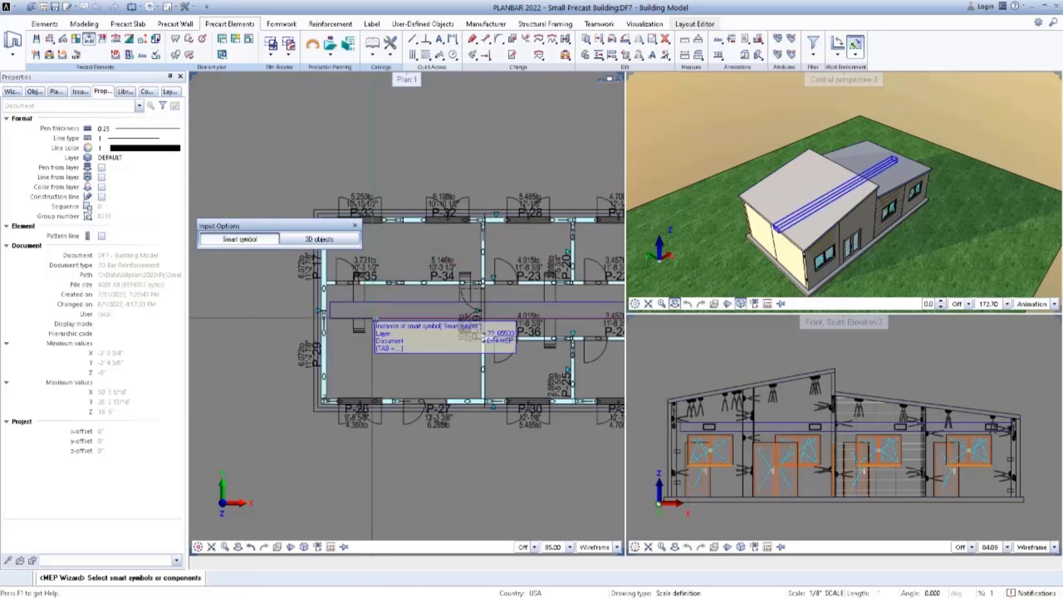
drag(347, 300, 349, 299)
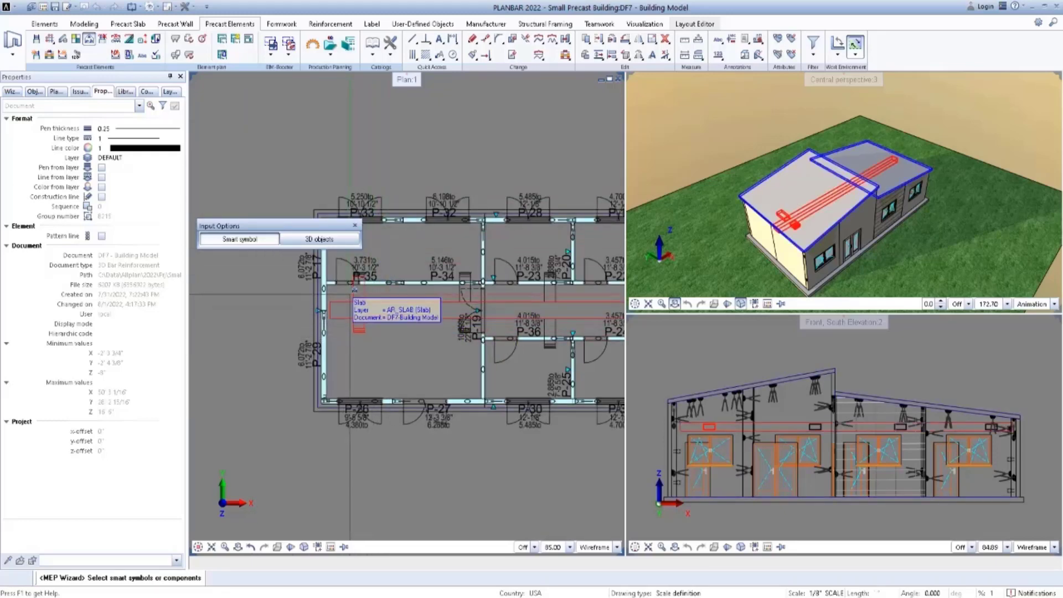
middle_drag(438, 311, 393, 301)
scroll(416, 292, up, 3)
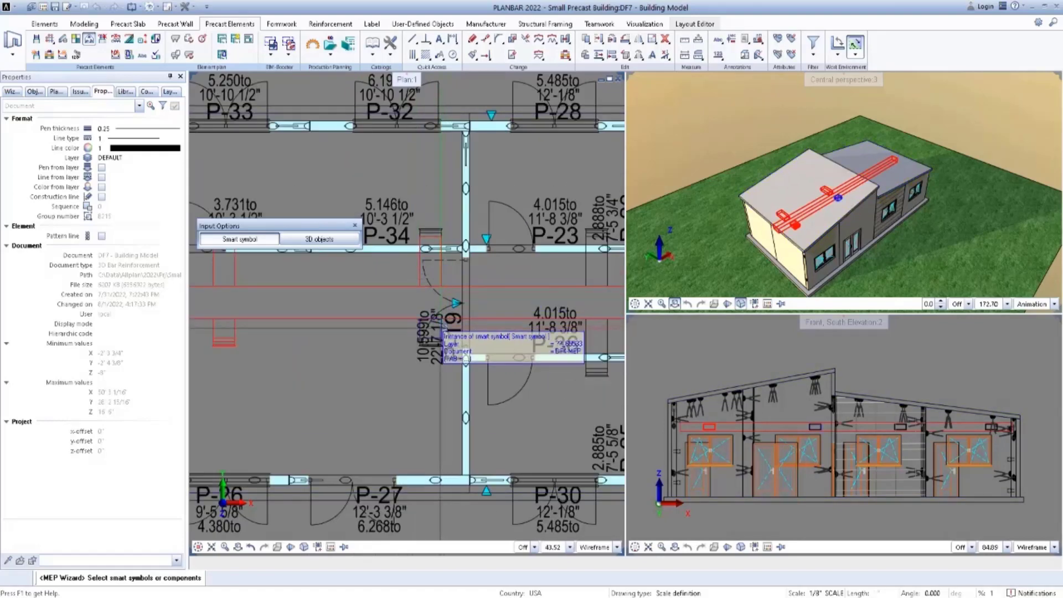
click(433, 332)
middle_drag(500, 312, 402, 298)
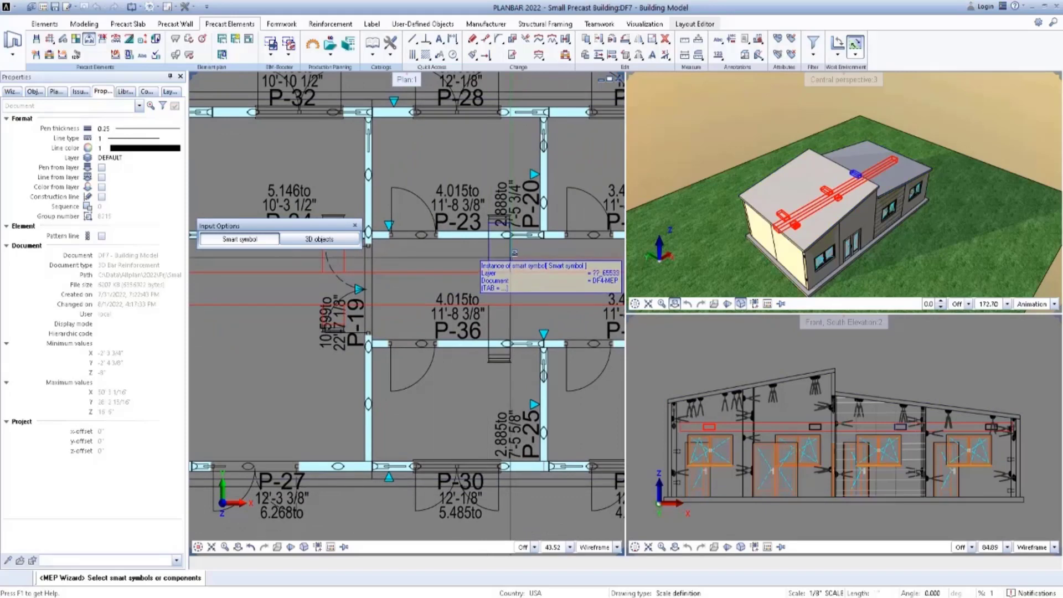
scroll(531, 261, down, 3)
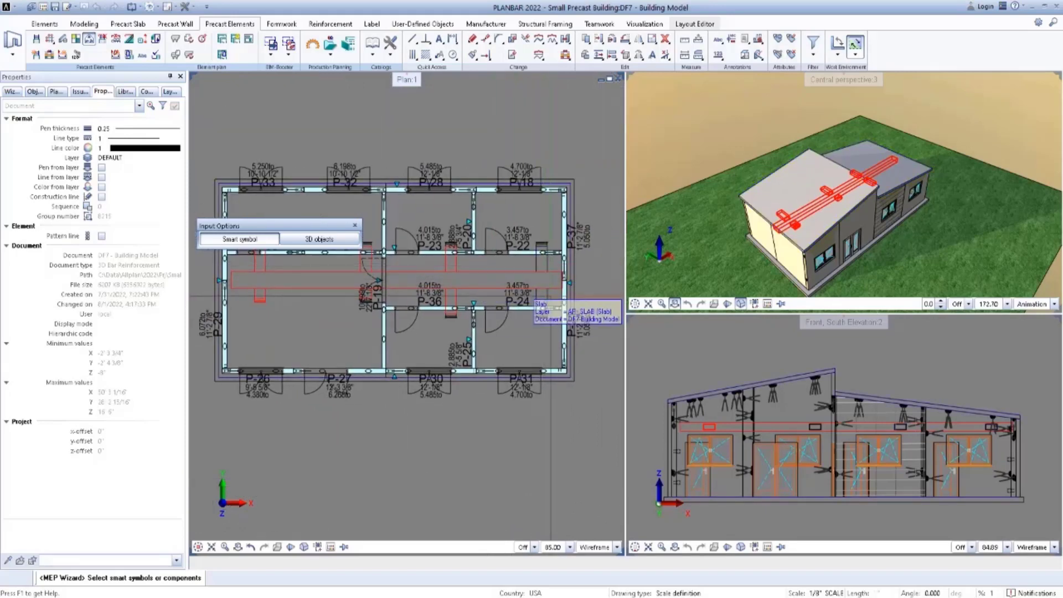
scroll(552, 299, down, 1)
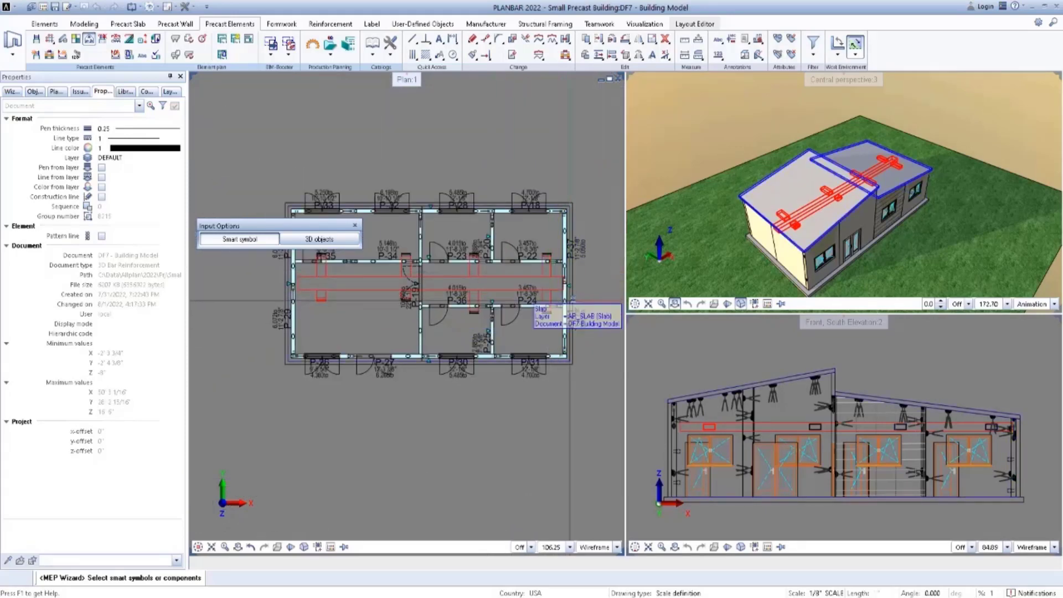
scroll(569, 307, down, 1)
middle_drag(569, 307, 552, 325)
right_click(586, 283)
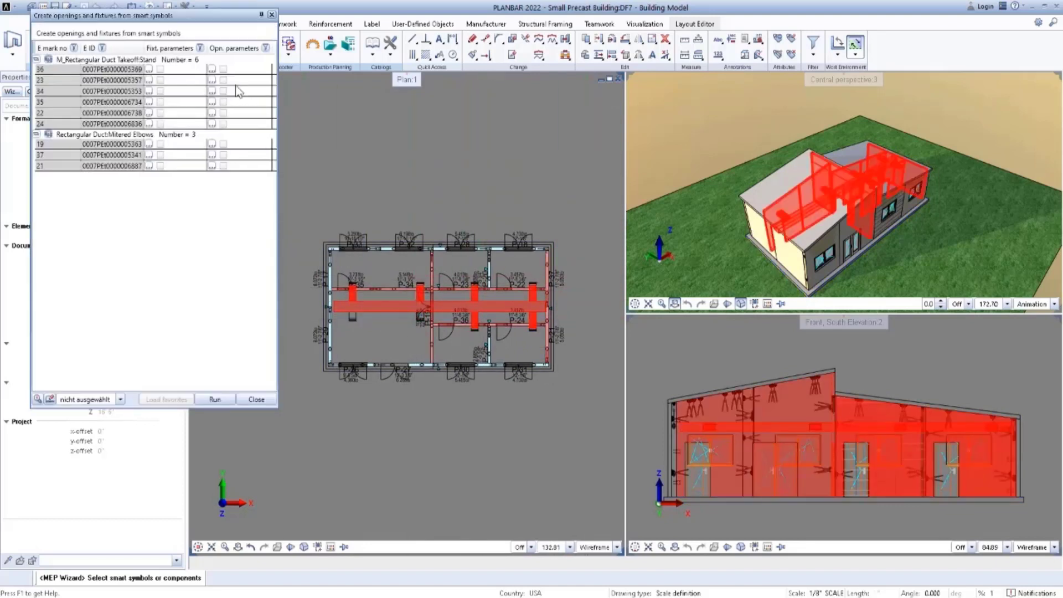
Define the opening for the first rectangular duct takeoff, mark 36, using creation type Parameters and shape Rectangle.
click(213, 70)
click(213, 70)
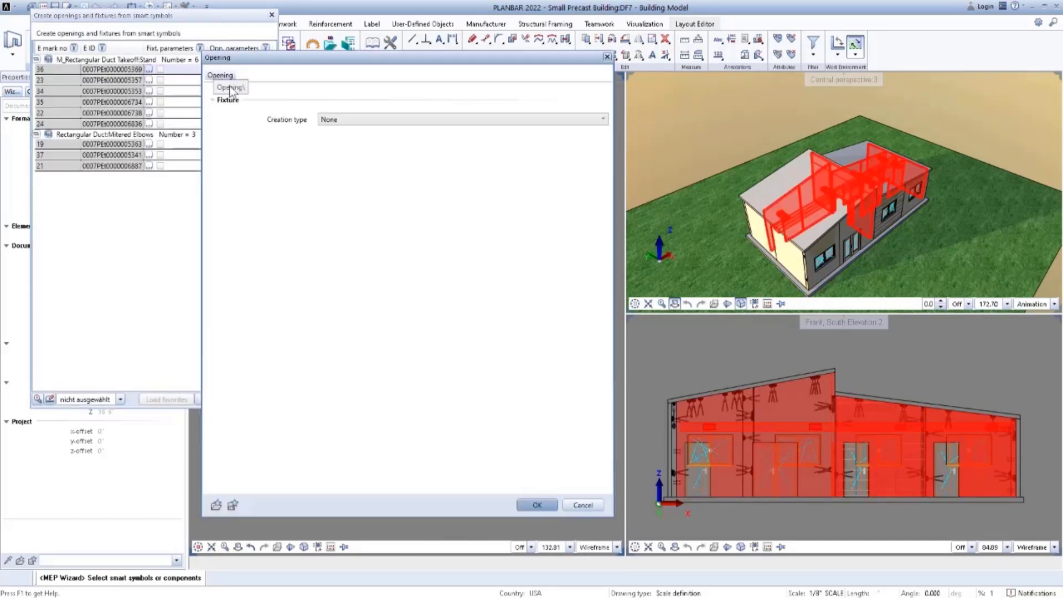
click(367, 120)
click(350, 150)
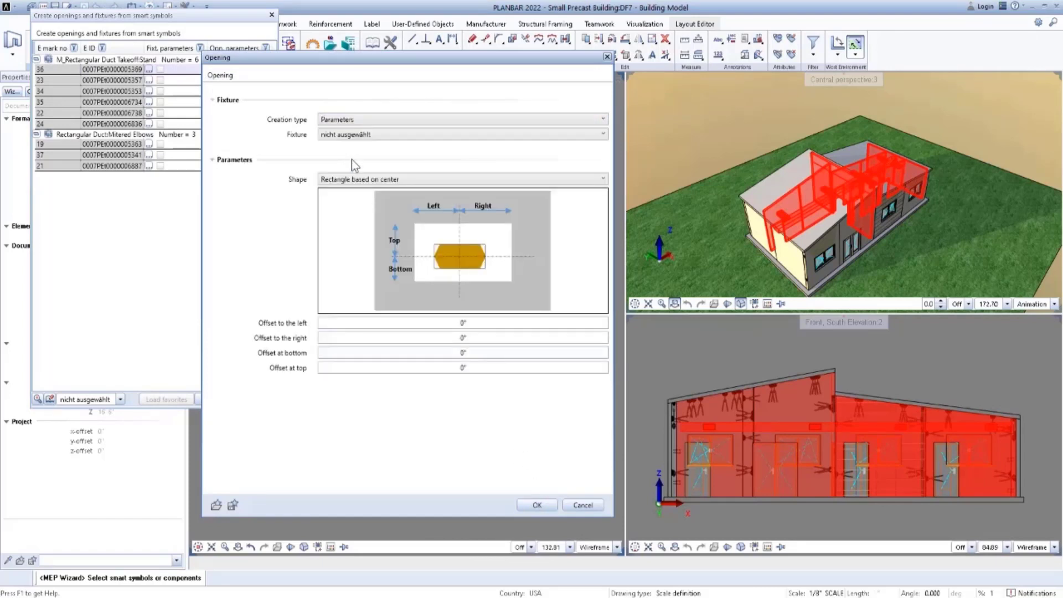
click(361, 182)
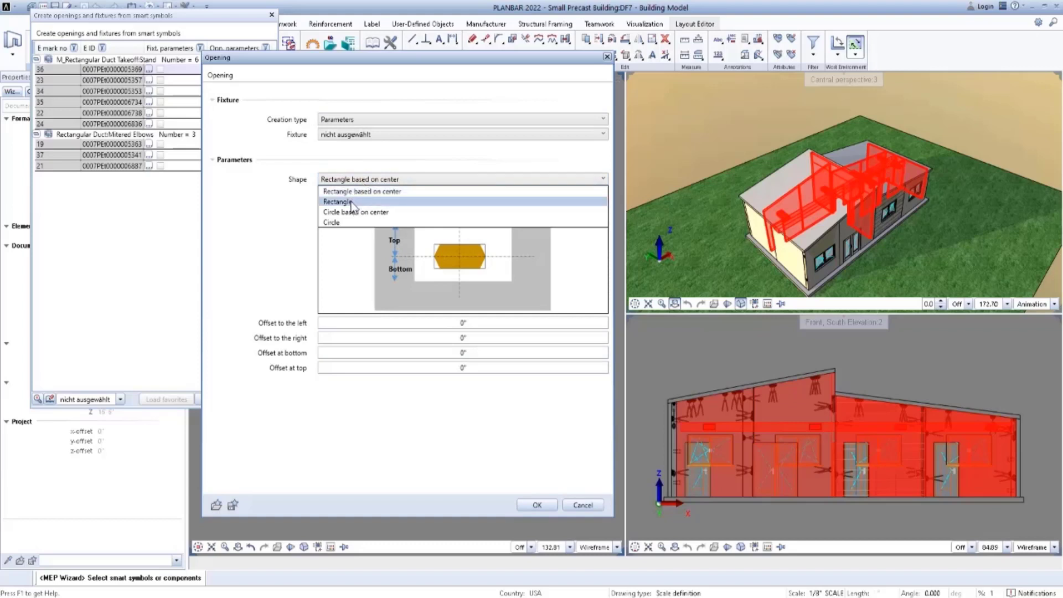
click(351, 202)
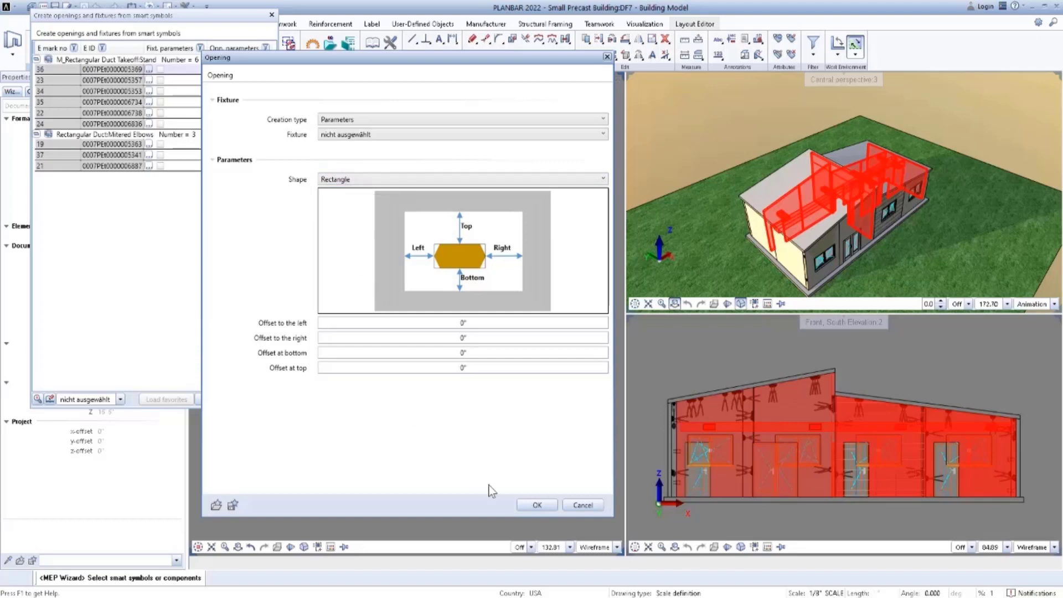
click(536, 505)
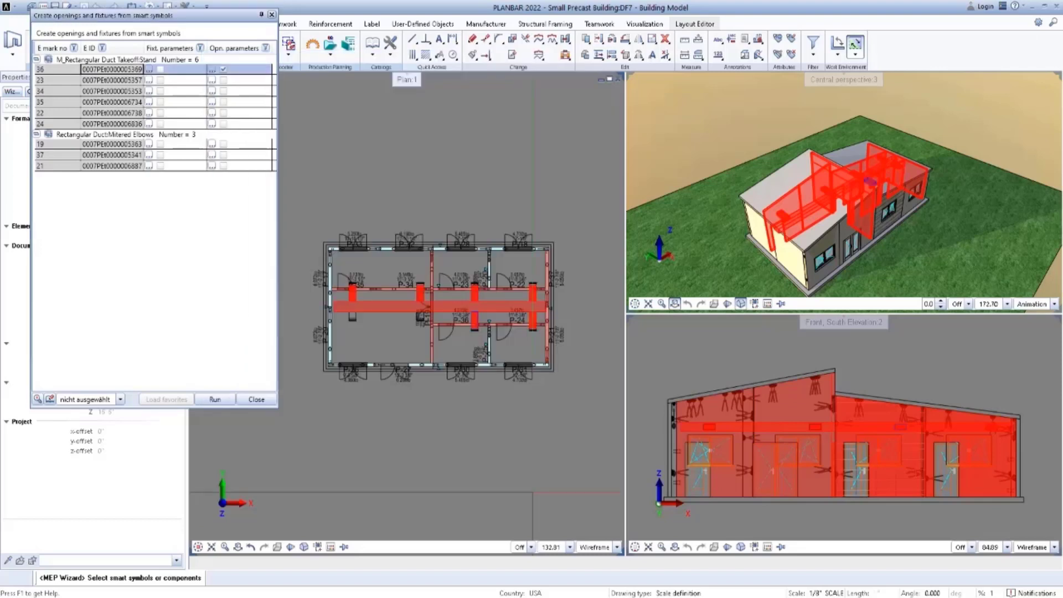
Assign parameter-based openings with shape Rectangle to the remaining five rectangular duct takeoff entries together.
click(225, 81)
shift+click(249, 124)
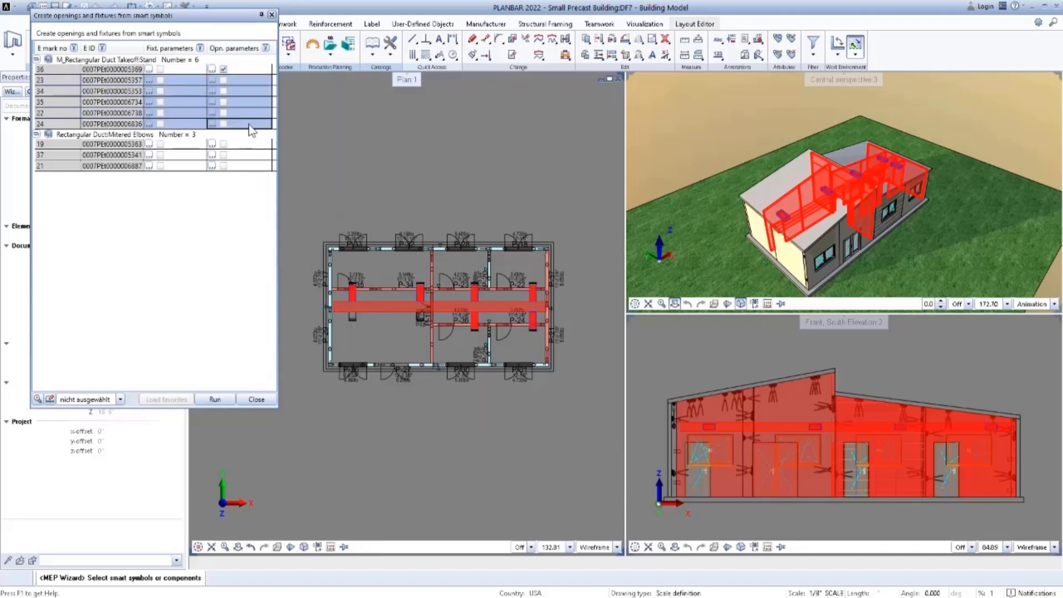
click(213, 81)
click(332, 119)
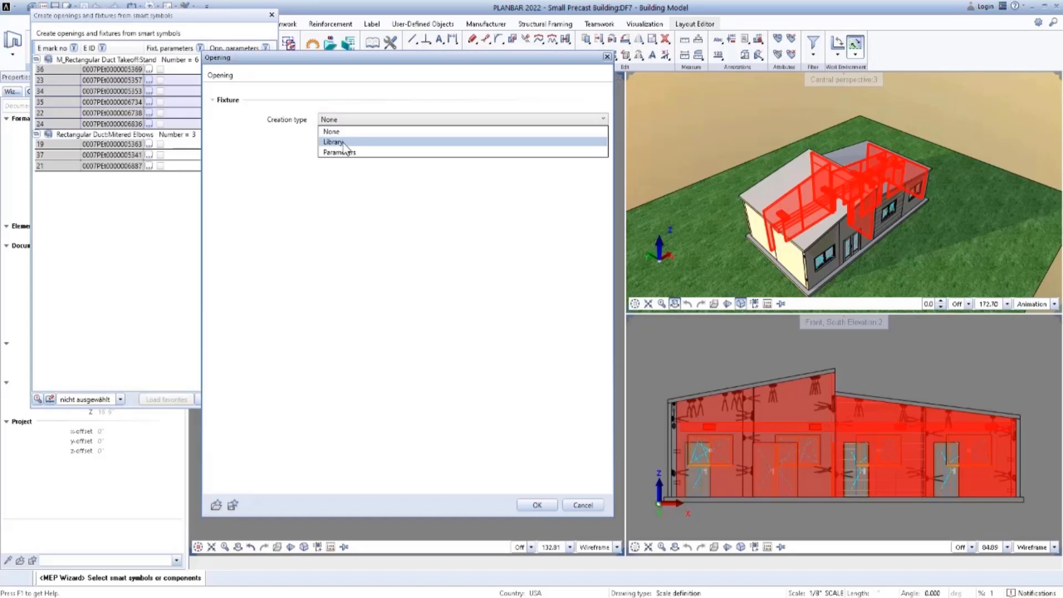
click(340, 152)
click(347, 179)
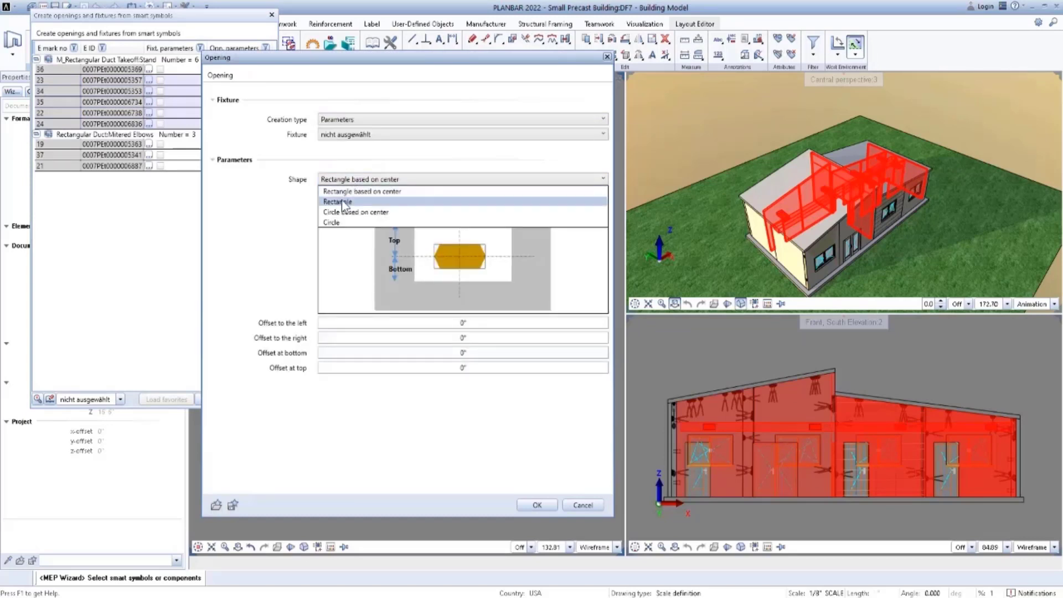
click(338, 201)
click(537, 505)
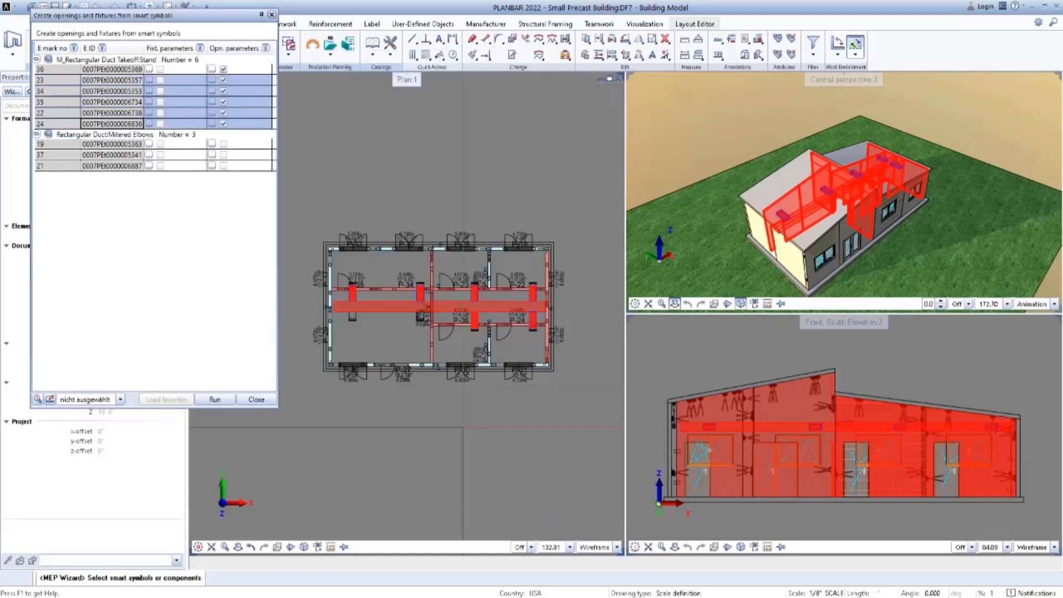
Assign parameter-based openings with shape Rectangle to all three mitered elbow duct entries together.
click(232, 144)
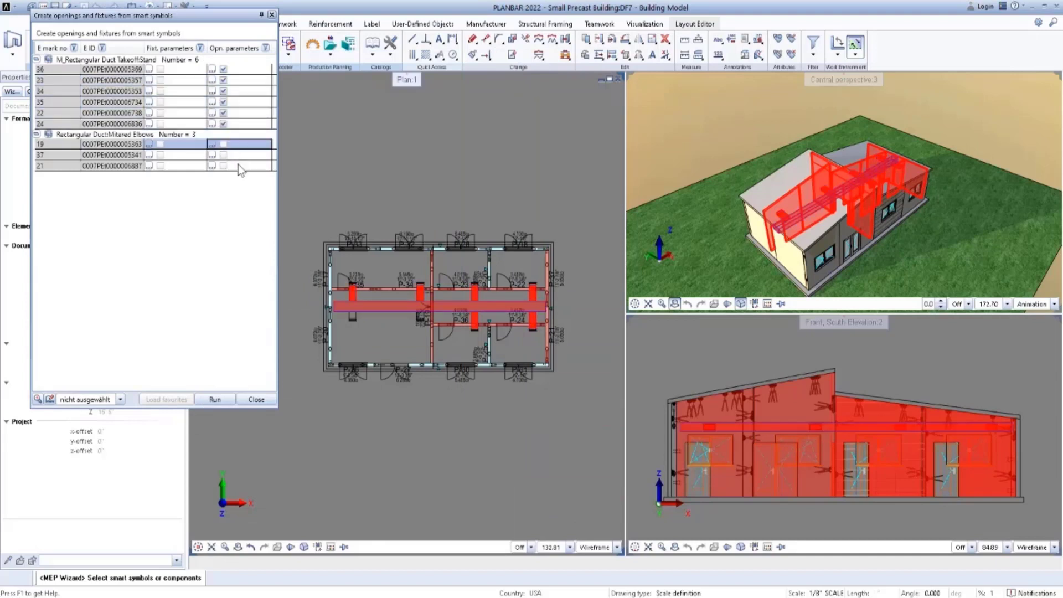
shift+click(239, 166)
click(212, 144)
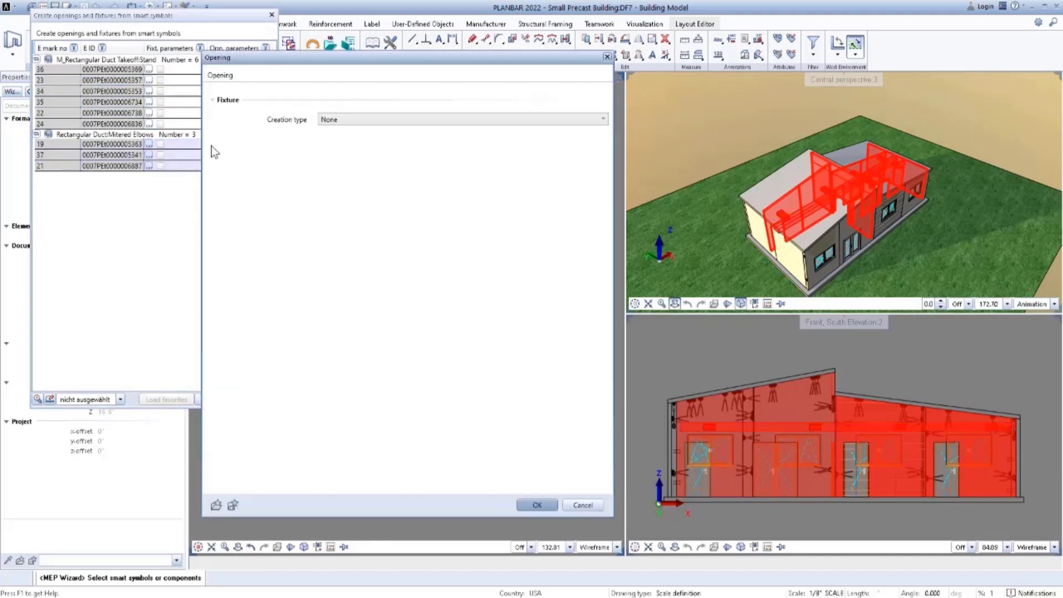
click(324, 120)
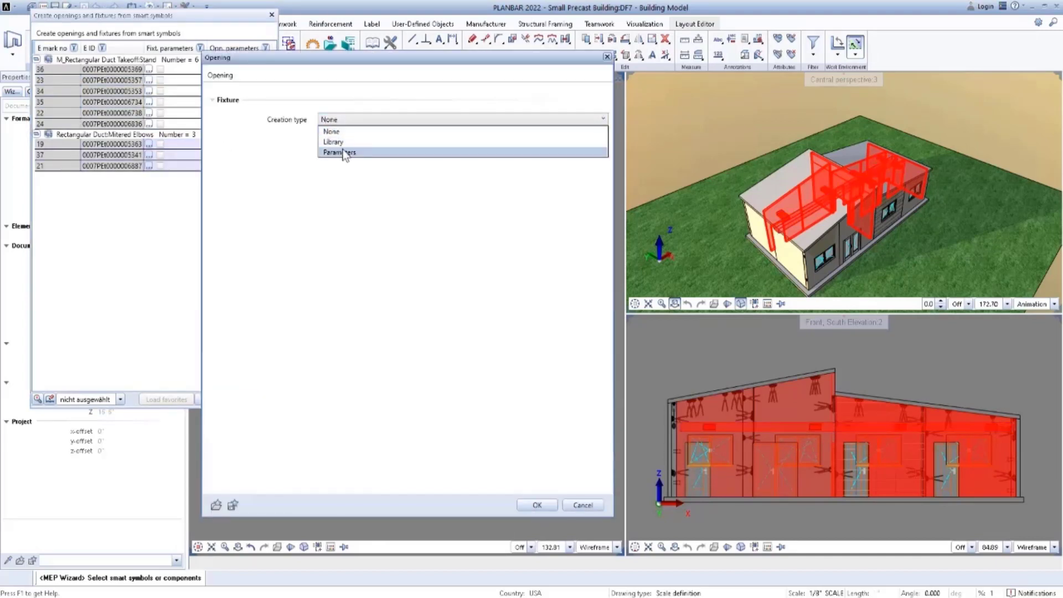
click(345, 153)
click(349, 179)
click(355, 201)
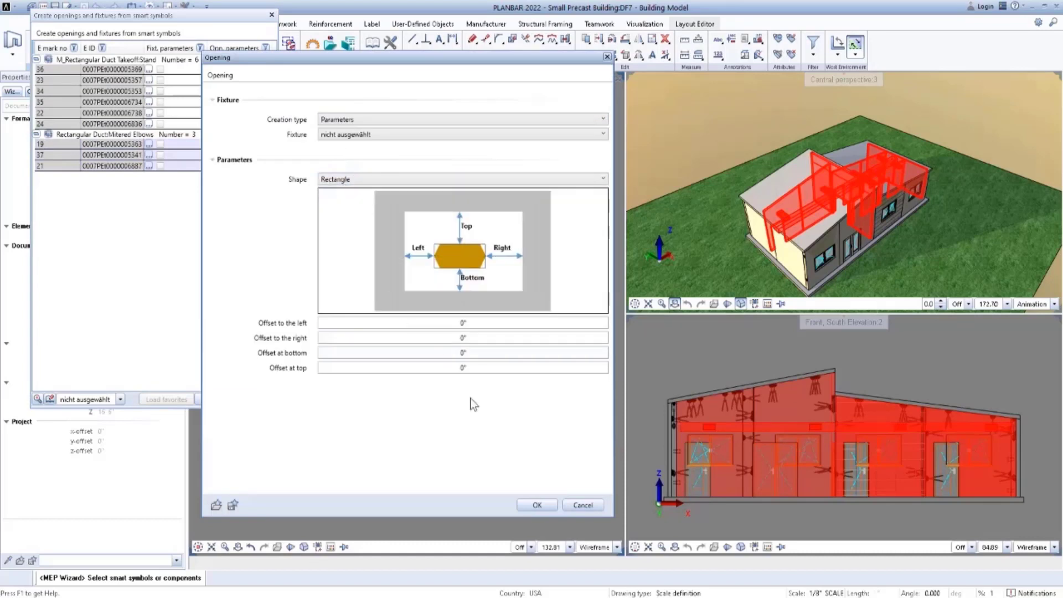
click(540, 506)
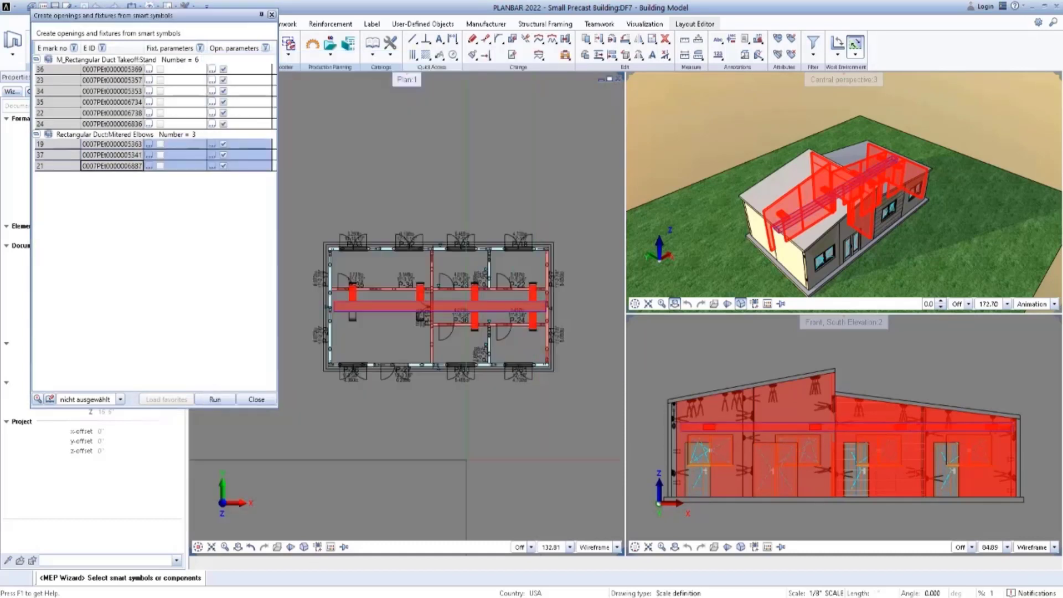
Run the creation of the duct openings from the configured smart symbols and leave the MEP Wizard.
click(215, 400)
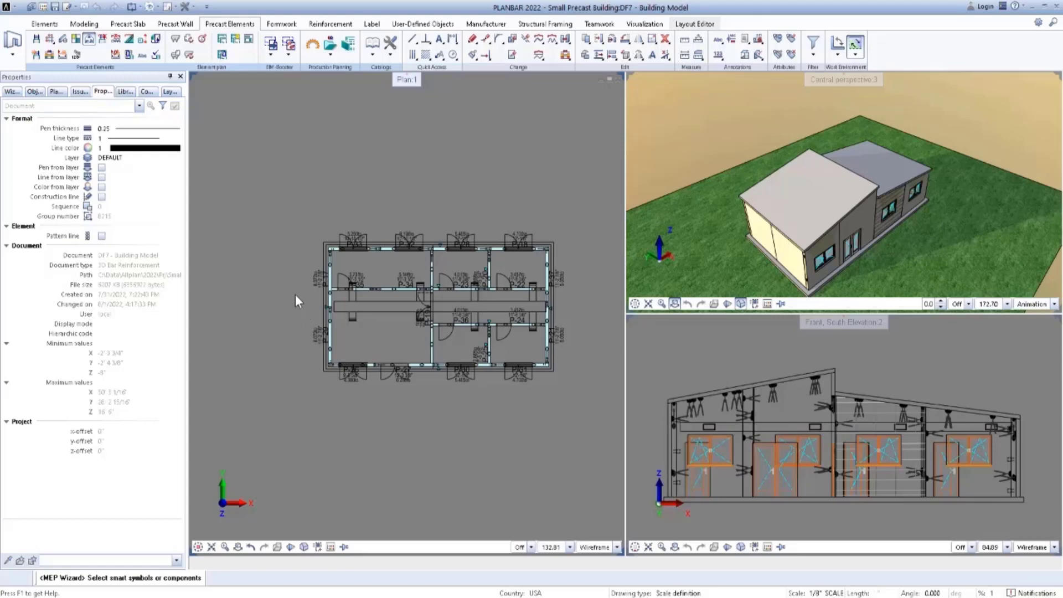
scroll(295, 294, down, 1)
middle_drag(296, 294, 317, 305)
scroll(317, 306, up, 1)
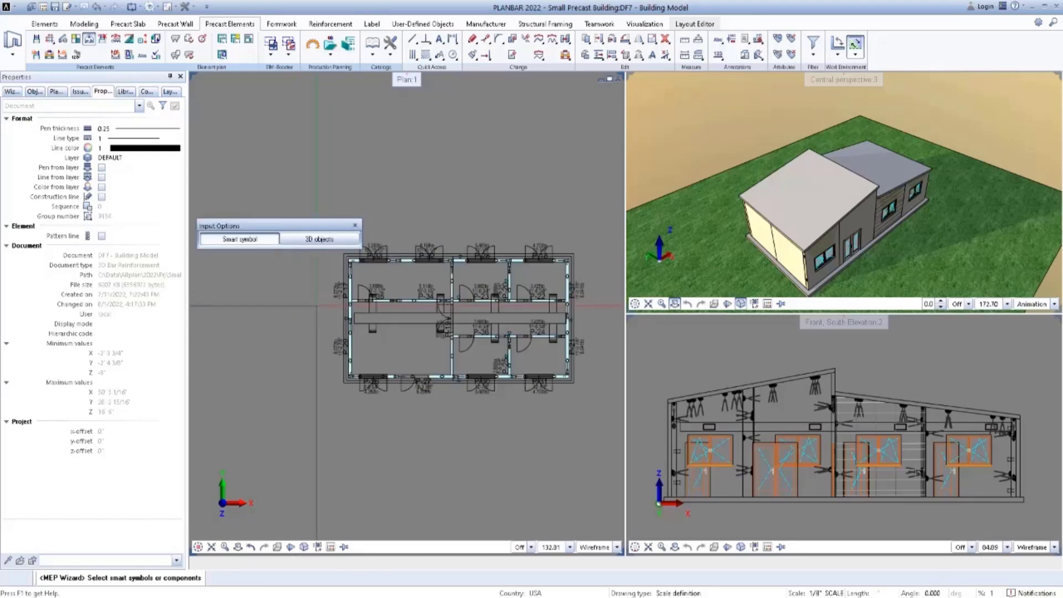
scroll(435, 331, up, 2)
key(Escape)
Generate the element plan of wall P-36 with the layout Layout Wall and switch to its first sheet.
middle_drag(499, 342, 442, 314)
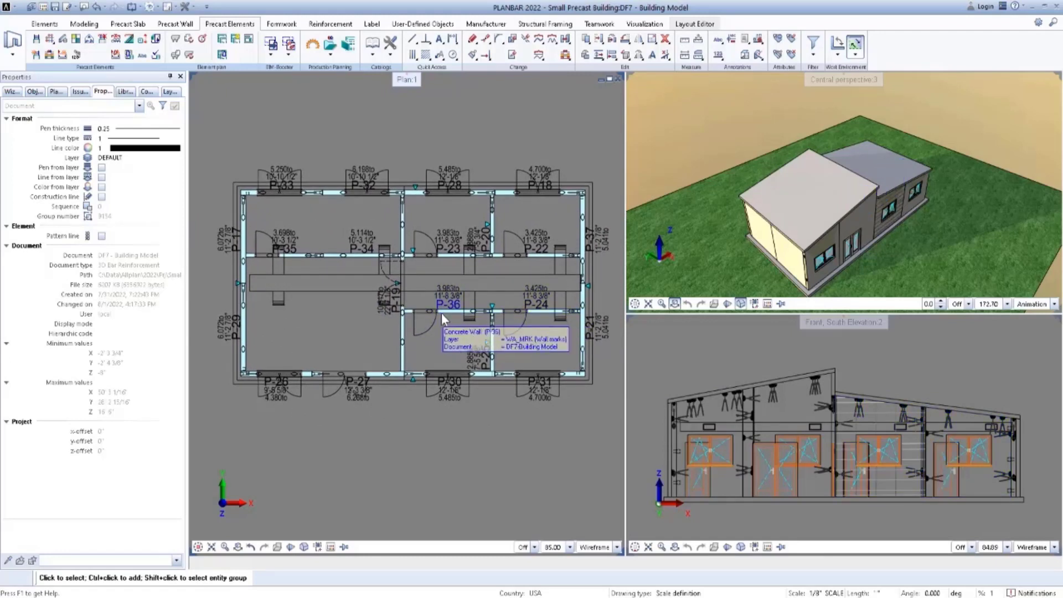
click(225, 44)
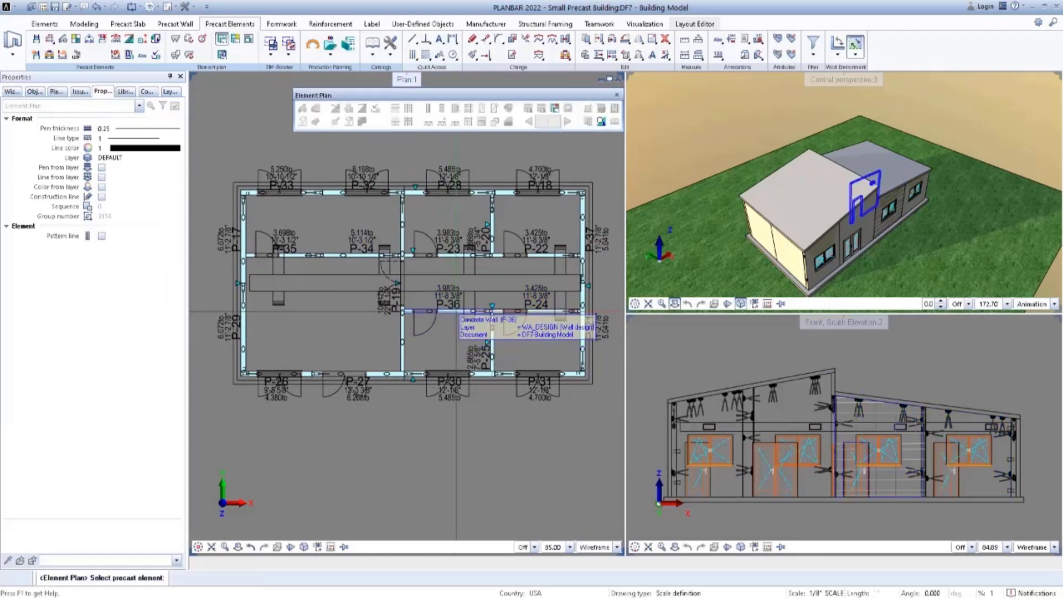
click(456, 314)
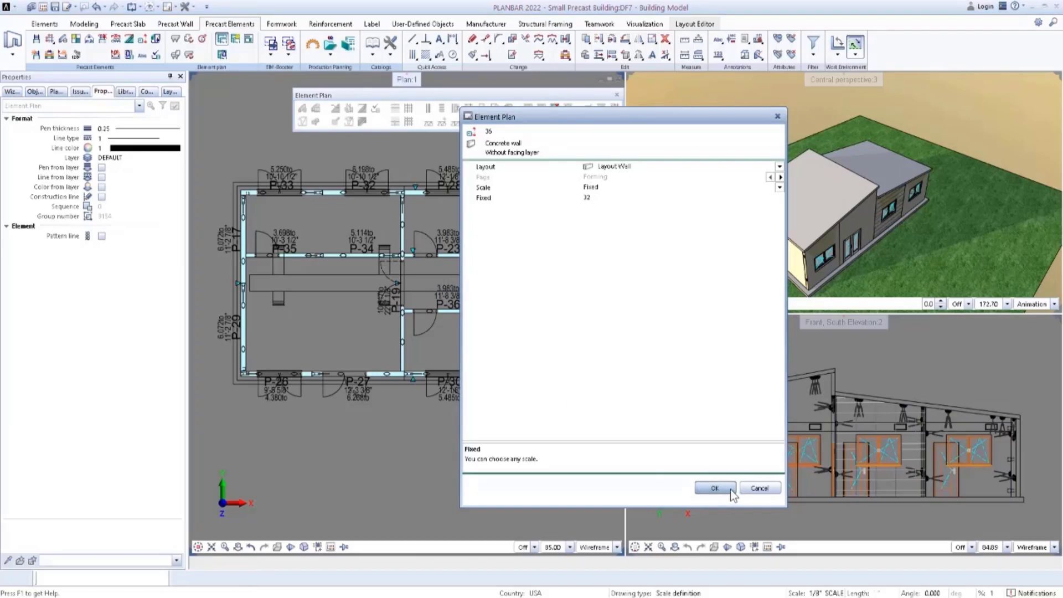
click(715, 488)
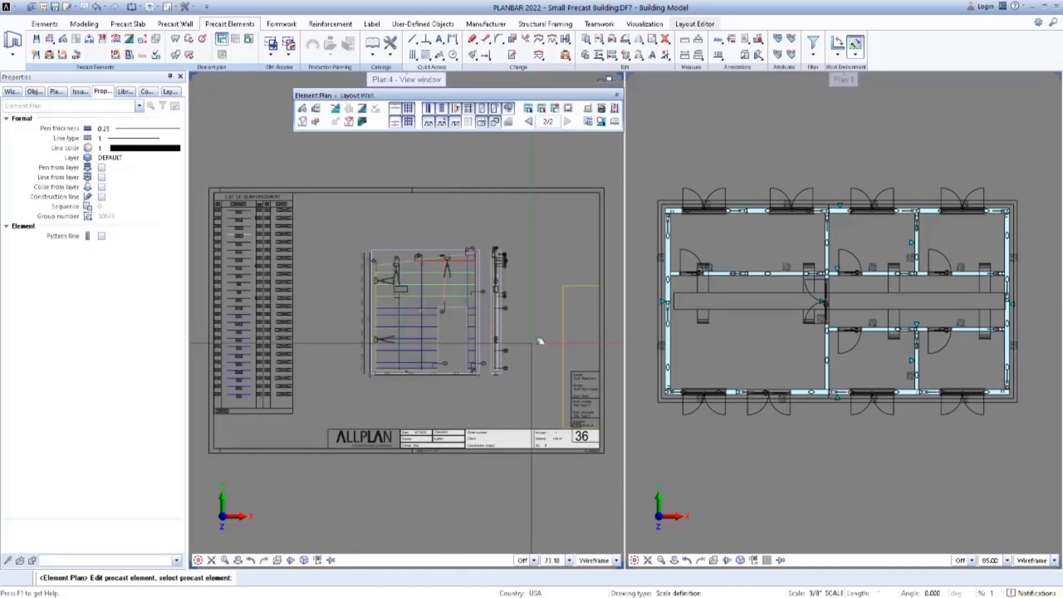
middle_drag(540, 341, 542, 322)
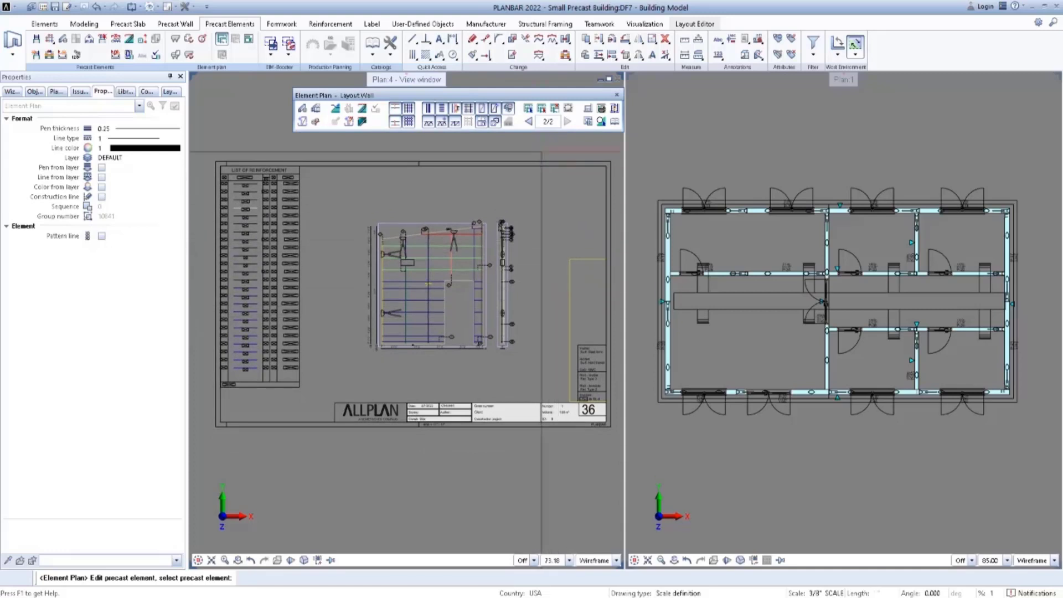
click(533, 121)
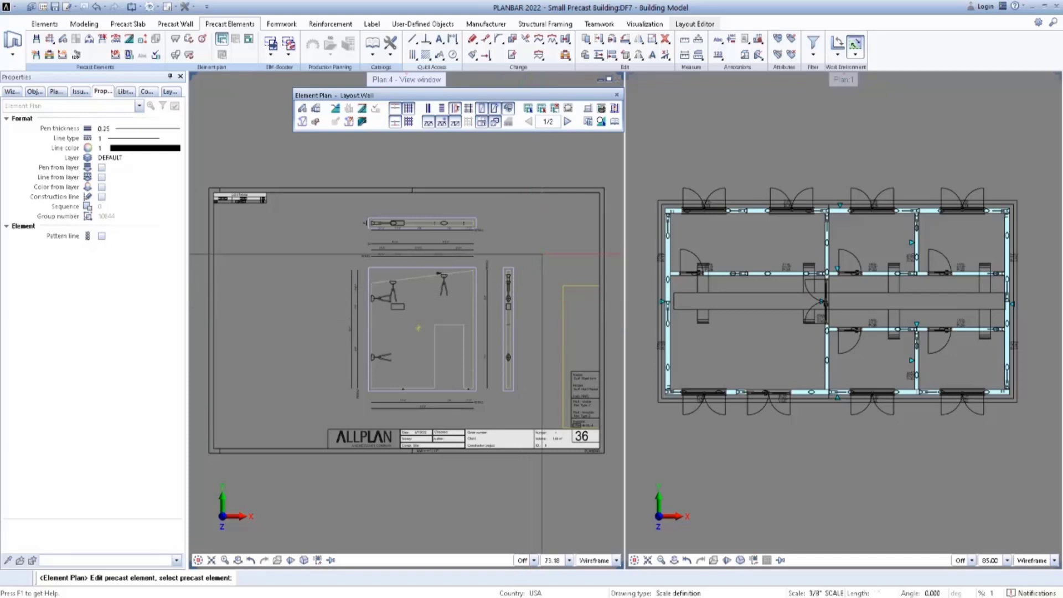
Open the Layout Catalog, examine the Reinforcing sheet of Layout Wall, and close the catalog.
click(616, 122)
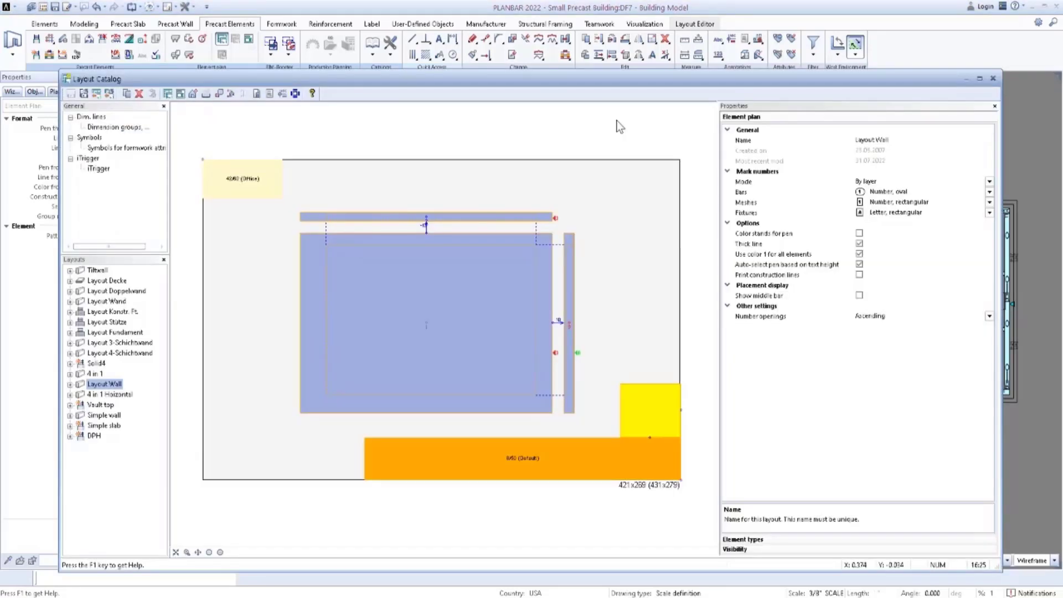
drag(594, 82, 600, 64)
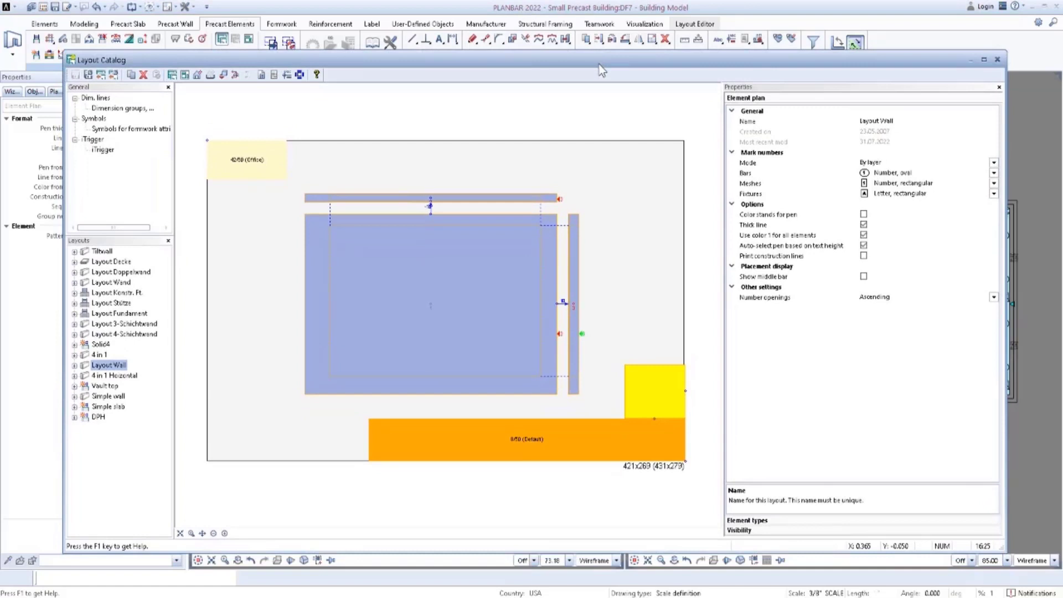
click(74, 366)
click(116, 386)
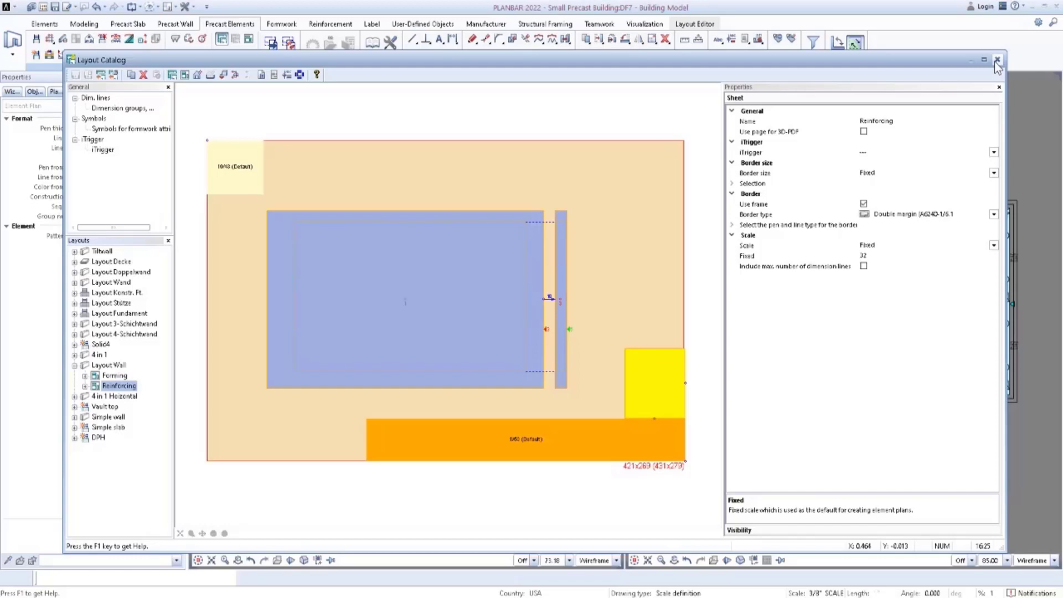
click(998, 60)
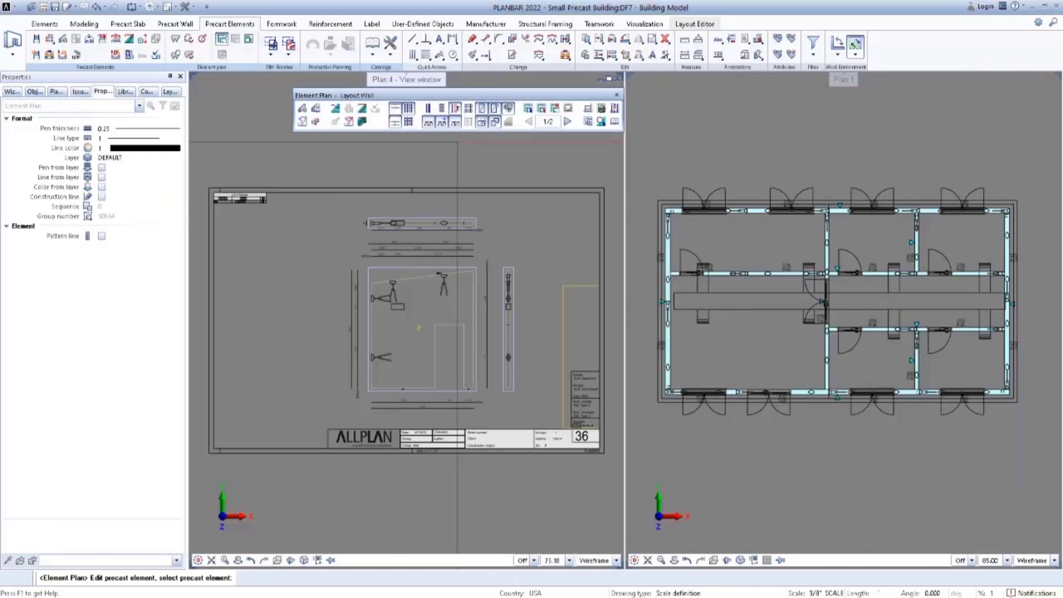